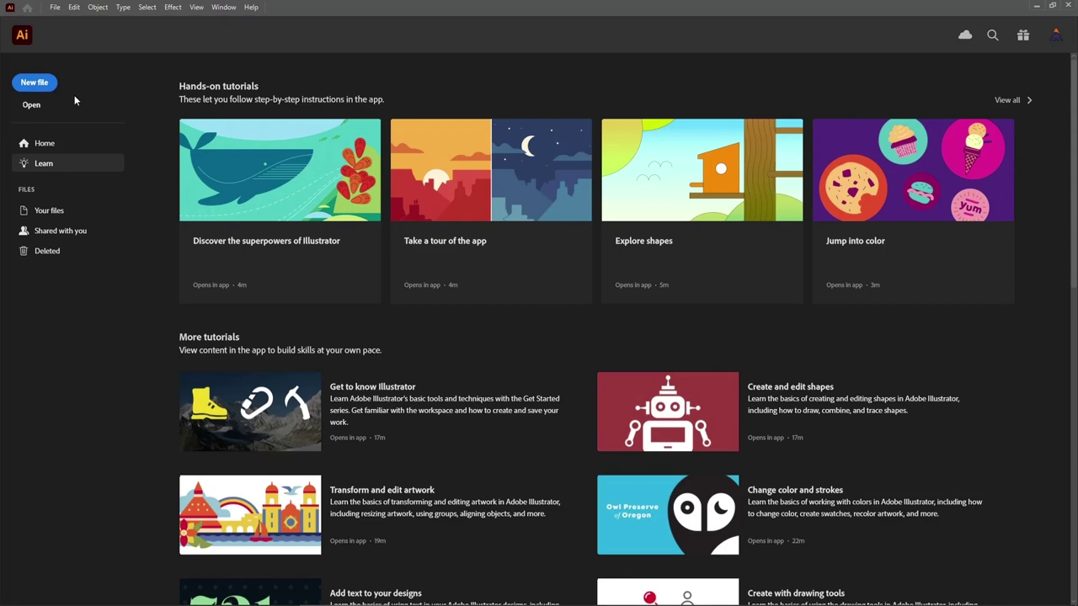
Create an 850 × 400 px document in pixels, RGB colour, with Medium 150 ppi raster effects.
left_click(35, 83)
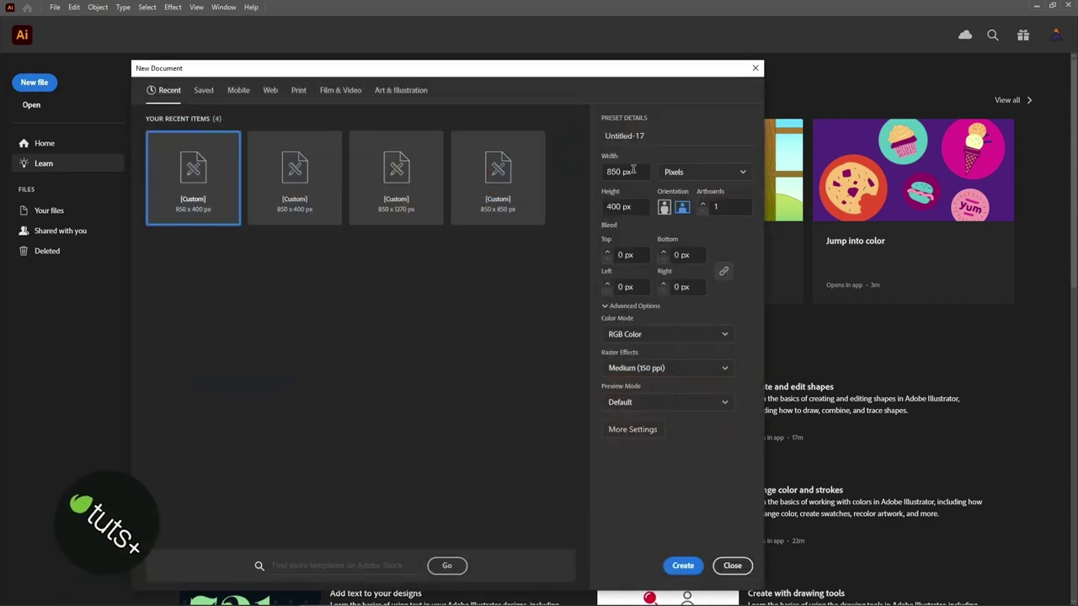
left_click(711, 173)
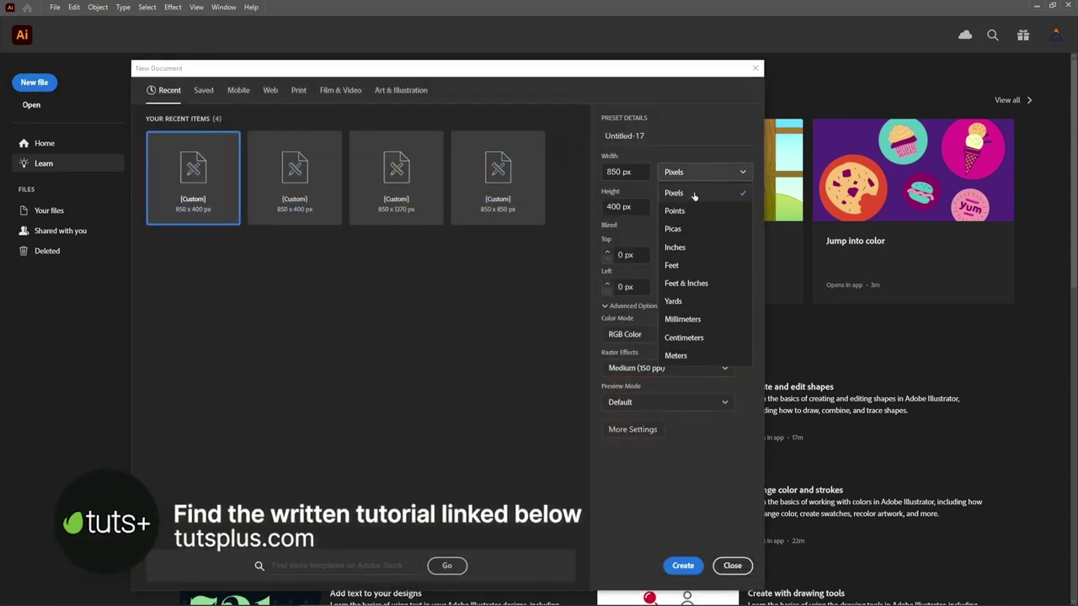
left_click(662, 192)
left_click_drag(643, 172, 604, 172)
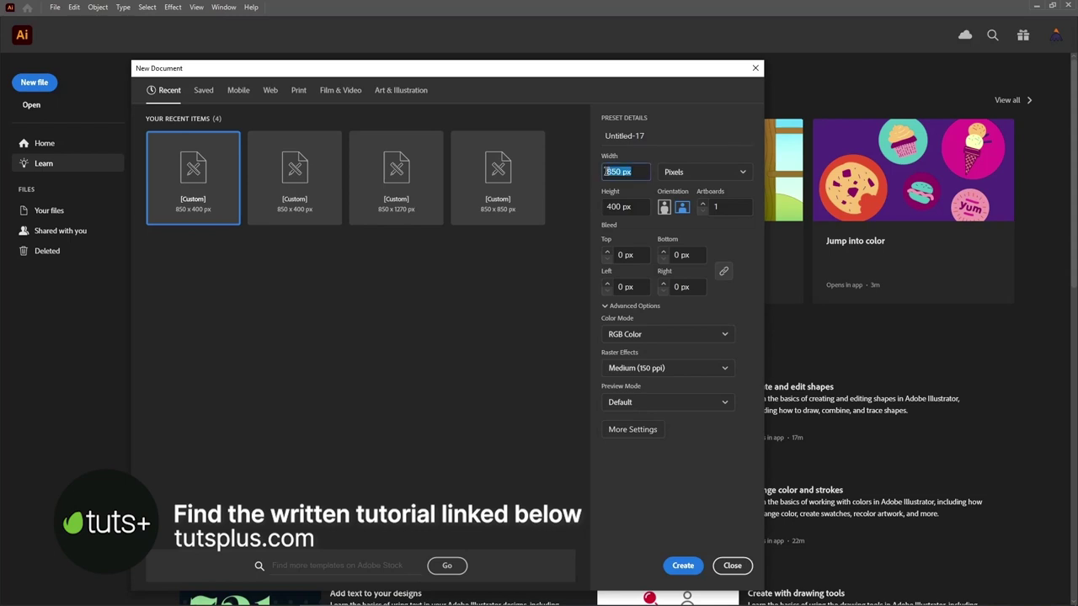
left_click_drag(638, 207, 600, 207)
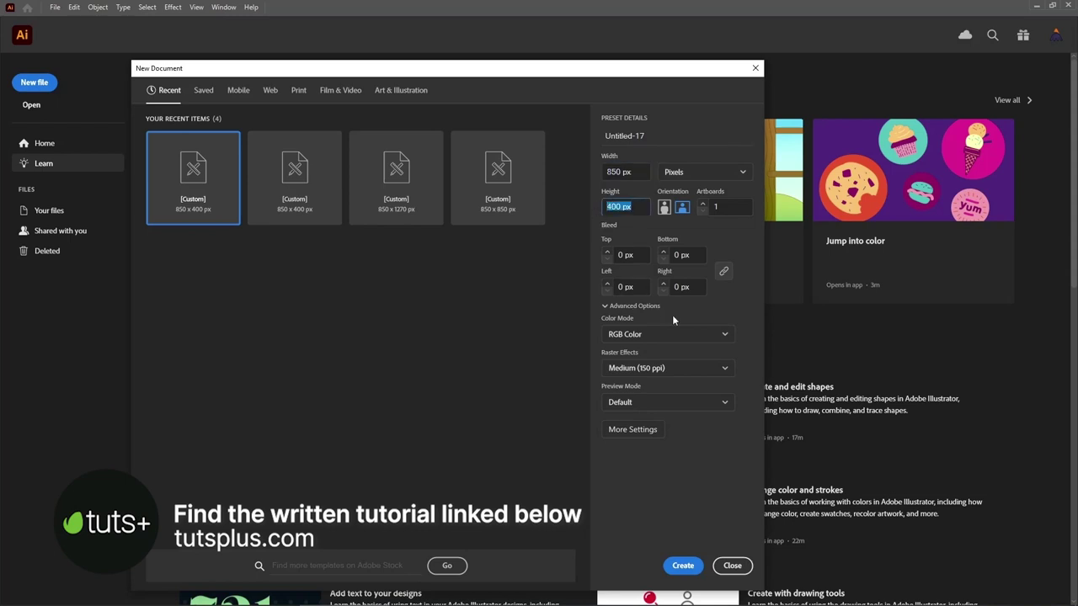
left_click(724, 336)
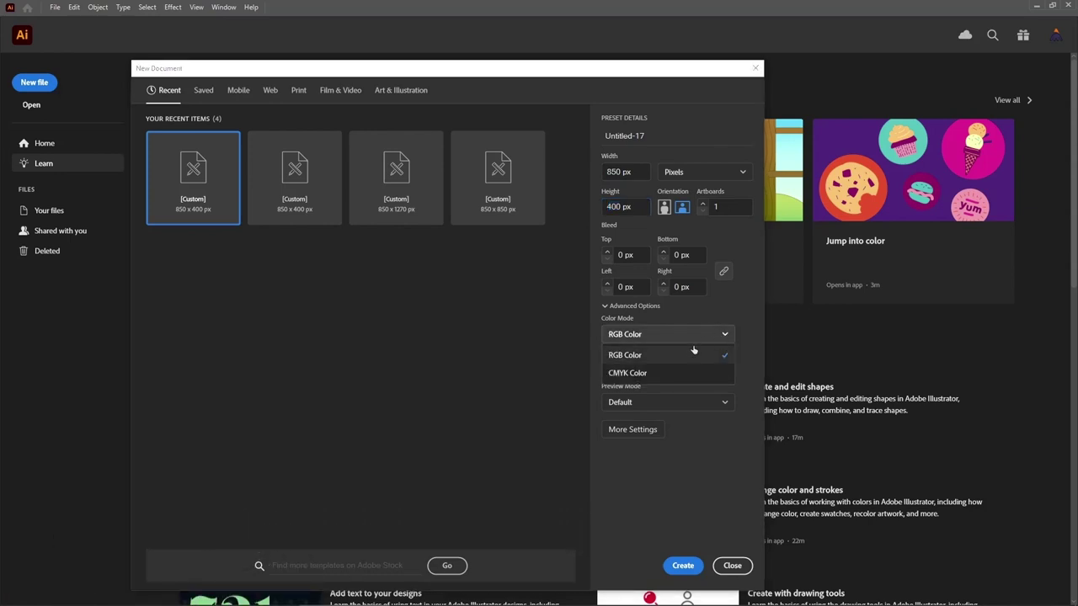
left_click(689, 357)
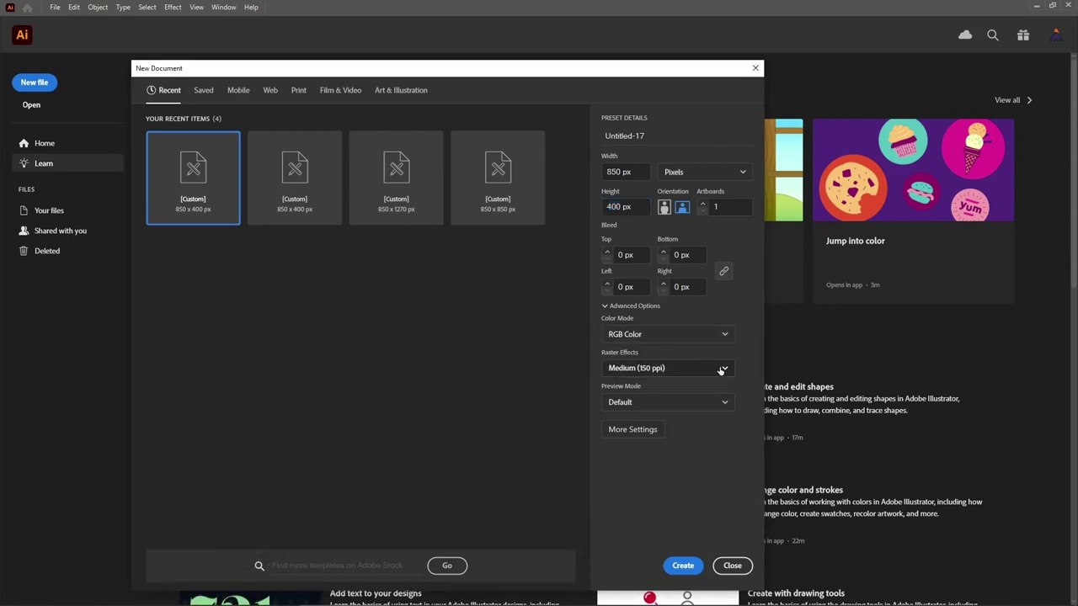
left_click(722, 370)
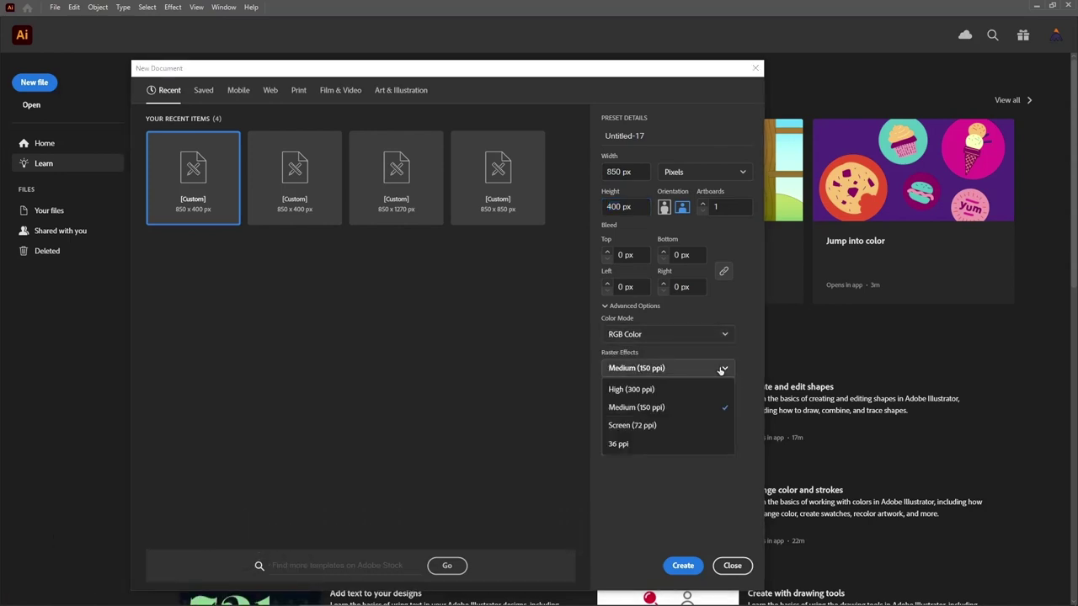
left_click(678, 410)
left_click(684, 567)
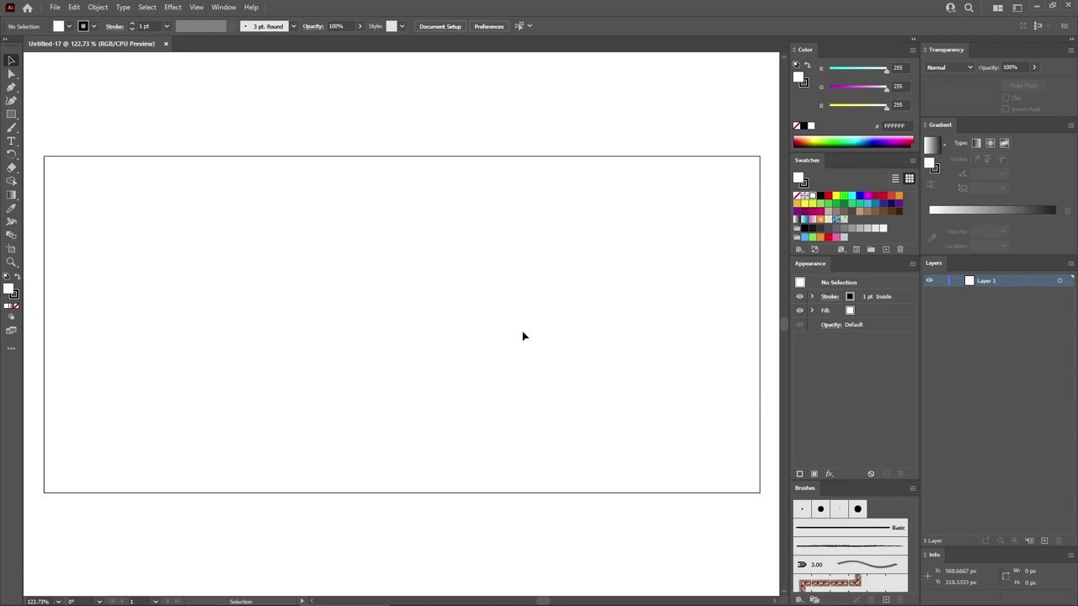
View the artboard at 100%, check the Window menu, and pick the Rectangle Tool.
key("ctrl+1")
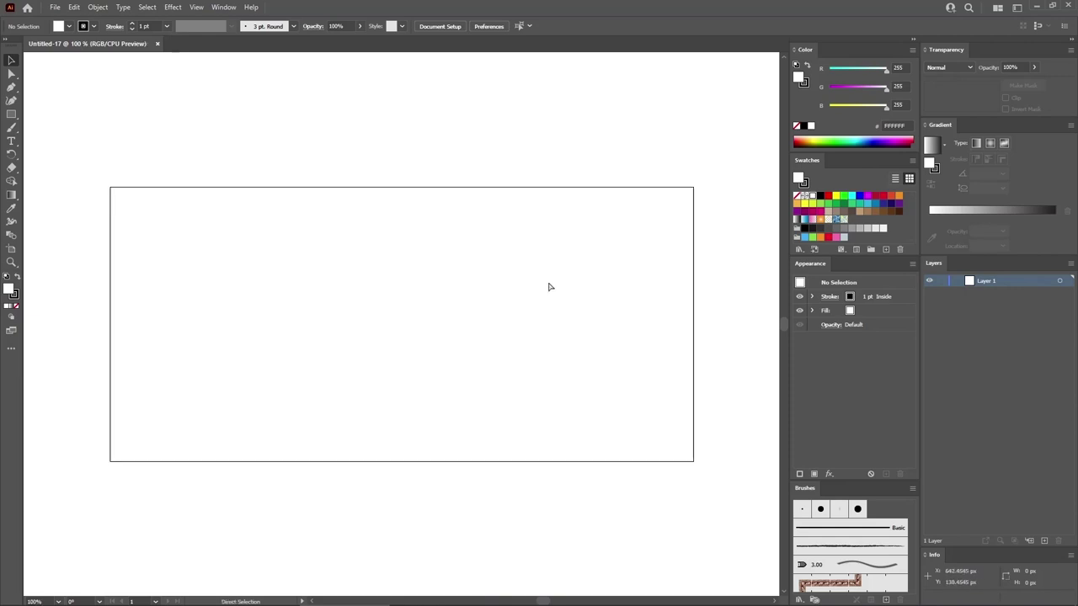
left_click(224, 7)
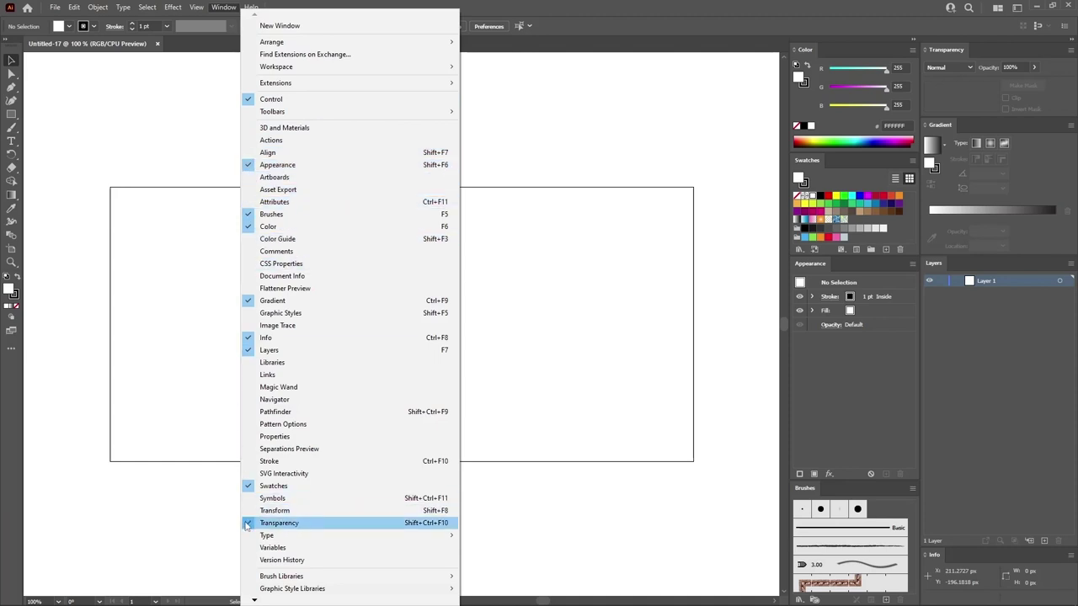
left_click(194, 410)
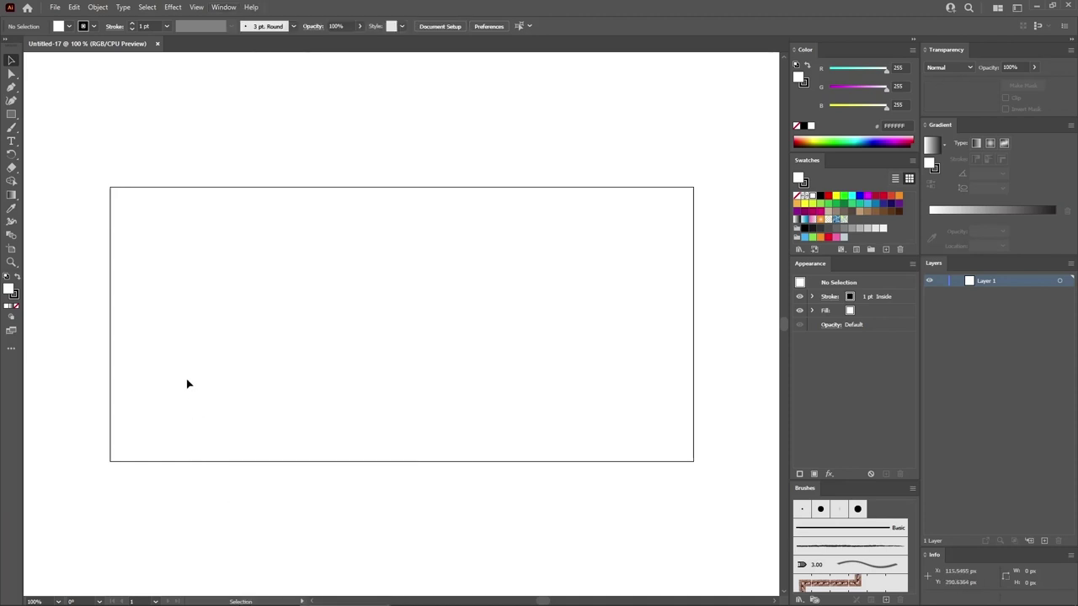
left_click(10, 114)
Draw a rectangle sized exactly 970 × 500 px.
left_click(131, 139)
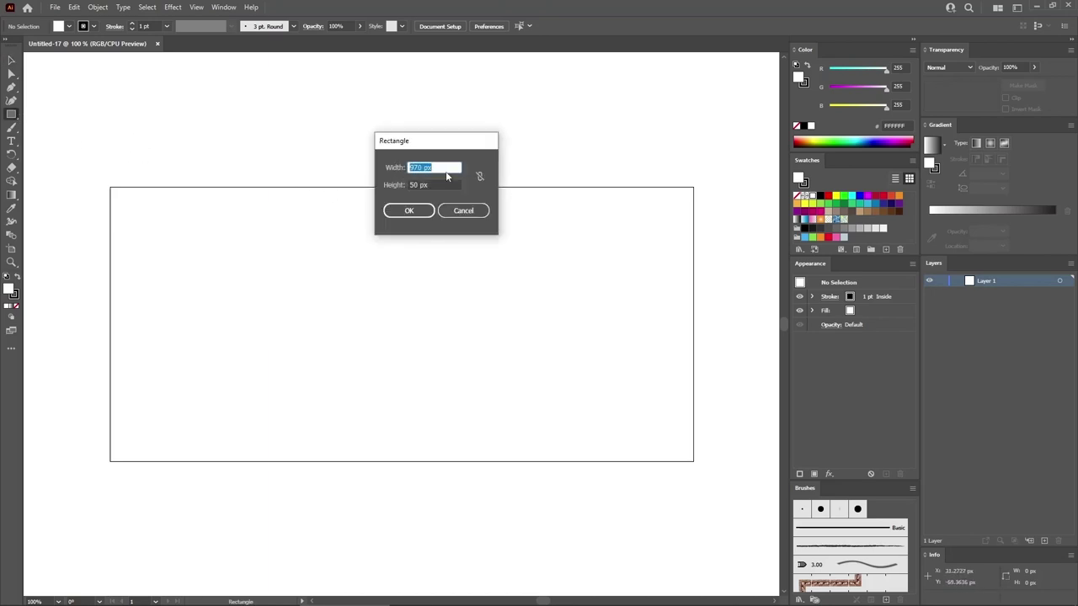
left_click_drag(422, 182, 371, 189)
type("500")
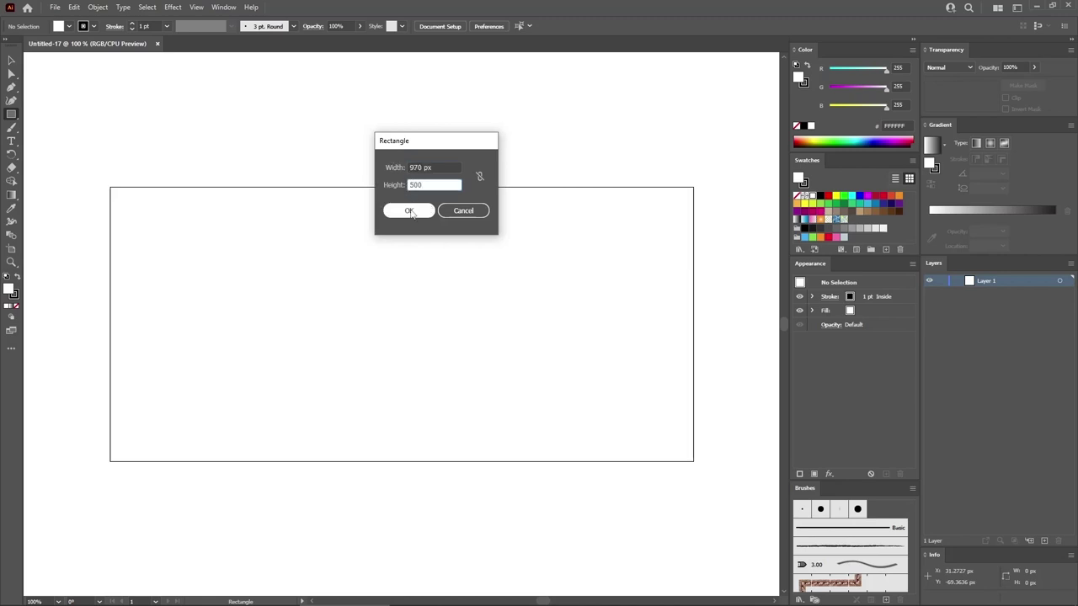
left_click(410, 211)
Remove the rectangle's stroke and fill it with sand colour RGB 248/233/194.
left_click(879, 297)
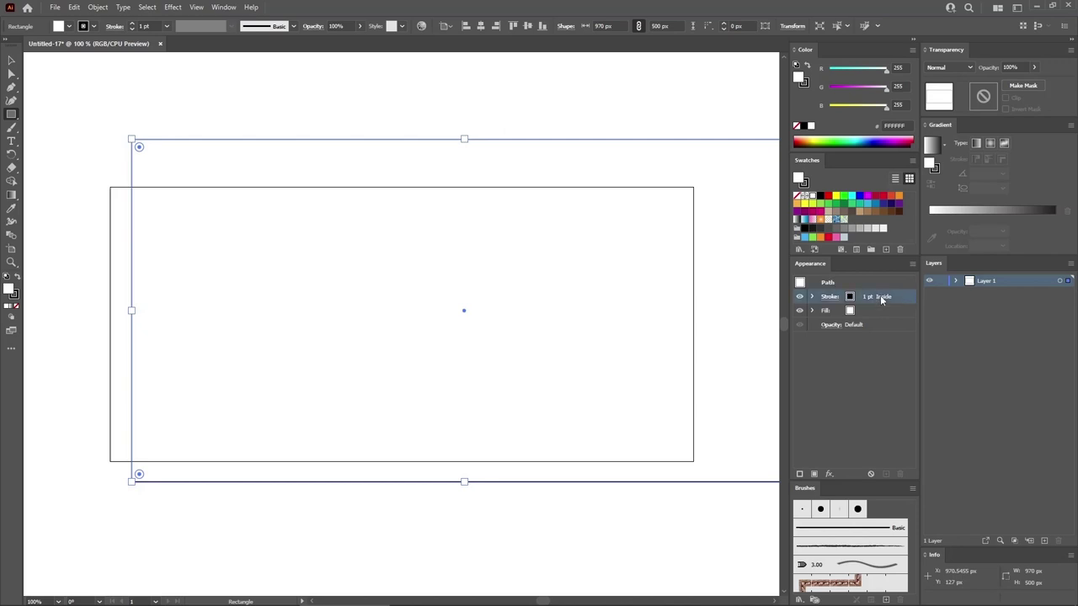
left_click(900, 475)
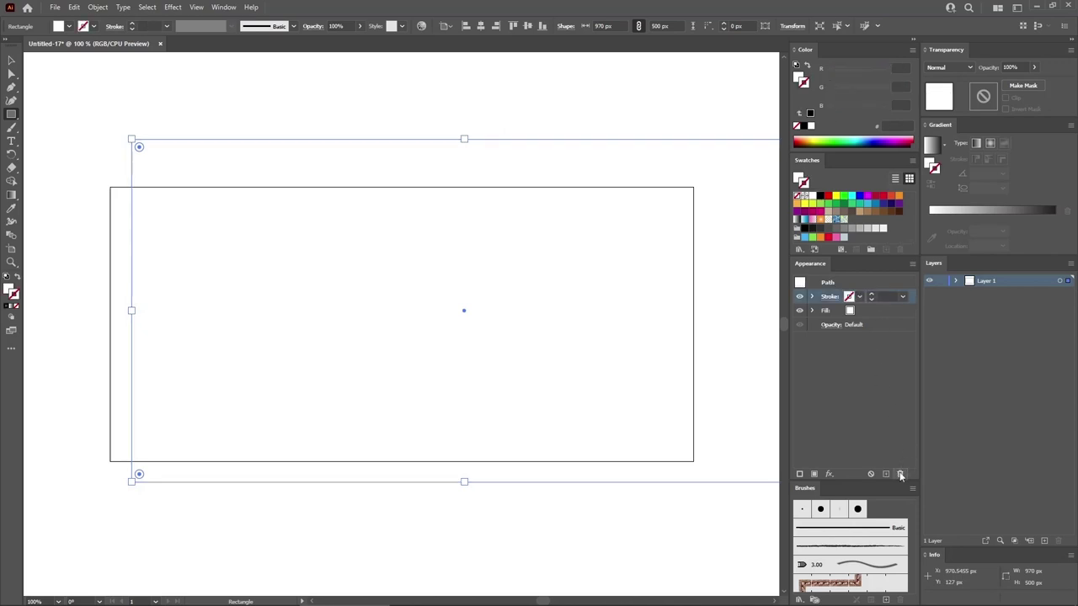
left_click(875, 311)
left_click(900, 68)
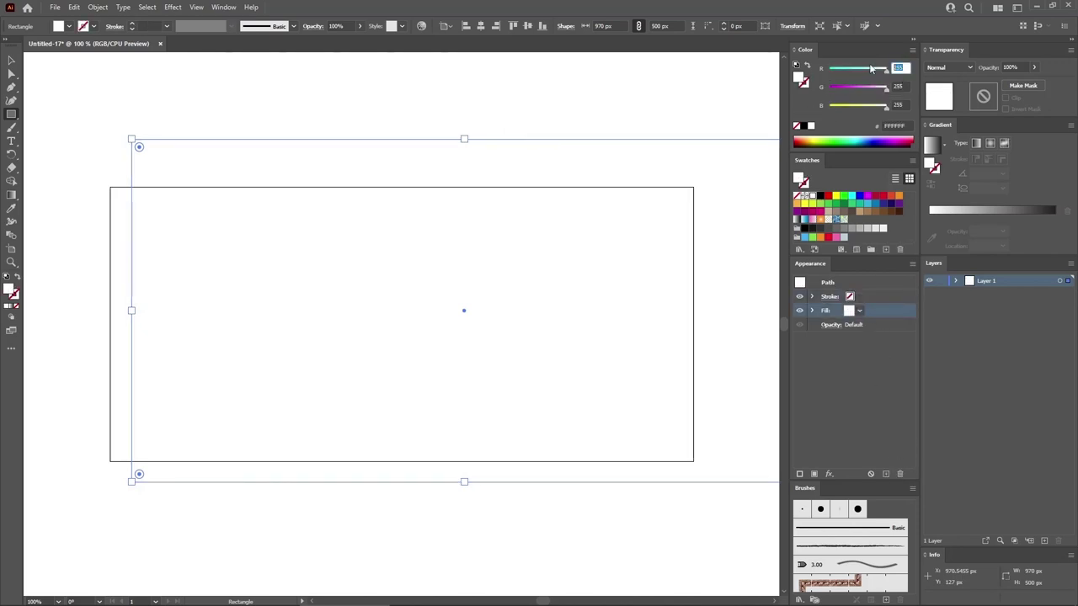
type("248")
key("Tab")
type("2")
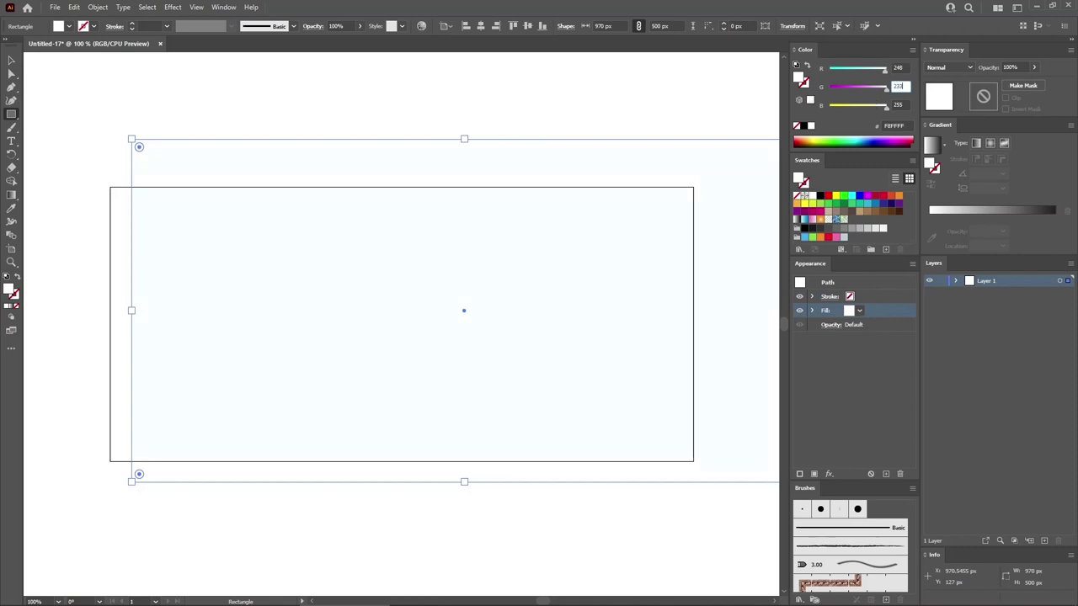
type("33")
key("Tab")
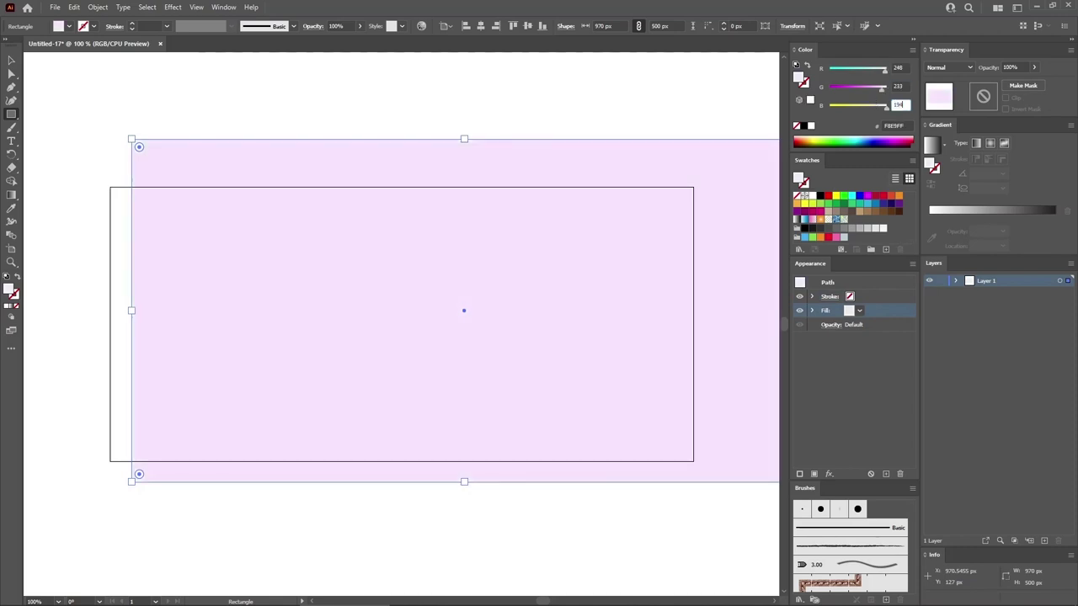
type("194")
key("Return")
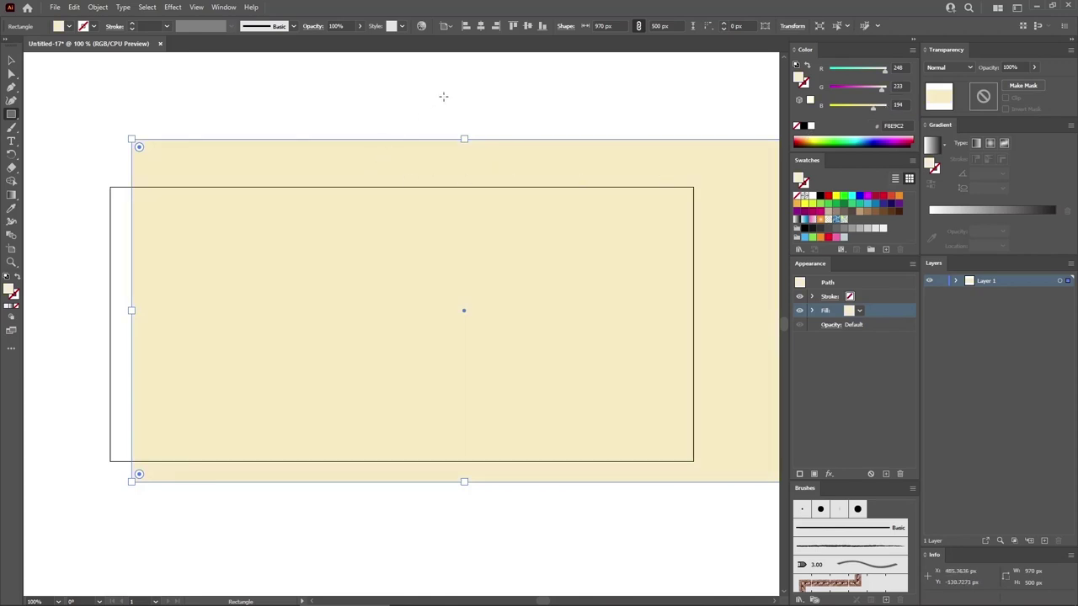
Align the rectangle to the artboard, centred horizontally and vertically.
left_click(446, 26)
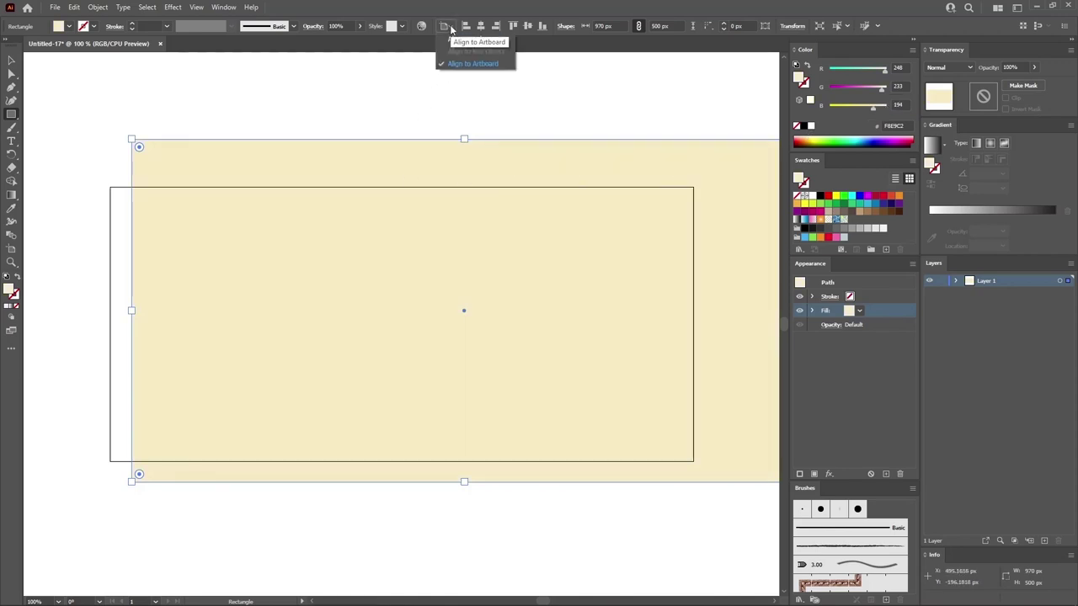
left_click(464, 64)
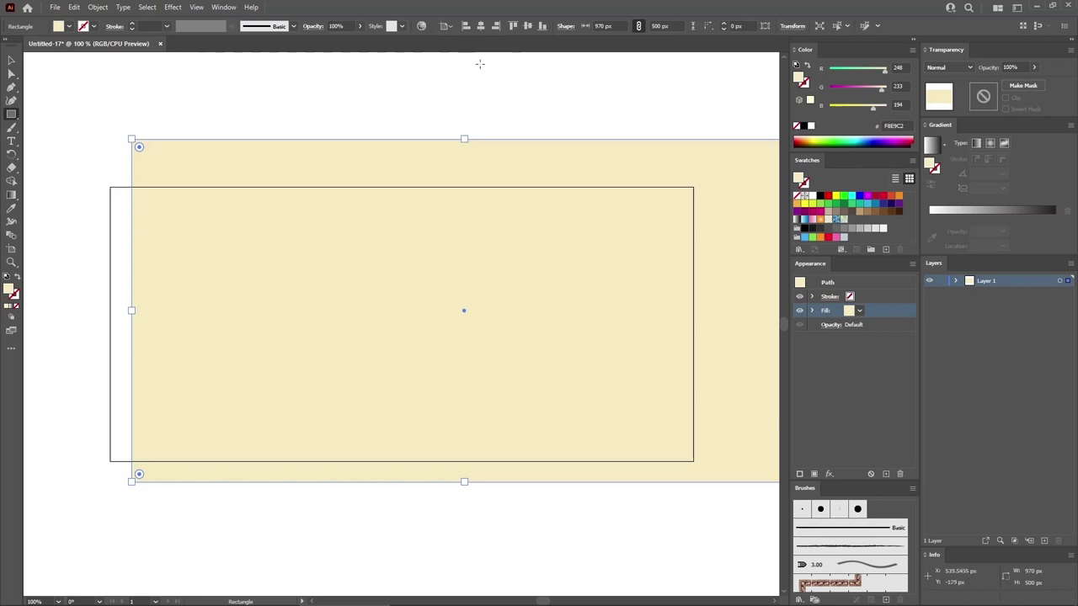
left_click(481, 26)
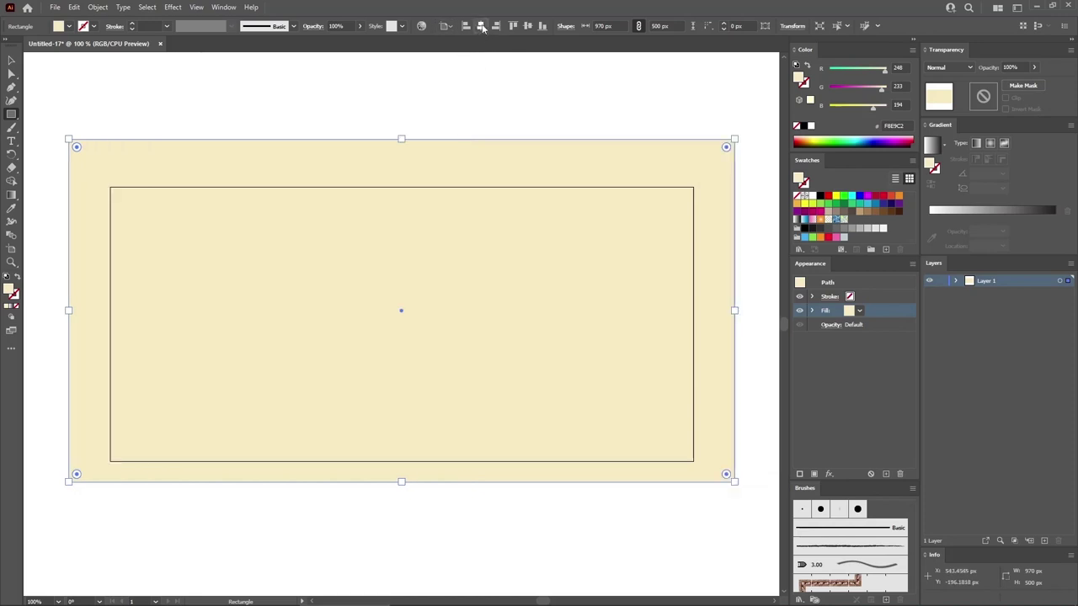
left_click(528, 26)
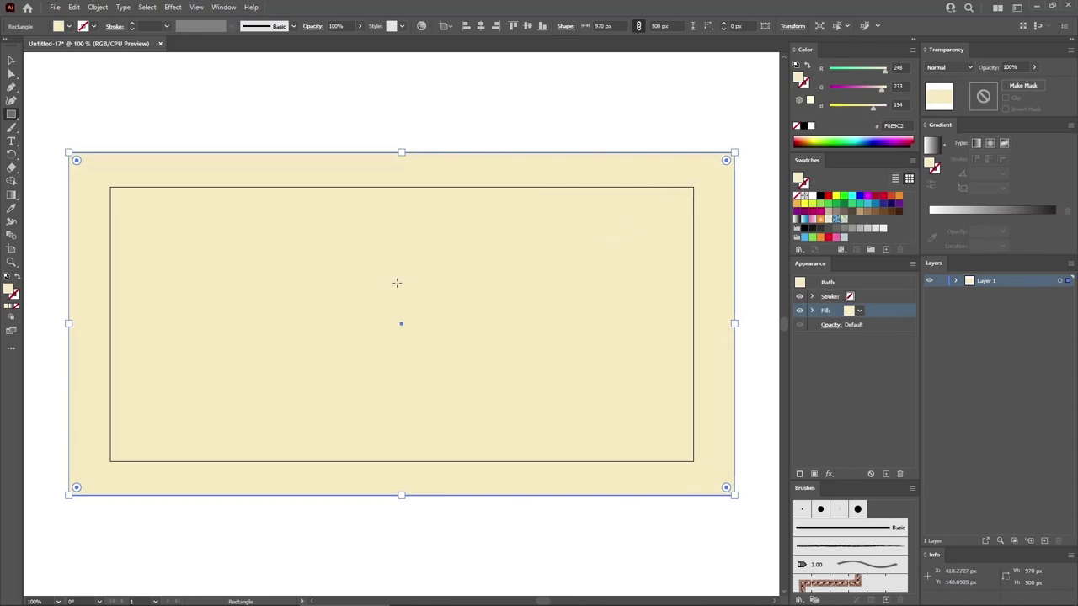
Draw a second rectangle sized 970 × 50 px.
left_click(96, 183)
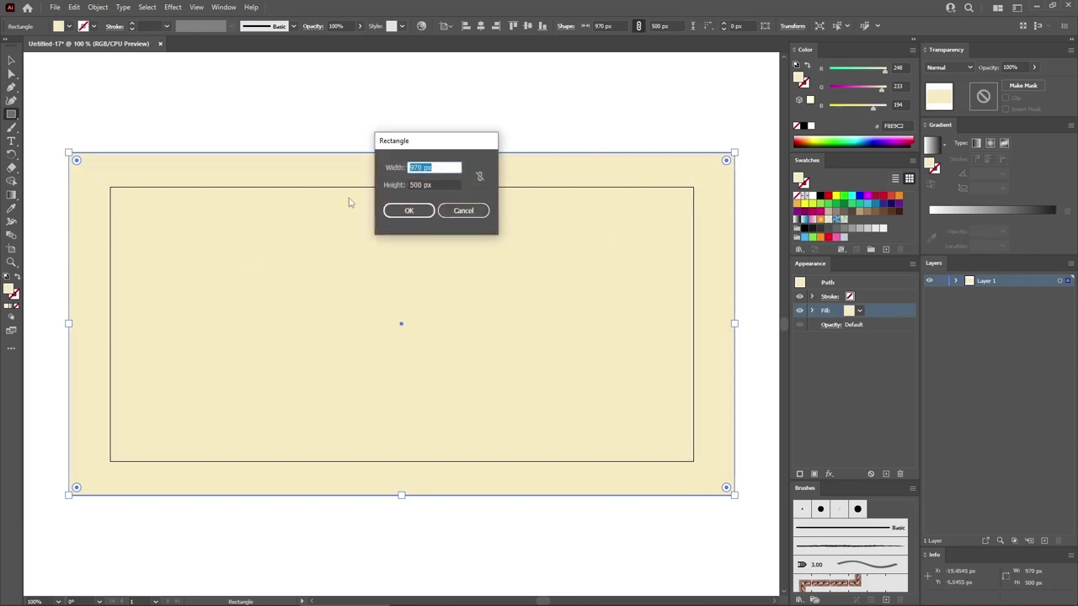
key("Tab")
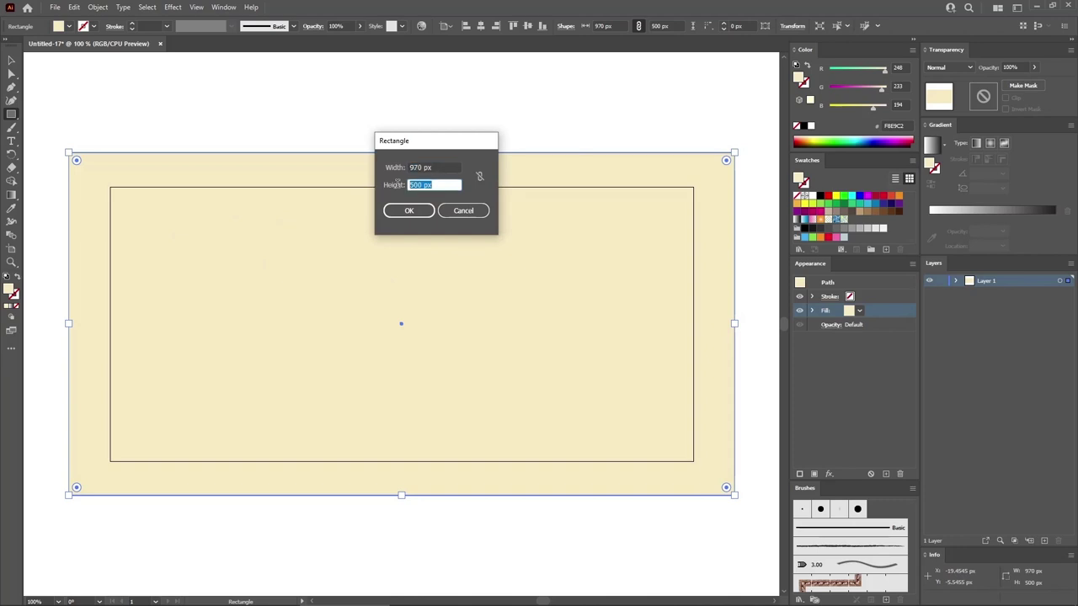
type("50")
left_click(410, 210)
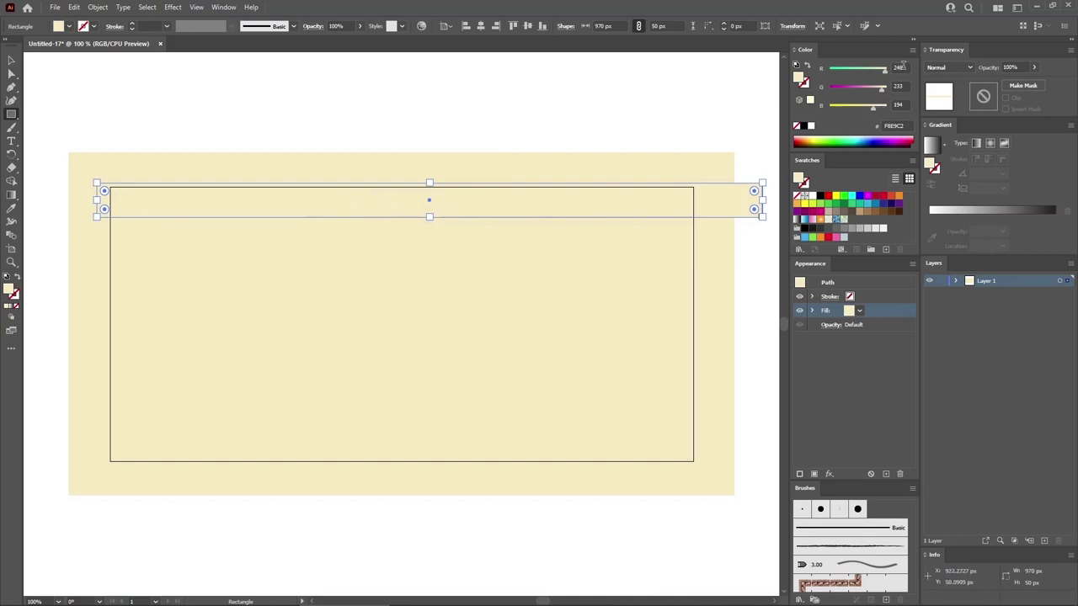
Fill the strip with tan RGB 198/142/91.
left_click(900, 66)
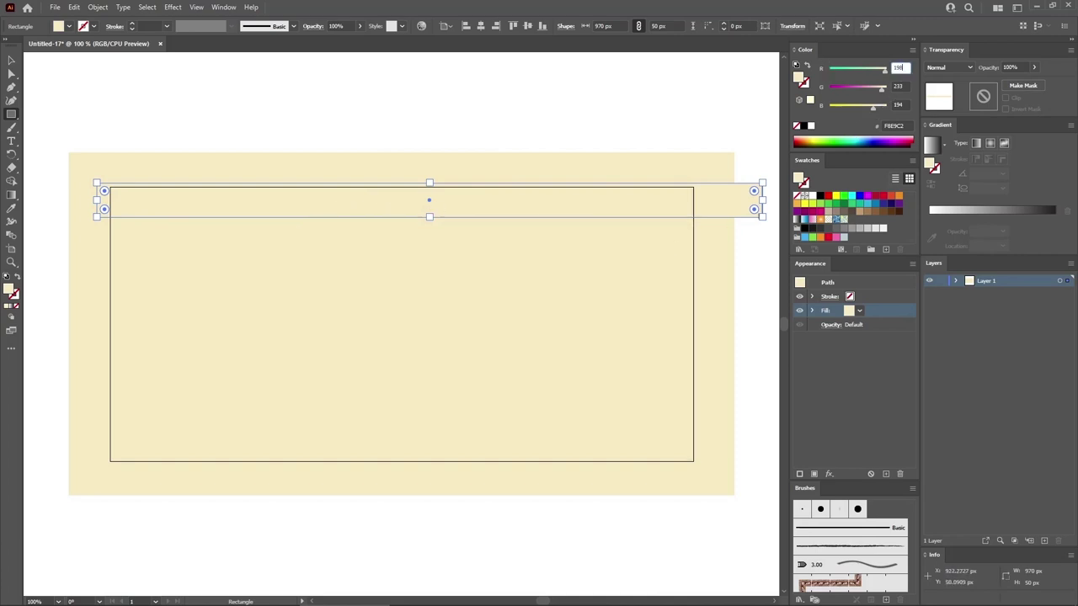
key("Tab")
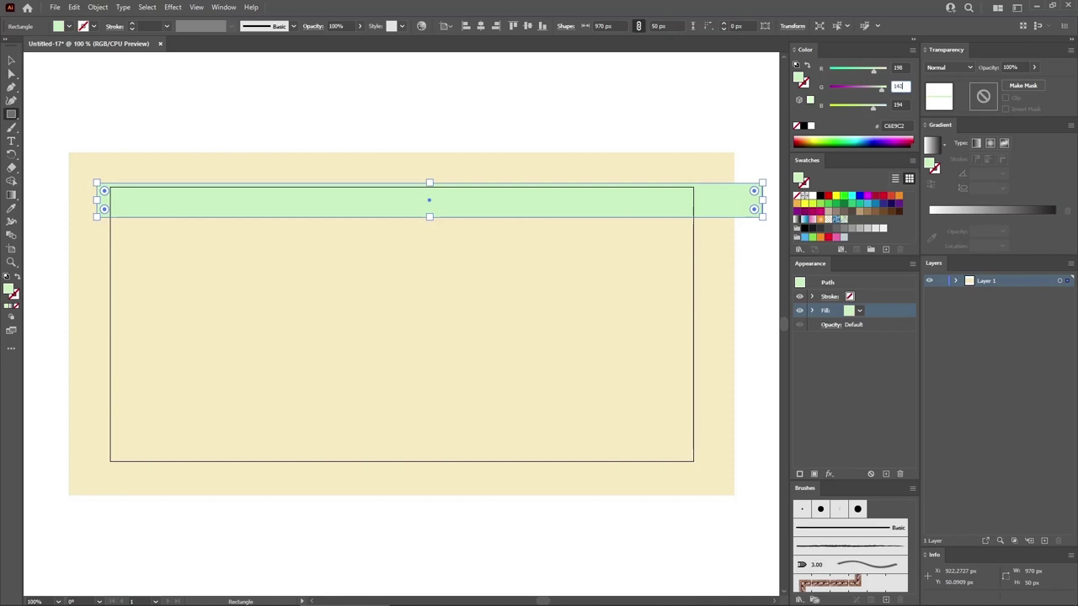
type("142")
key("Tab")
key("Return")
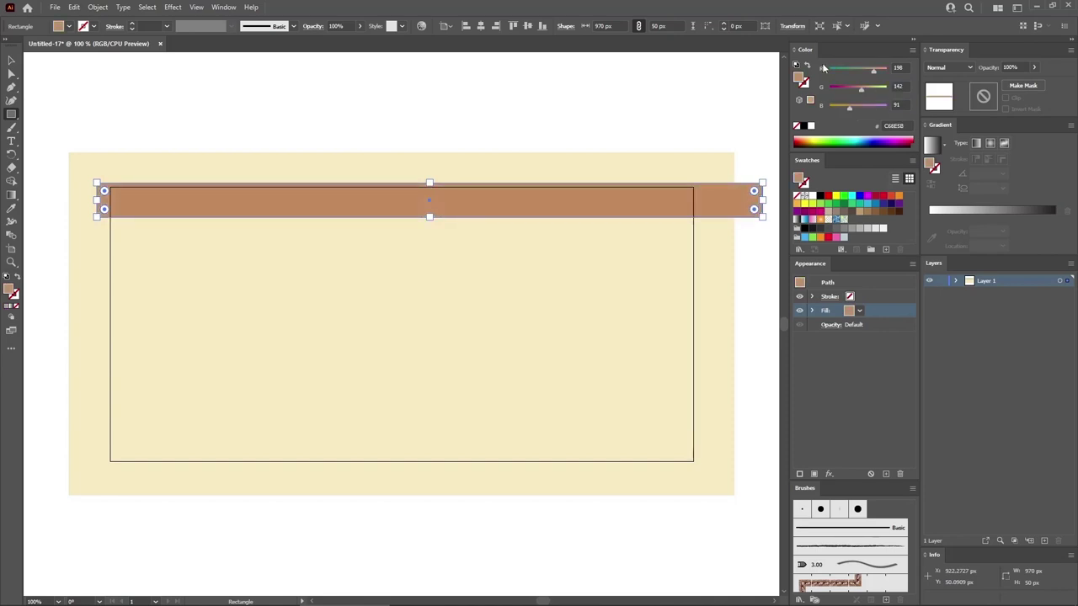
left_click(18, 60)
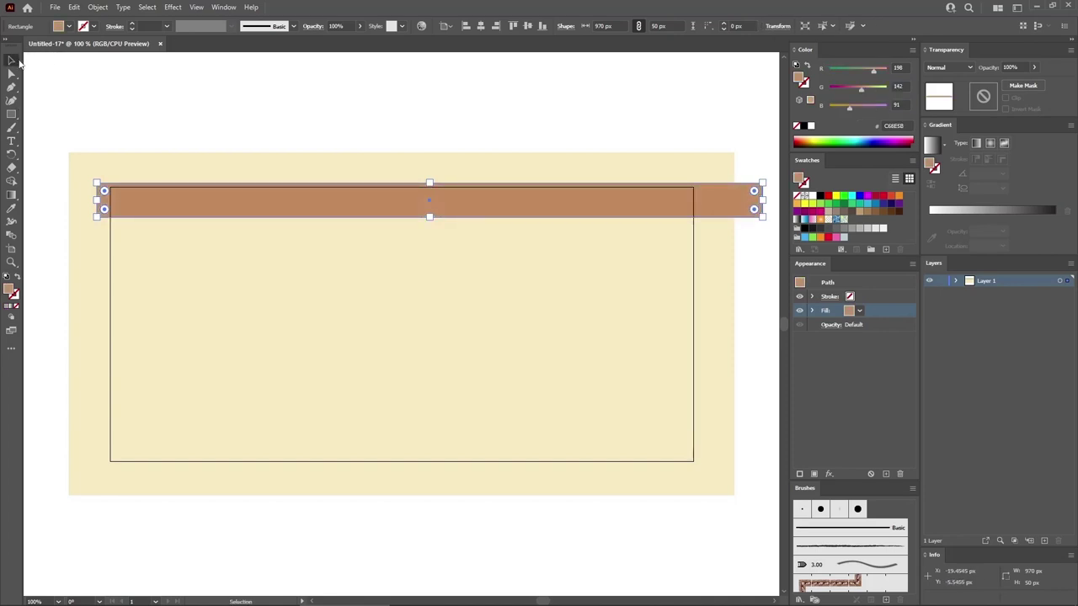
Select the tan strip and sand rectangle, and align the strip horizontally centred along the bottom edge.
left_click_drag(428, 126, 332, 284)
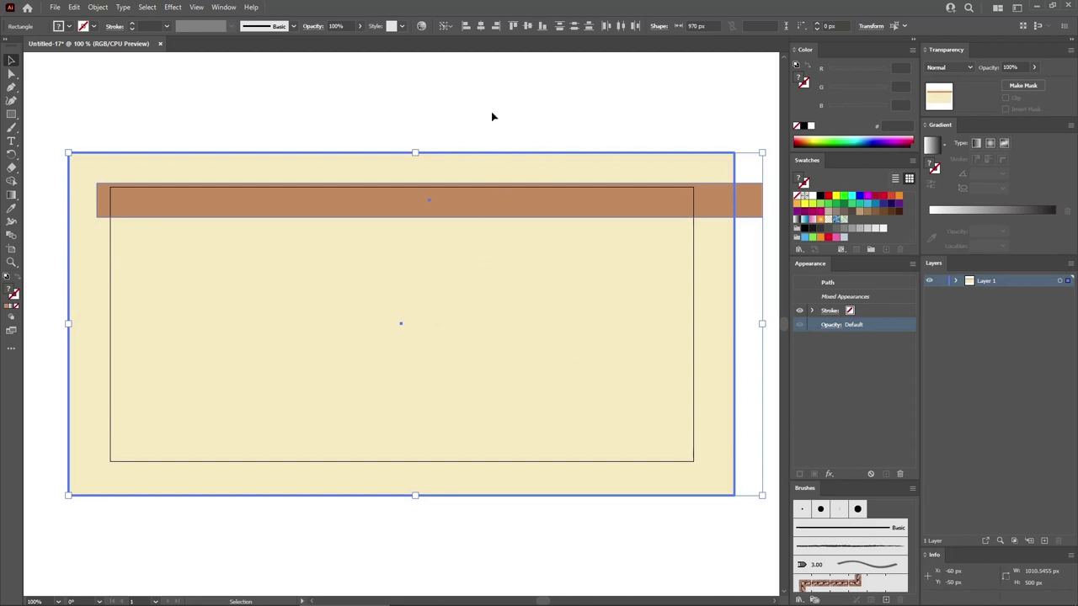
left_click(480, 27)
left_click(543, 26)
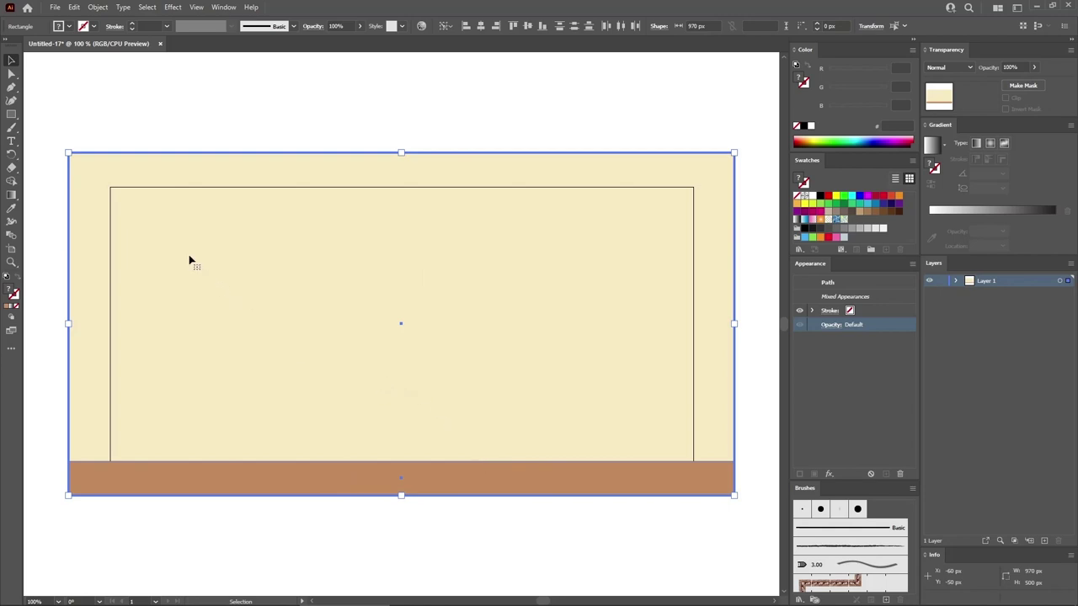
Set Blend Options spacing to Specified Steps with 8 steps.
left_click(98, 6)
mouse_move(169, 327)
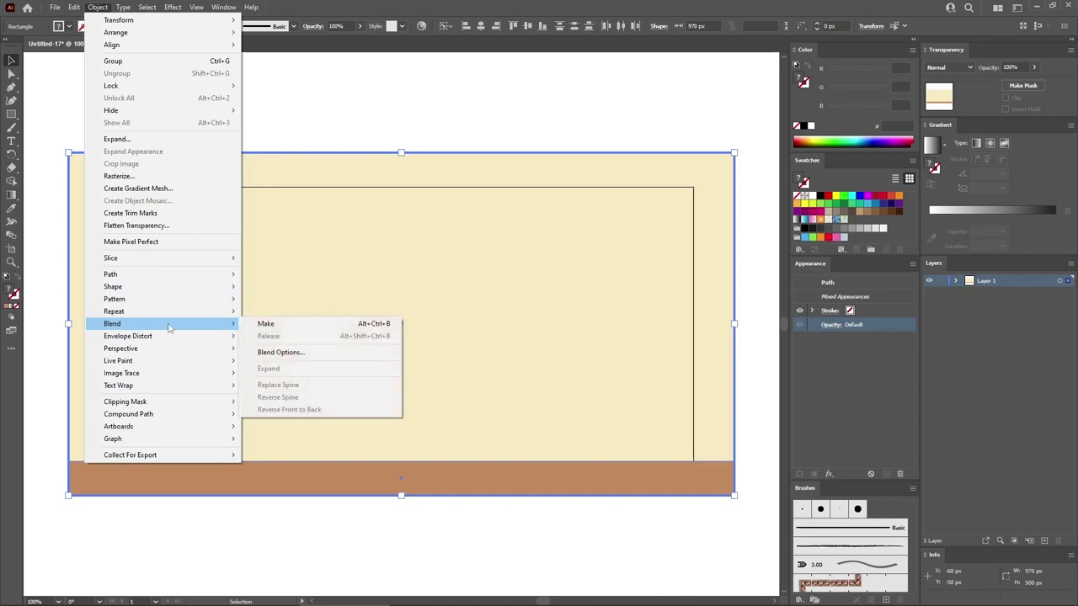
left_click(287, 353)
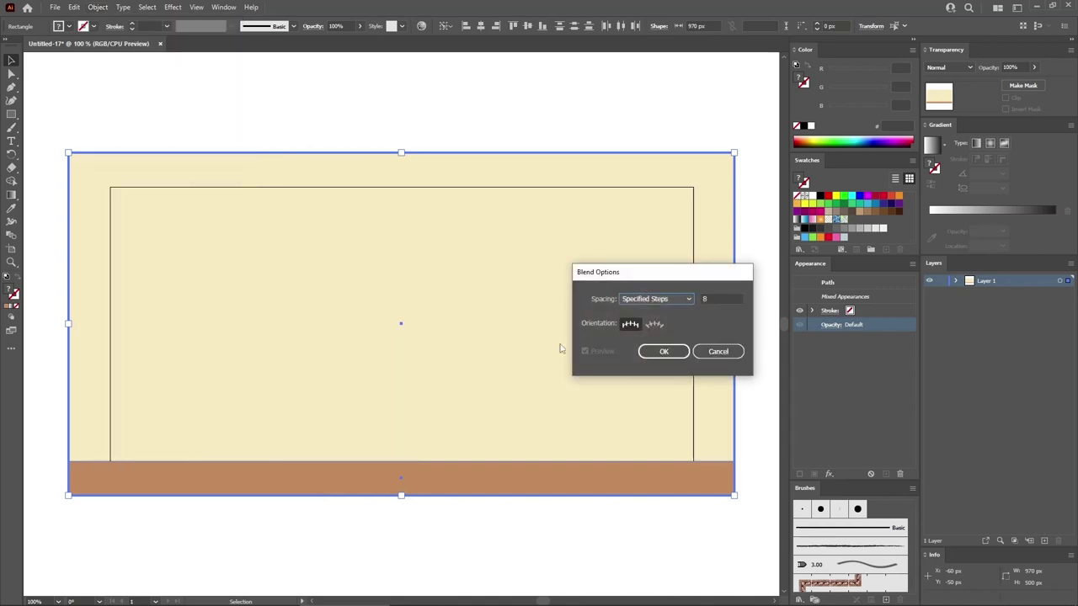
left_click(662, 301)
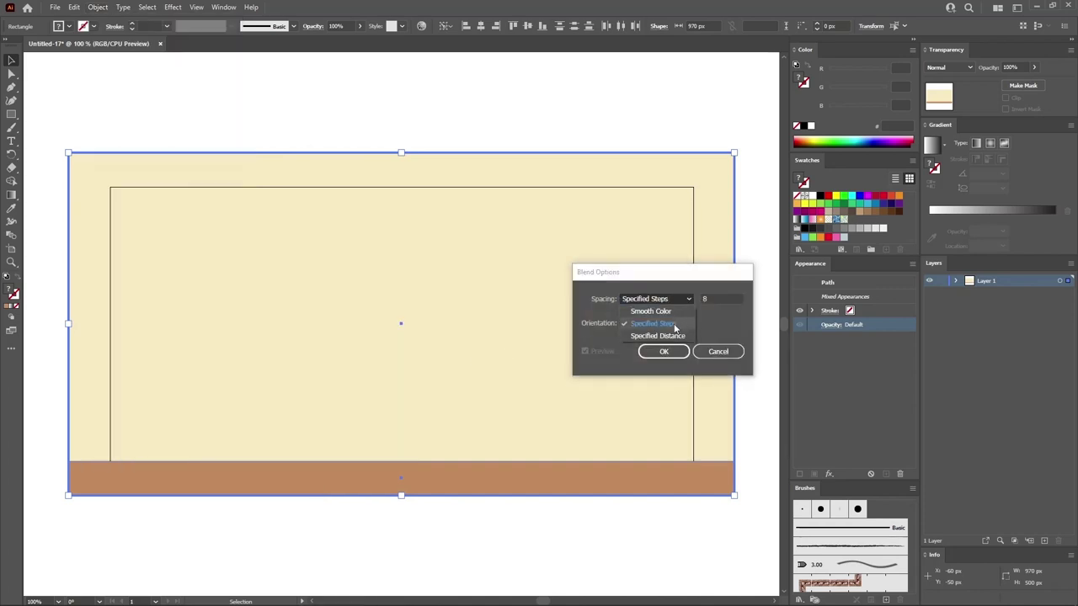
left_click(674, 325)
key("Tab")
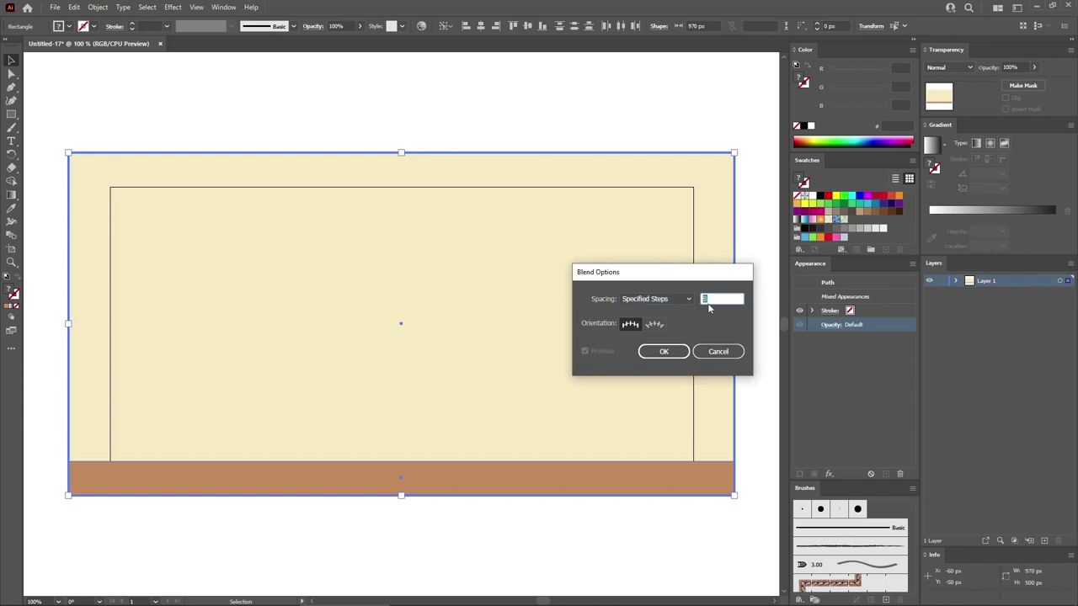
left_click(678, 351)
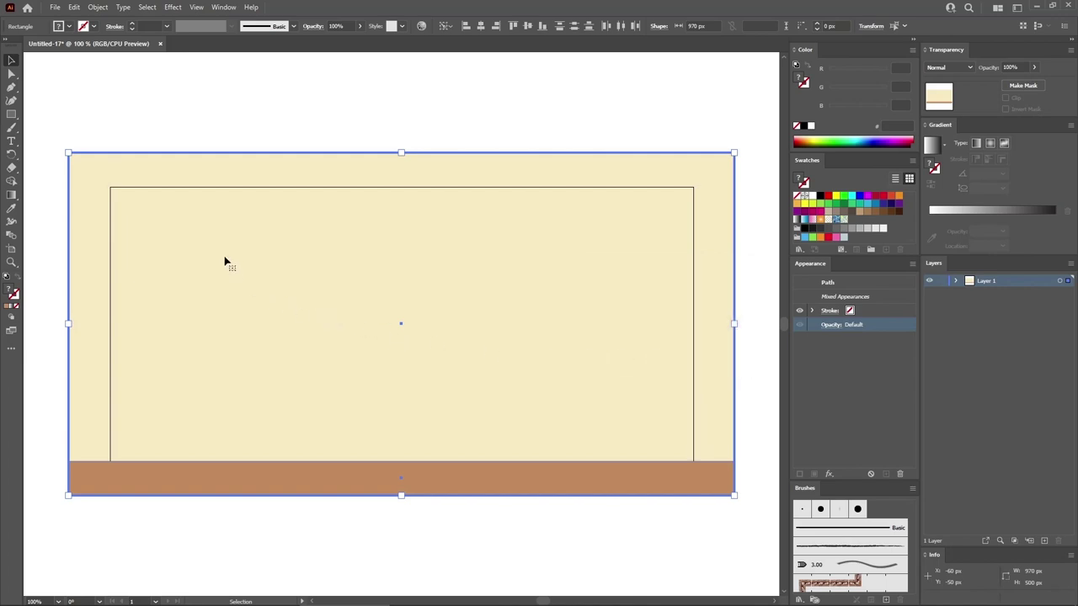
Make a stepped blend between the sand rectangle and the tan strip.
left_click(98, 8)
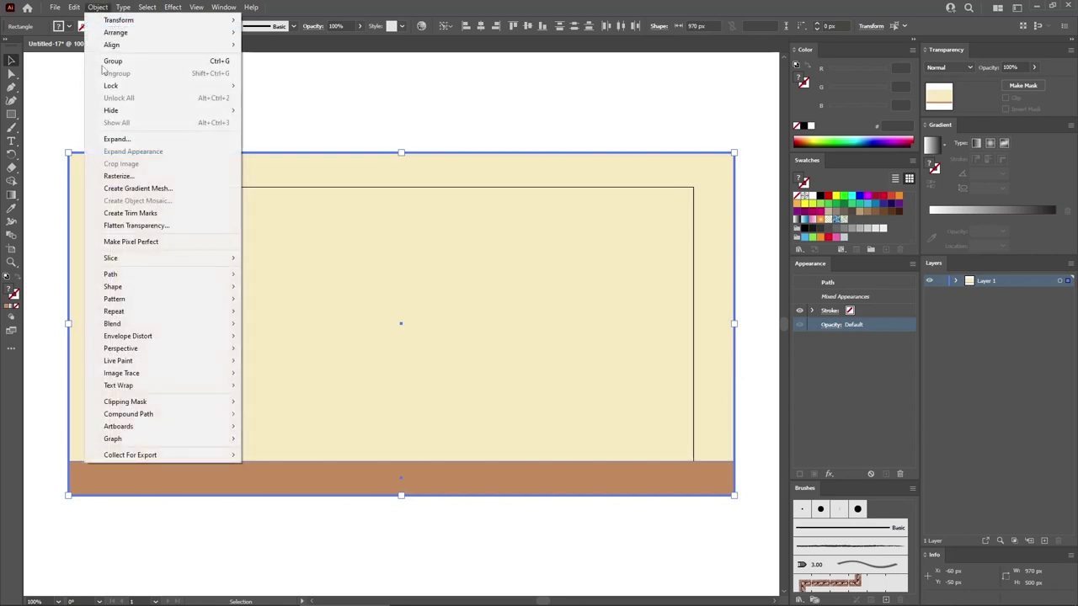
mouse_move(192, 325)
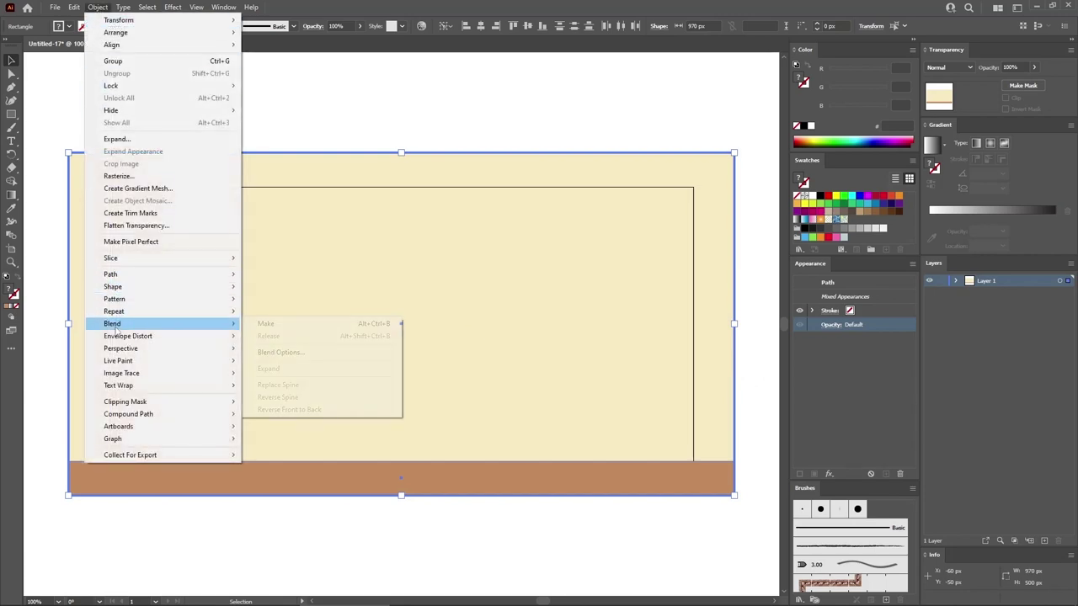
left_click(266, 324)
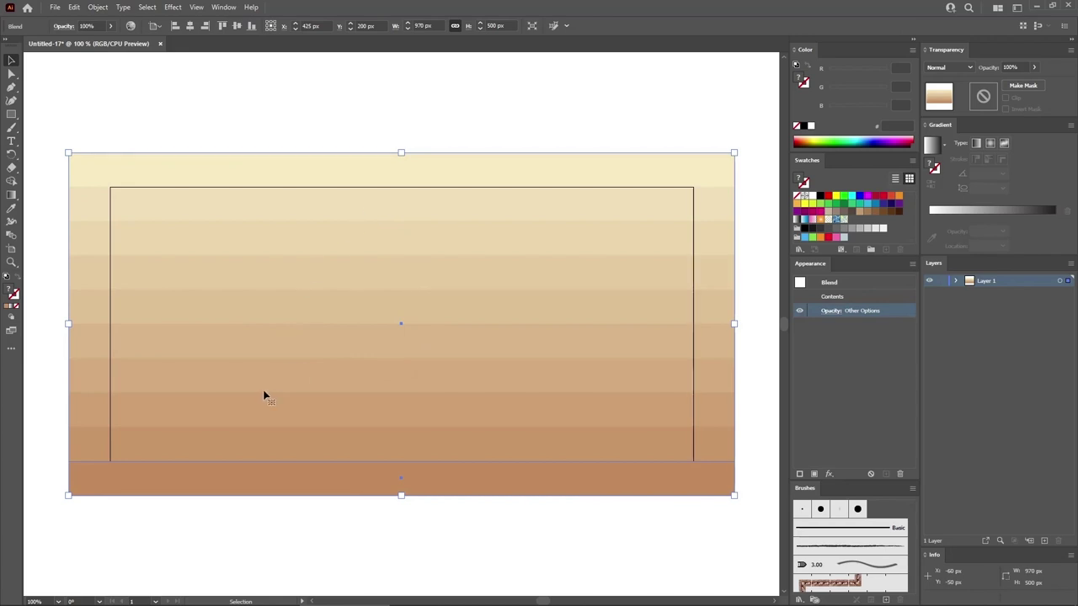
Expand the blend into separate stripe paths, ungroup them, and deselect.
left_click(97, 7)
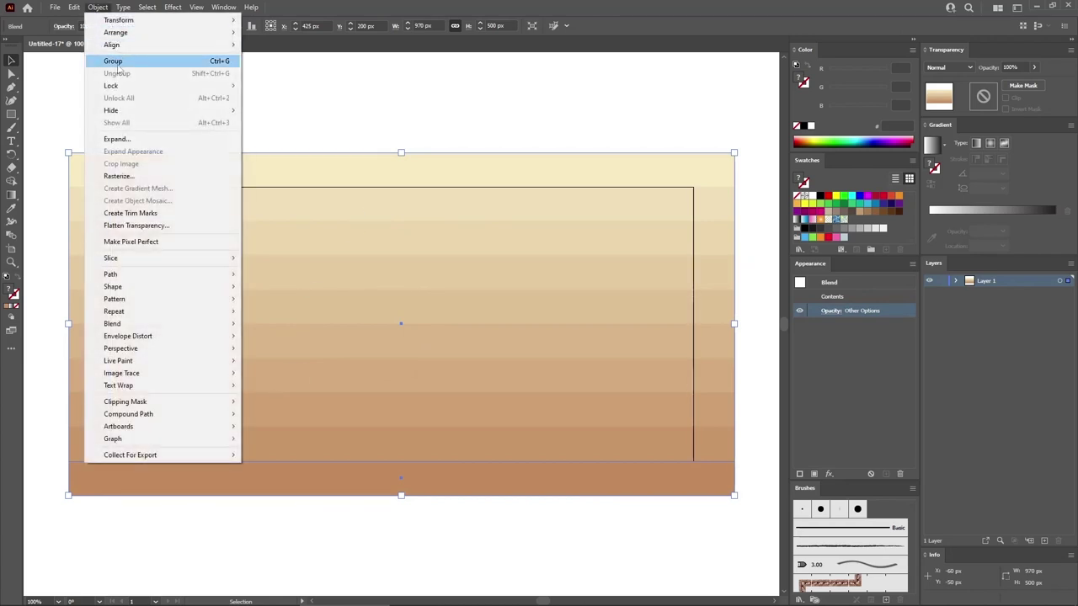
left_click(116, 139)
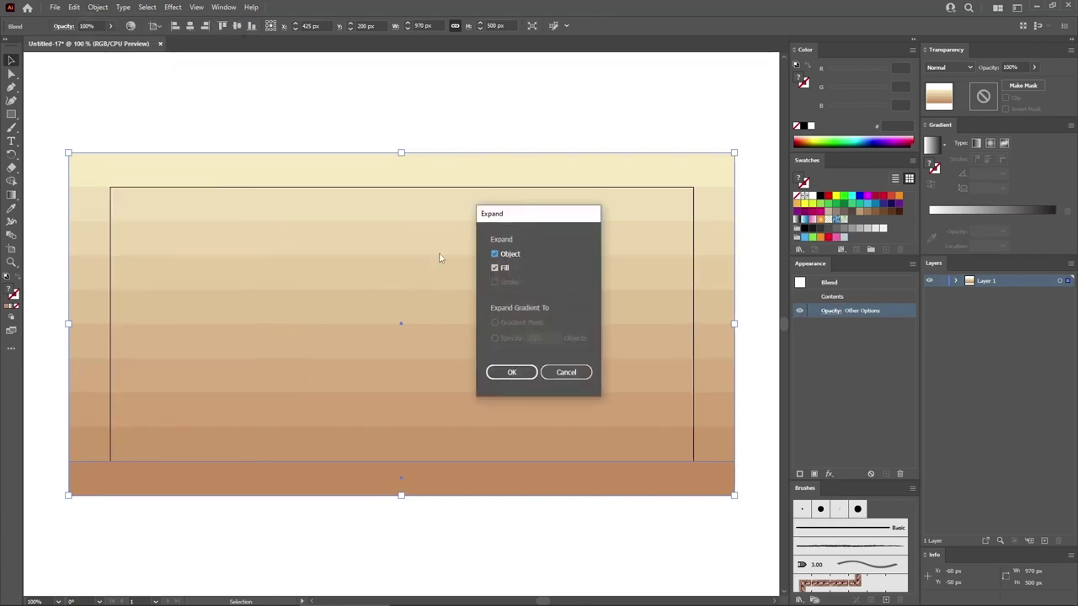
left_click(523, 372)
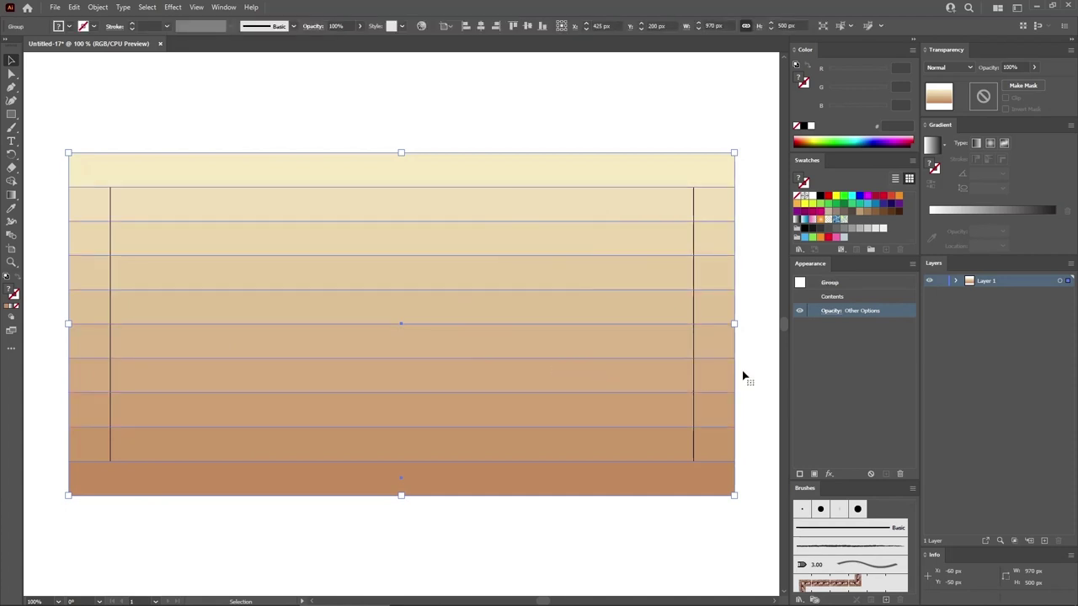
left_click(955, 281)
key("ctrl+shift+g")
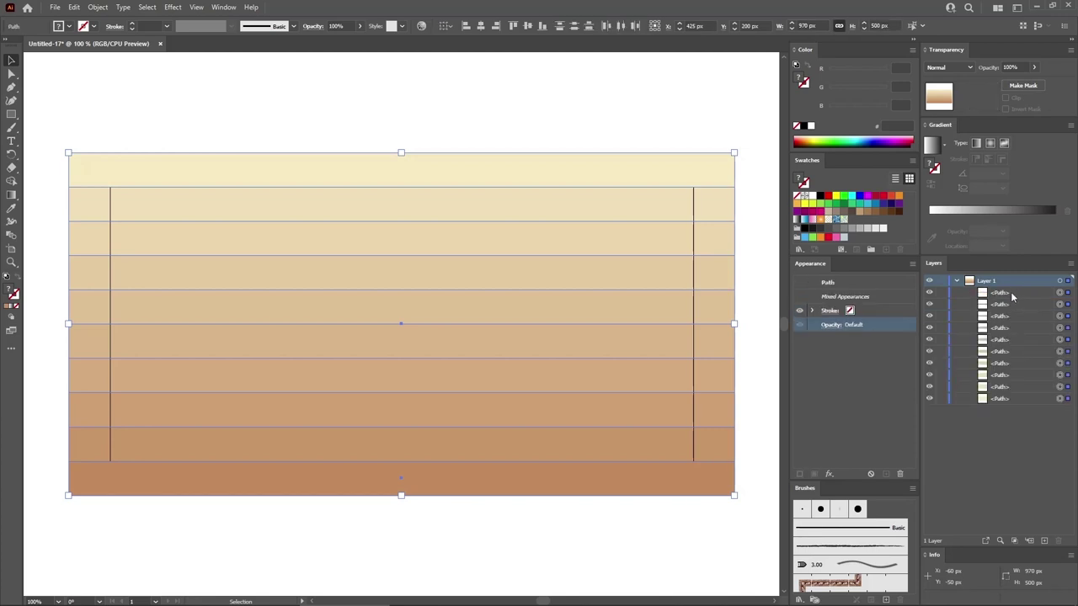
left_click(711, 505)
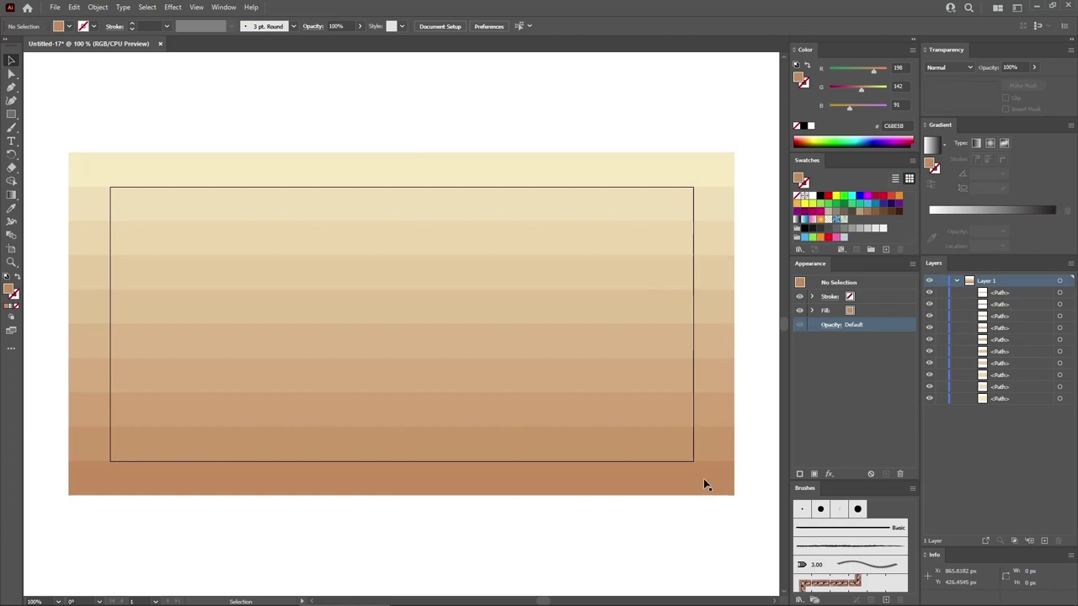
Apply a Gaussian Blur with radius 30 to the bottom brown stripe's fill.
left_click(703, 478)
left_click(881, 312)
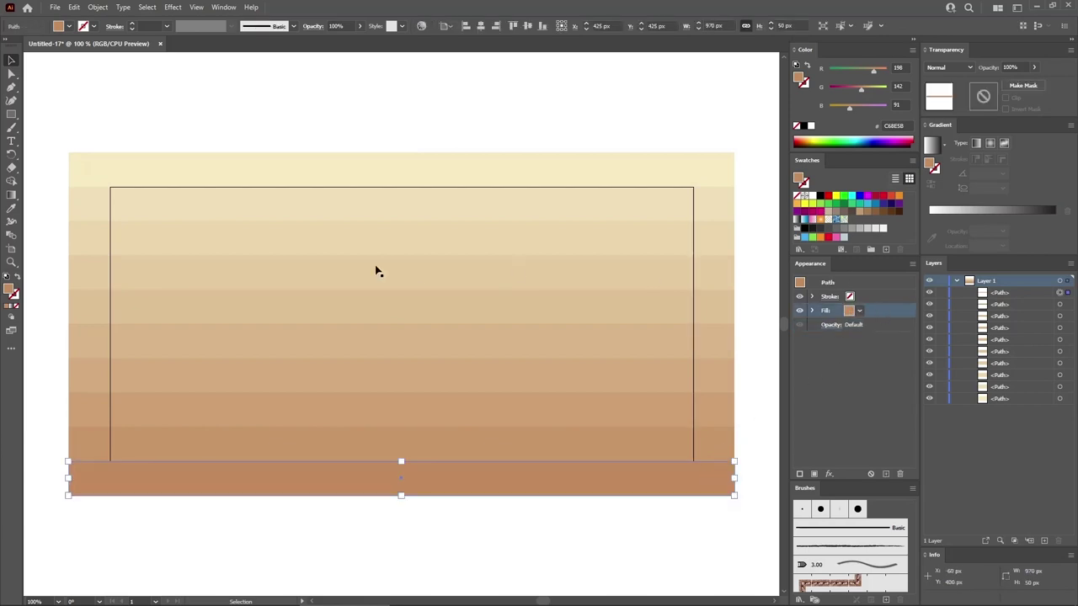
left_click(173, 8)
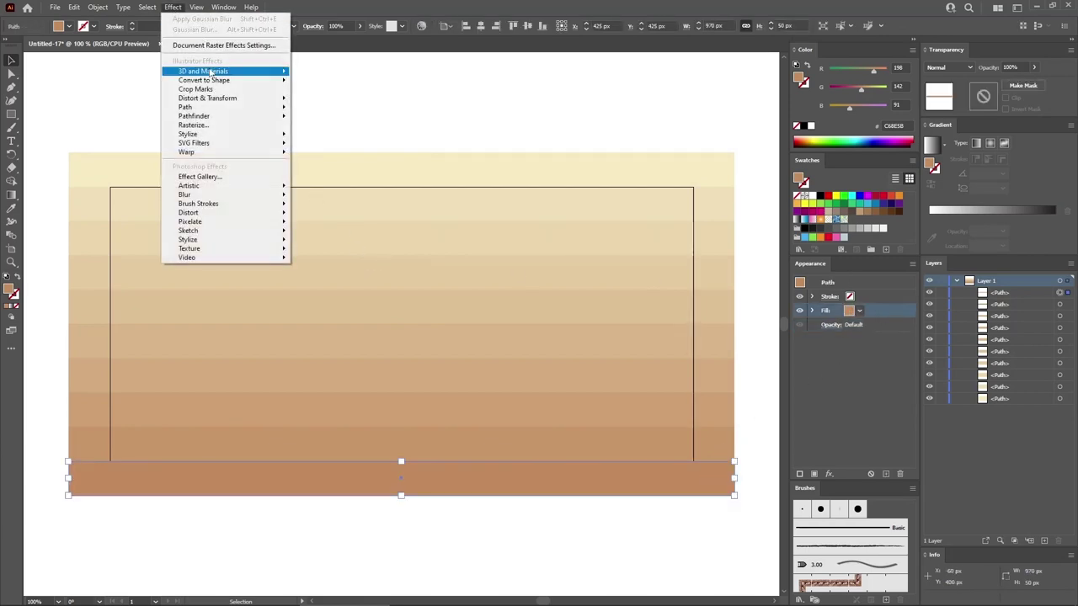
mouse_move(192, 197)
left_click(328, 197)
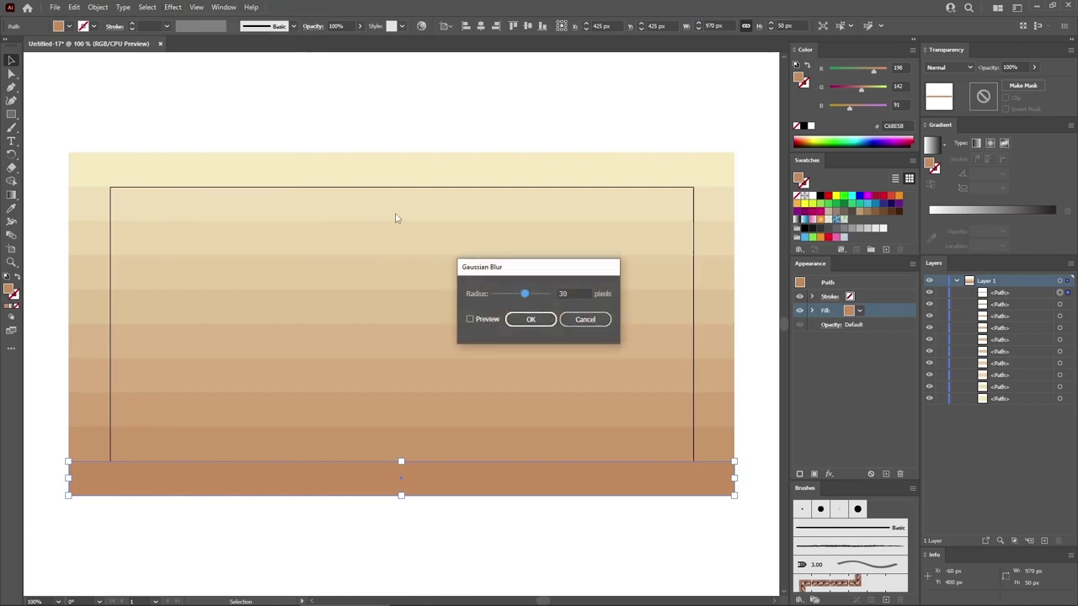
left_click(574, 293)
key("Return")
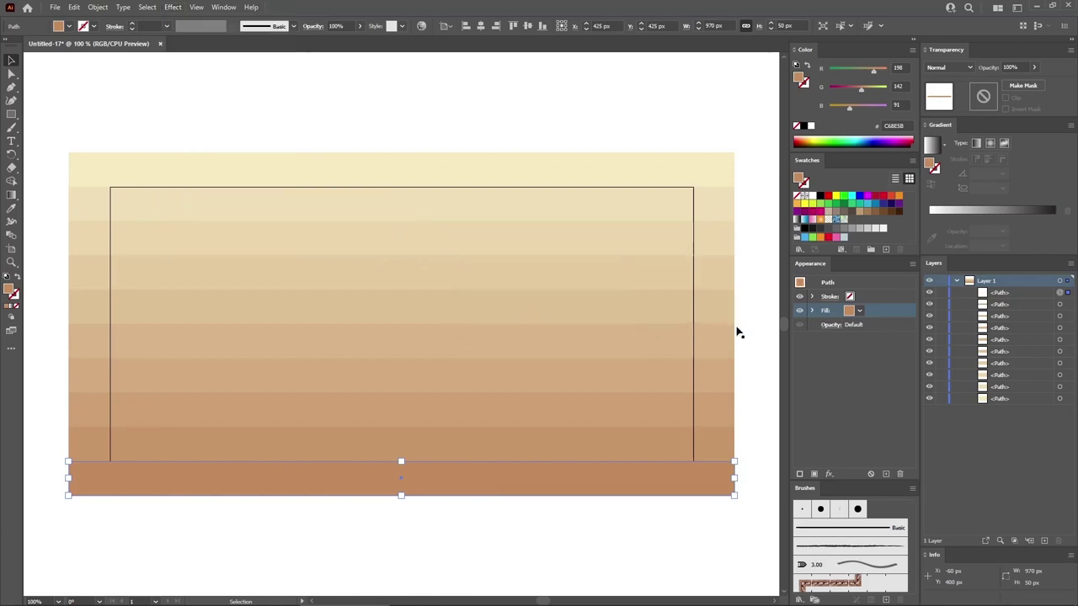
left_click(812, 310)
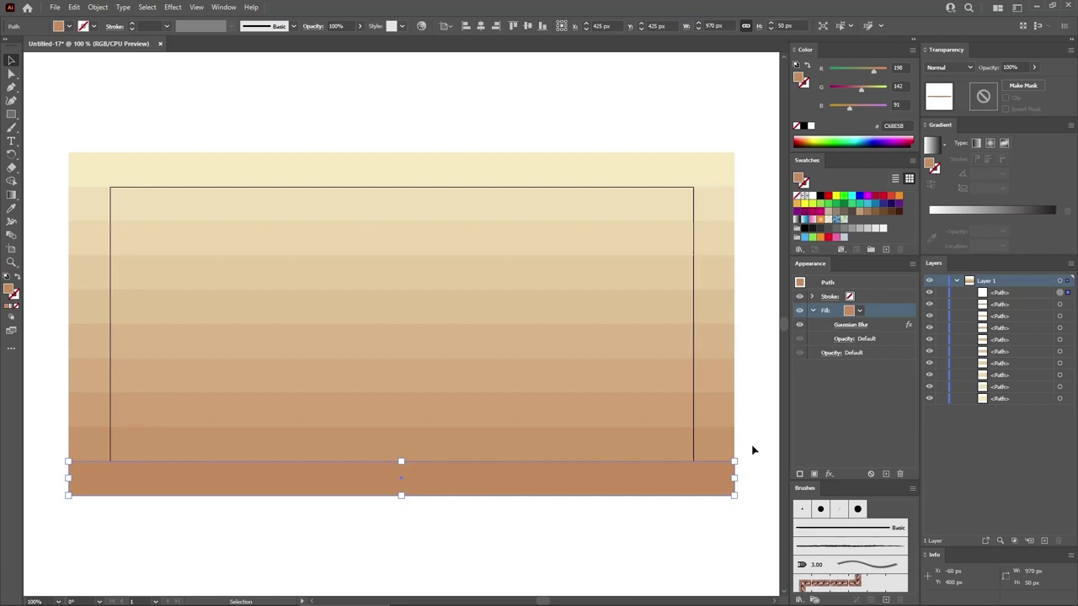
Reapply the same Gaussian Blur to each higher stripe up to the topmost cream one.
left_click(716, 440)
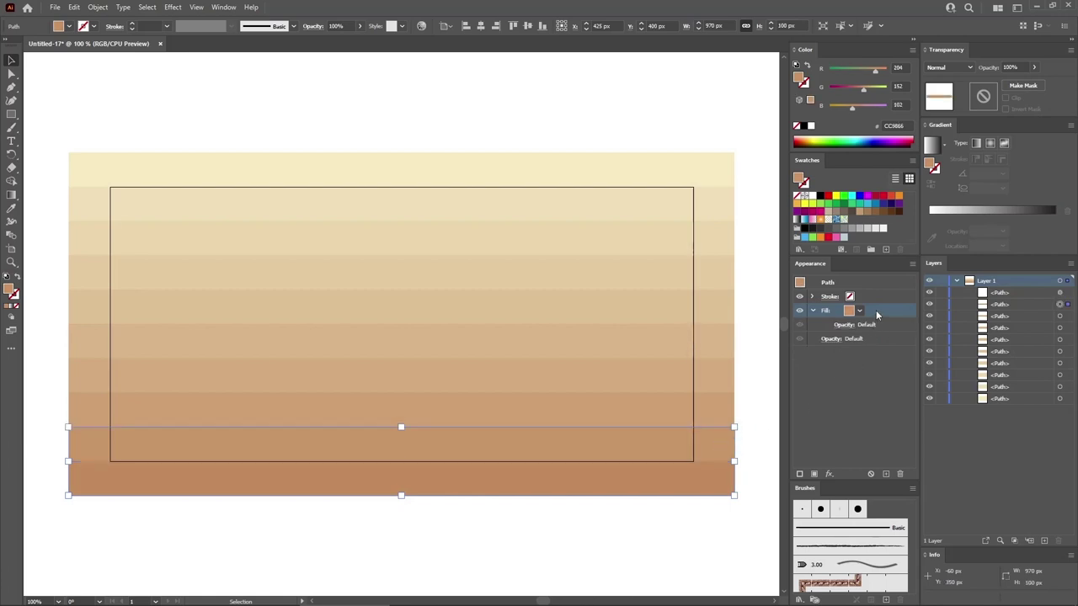
left_click(173, 7)
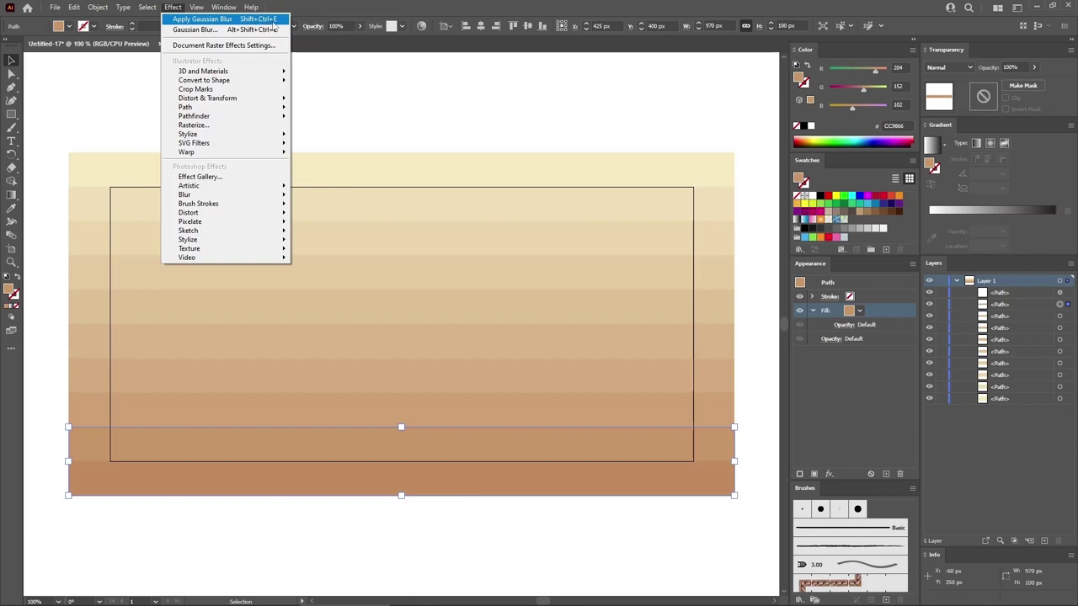
left_click(274, 20)
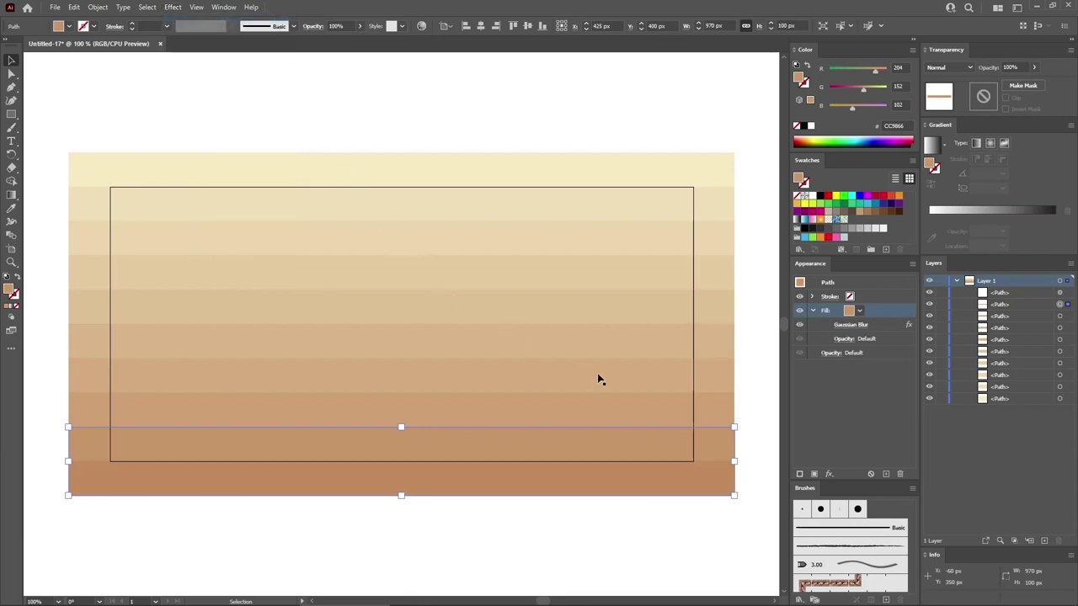
left_click(717, 410)
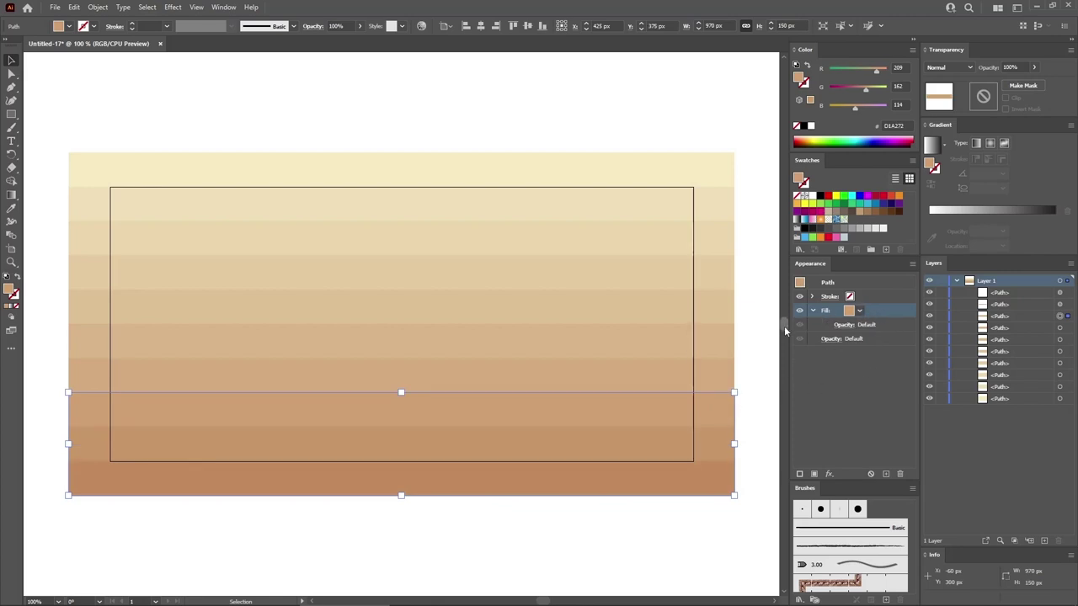
key("ctrl+shift+e")
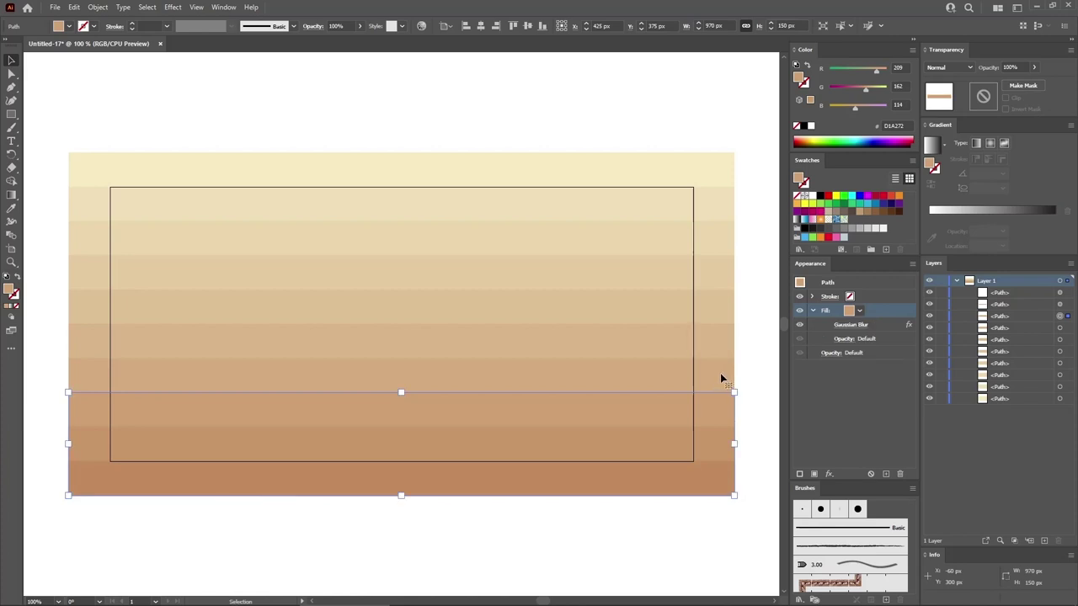
left_click(722, 376)
left_click(716, 342)
key("ctrl+shift+e")
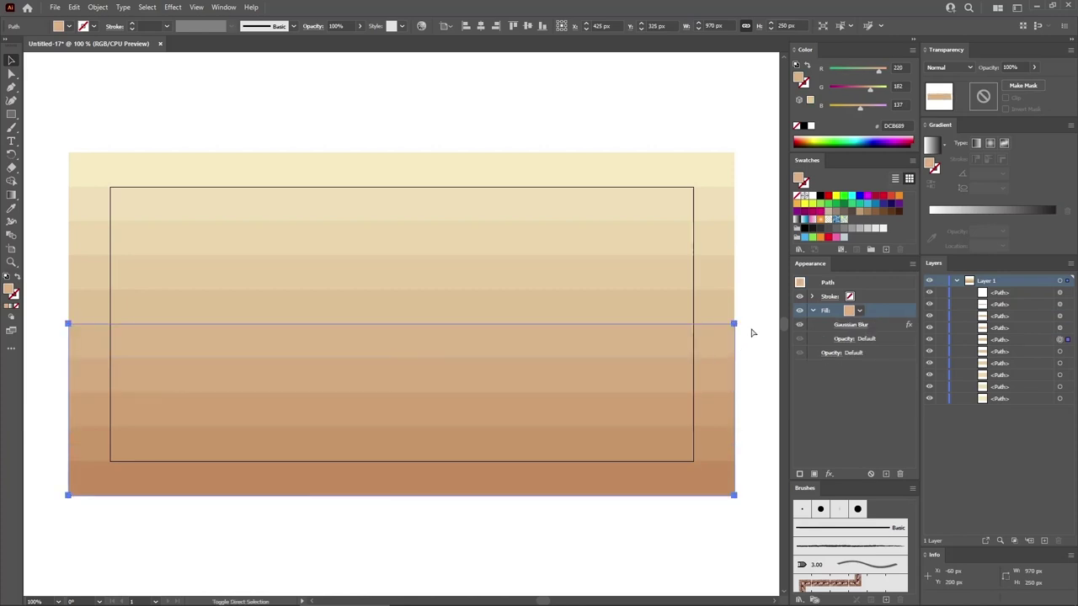
left_click(725, 309)
key("ctrl+shift+e")
left_click(718, 261)
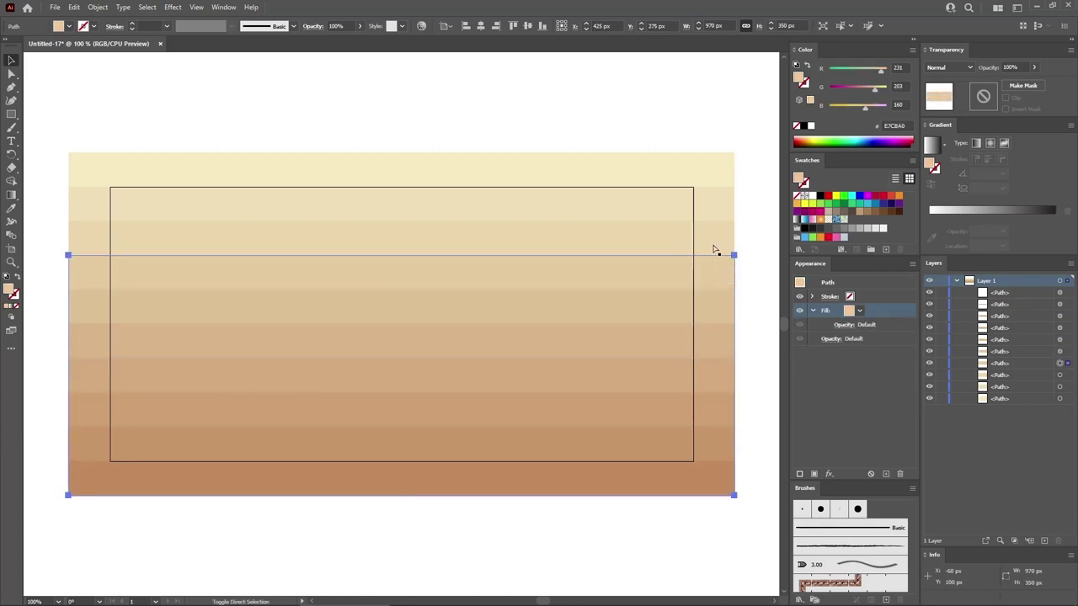
key("ctrl+shift+e")
left_click(715, 243)
key("ctrl+shift+e")
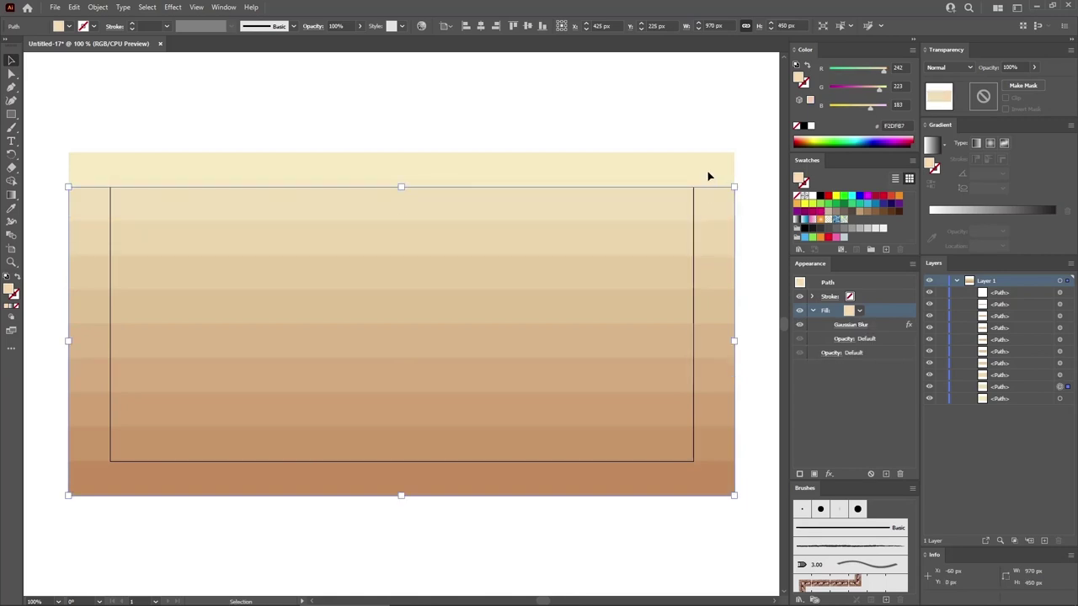
left_click(708, 176)
key("ctrl+shift+e")
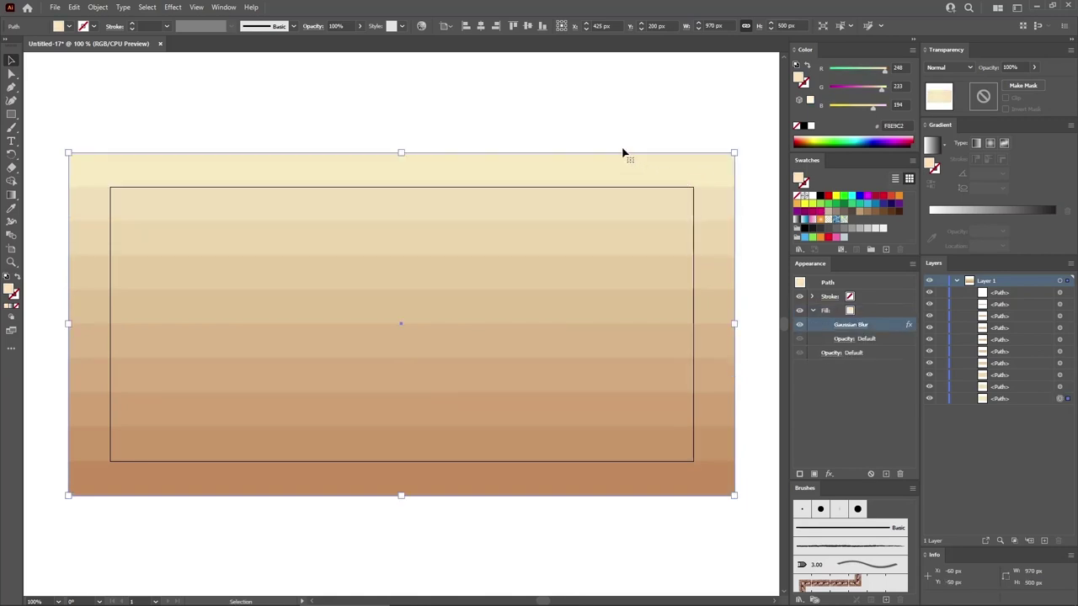
Select all stripe paths and give them a 10 pt stroke.
left_click_drag(621, 122, 431, 545)
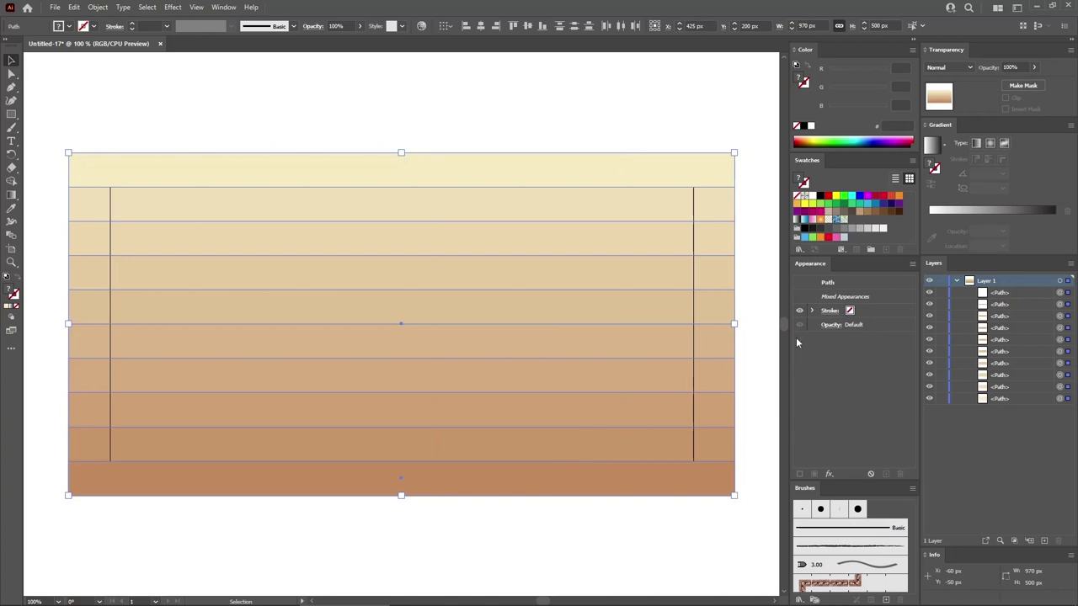
left_click(879, 314)
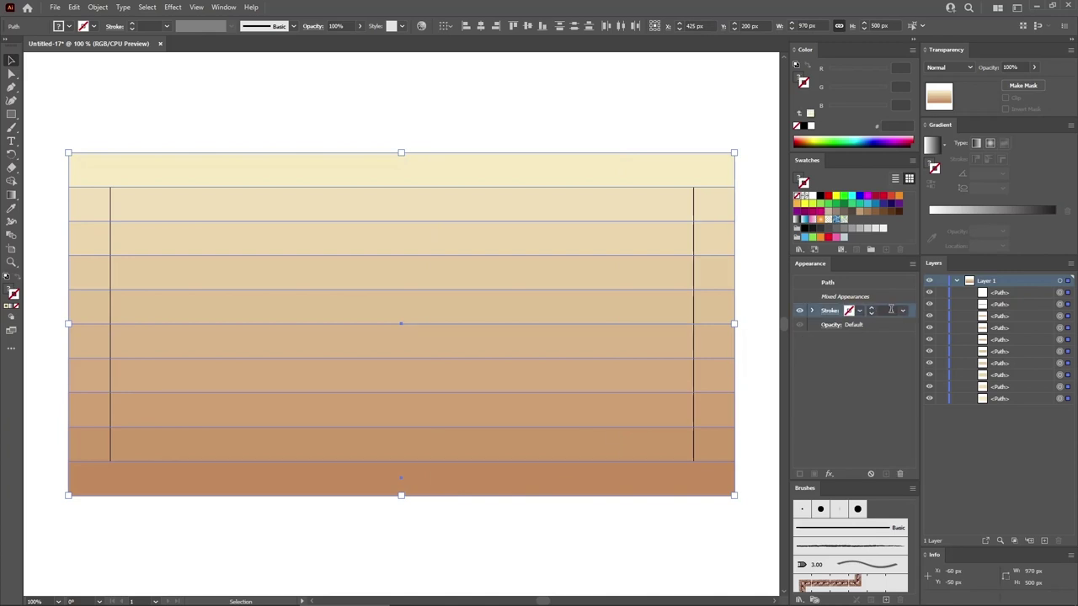
left_click(902, 311)
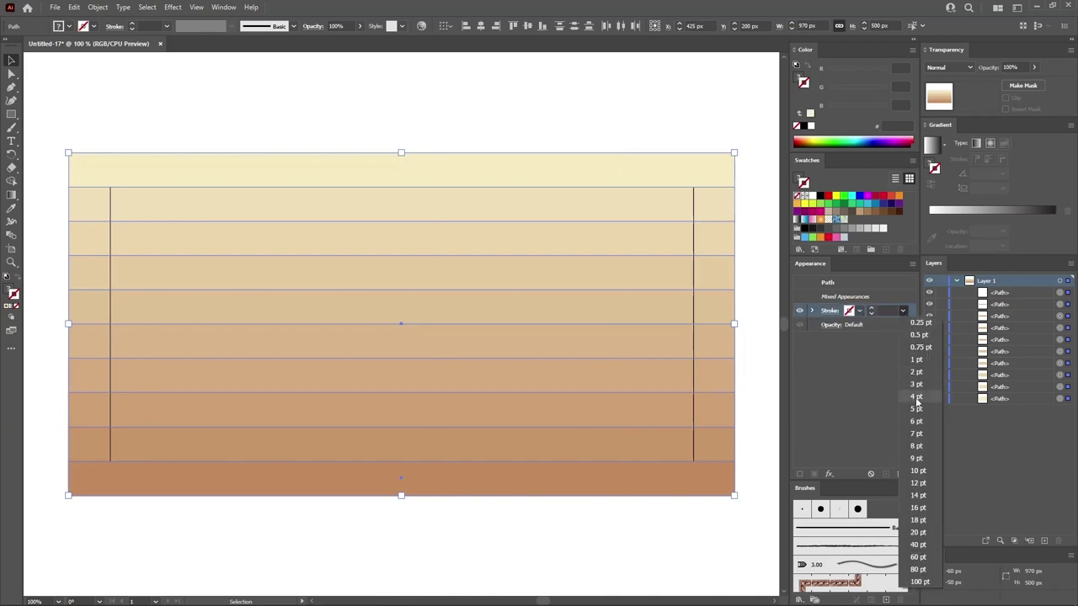
left_click(918, 470)
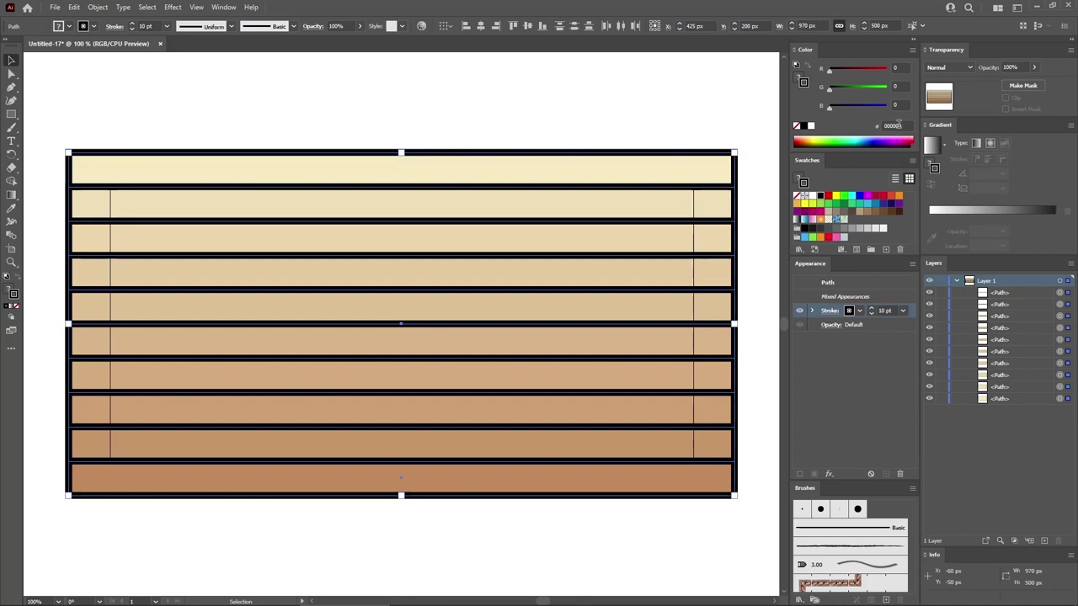
Review the stroke width profiles and expand the stroke's appearance details.
left_click(831, 312)
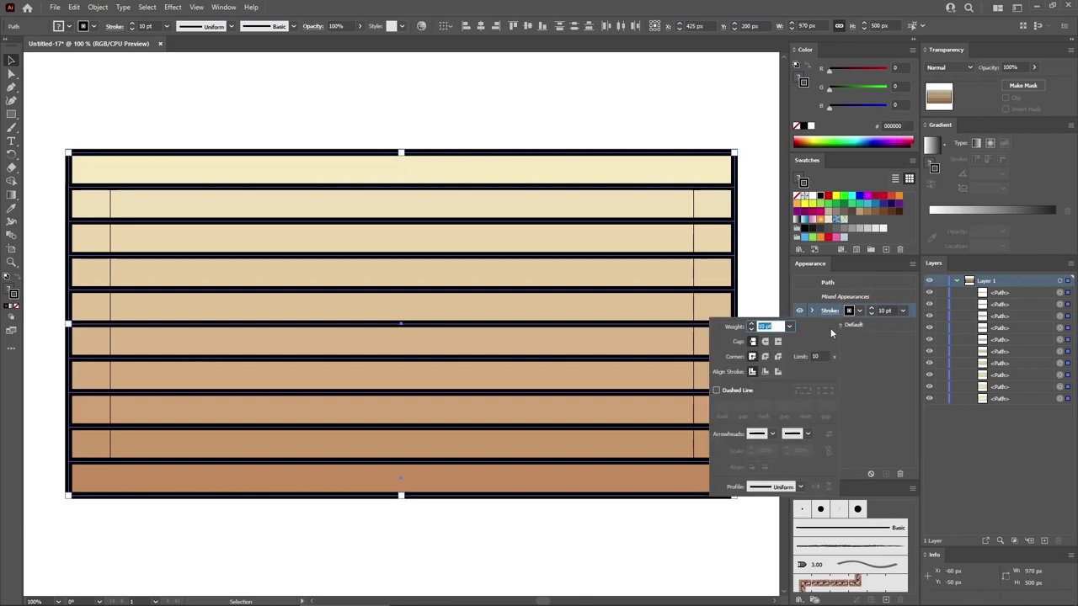
left_click(801, 486)
key("Escape")
left_click(867, 354)
left_click(813, 310)
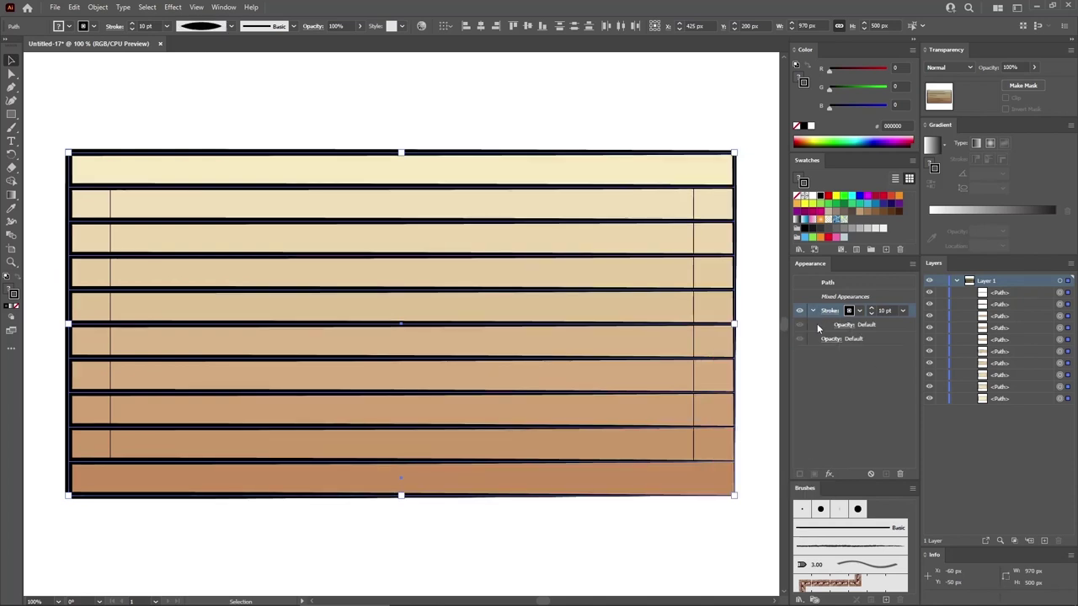
left_click(173, 7)
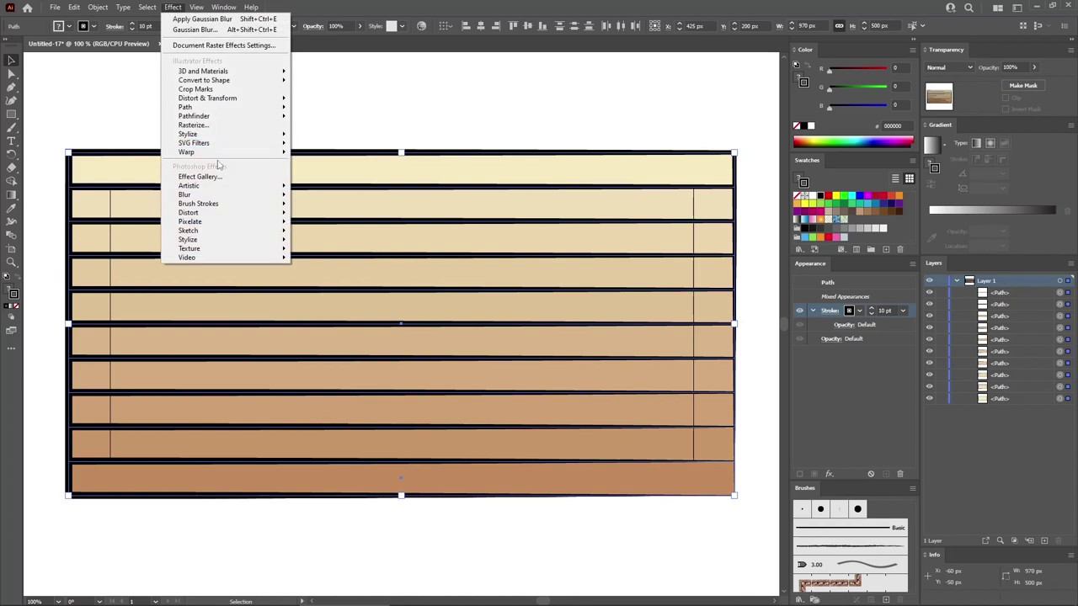
Add a 30-pixel Gaussian Blur to the stripes' black stroke.
mouse_move(211, 196)
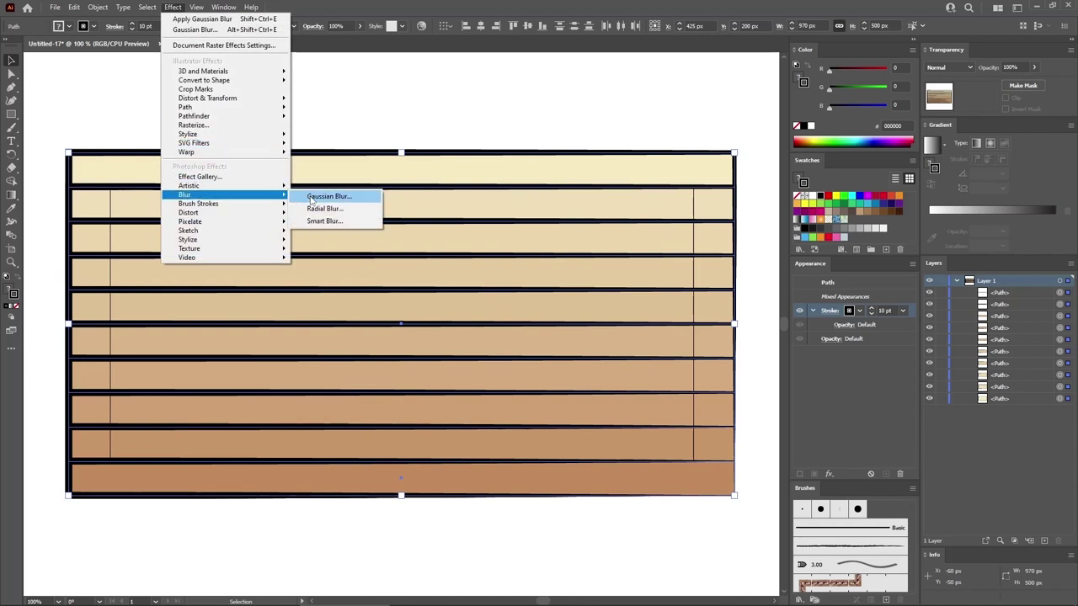
left_click(311, 199)
left_click_drag(572, 293, 549, 296)
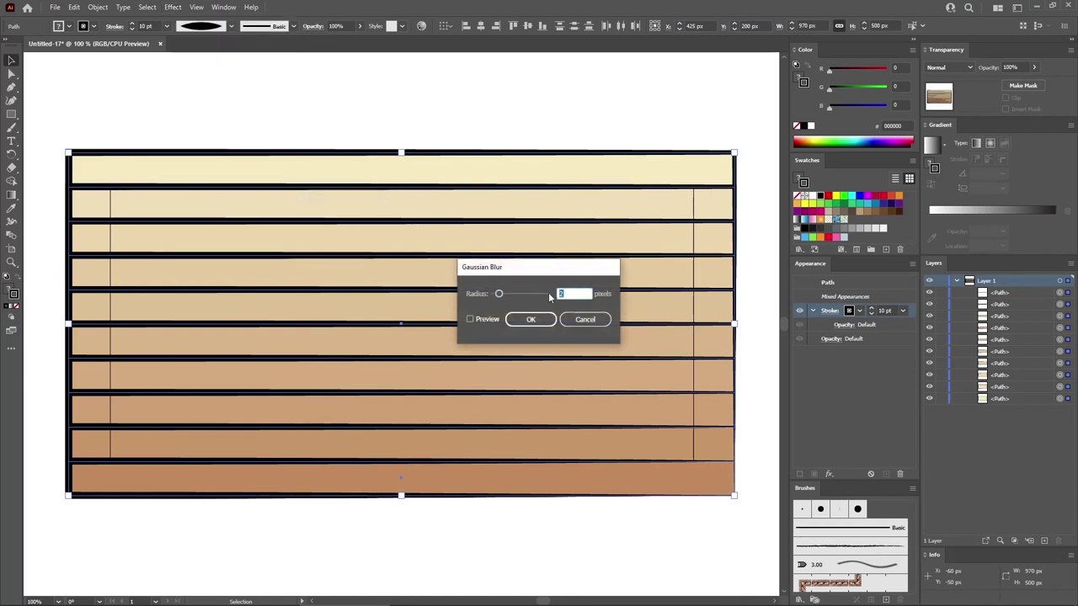
type("30")
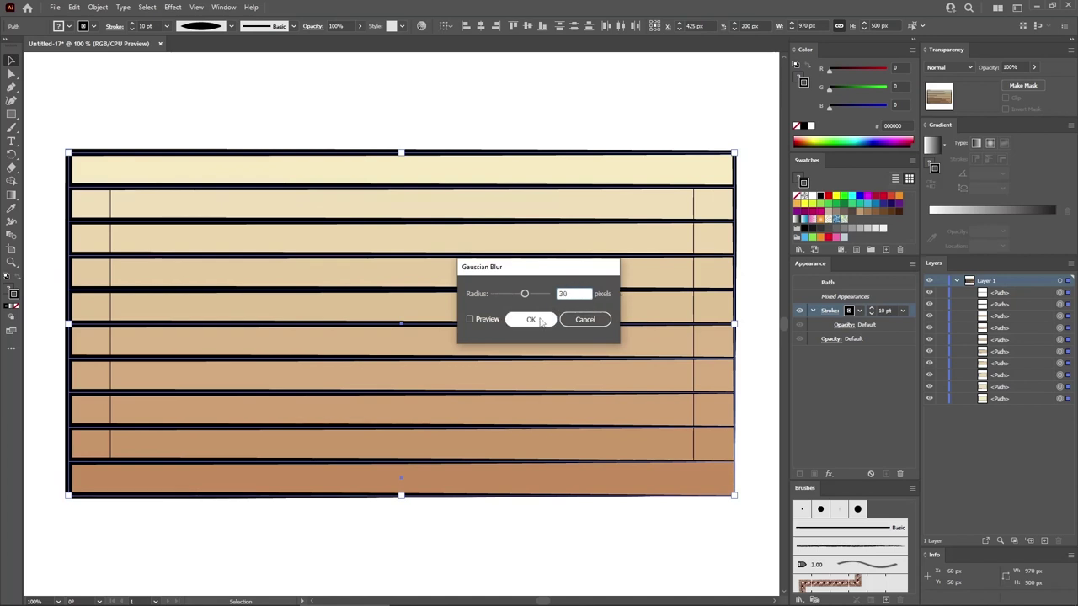
left_click(538, 321)
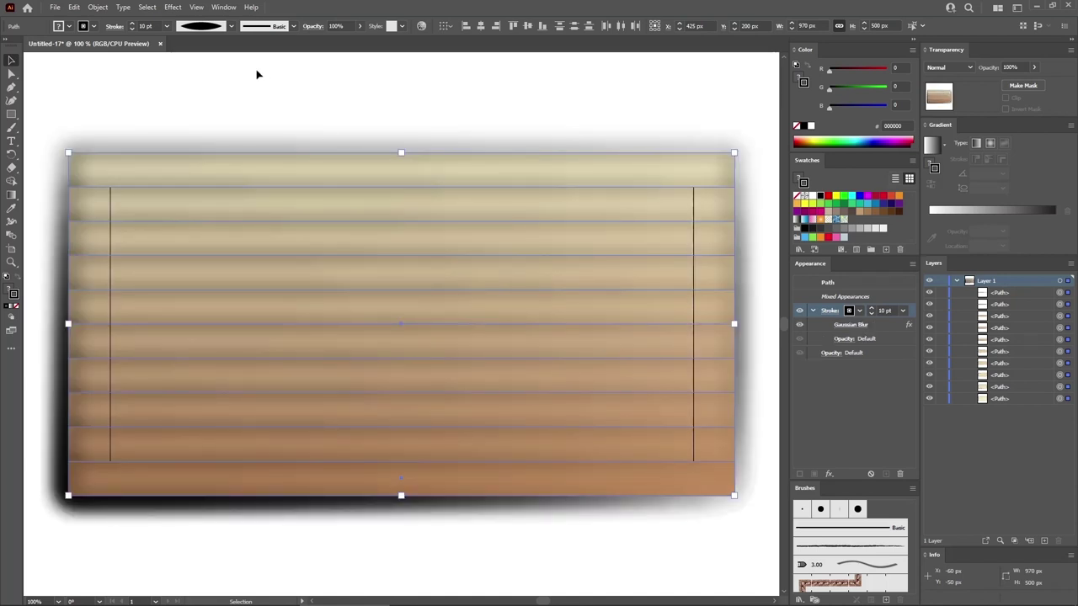
Add a Transform effect that moves the blurred black strokes down 15 px.
left_click(173, 8)
mouse_move(207, 98)
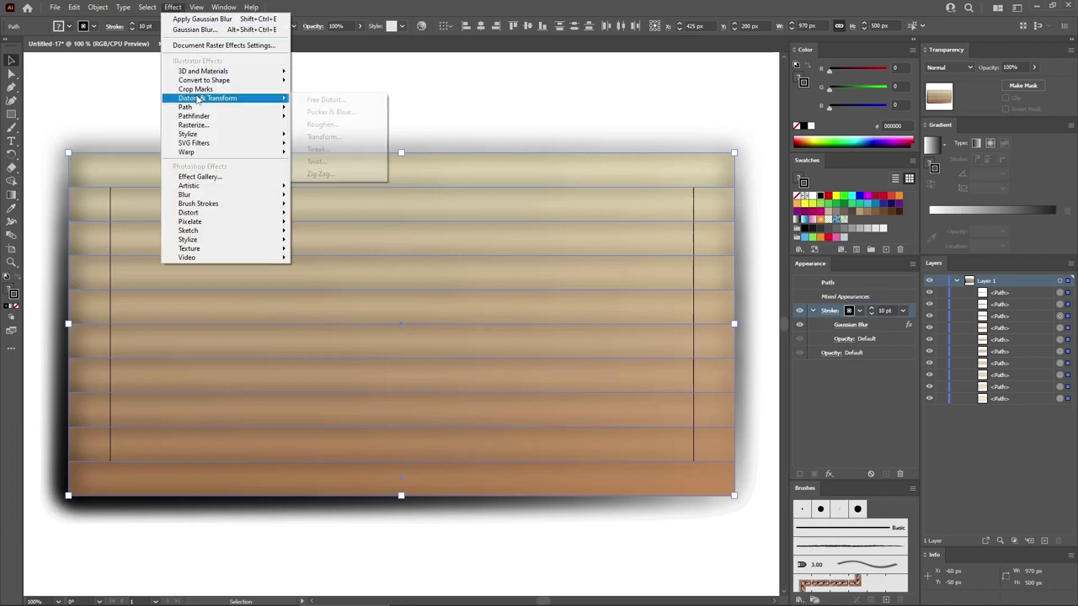
left_click(322, 136)
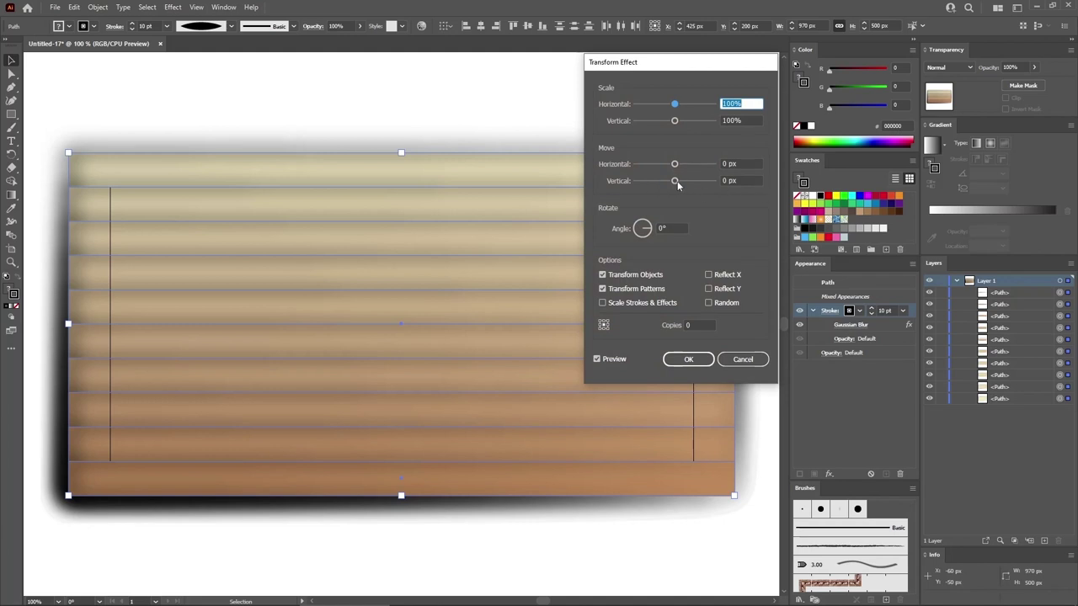
left_click(733, 180)
type("15")
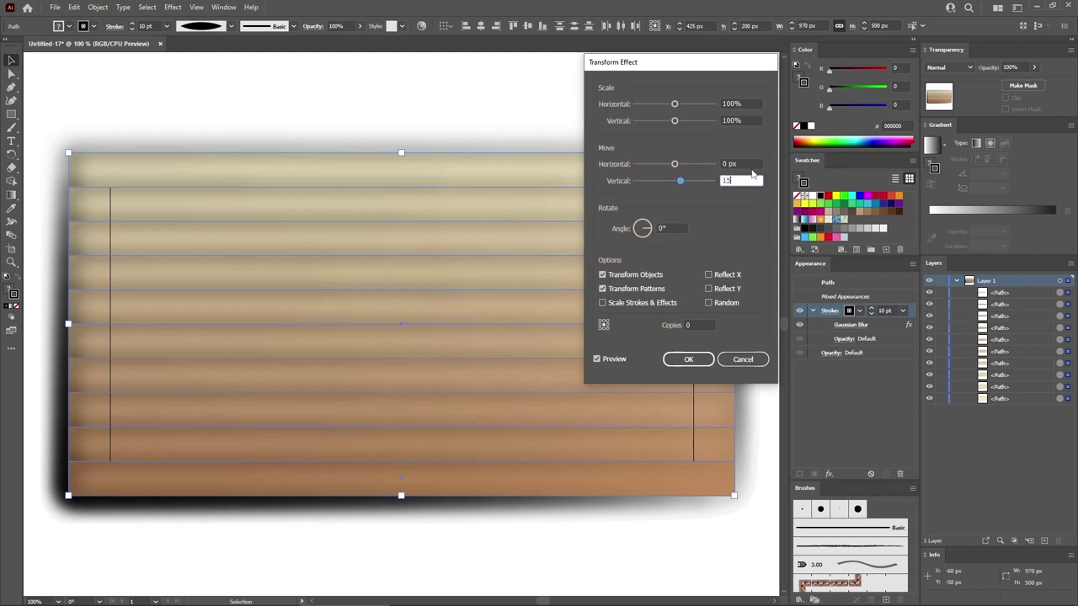
key("shift+Tab")
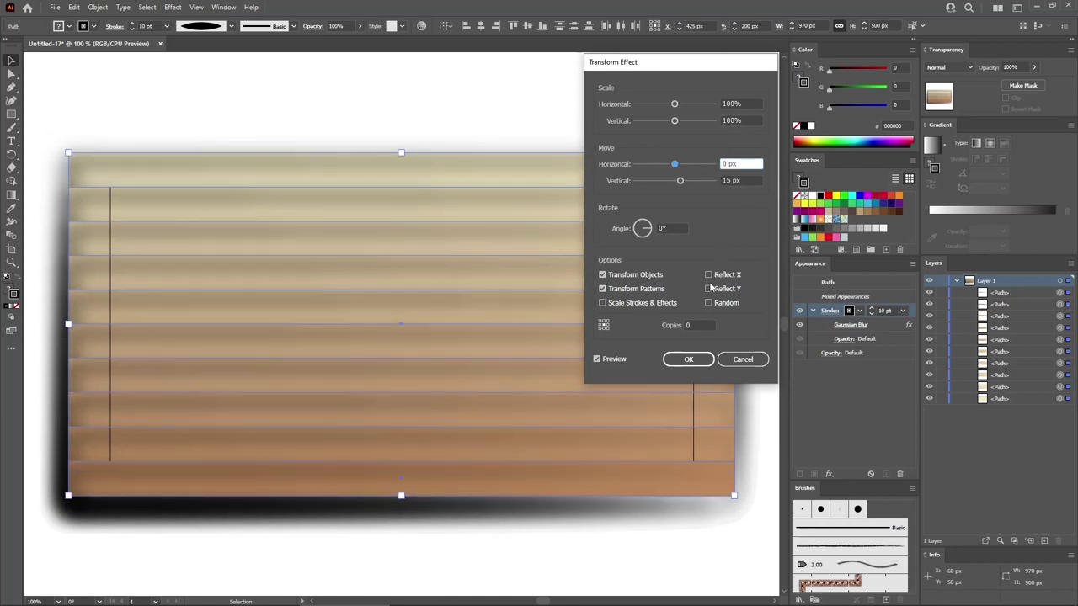
left_click(689, 360)
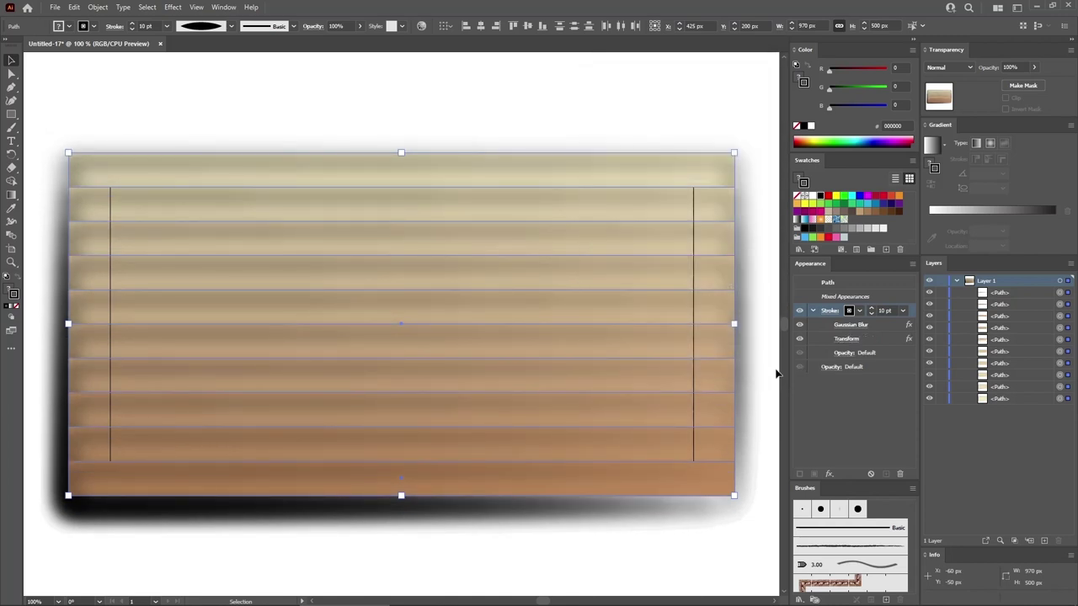
Set the blurred stroke shadows to 80% opacity with Overlay blending, then deselect the artwork.
left_click(843, 353)
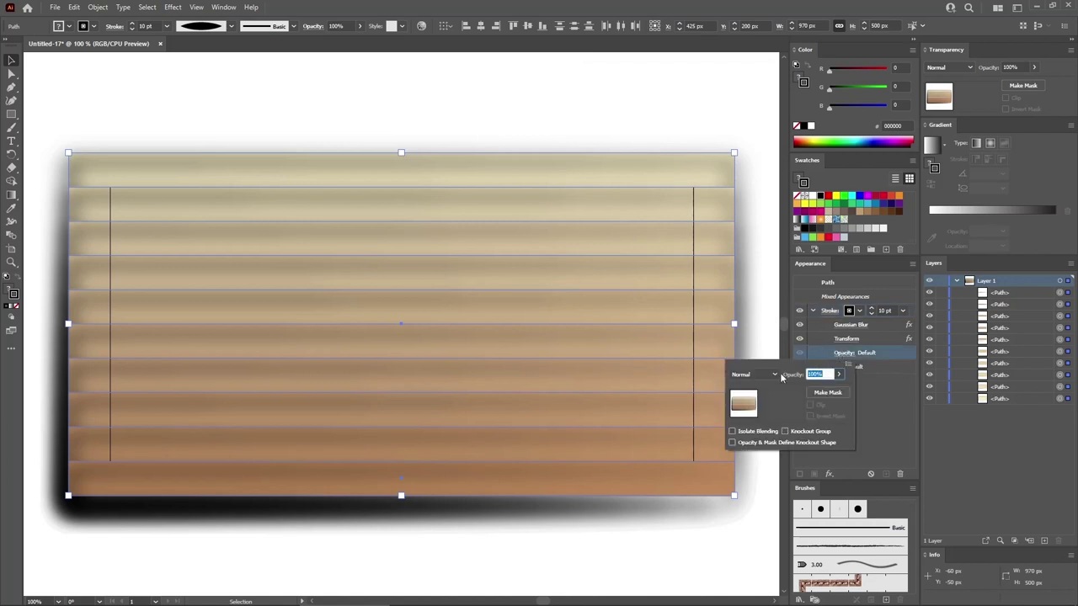
type("80")
key("Return")
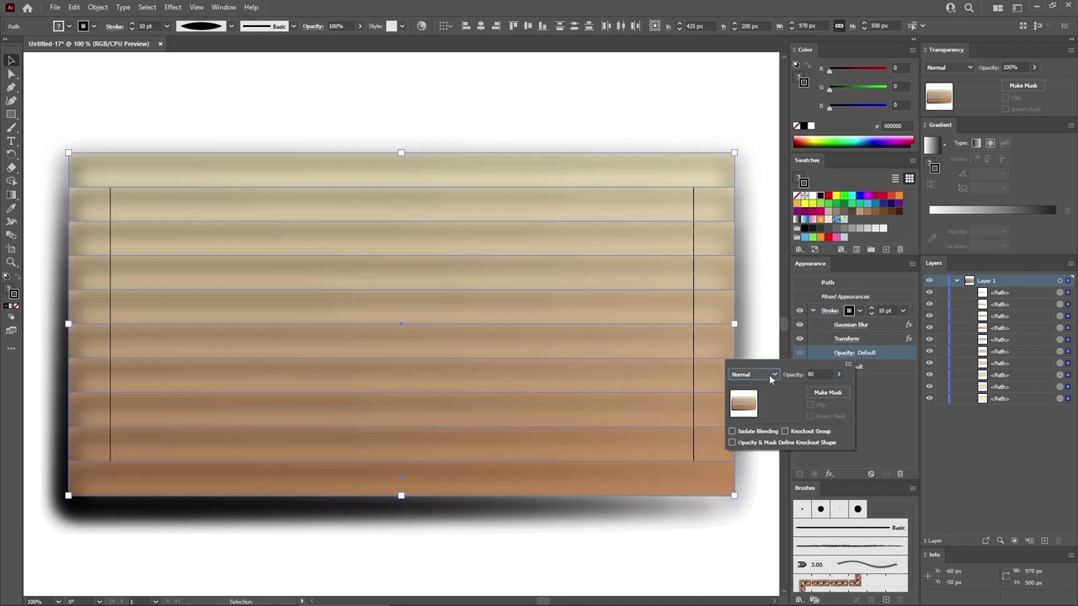
left_click(771, 374)
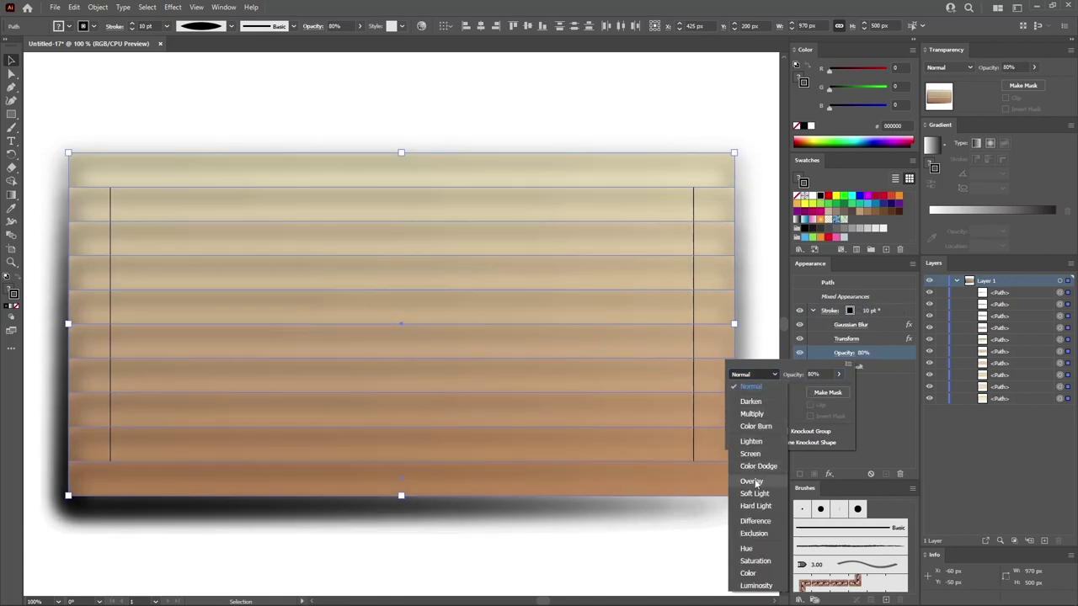
key("Escape")
left_click(895, 349)
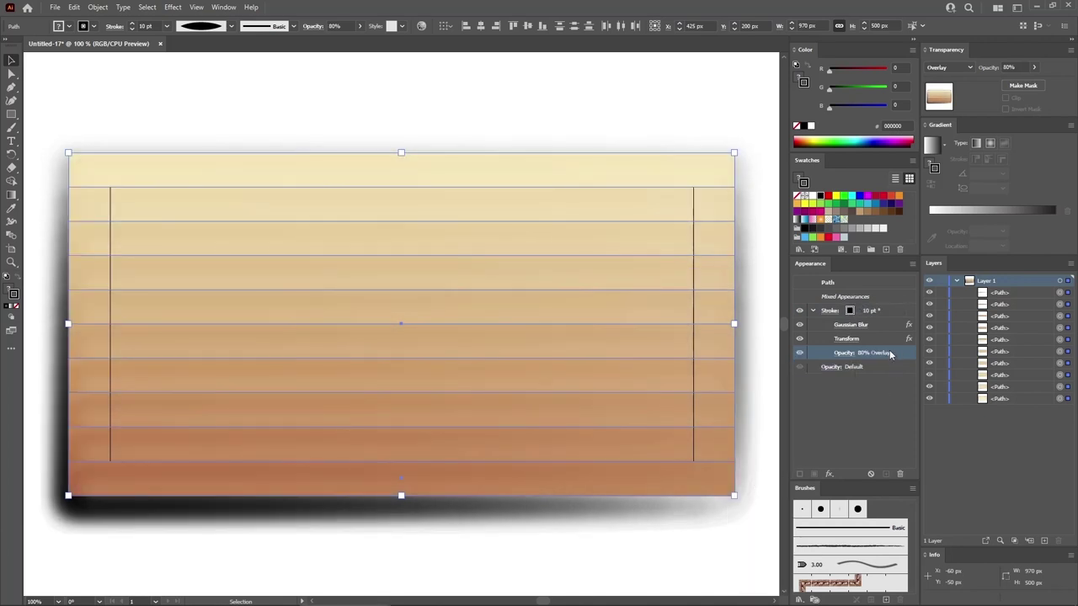
left_click(895, 312)
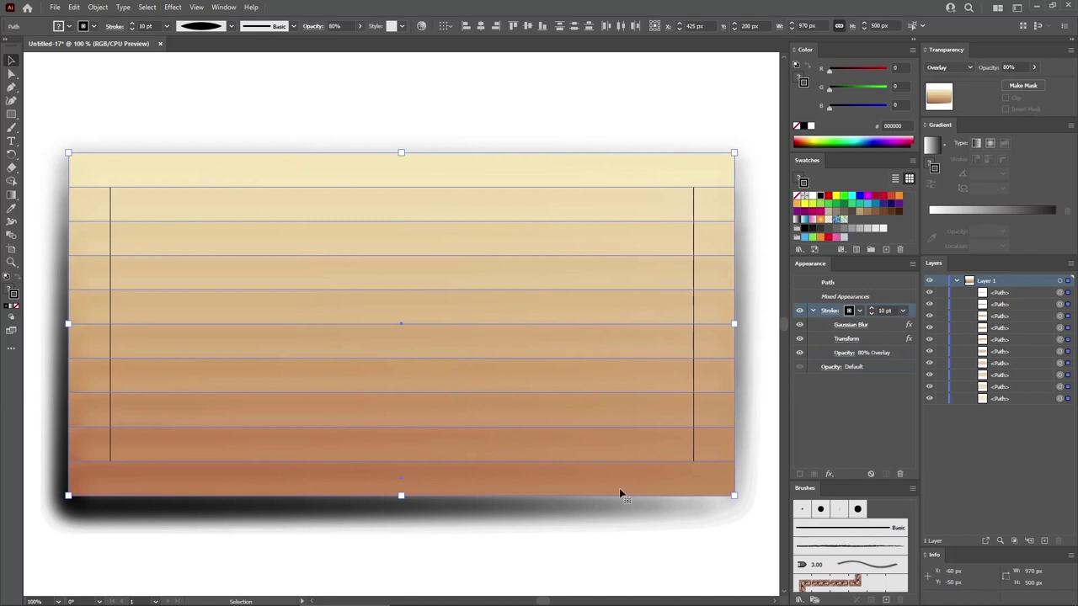
left_click(737, 563)
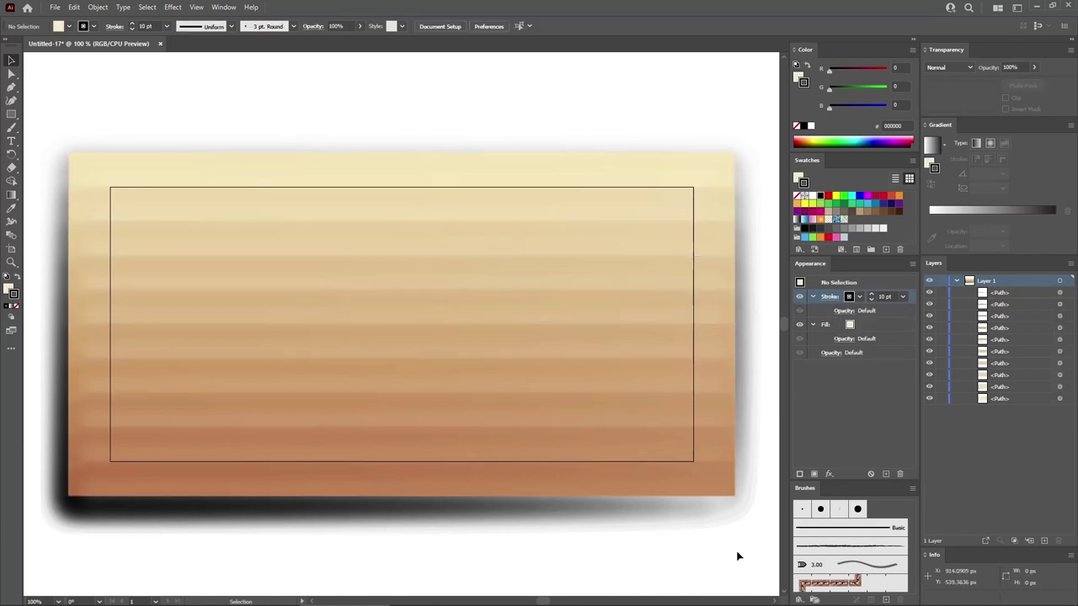
Duplicate the blurred Overlay stroke on each band path, from bottom to tallest, then select all bands.
left_click(711, 486)
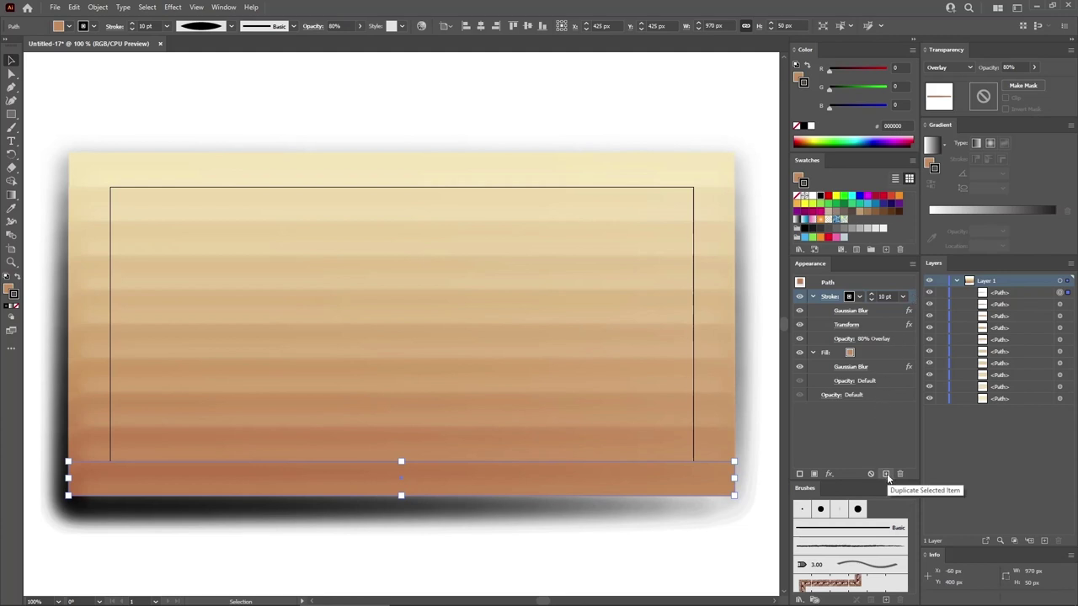
left_click(886, 476)
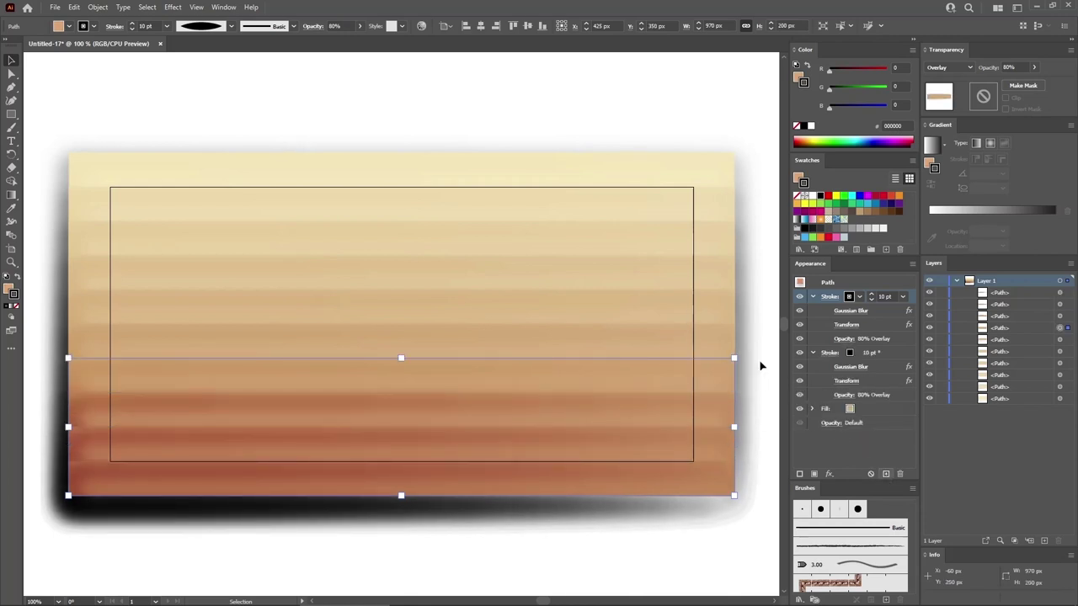
left_click(899, 474)
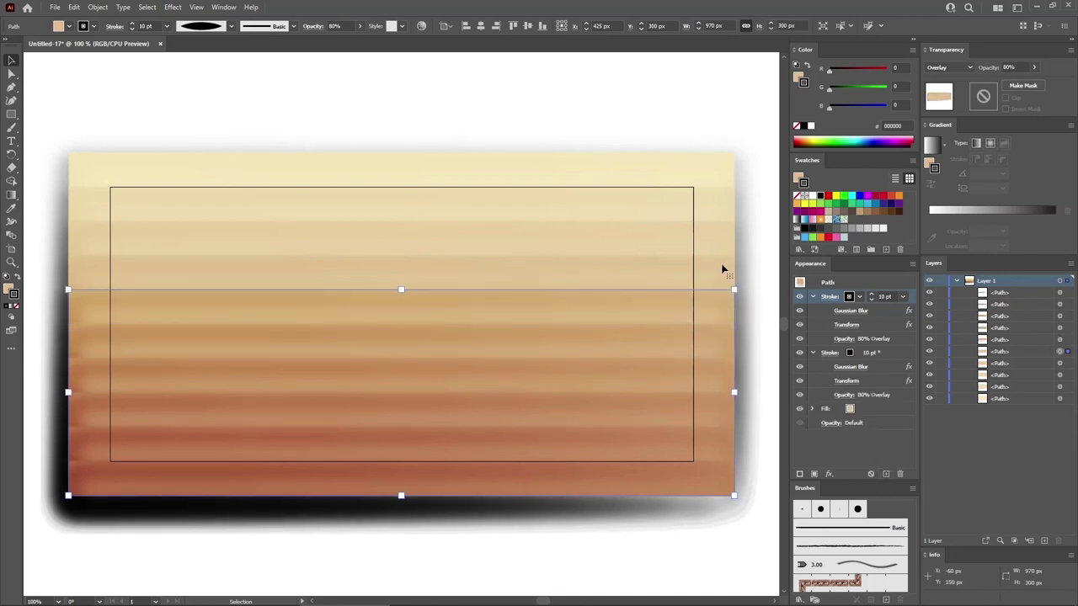
left_click(722, 268)
left_click(720, 233)
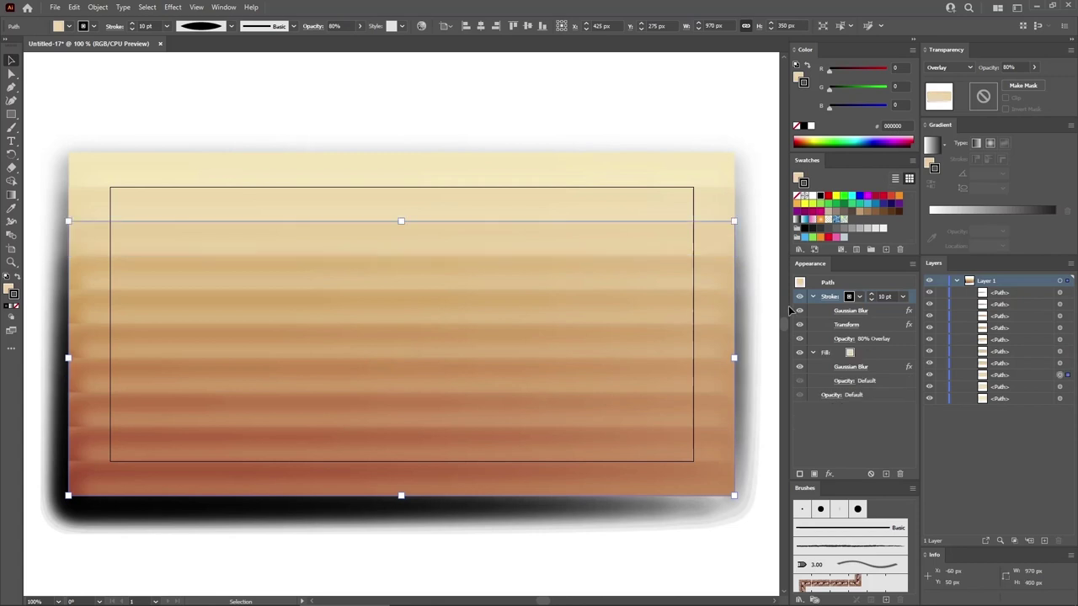
left_click(885, 474)
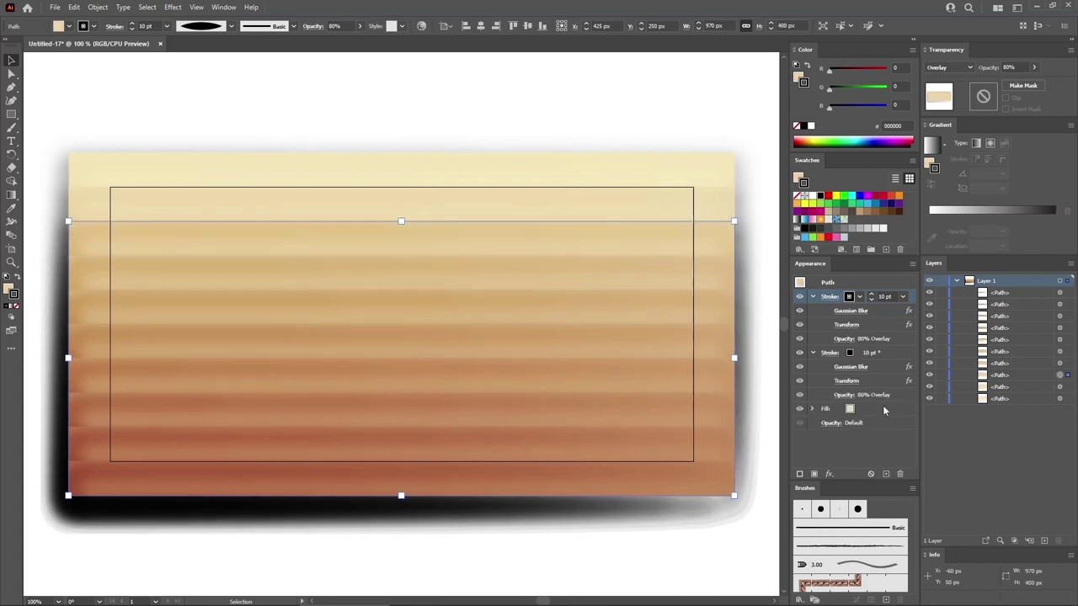
left_click(720, 202)
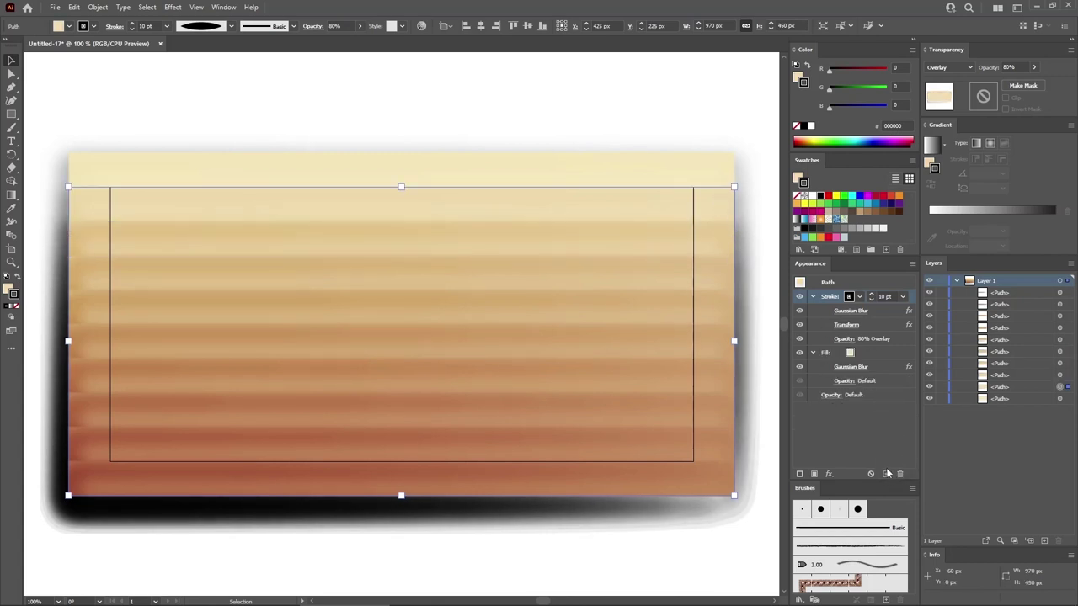
left_click(715, 163)
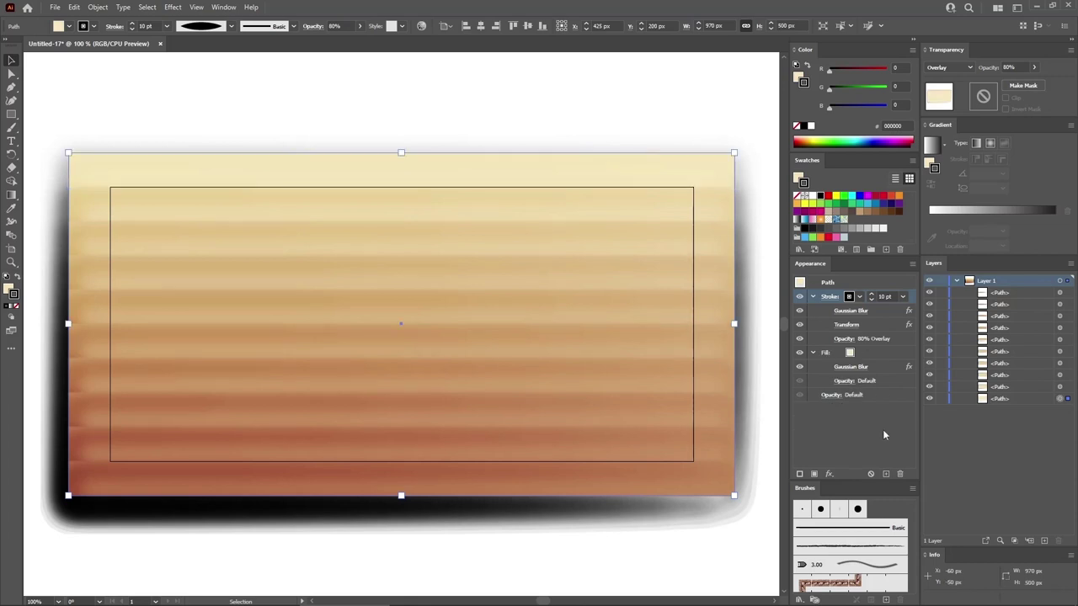
left_click(885, 475)
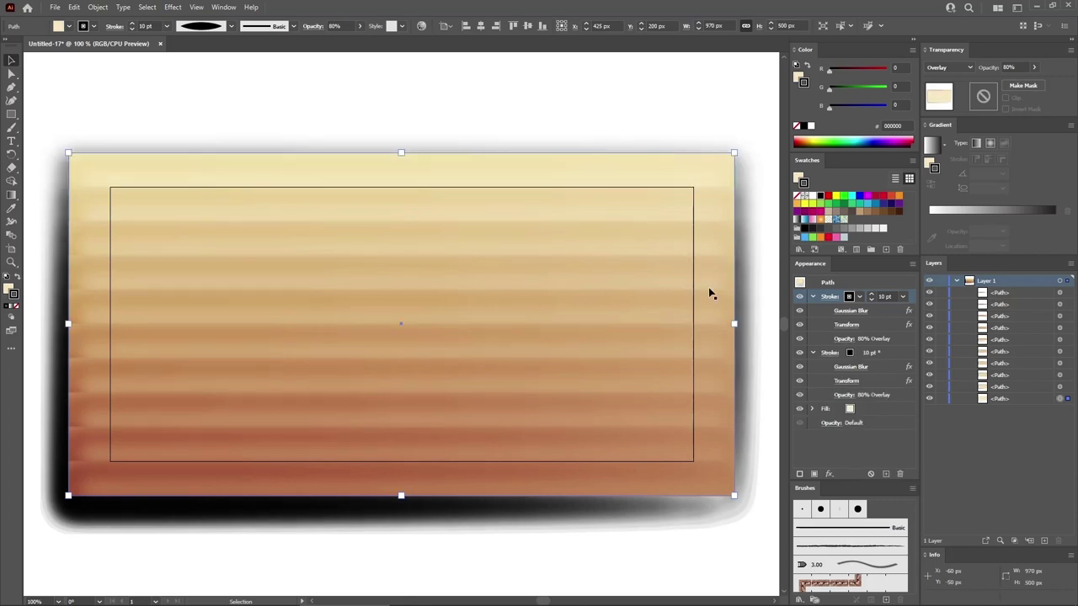
left_click_drag(620, 90, 486, 571)
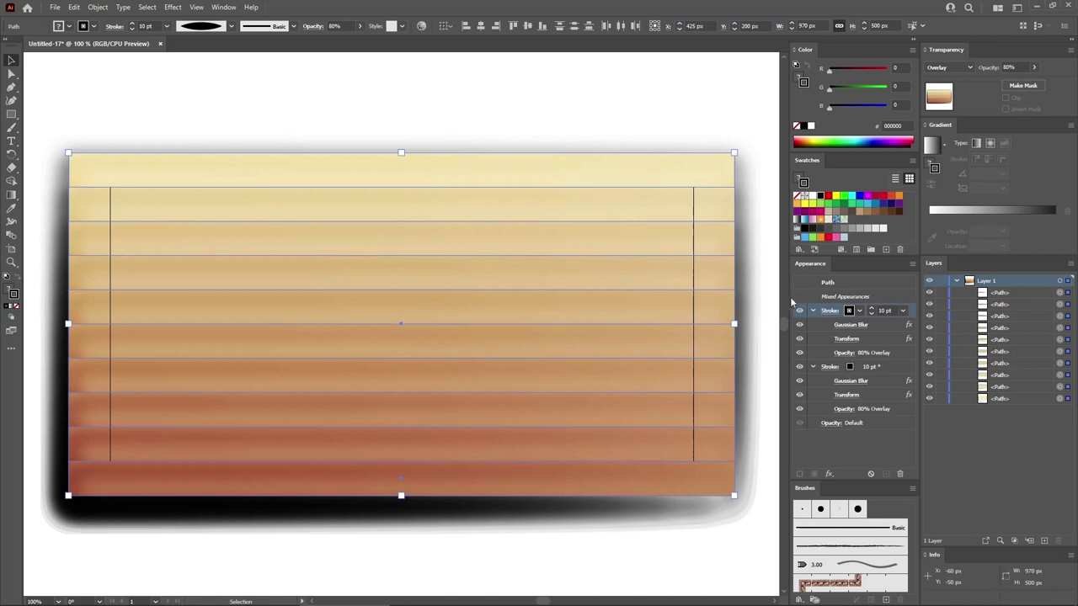
Make the top stroke 5 pt with a white linear gradient fading to 0% opacity.
left_click(902, 311)
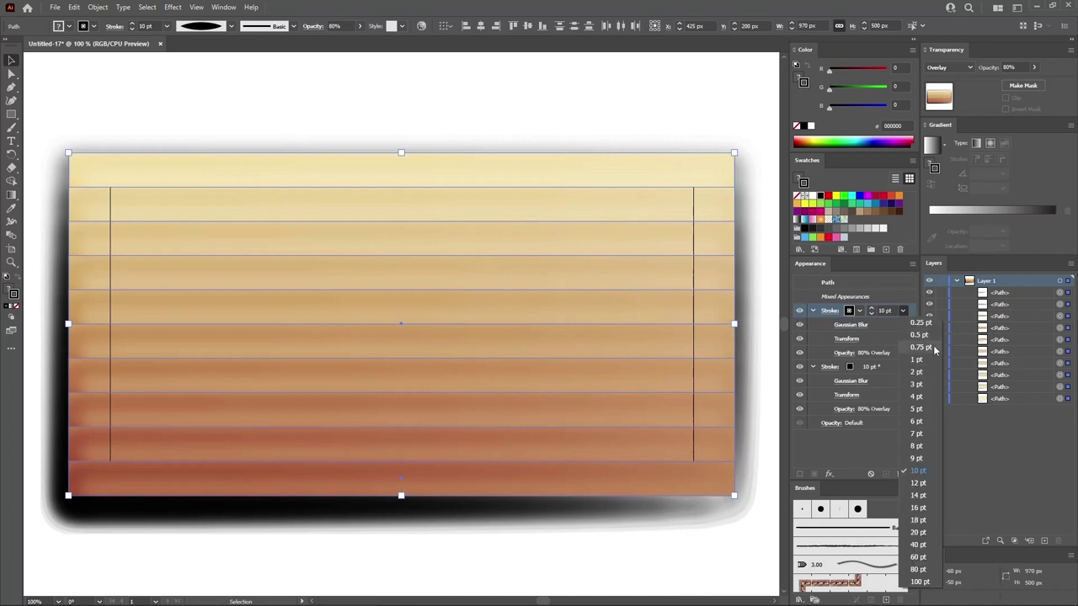
left_click(918, 411)
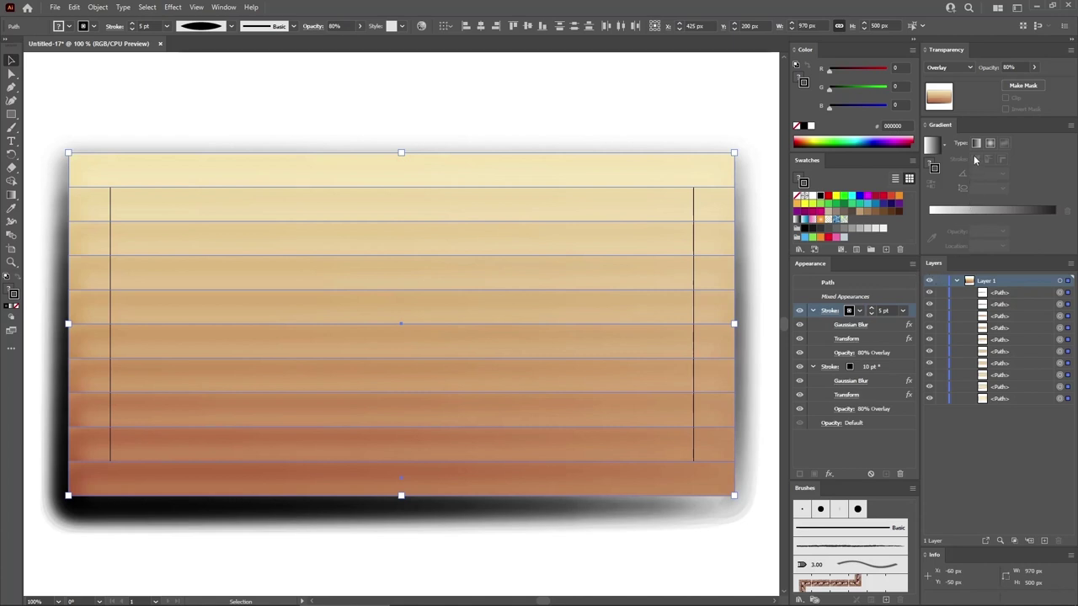
left_click(976, 144)
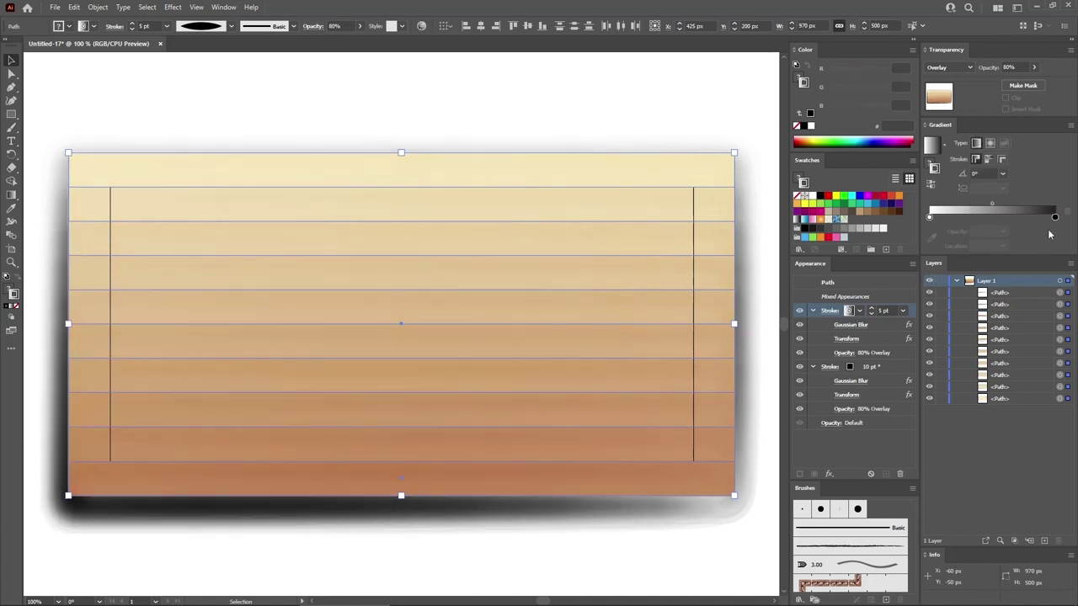
left_click(1055, 218)
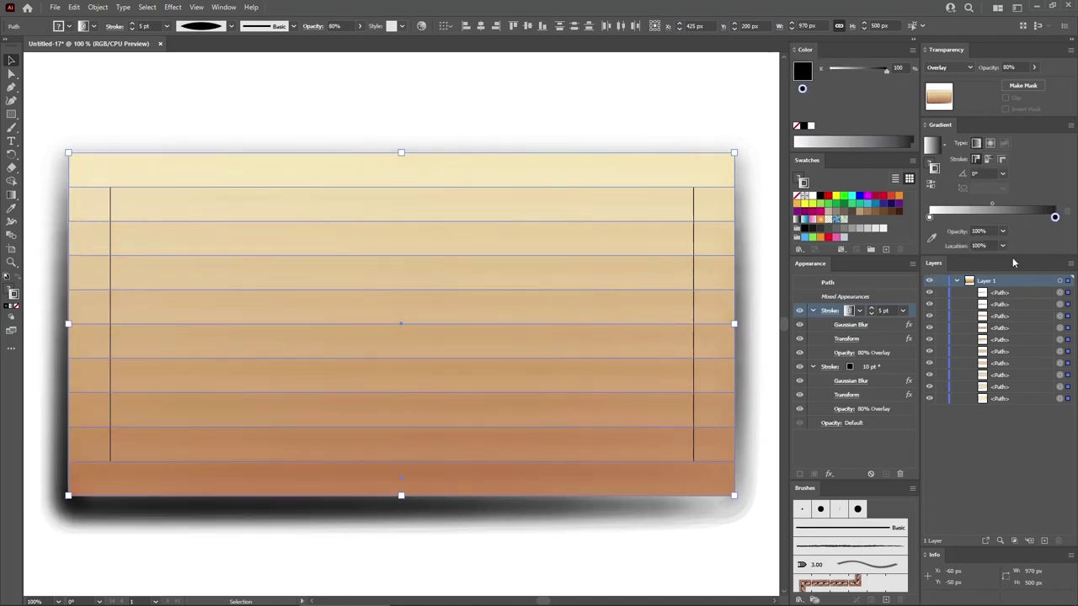
left_click(813, 201)
left_click(812, 202)
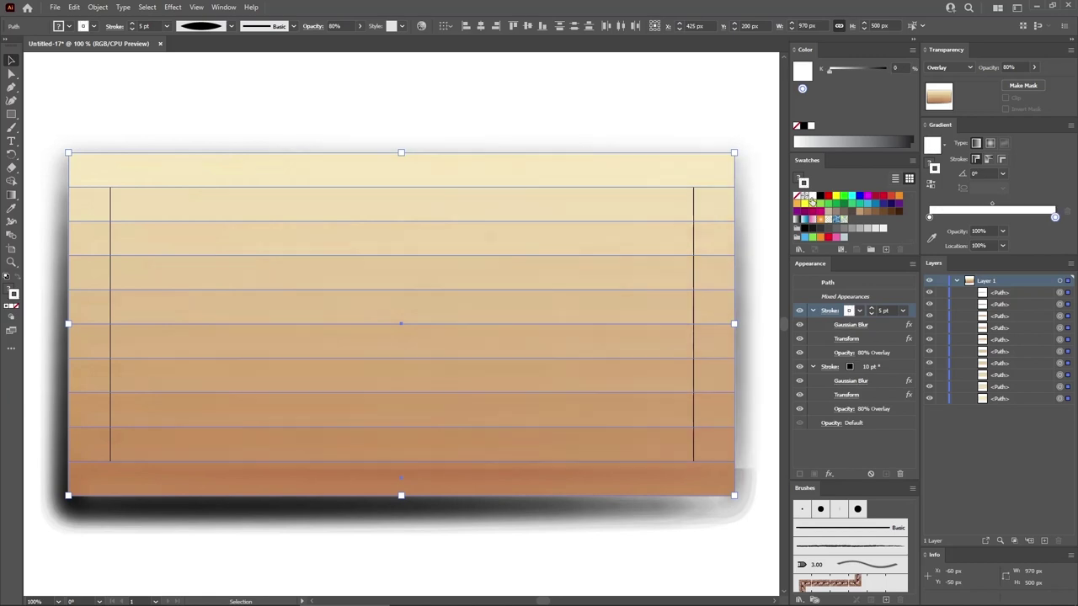
left_click(1003, 230)
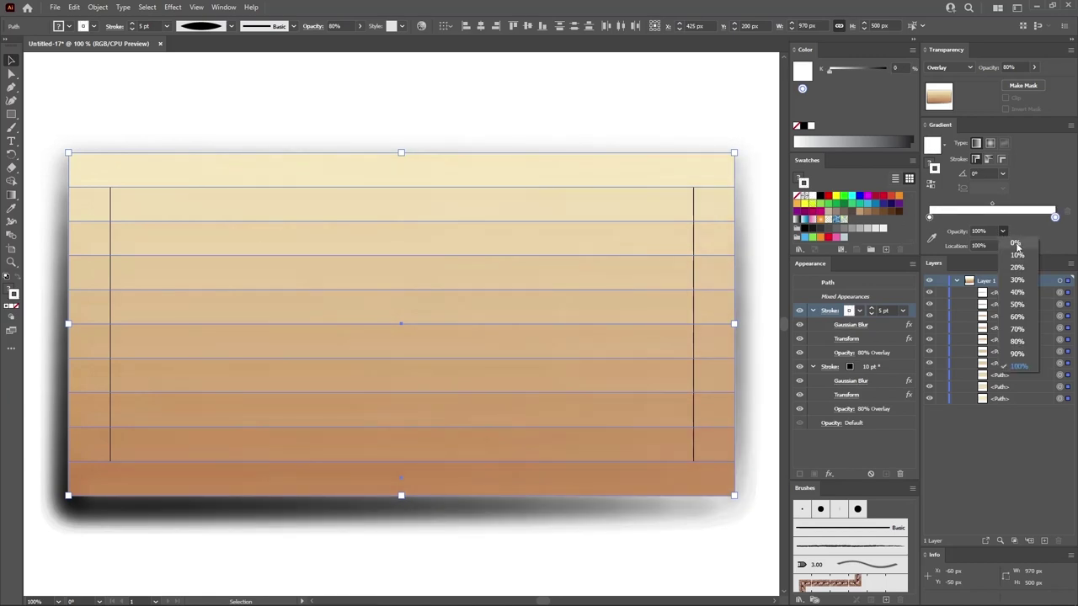
left_click(1017, 243)
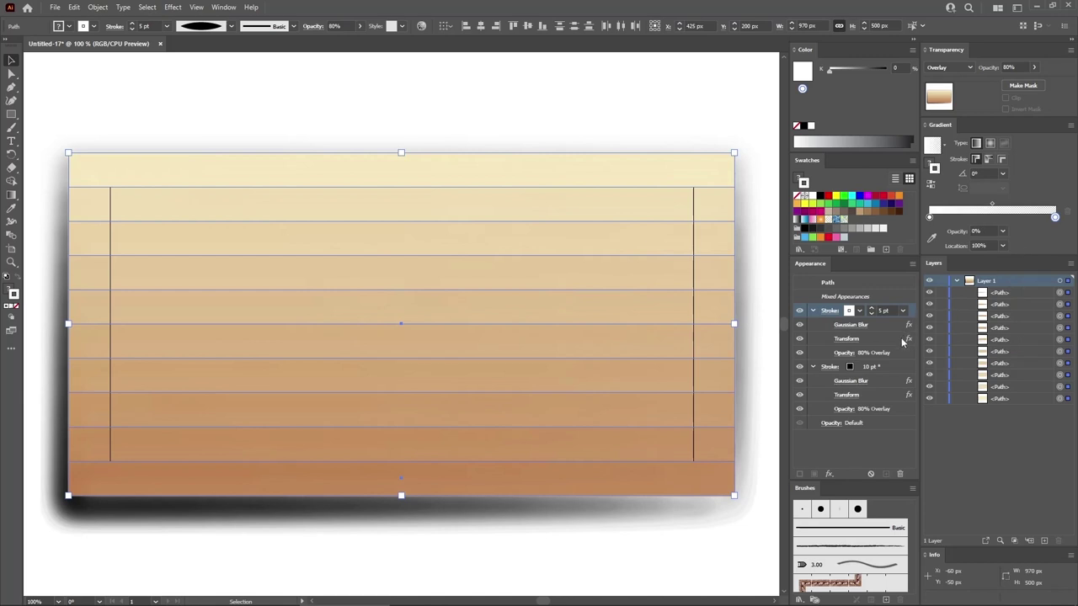
Set the white stroke back to 100% opacity with Normal blending.
left_click(846, 354)
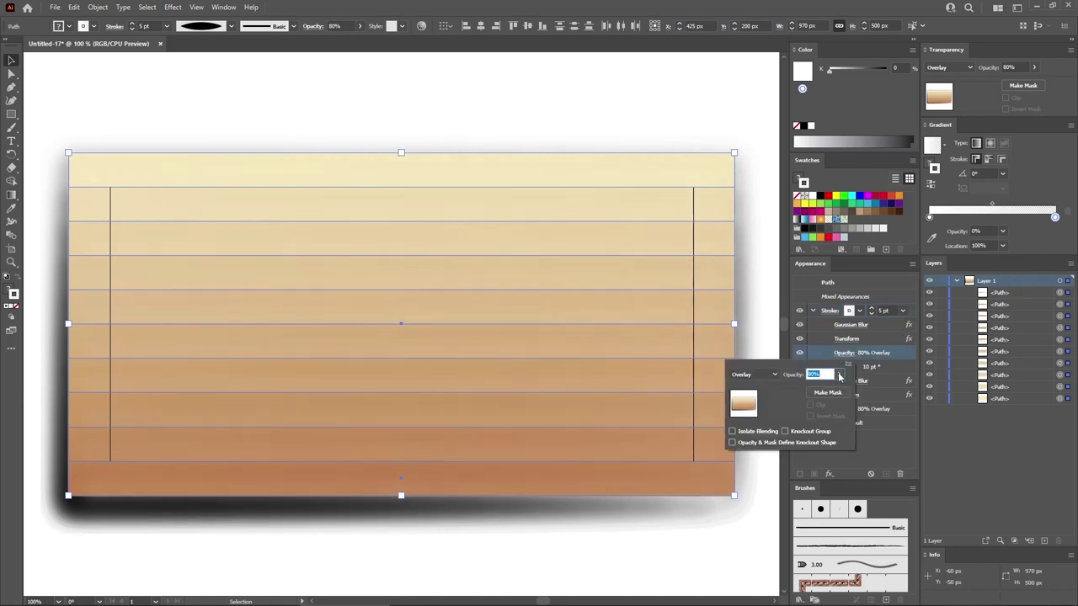
left_click(839, 374)
left_click_drag(831, 391, 848, 392)
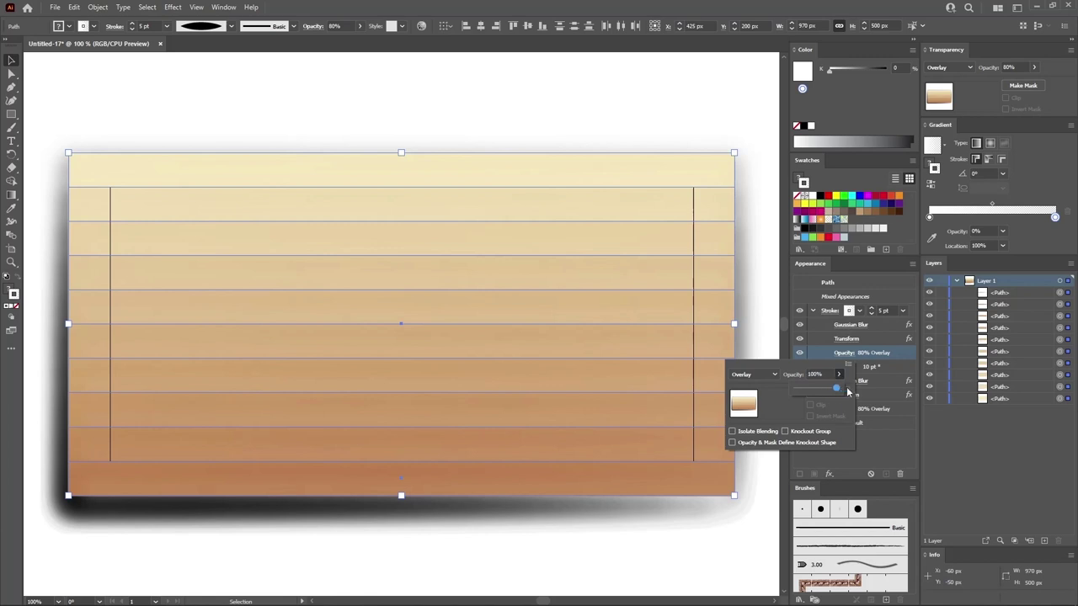
left_click(776, 377)
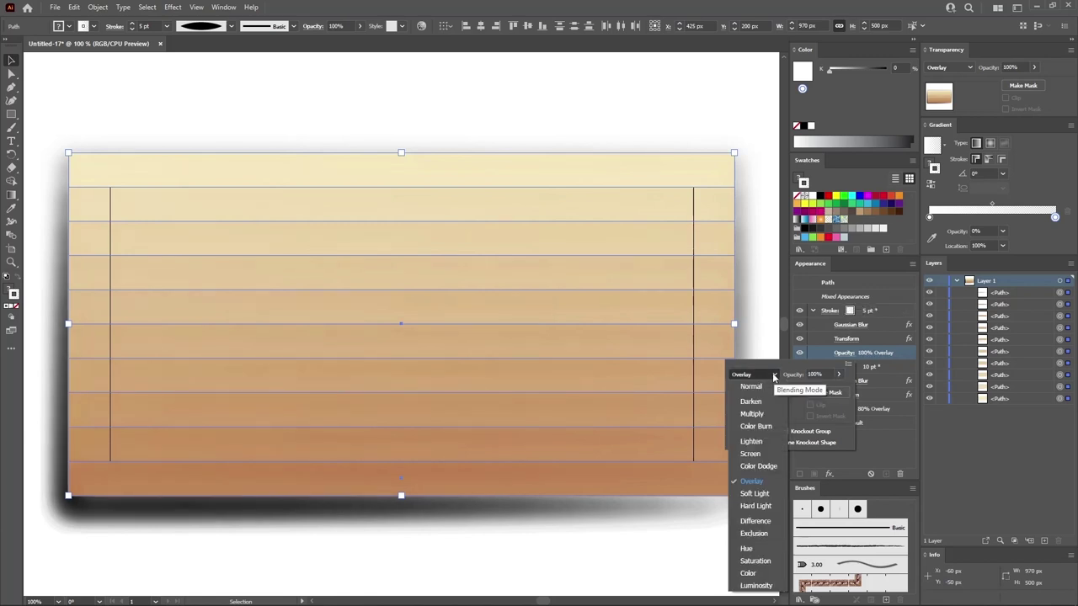
key("Escape")
key("Escape")
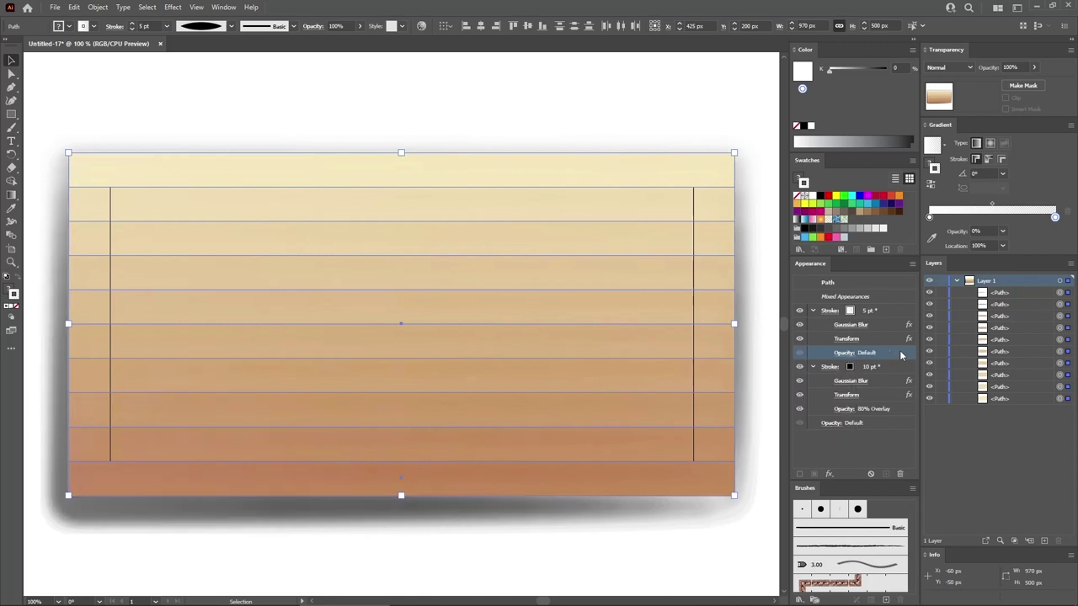
Change the white stroke's Transform Move Vertical to -15 px, keeping its Gaussian Blur.
left_click(857, 328)
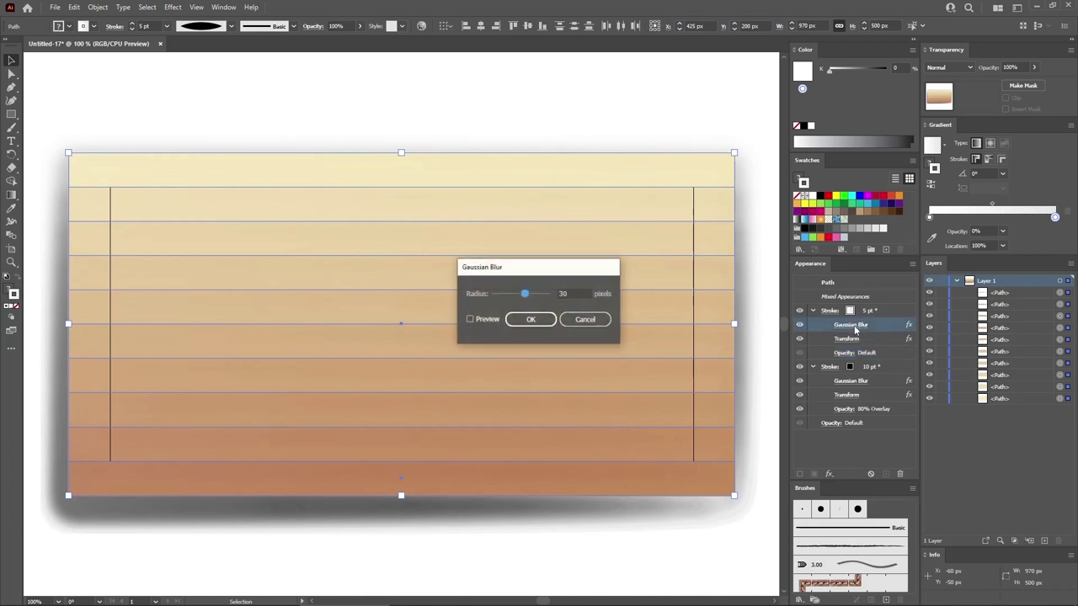
left_click(541, 320)
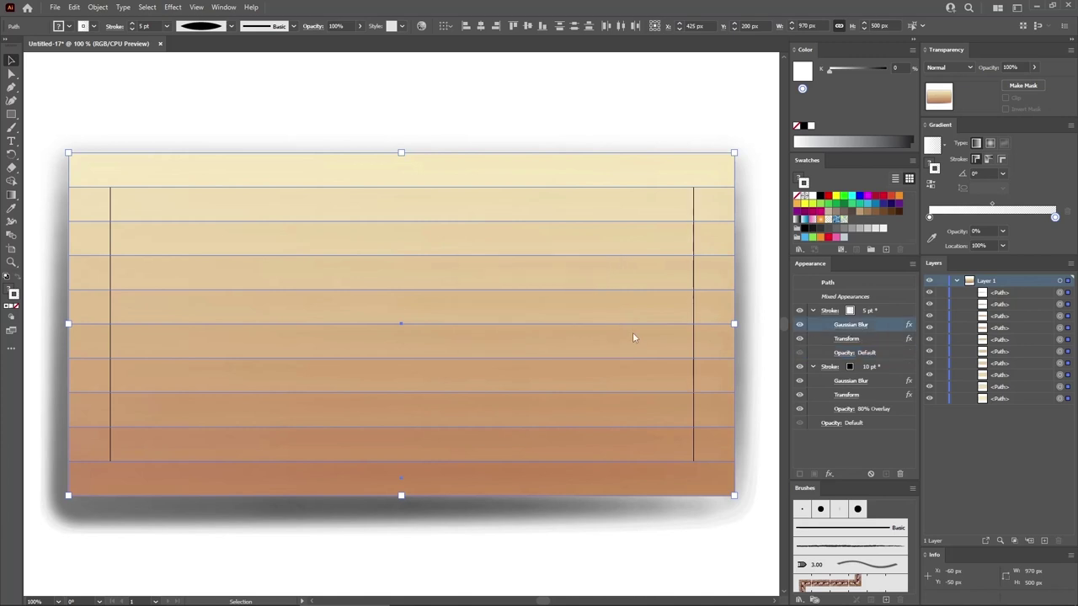
left_click(847, 339)
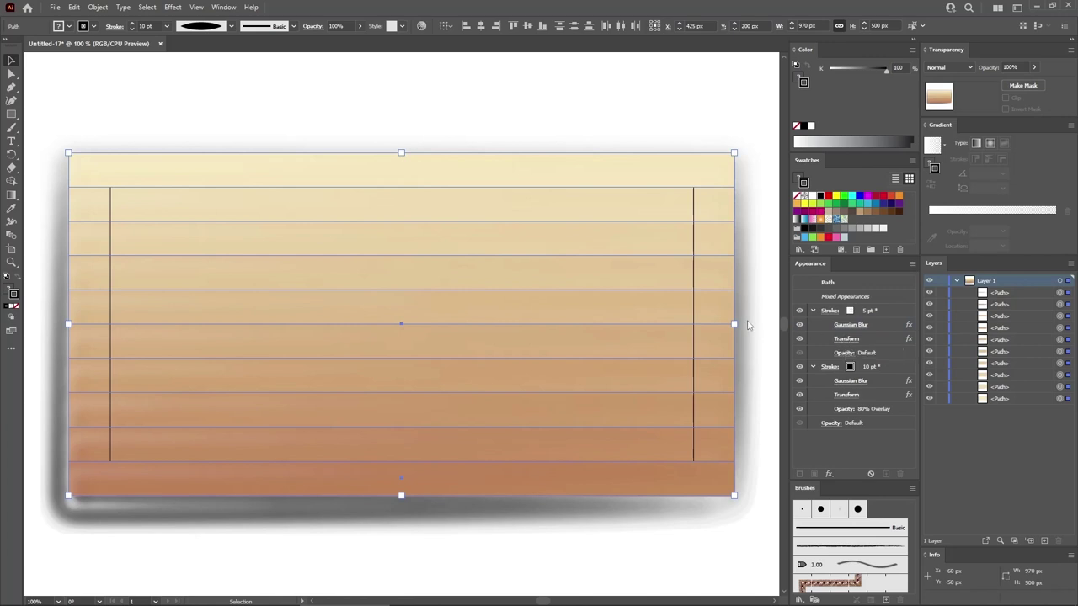
left_click(746, 180)
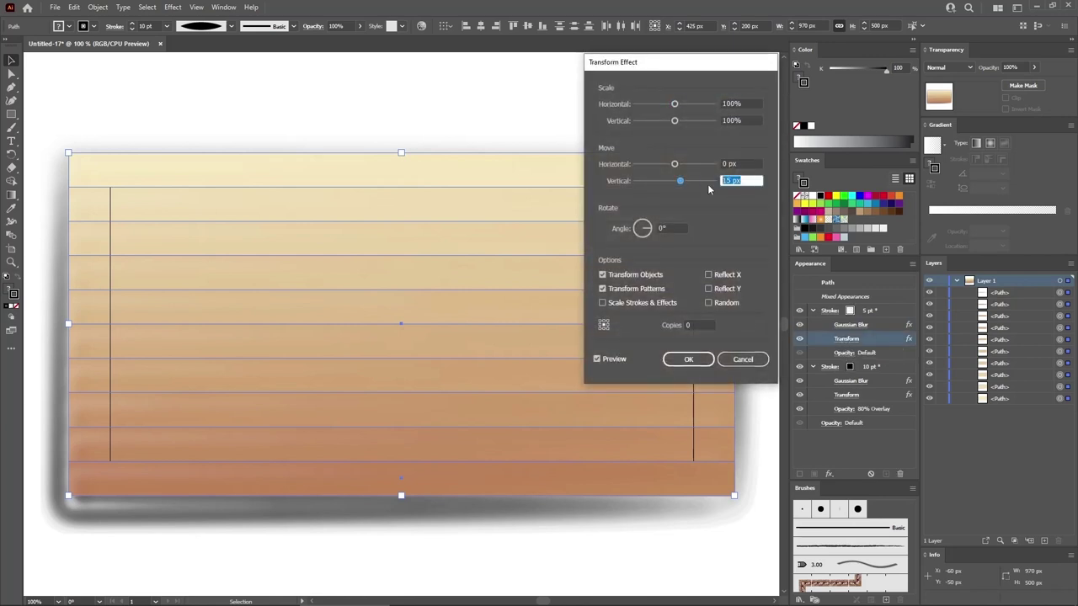
type("-15")
left_click(743, 165)
left_click(689, 360)
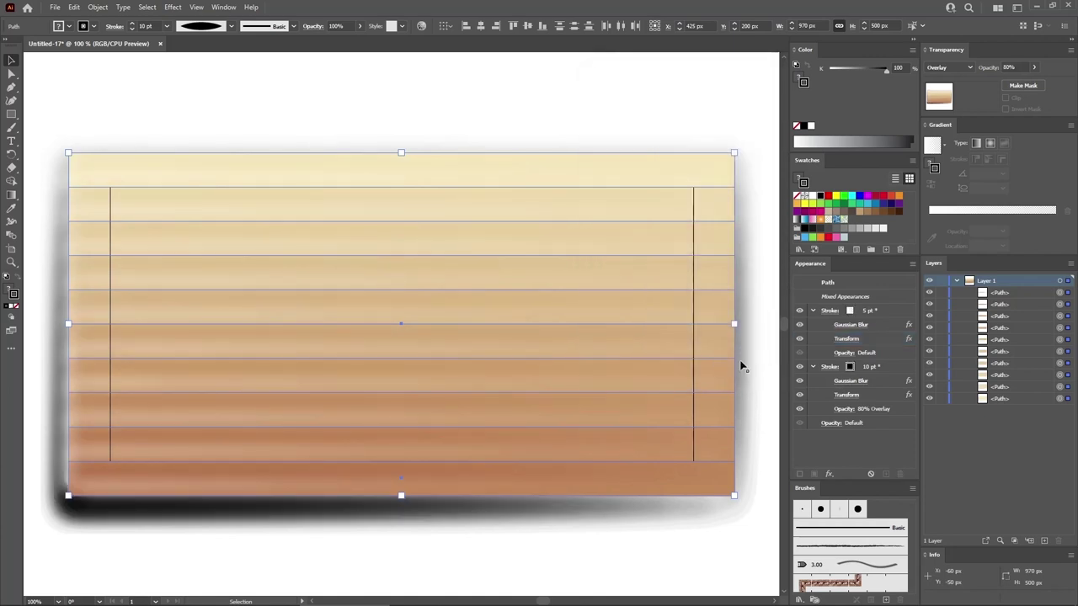
left_click(840, 283)
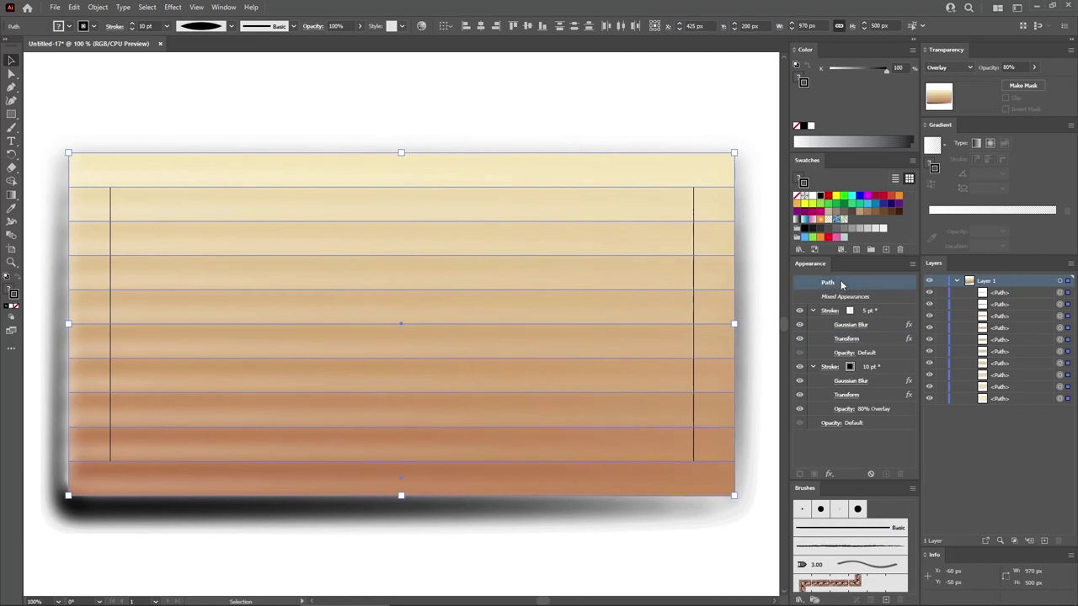
Reset the paths to Normal 100%, then apply a smooth Zig Zag of 25 px size, 3 ridges.
left_click(838, 281)
left_click(172, 7)
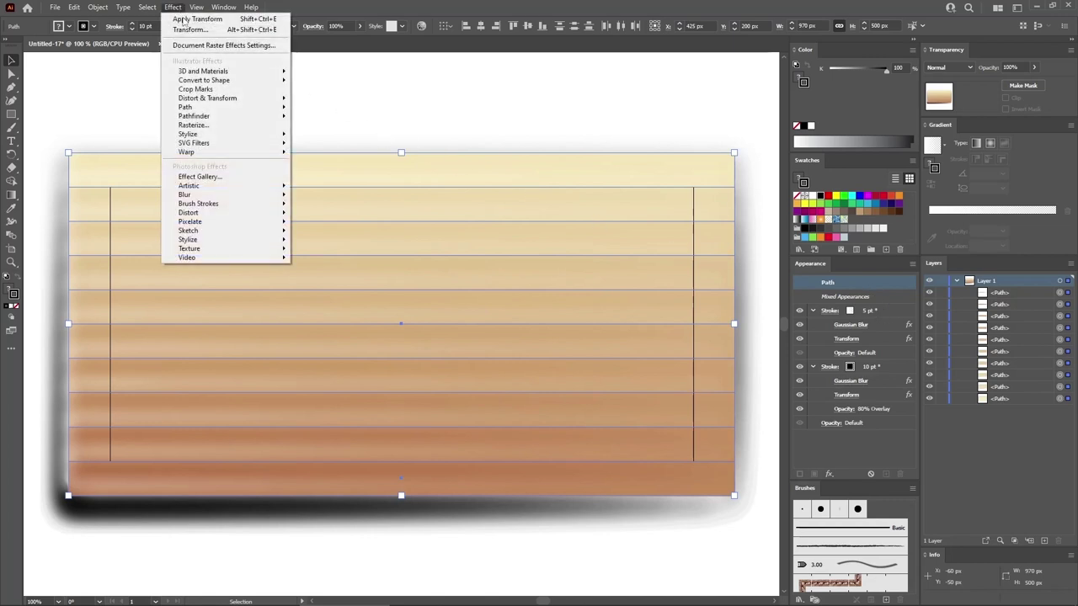
mouse_move(236, 98)
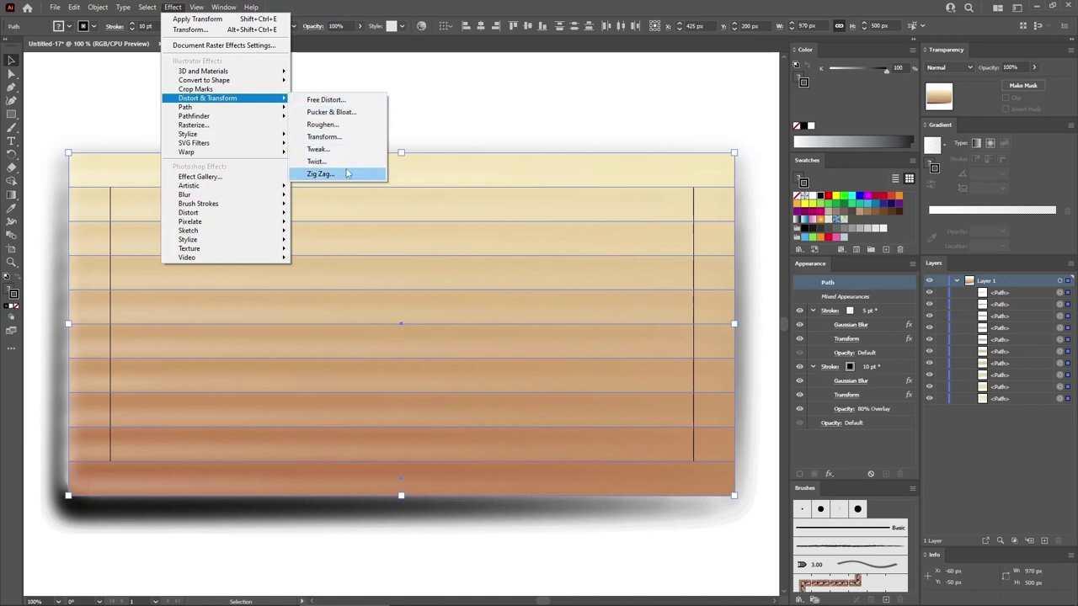
left_click(346, 174)
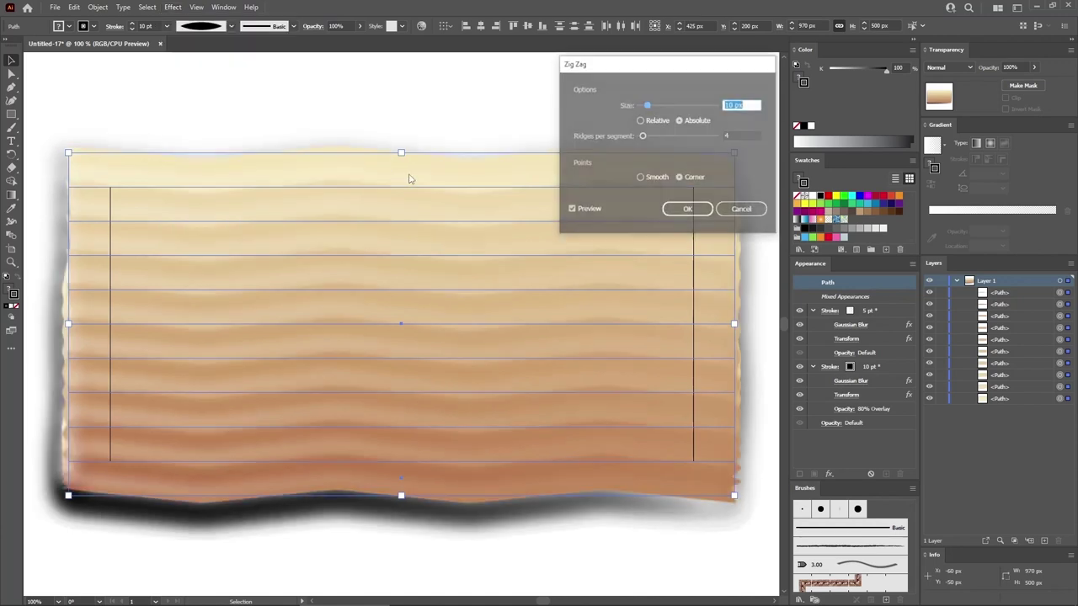
left_click(679, 121)
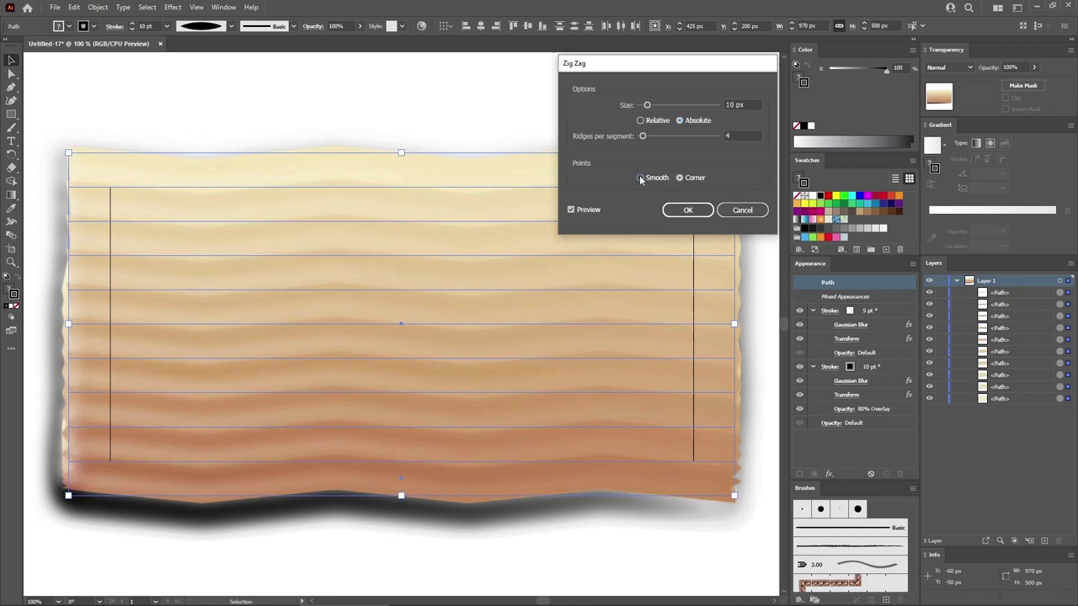
left_click(640, 177)
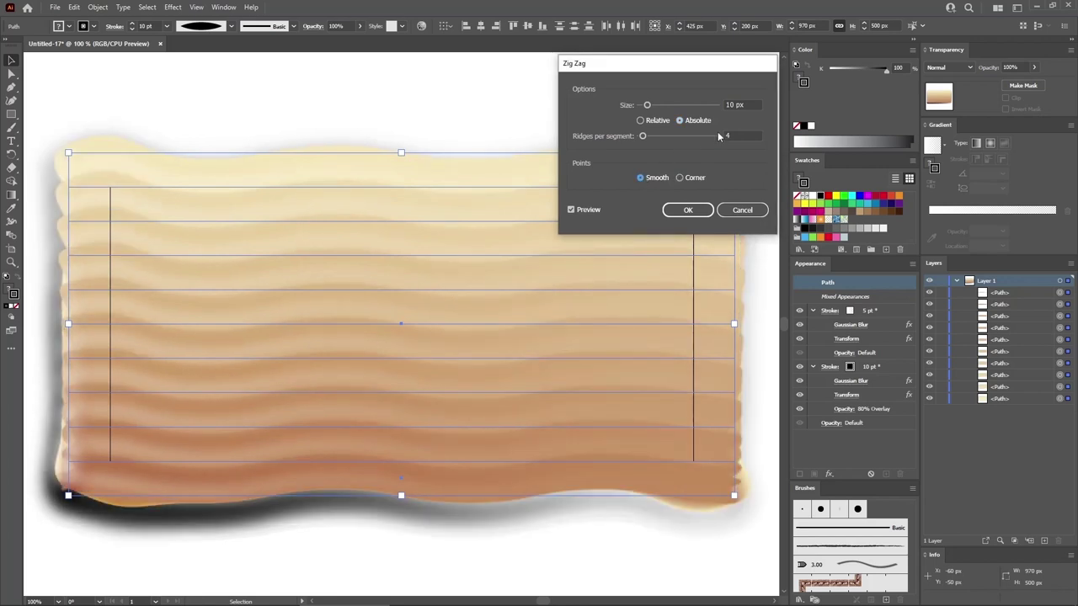
double_click(747, 104)
type("25")
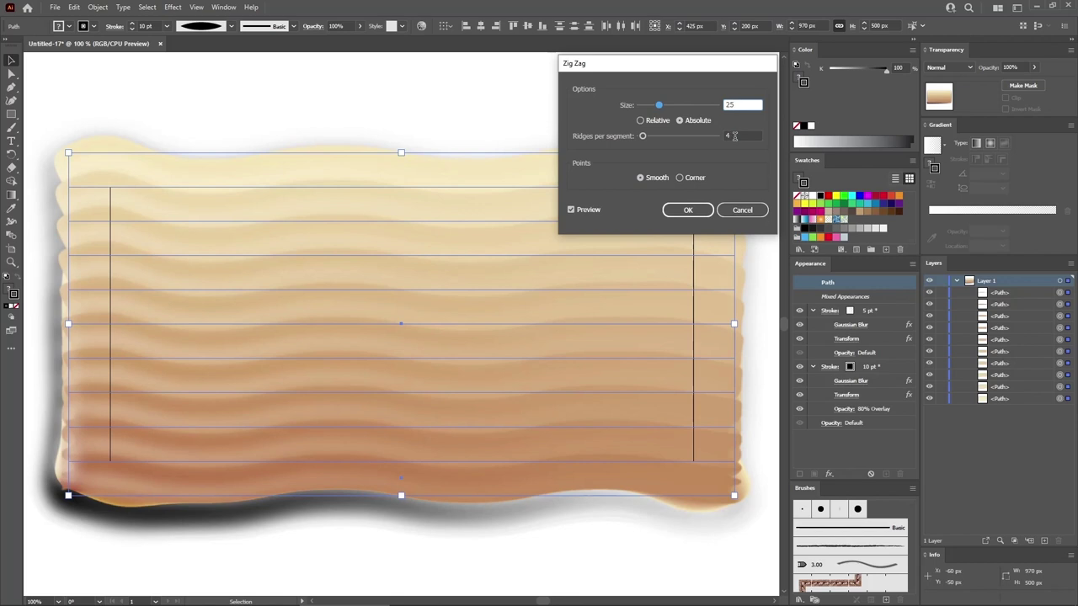
key("Tab")
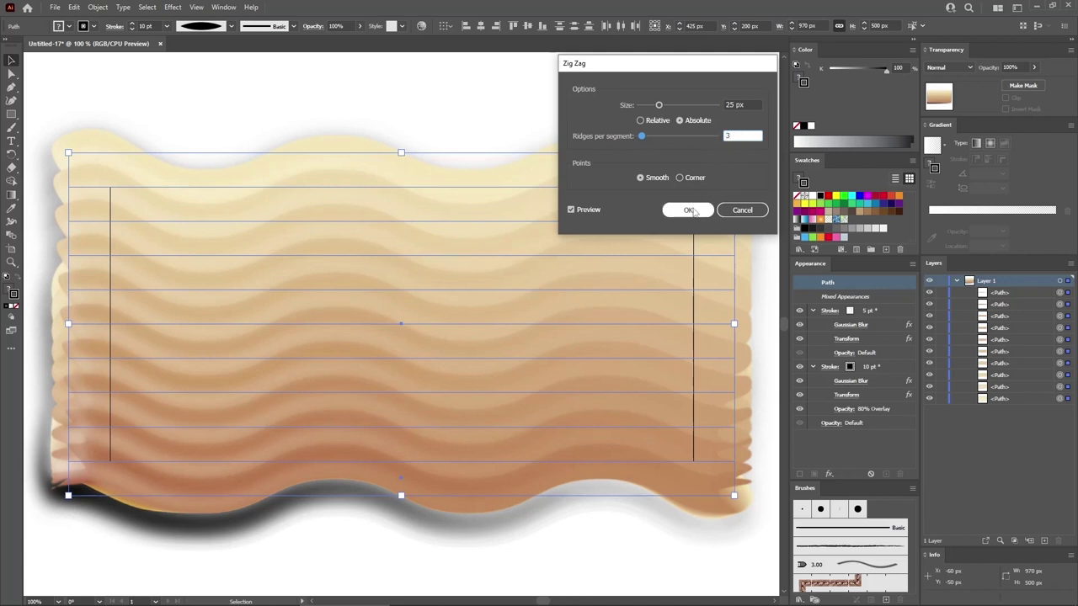
left_click(691, 211)
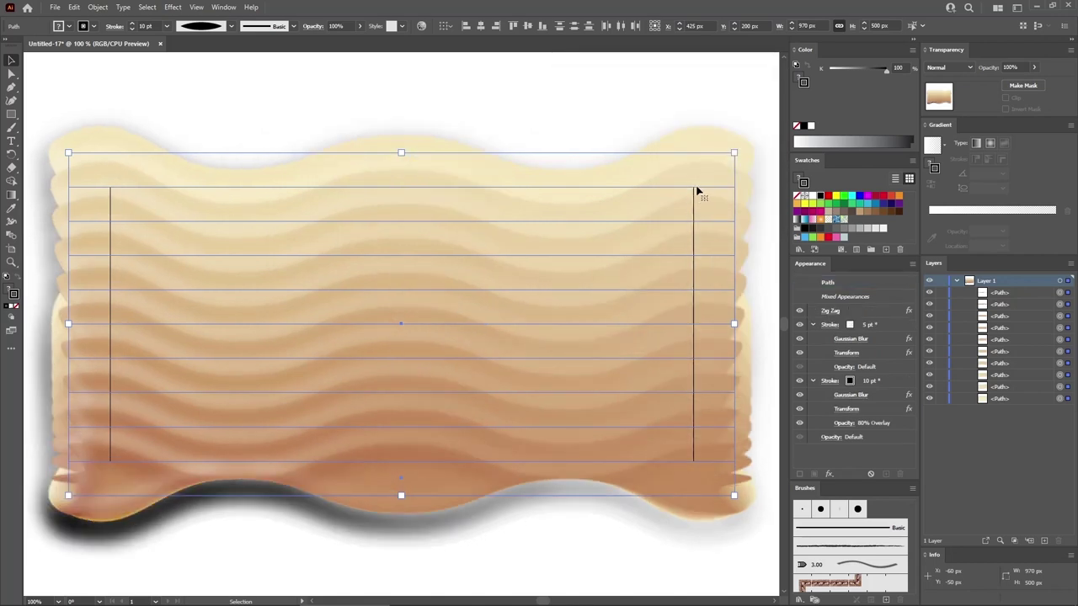
Select a sand path, try a horizontal Flag warp on it, then undo it.
left_click(604, 93)
left_click(620, 218)
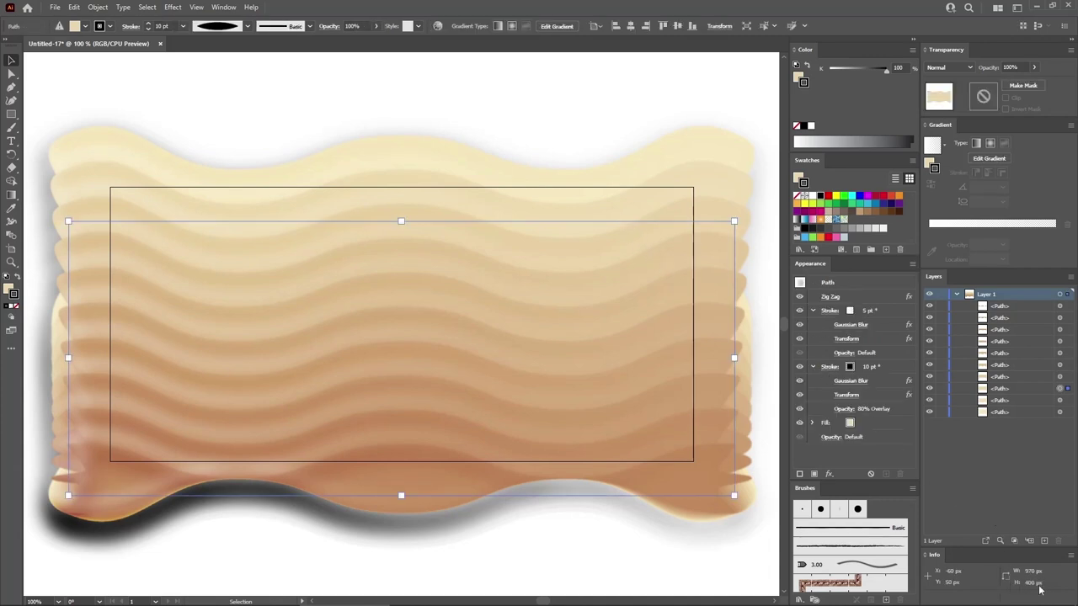
left_click(173, 6)
mouse_move(198, 152)
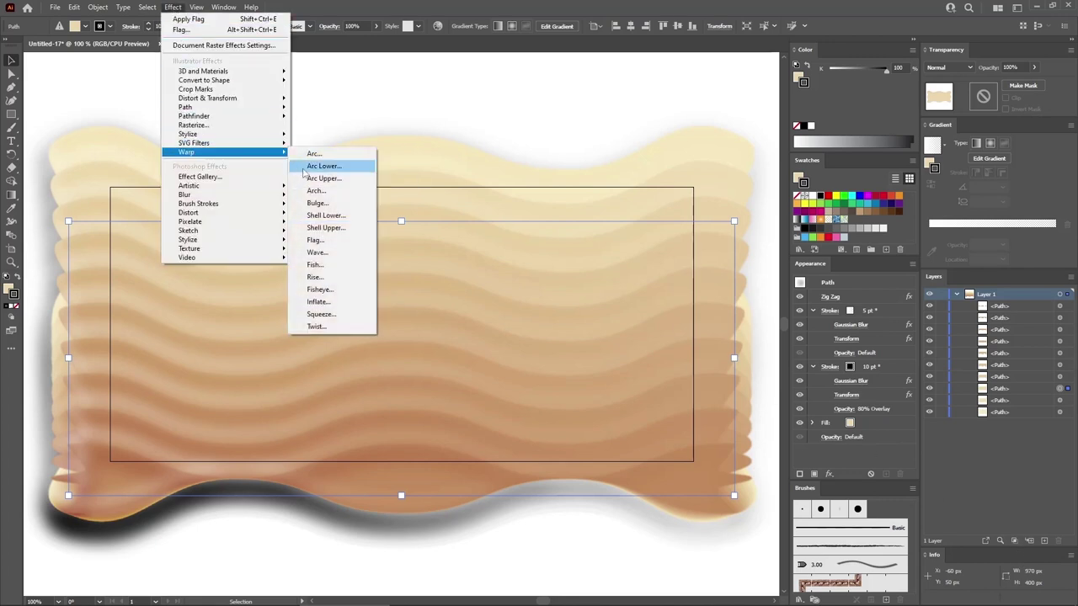
left_click(315, 240)
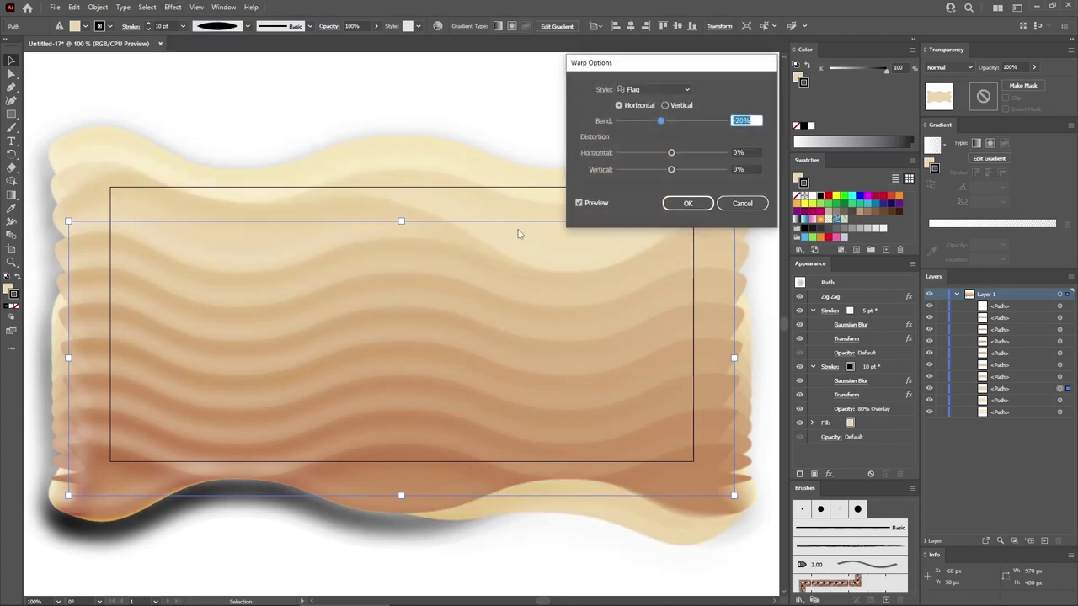
left_click(619, 106)
left_click(731, 120)
left_click(689, 204)
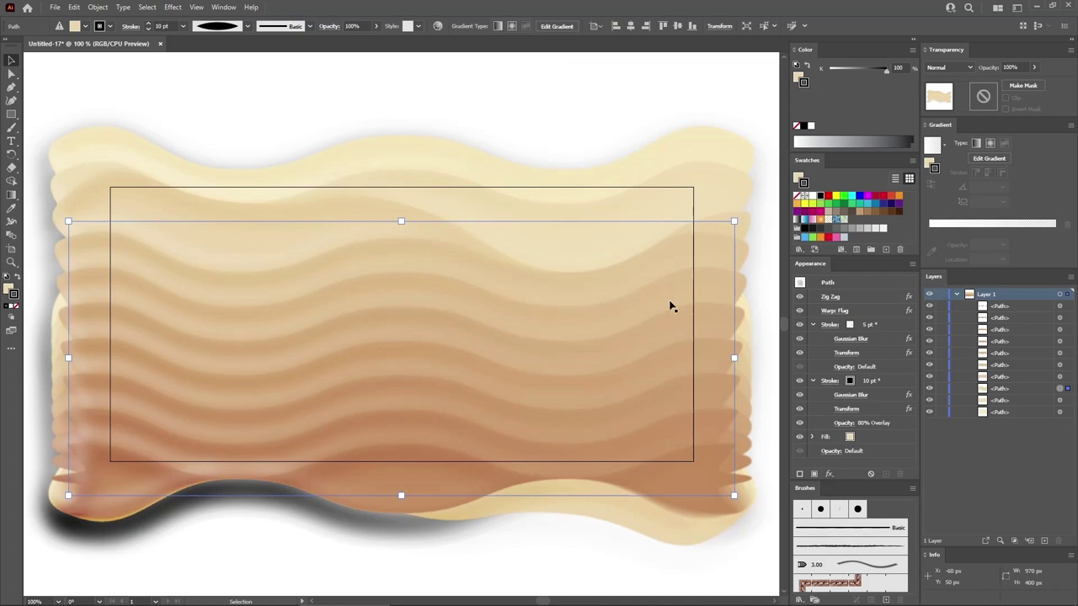
key("ctrl+z")
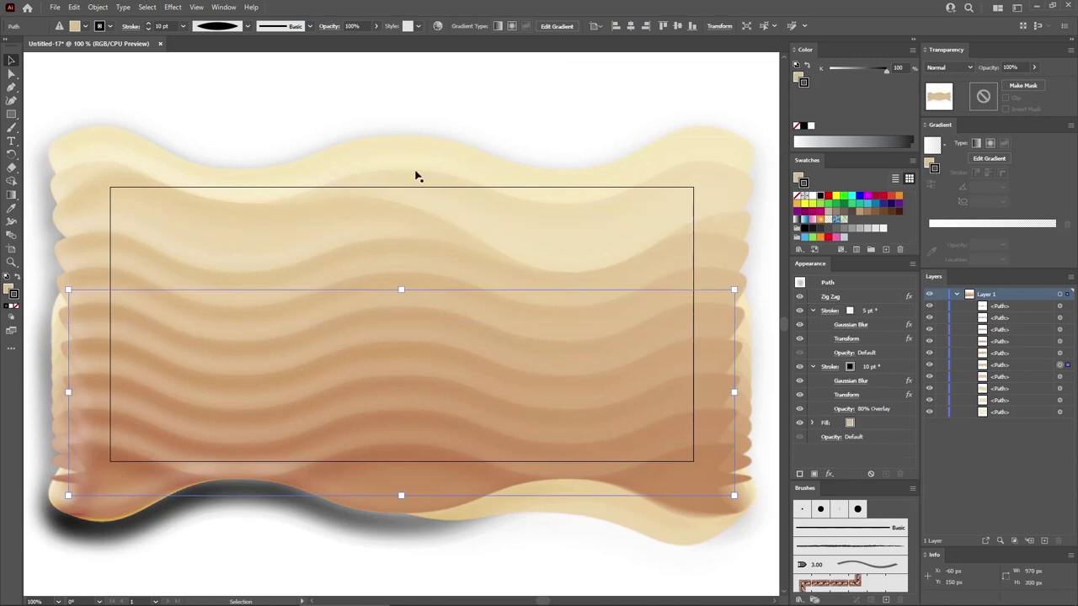
Try a Flag warp with 15% bend, then undo it.
left_click(172, 6)
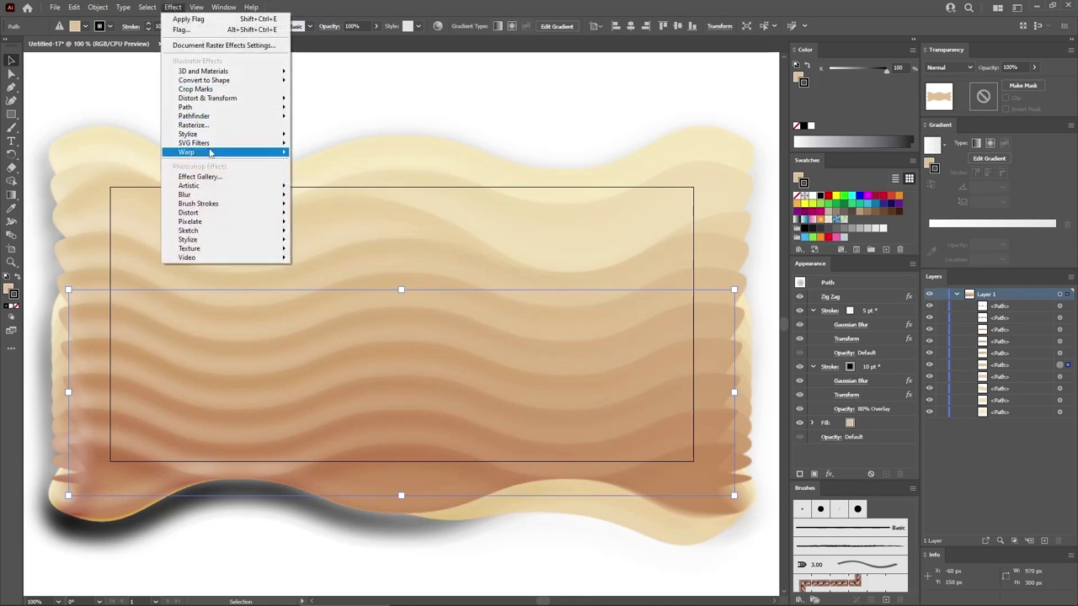
mouse_move(269, 152)
left_click(315, 240)
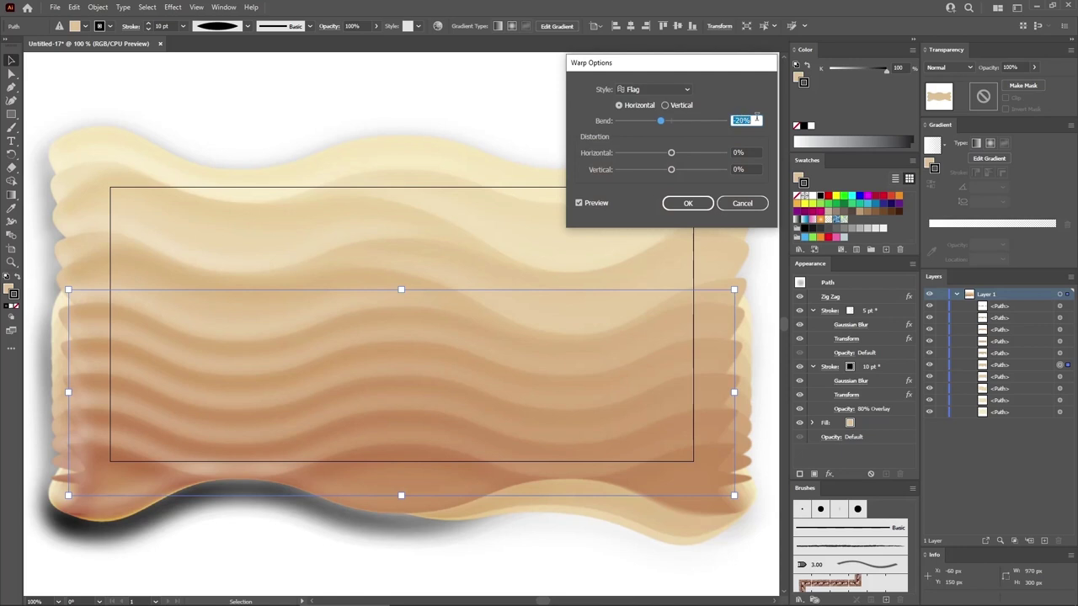
type("15")
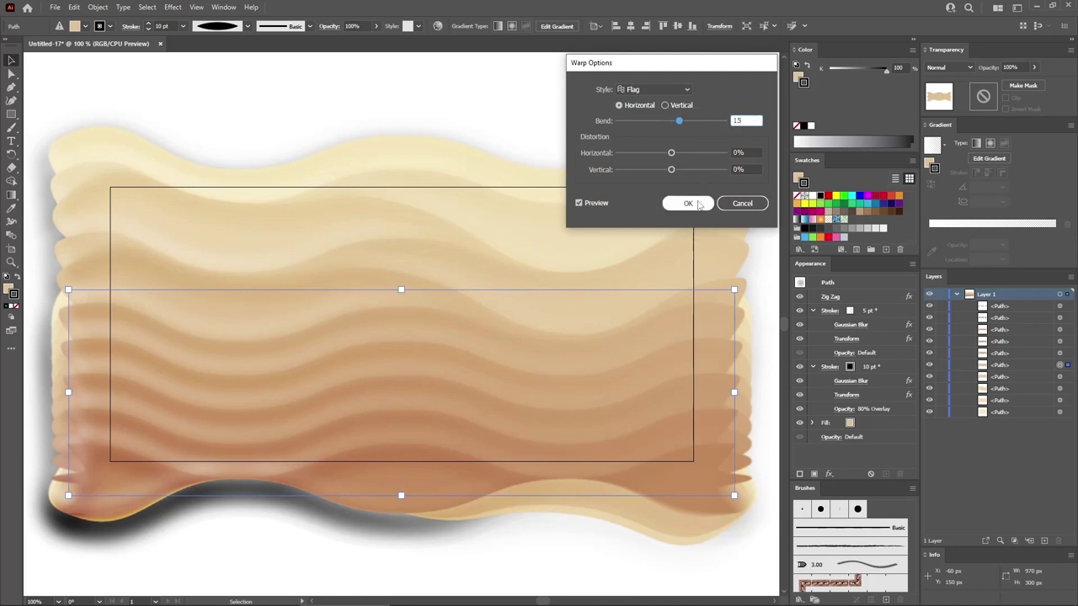
left_click(688, 204)
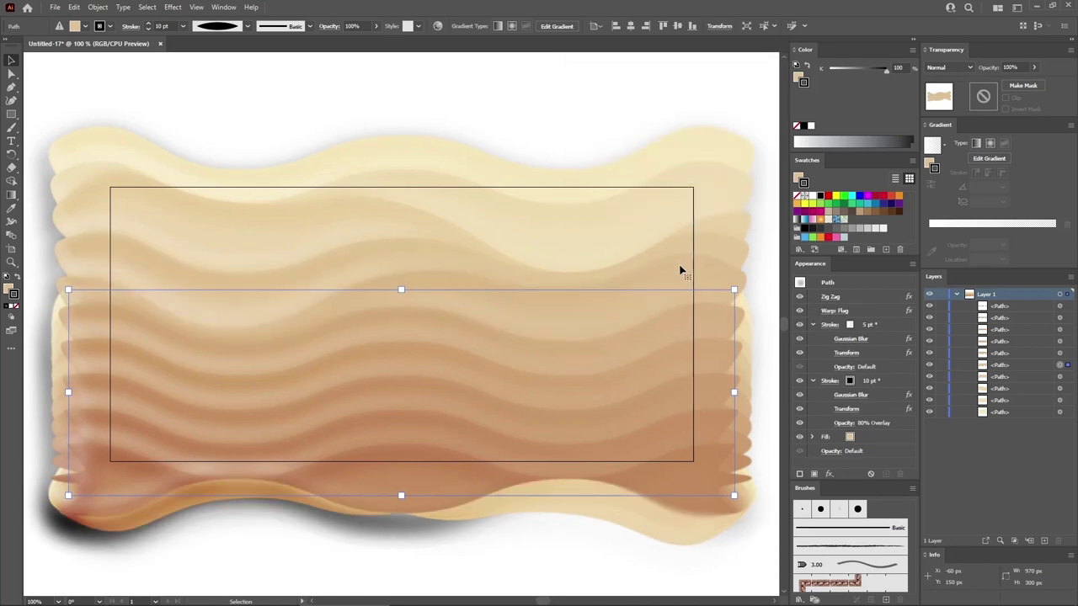
key("ctrl+z")
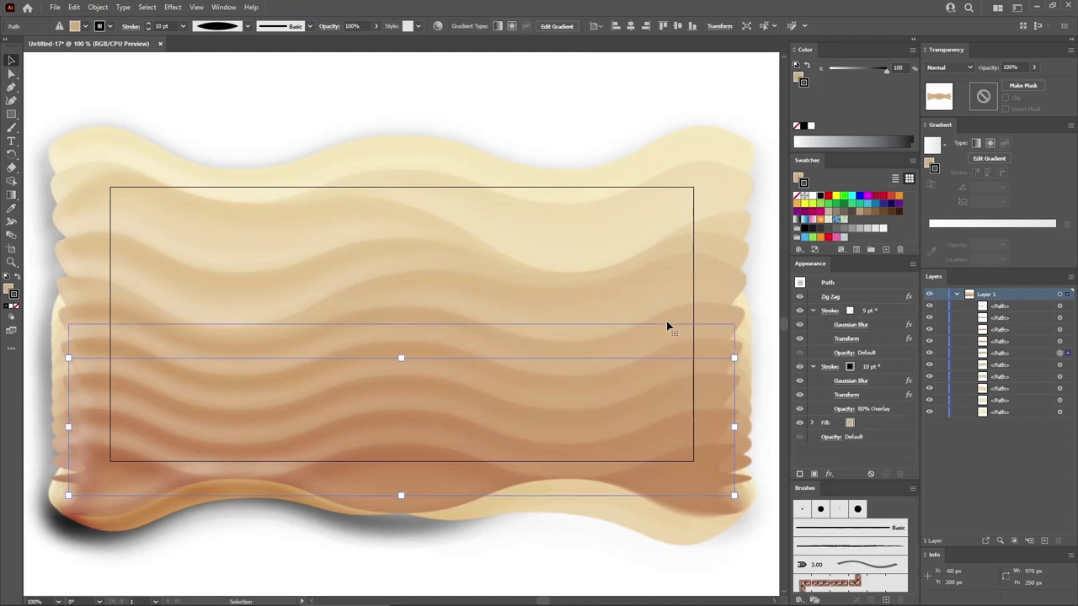
key("ctrl+z")
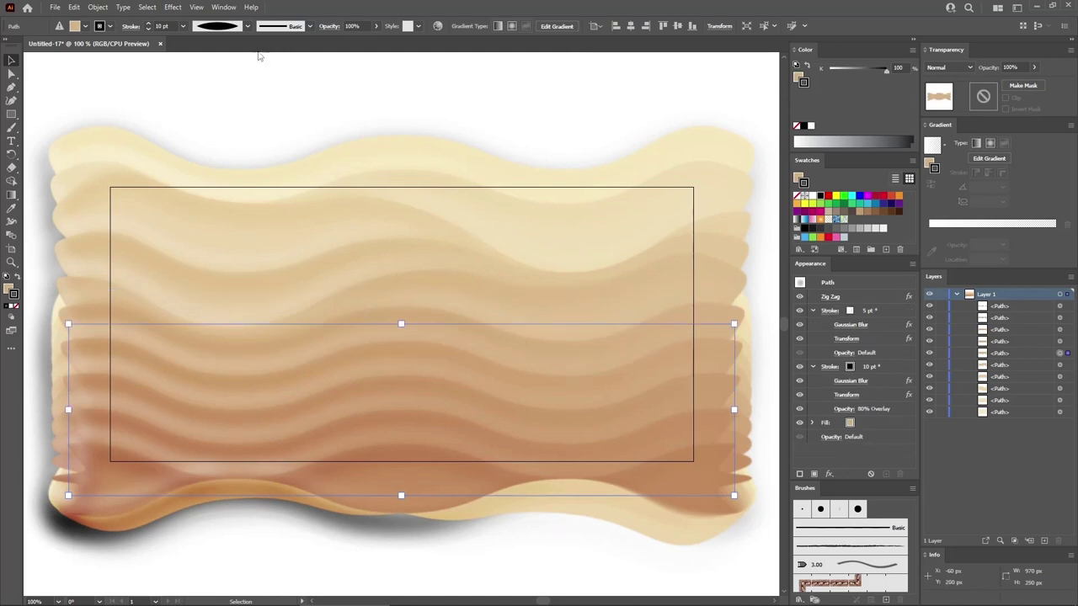
Try a Flag warp with -5% bend, then undo it.
left_click(175, 9)
mouse_move(213, 153)
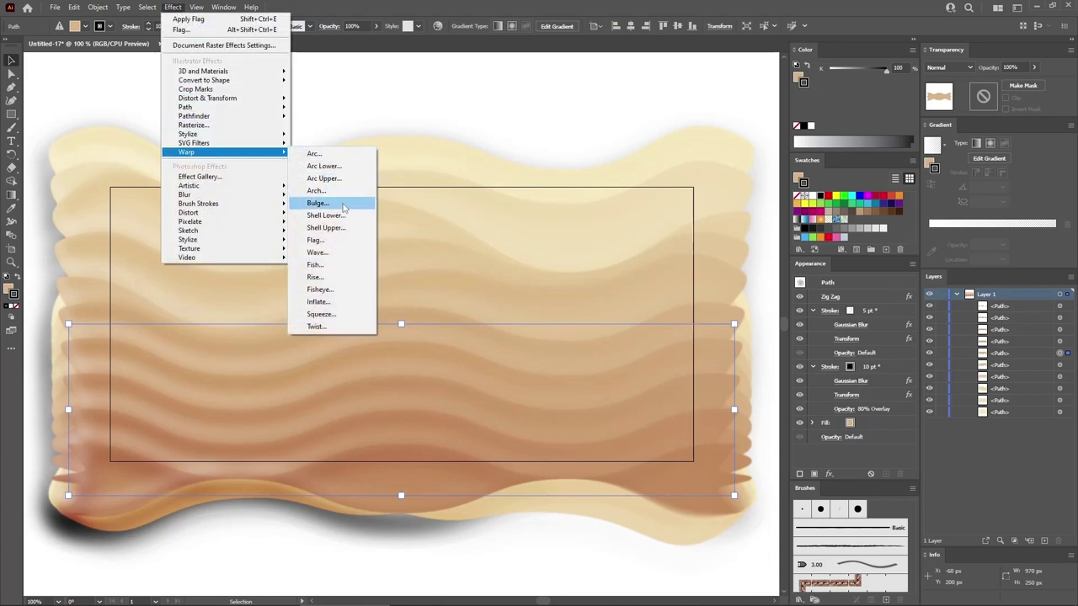
left_click(338, 240)
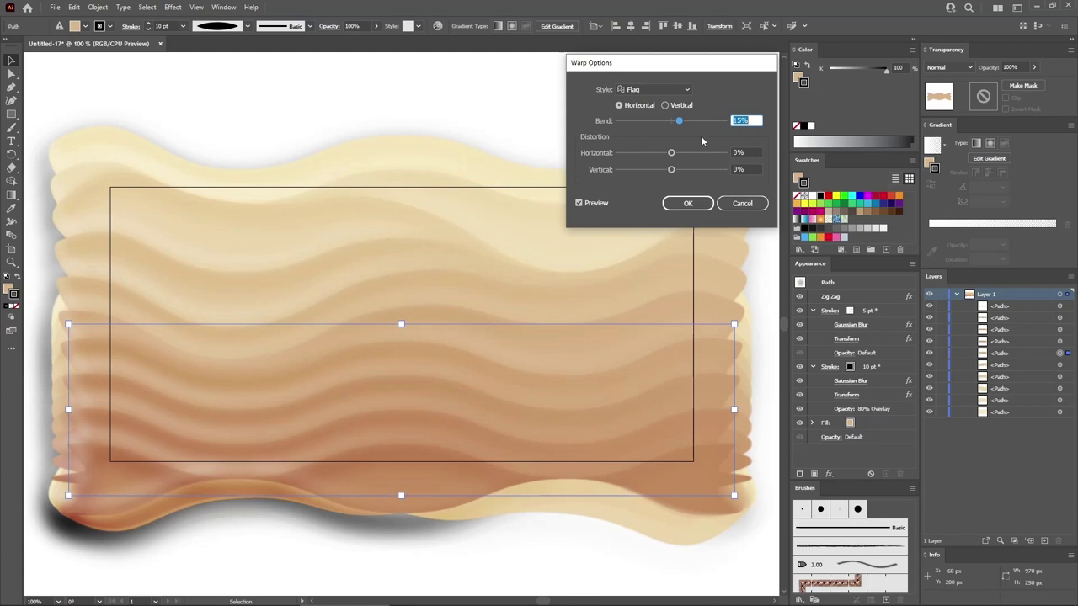
type("-5")
left_click(688, 203)
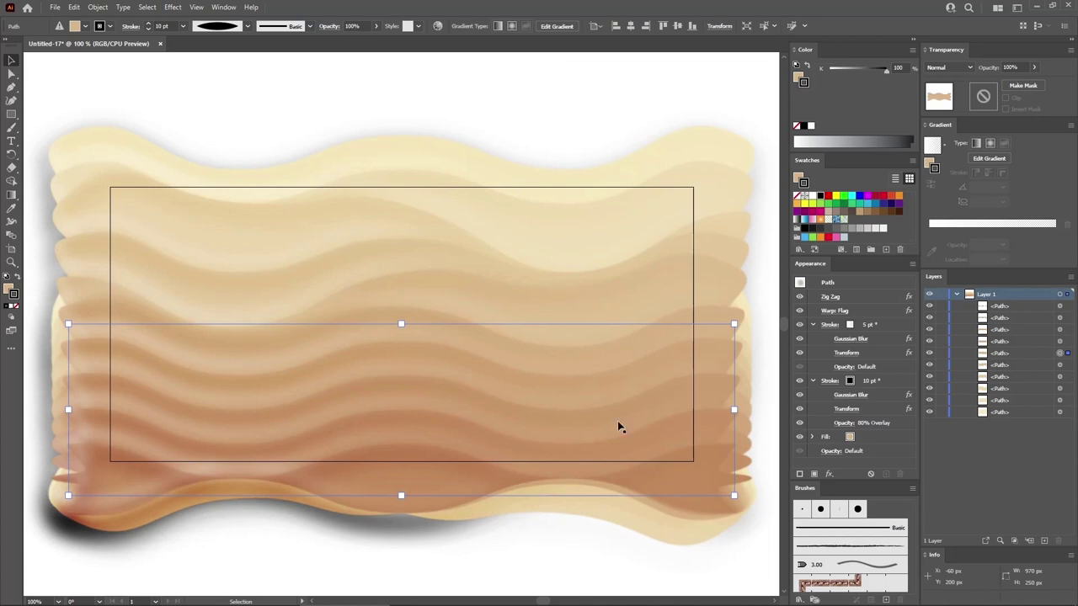
key("ctrl+z")
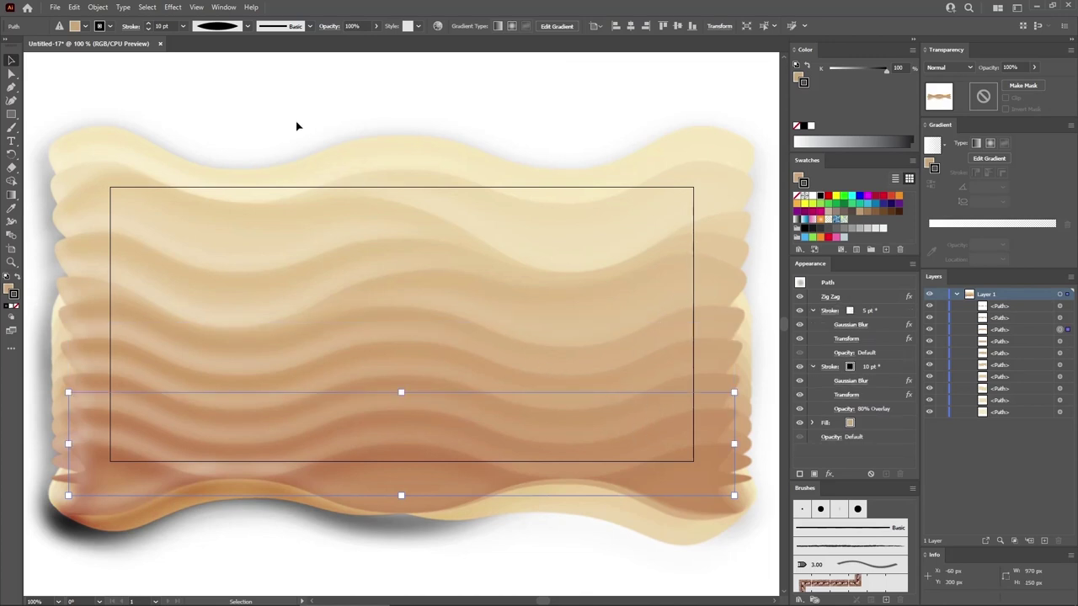
Apply the Flag warp with a 40% bend to the strokes.
left_click(174, 7)
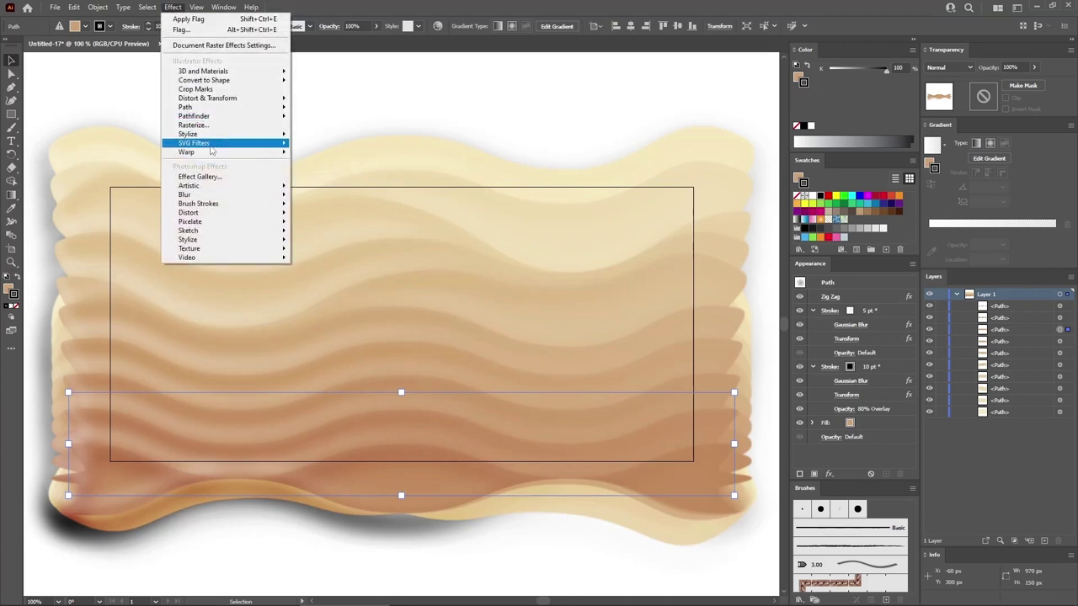
mouse_move(212, 155)
left_click(318, 240)
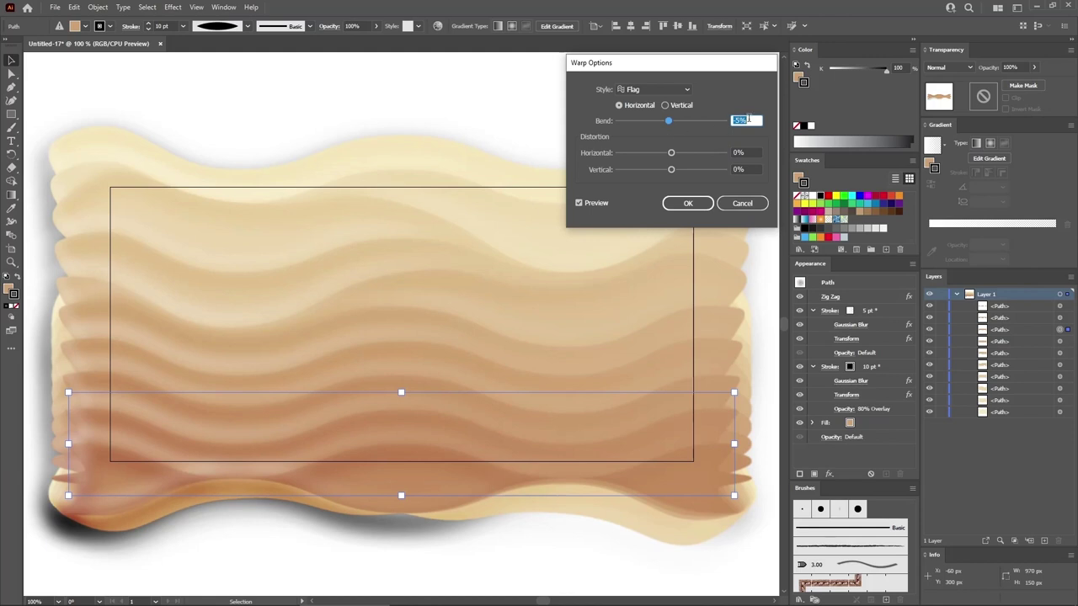
type("40")
left_click(688, 204)
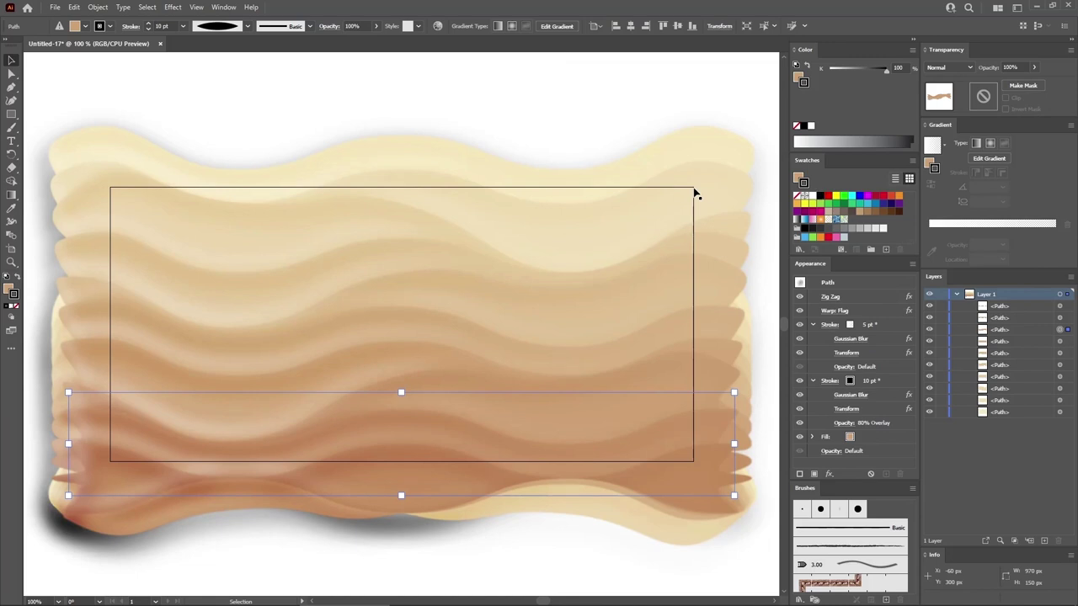
Create an 870 × 420 px rectangle centred horizontally and vertically on the sign frame.
left_click(11, 115)
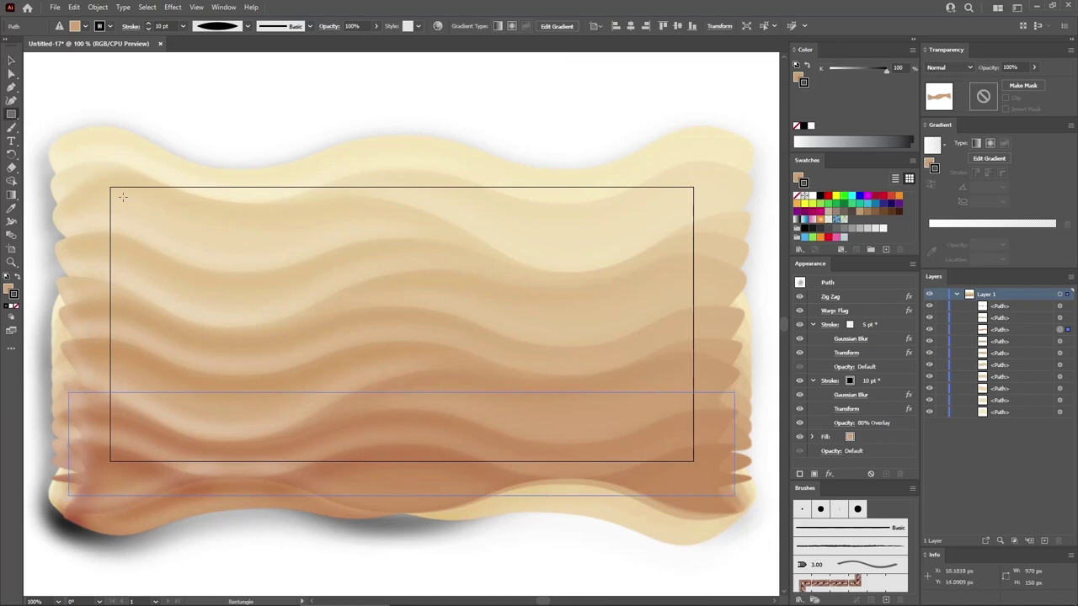
left_click(297, 220)
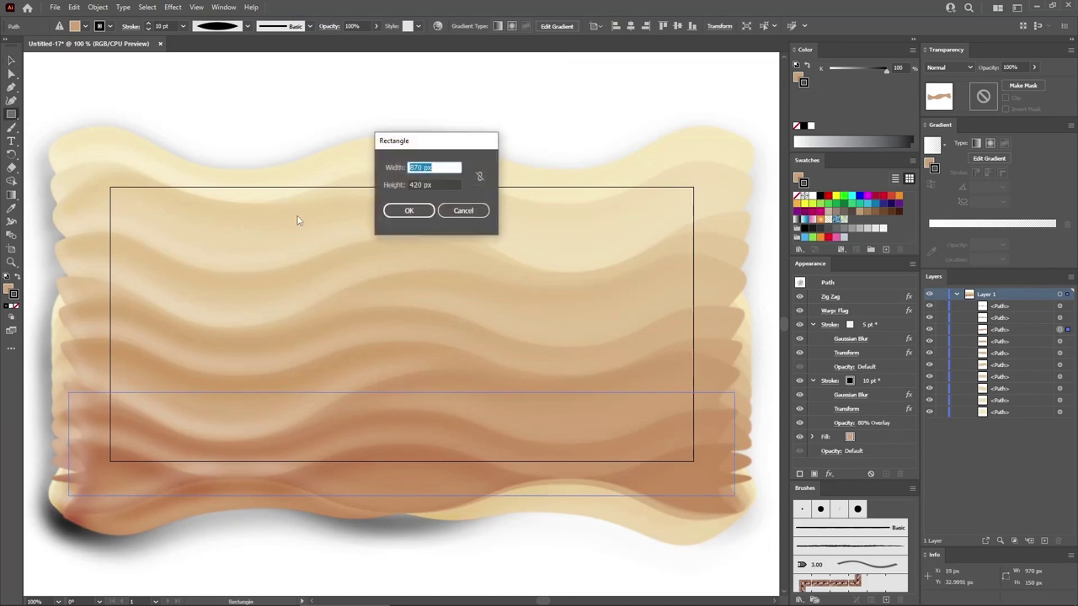
triple_click(437, 168)
key("Tab")
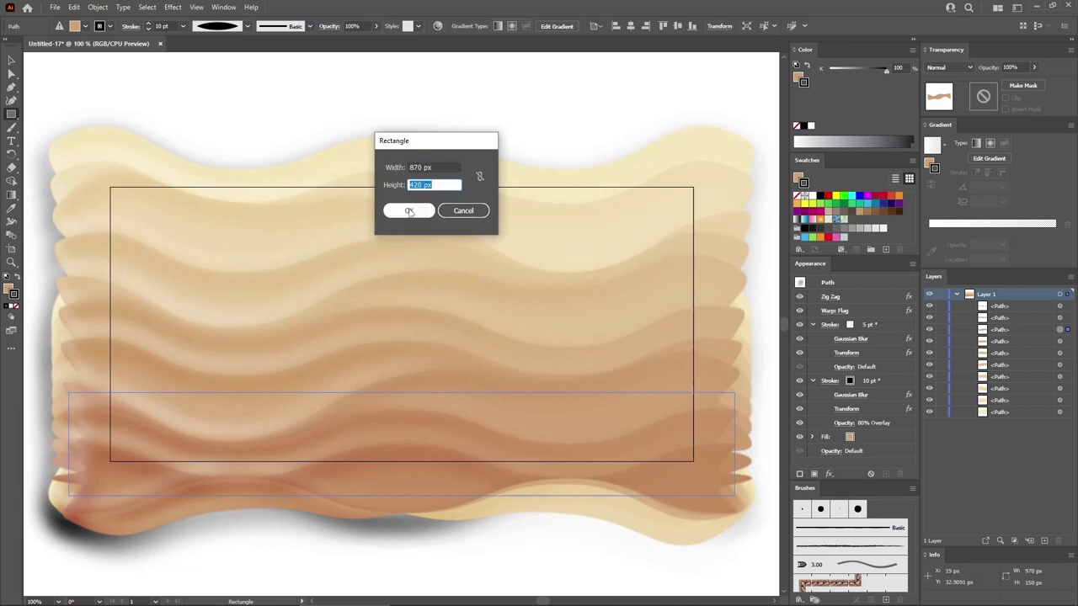
left_click(408, 211)
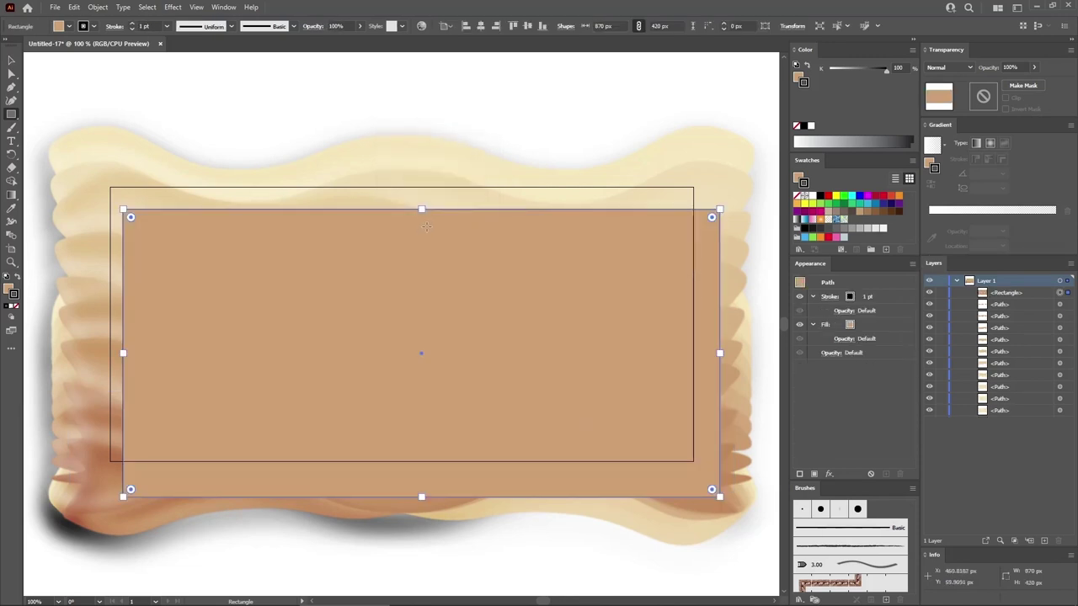
left_click(481, 25)
left_click(528, 25)
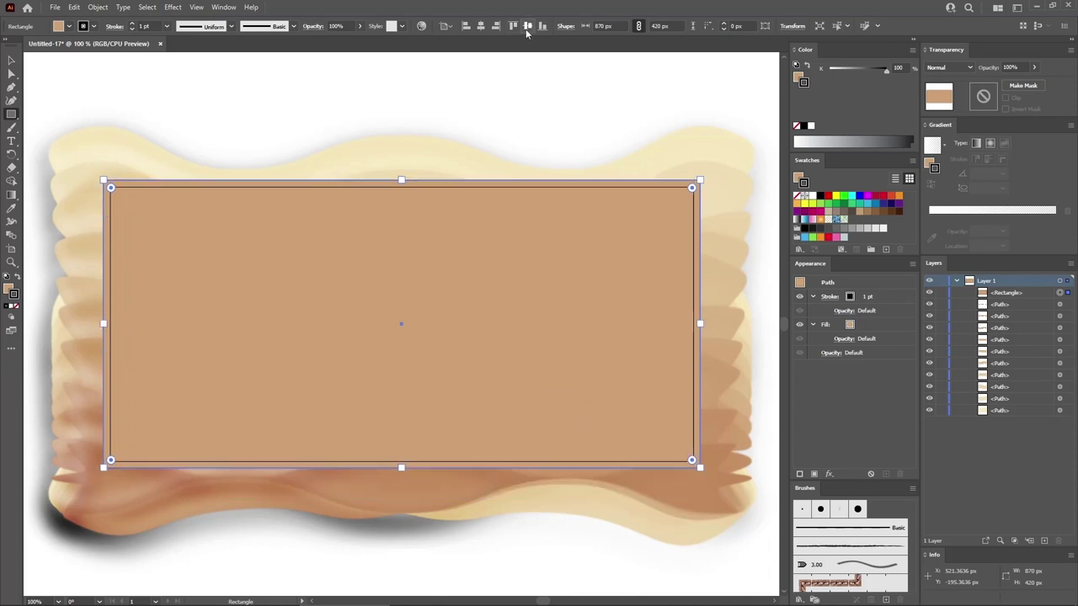
Remove the rectangle's stroke and make its fill black.
left_click(868, 300)
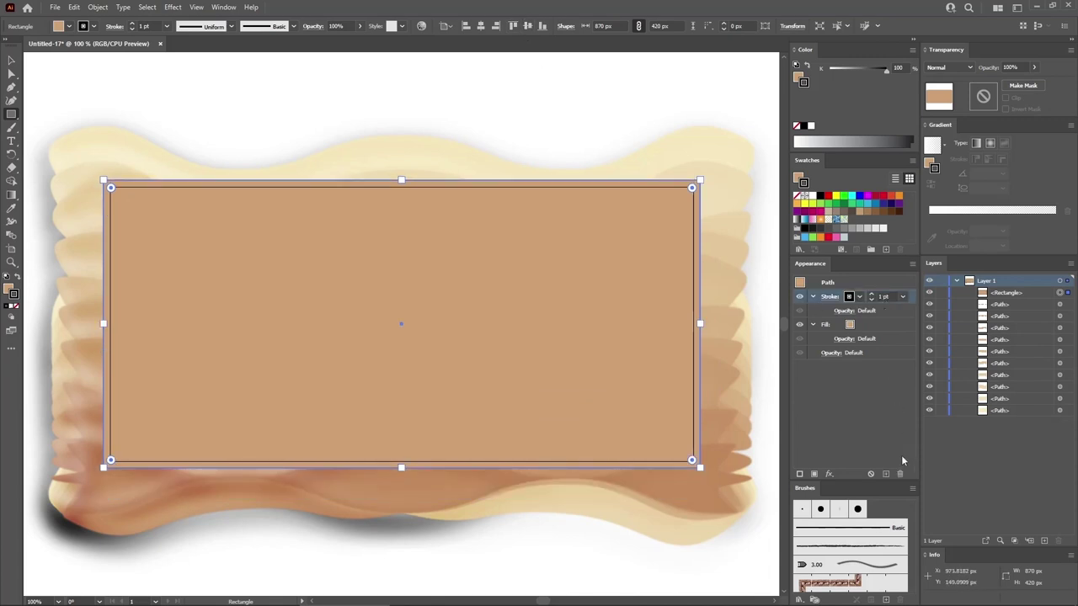
left_click(899, 475)
left_click(878, 328)
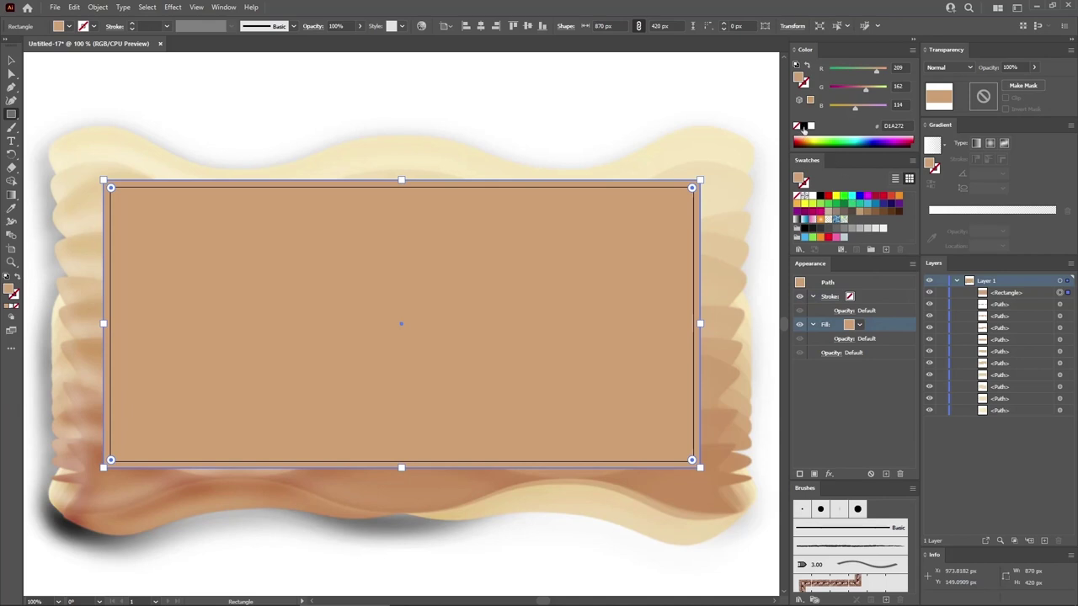
left_click(805, 125)
Set the black fill to 50% opacity with Soft Light blending.
left_click(844, 338)
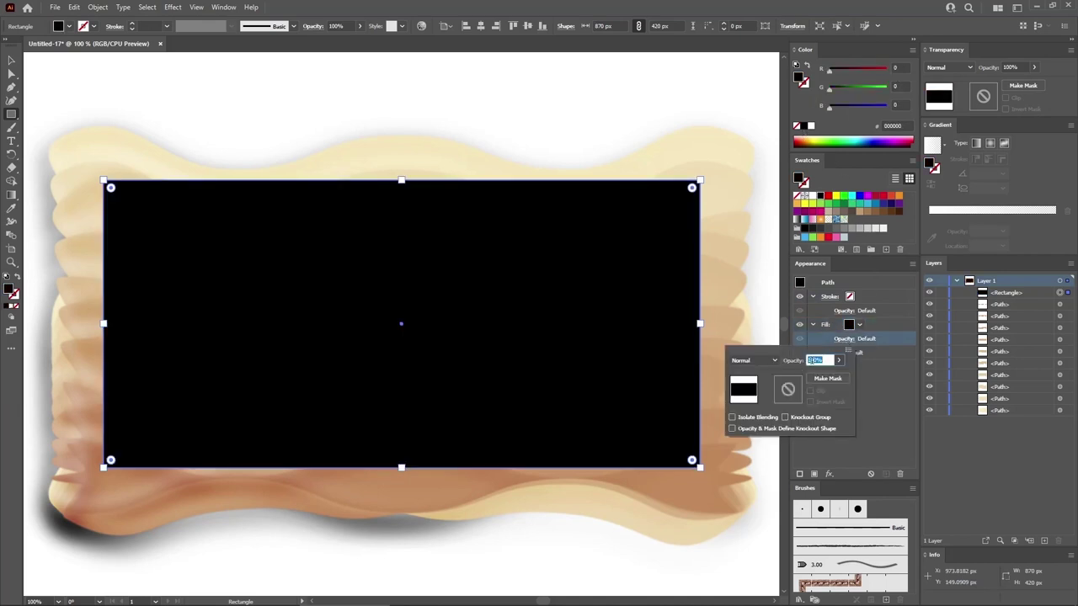
type("50")
left_click(765, 359)
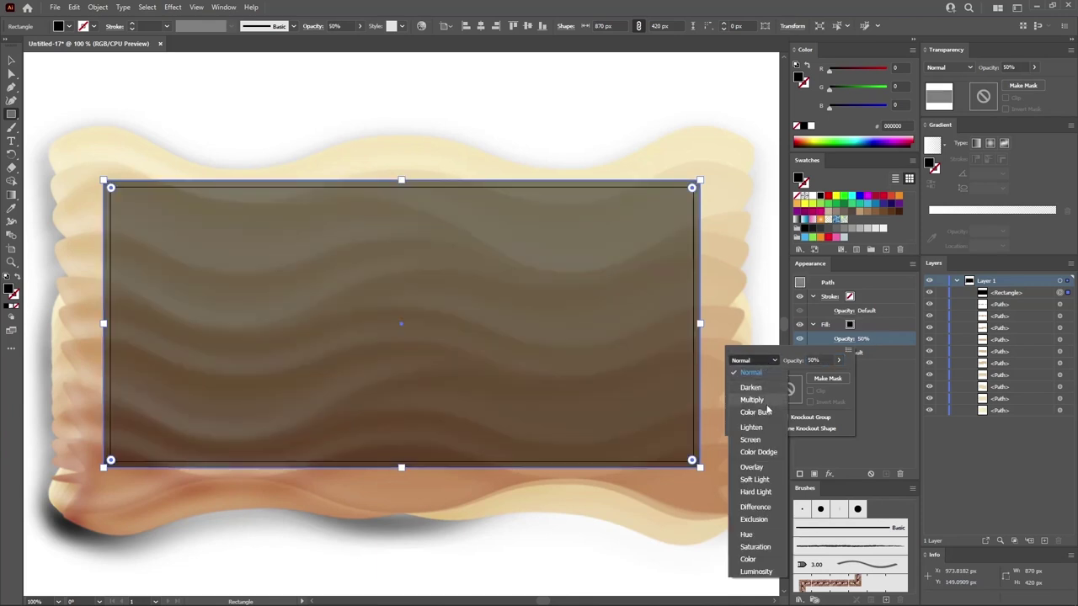
left_click(758, 479)
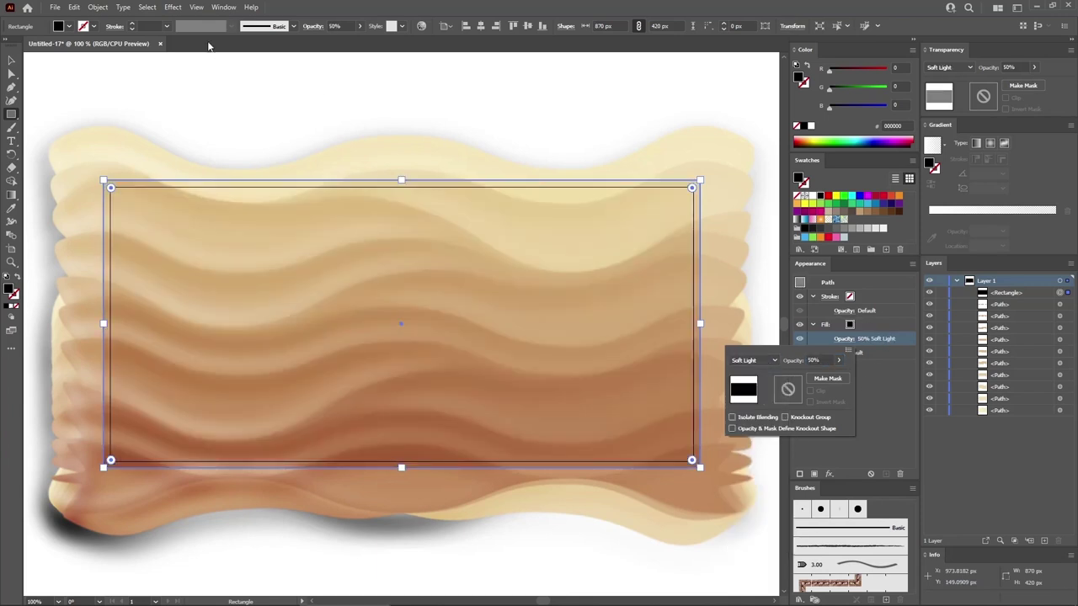
Apply a Film Grain effect to the rectangle's fill.
left_click(172, 6)
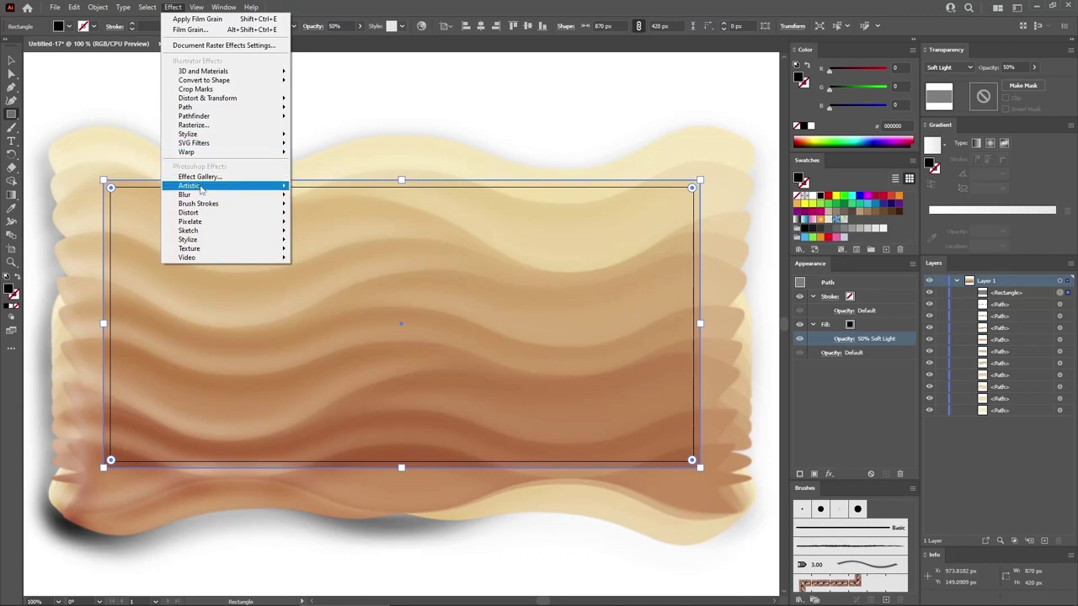
mouse_move(202, 187)
left_click(322, 225)
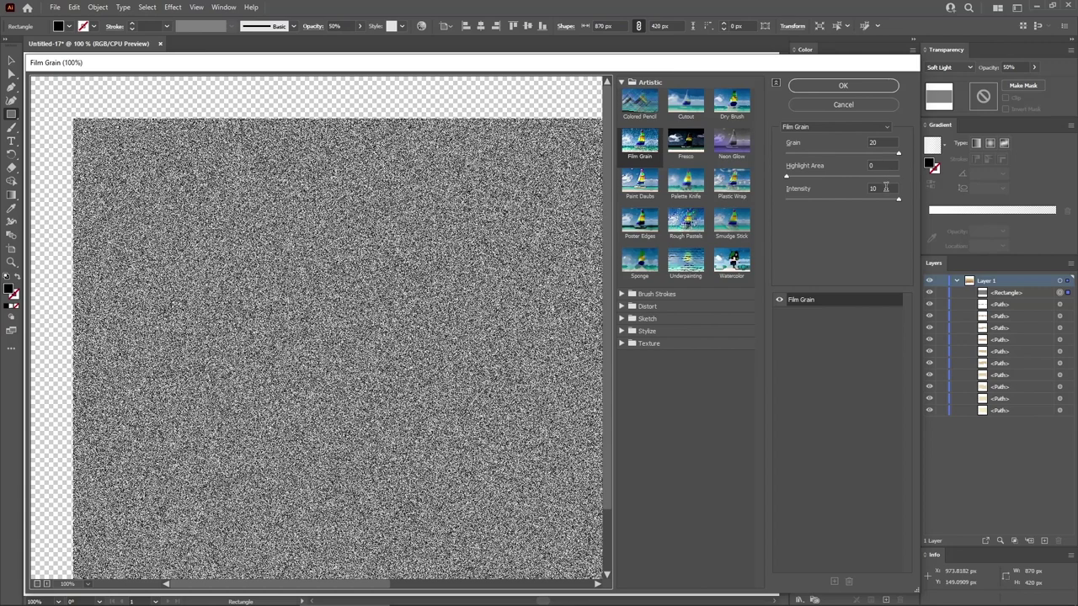
left_click(852, 88)
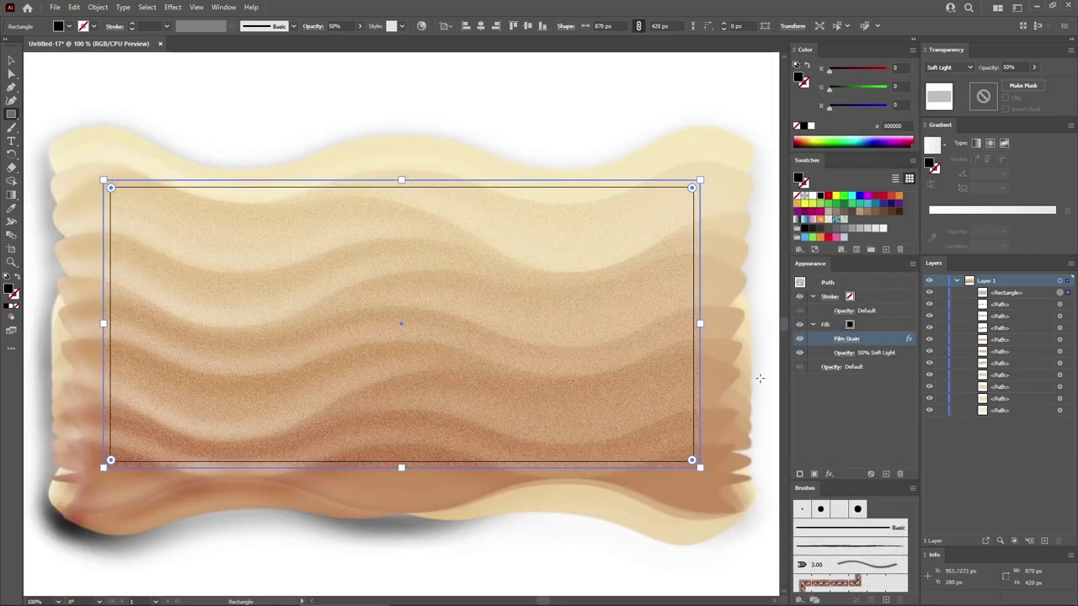
left_click(867, 329)
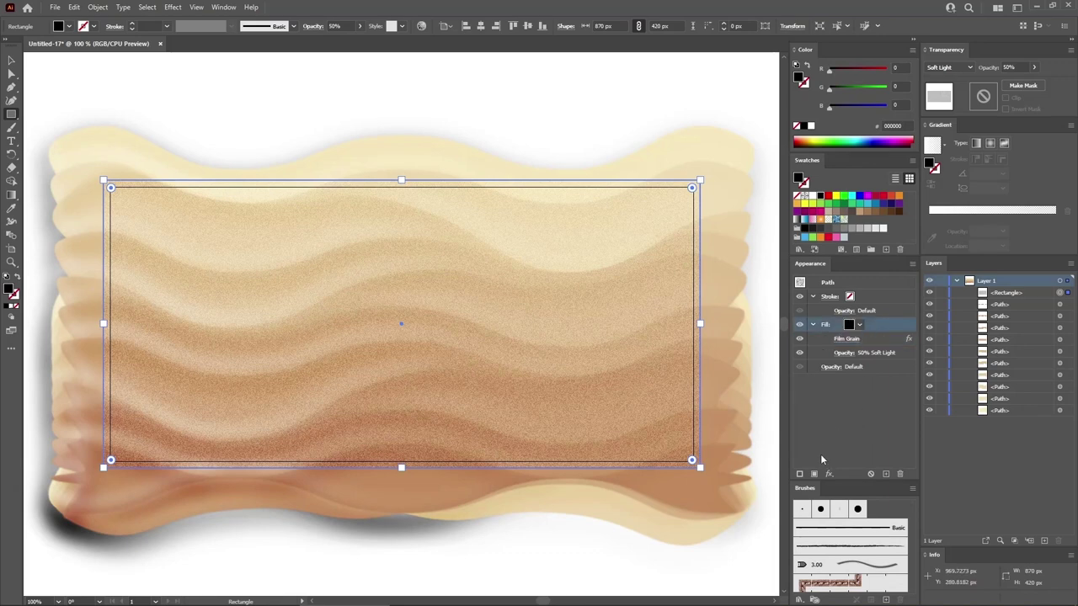
Add a new dark brown fill with RGB 60/36/21.
left_click(815, 475)
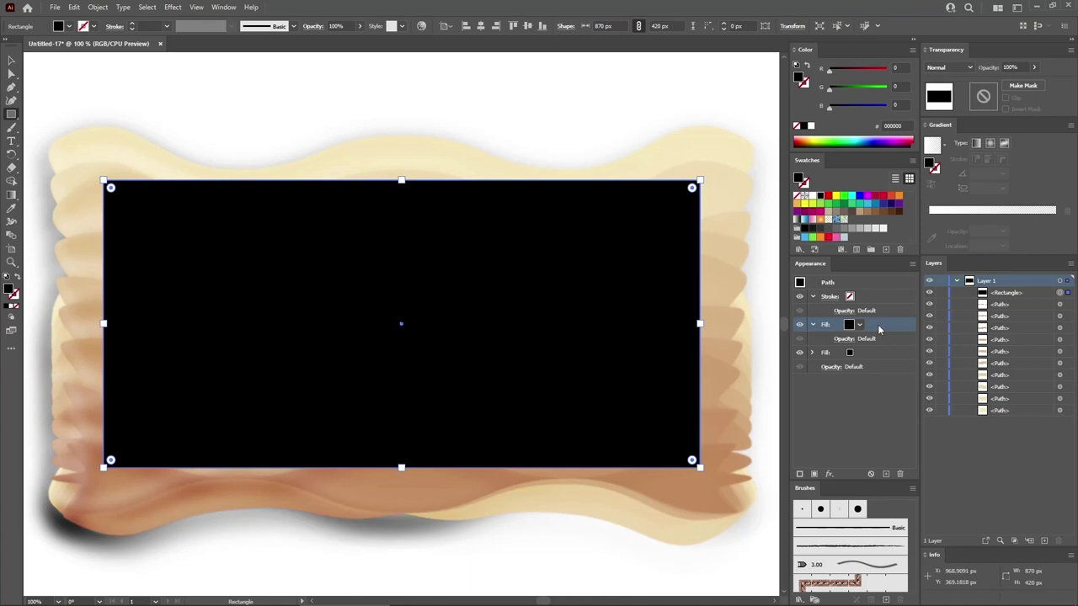
left_click(896, 68)
type("60")
key("Tab")
type("36")
key("Tab")
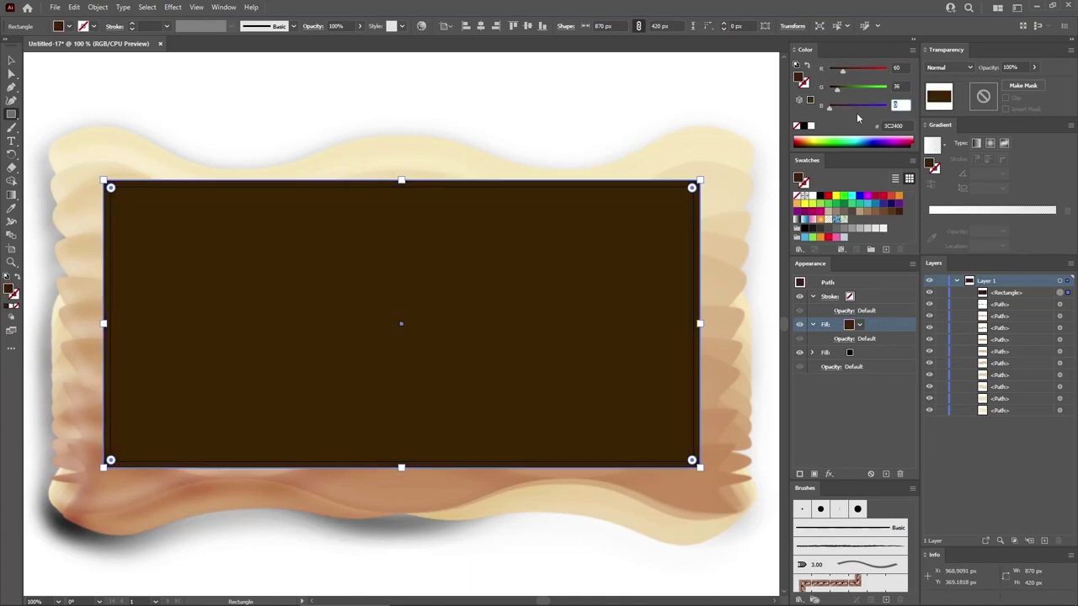
key("Return")
Set the brown fill to 25% opacity with Soft Light blending.
left_click(844, 339)
type("25")
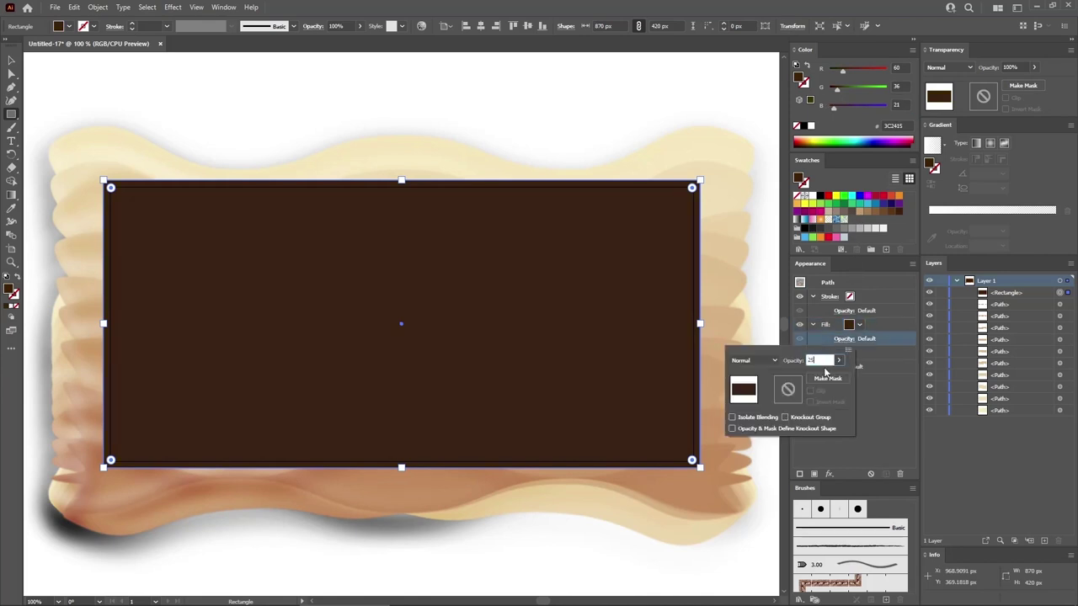
left_click(764, 362)
left_click(756, 477)
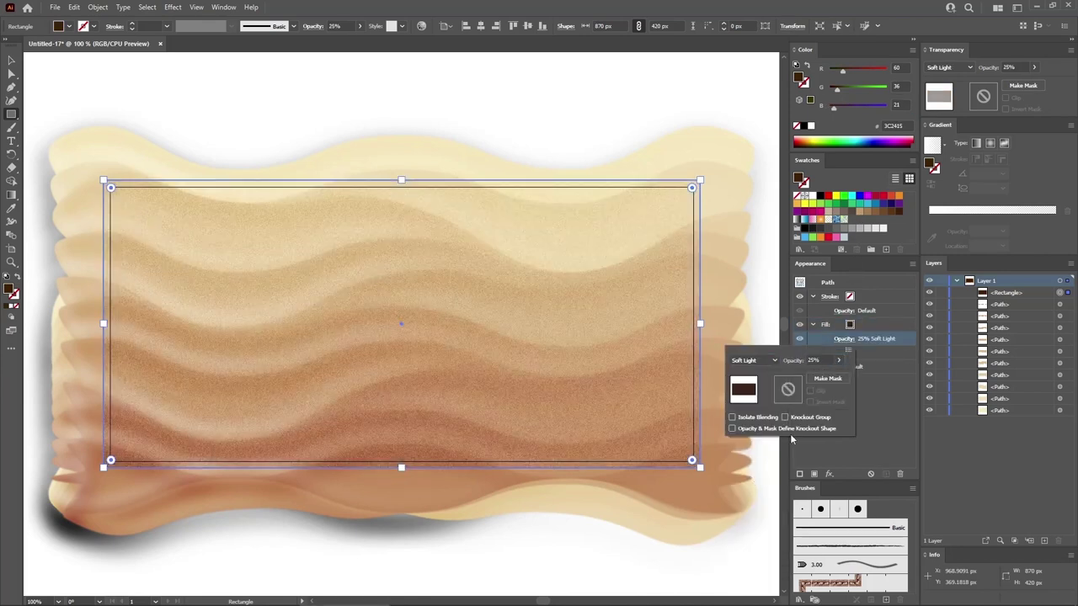
left_click(867, 328)
left_click(867, 326)
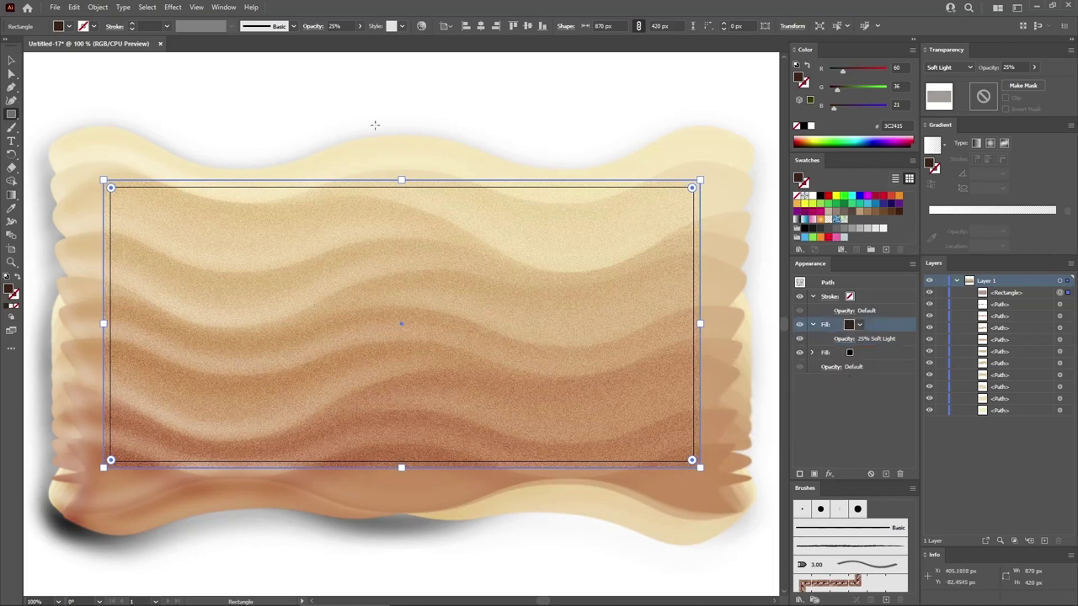
Apply Sponge to the brown fill with Brush Size 0, Definition 0, Smoothness 15.
left_click(177, 9)
mouse_move(205, 190)
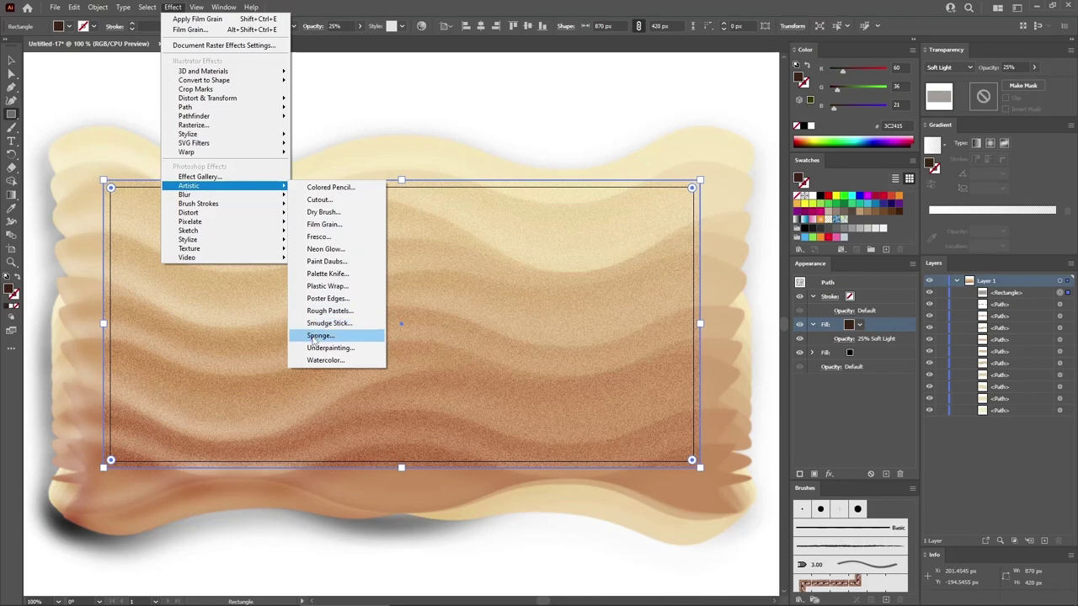
left_click(319, 335)
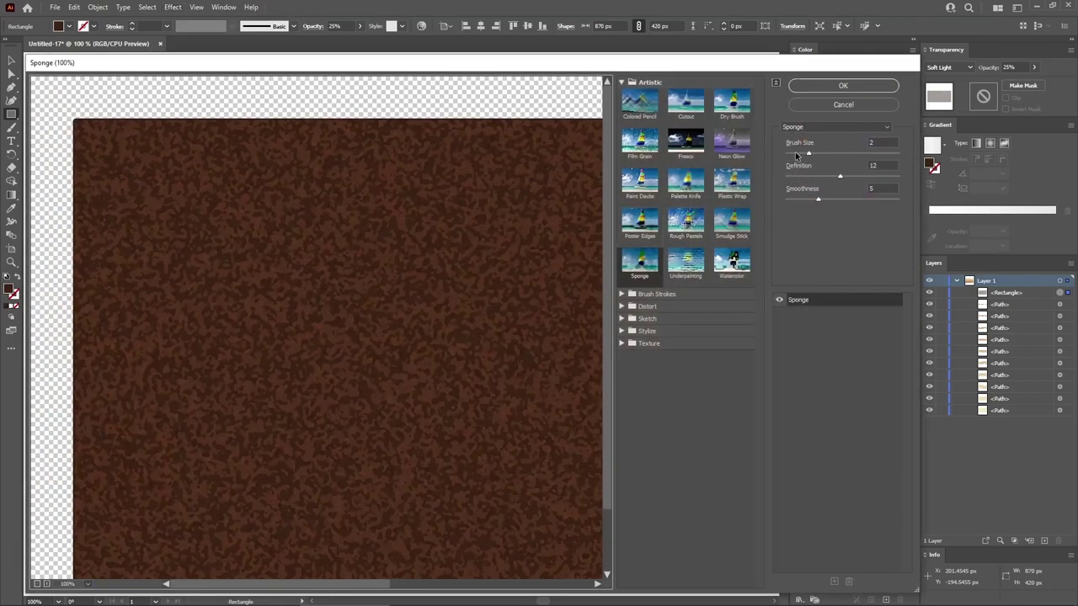
mouse_move(796, 156)
left_mouse_down()
mouse_move(784, 156)
mouse_move(787, 176)
left_mouse_up()
key("Tab")
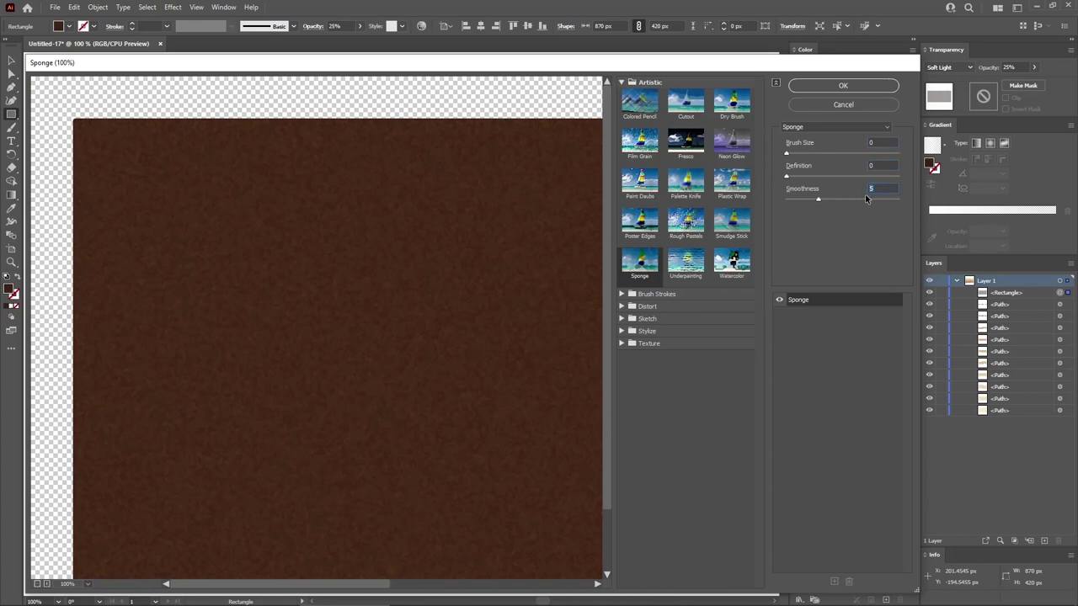
type("15")
left_click(843, 86)
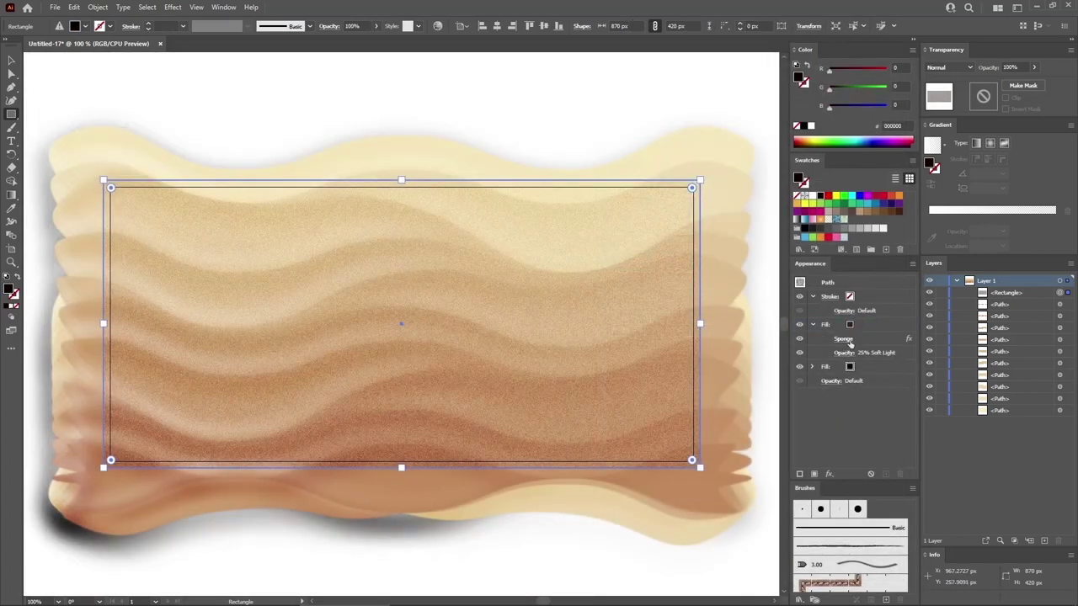
left_click(871, 329)
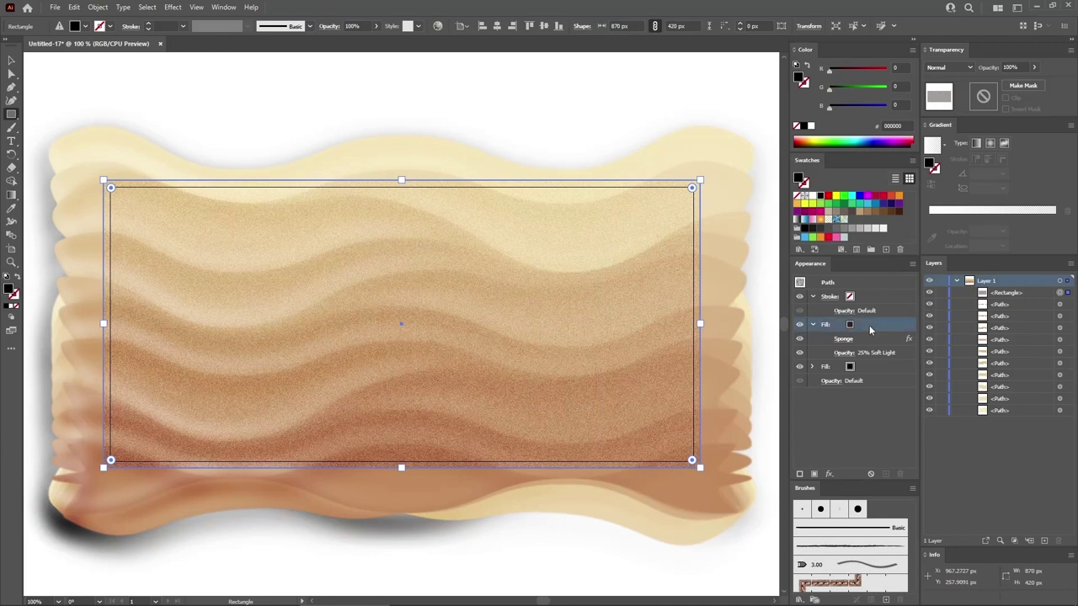
Add a third fill with a white gradient and move its white stop to 75%.
left_click(815, 474)
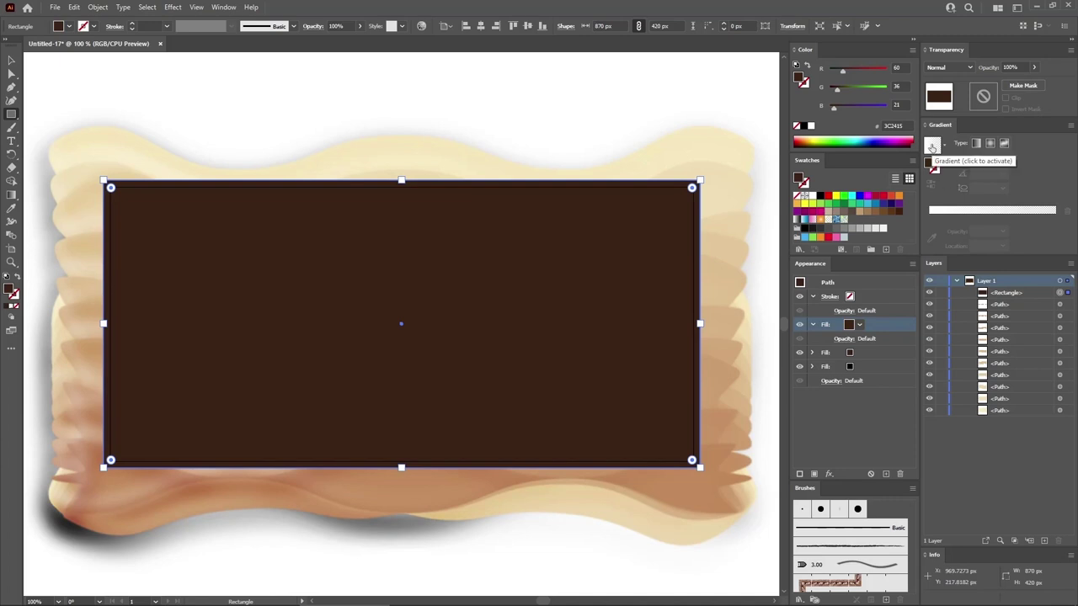
left_click(932, 150)
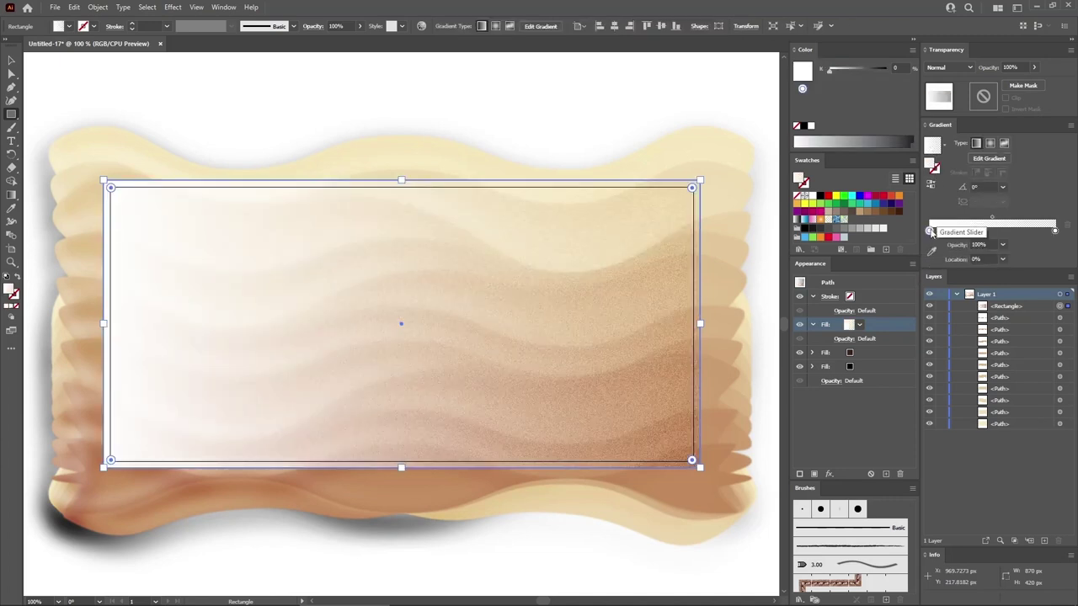
left_click_drag(931, 232, 1027, 230)
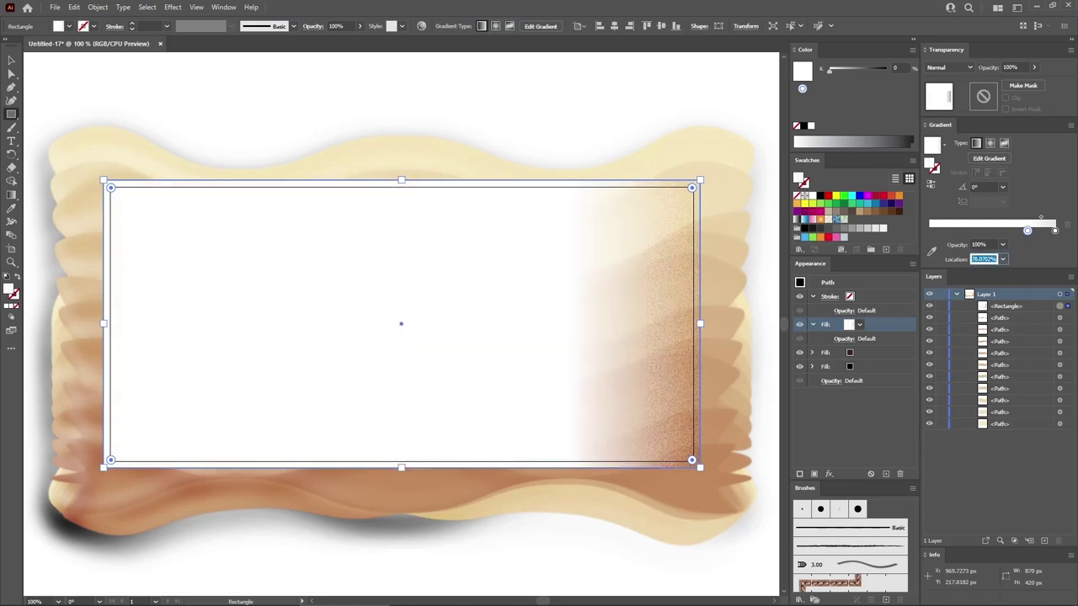
type("75")
key("Return")
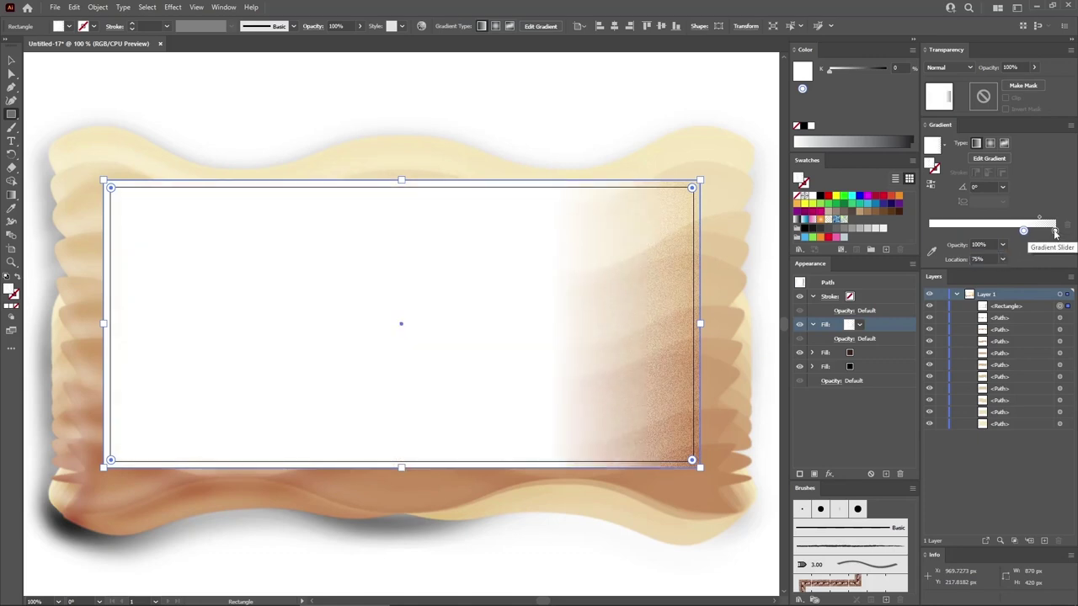
Add 0% opacity stops near 90% and 25%, placing a stop at 25%.
left_click_drag(1055, 231, 1034, 265)
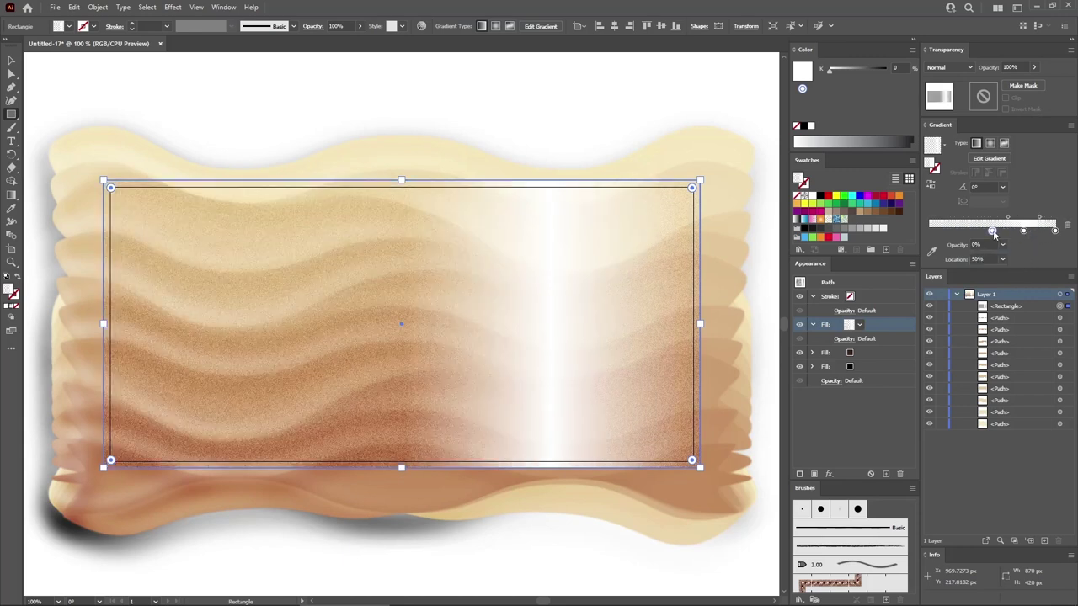
left_click_drag(993, 230, 929, 230)
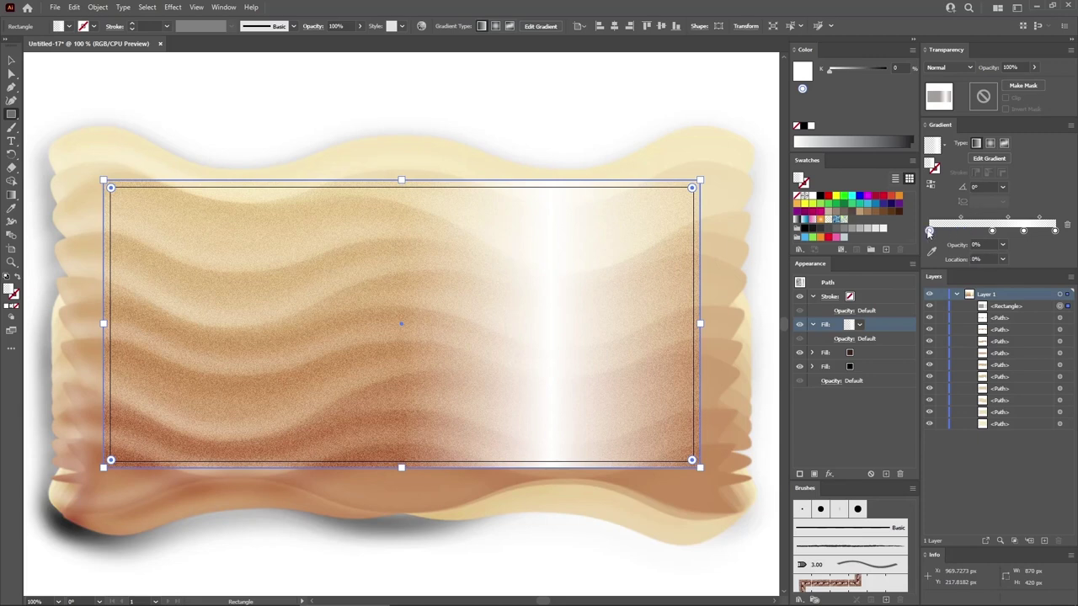
left_click(1023, 232)
left_click_drag(1023, 232, 973, 233)
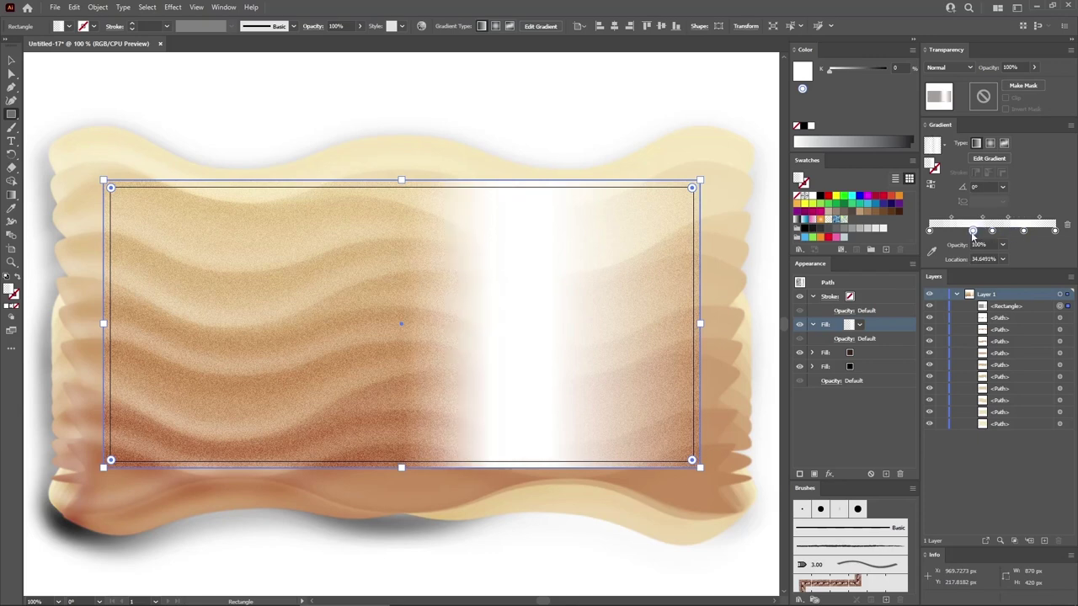
type("25")
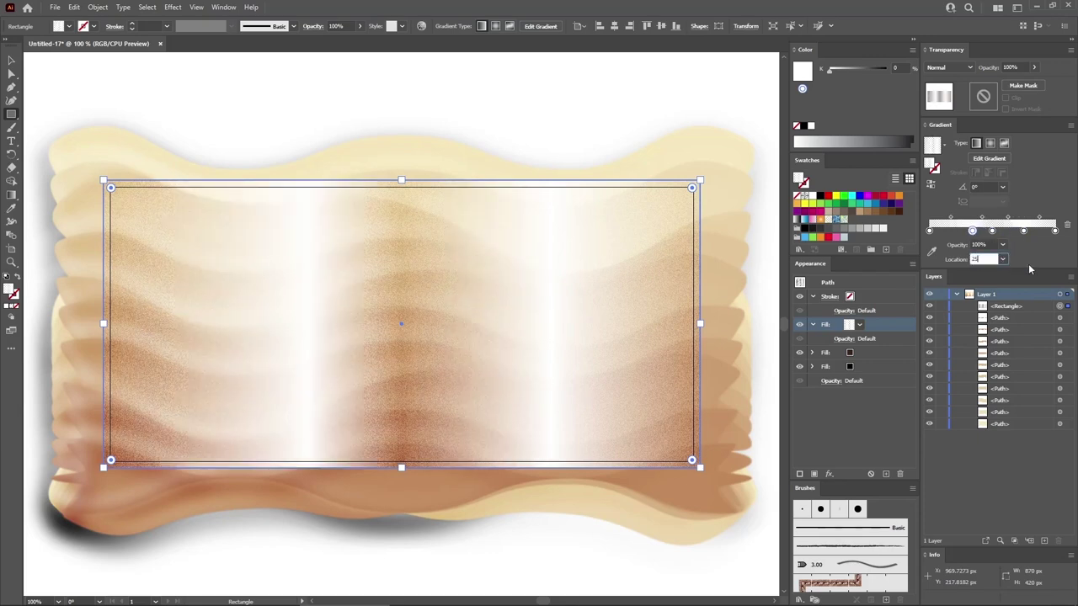
key("Return")
Set the gradient angle to 25°.
left_click(972, 187)
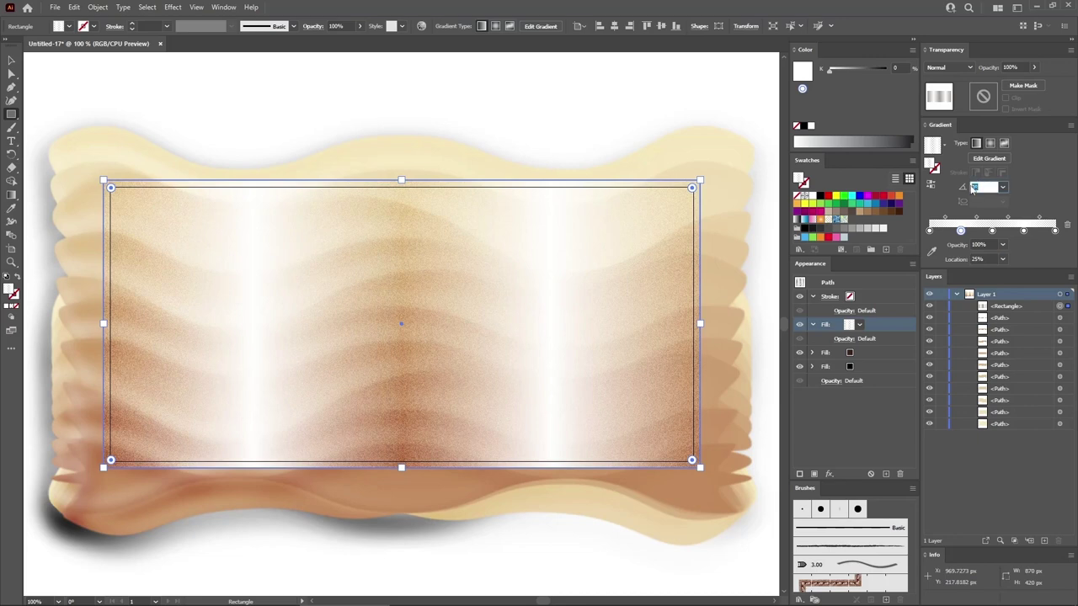
type("25")
key("Return")
key("v")
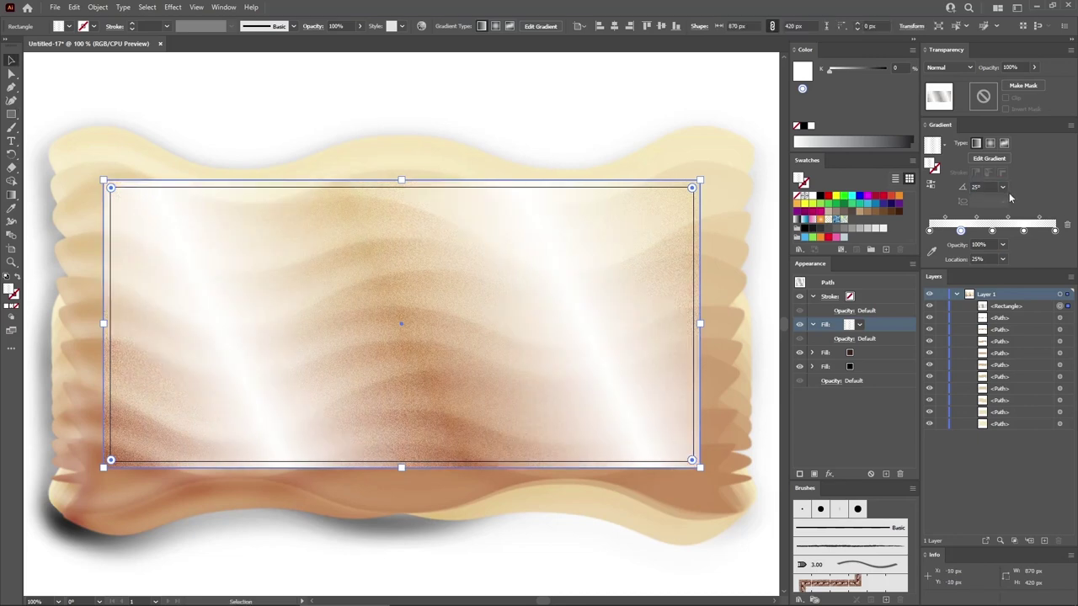
Set the gradient fill's blend mode to Soft Light.
left_click(844, 340)
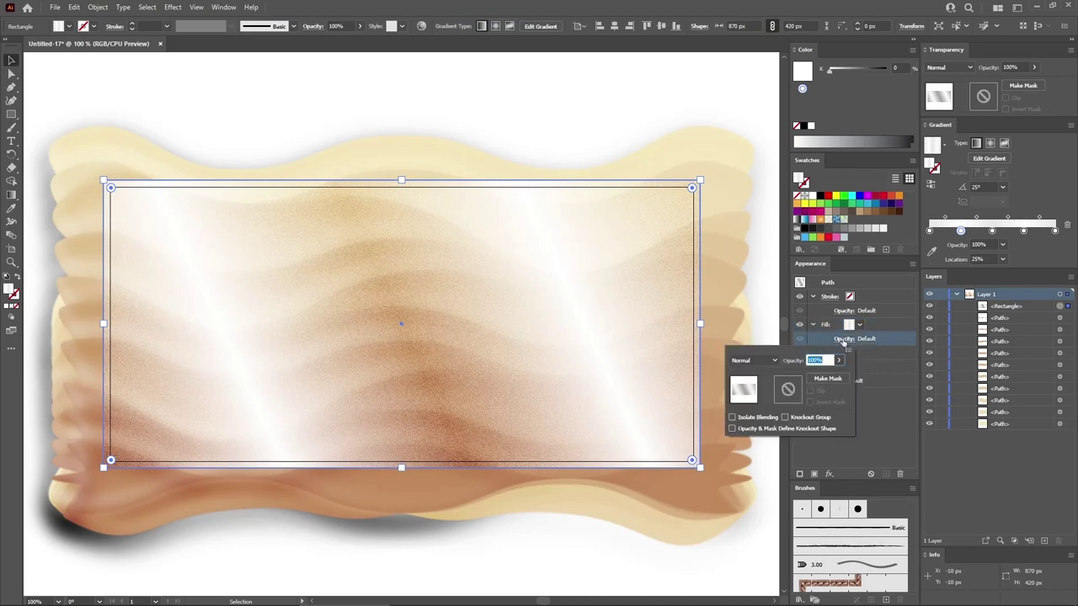
left_click(758, 361)
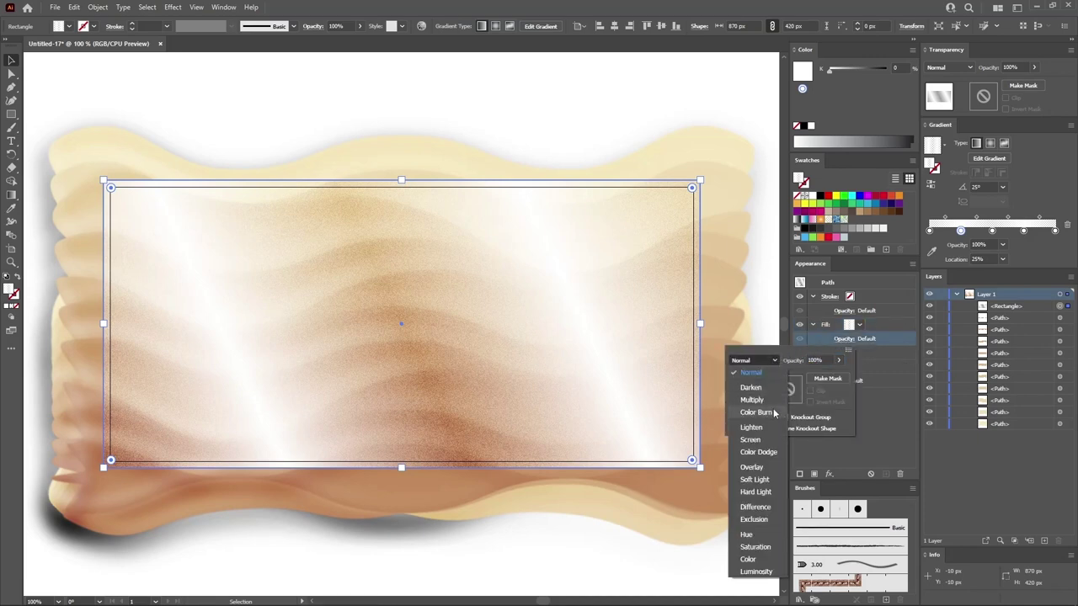
left_click(752, 480)
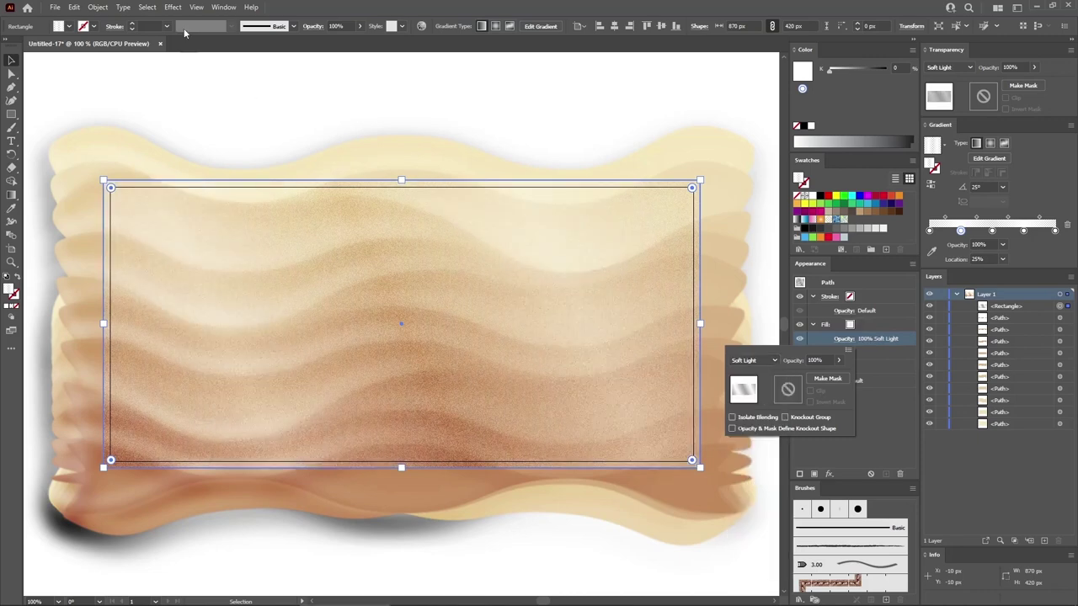
Apply the Sketch > Reticulation effect with density 15 to the gradient fill.
left_click(174, 7)
mouse_move(222, 231)
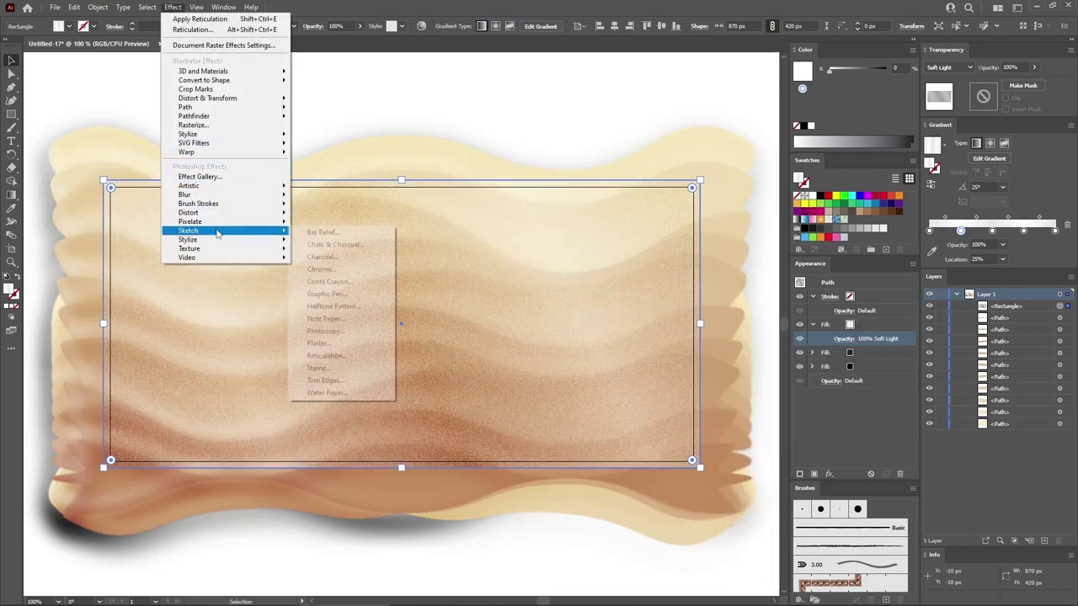
left_click(328, 355)
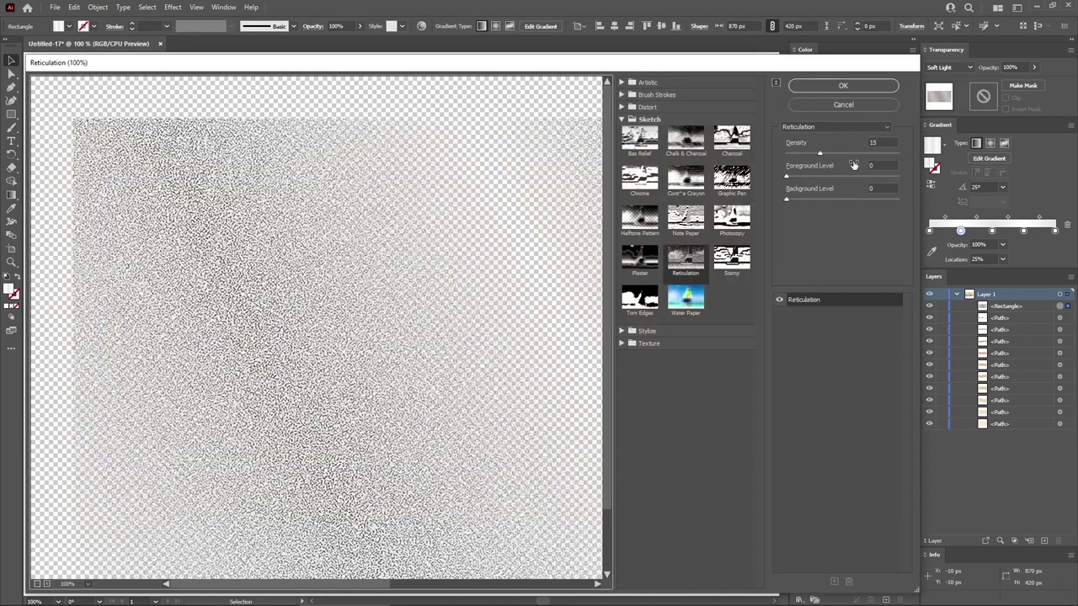
double_click(868, 143)
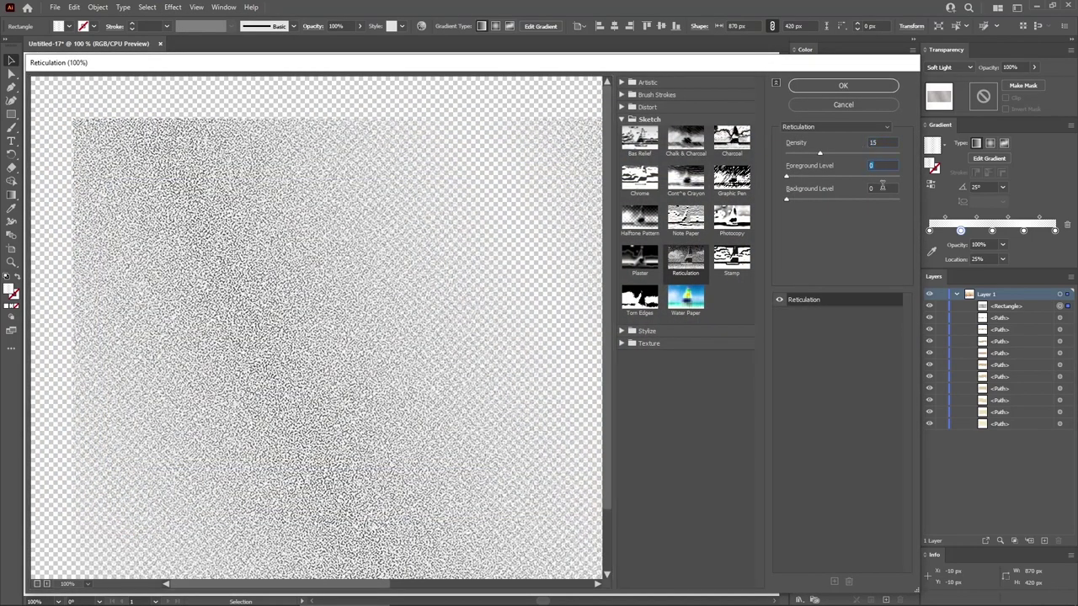
double_click(855, 190)
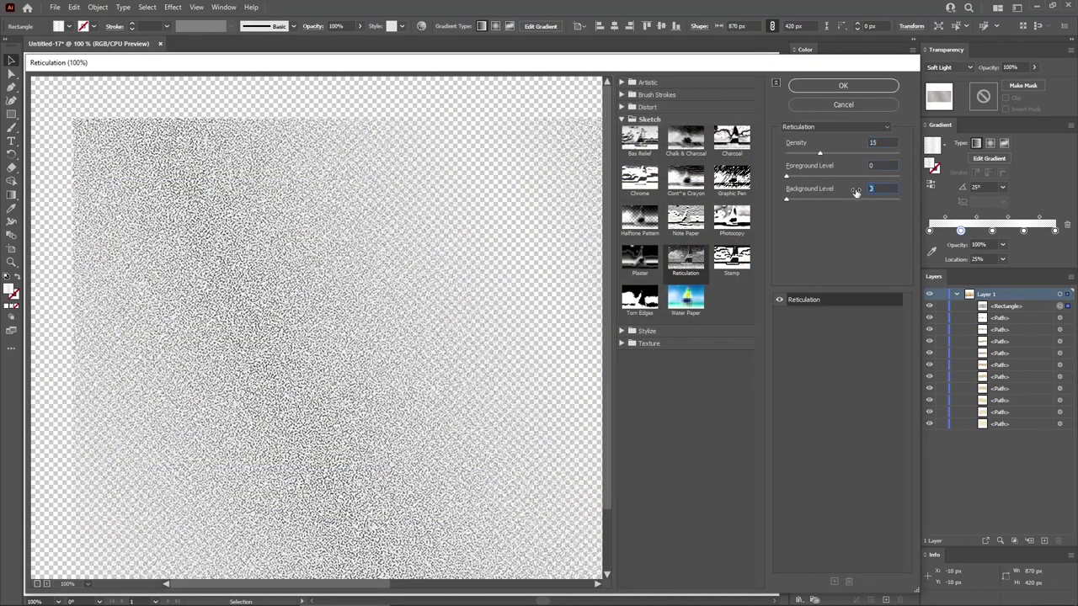
left_click(844, 86)
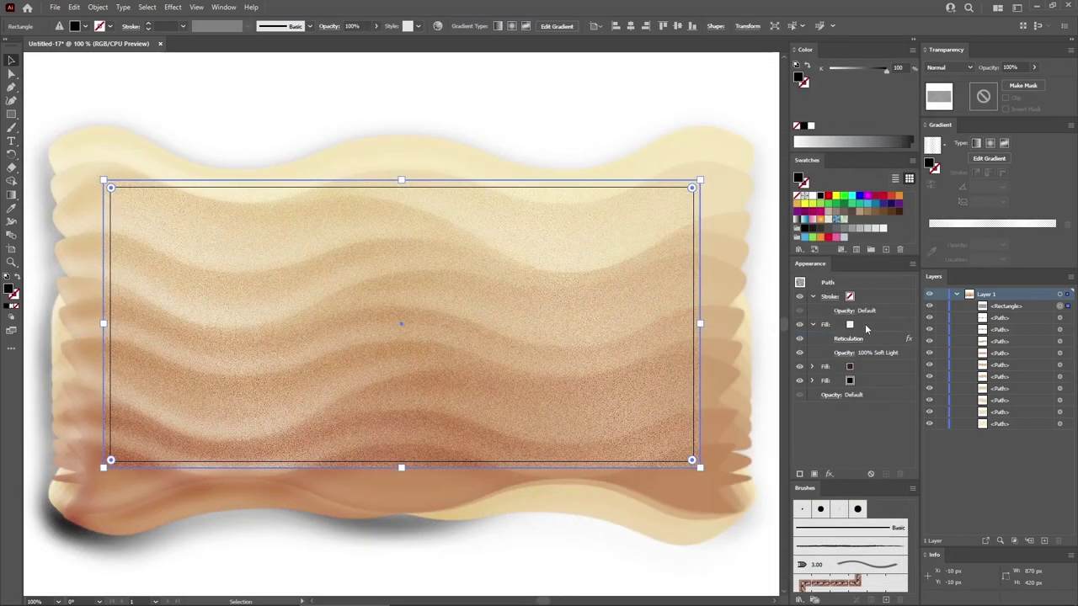
left_click(873, 327)
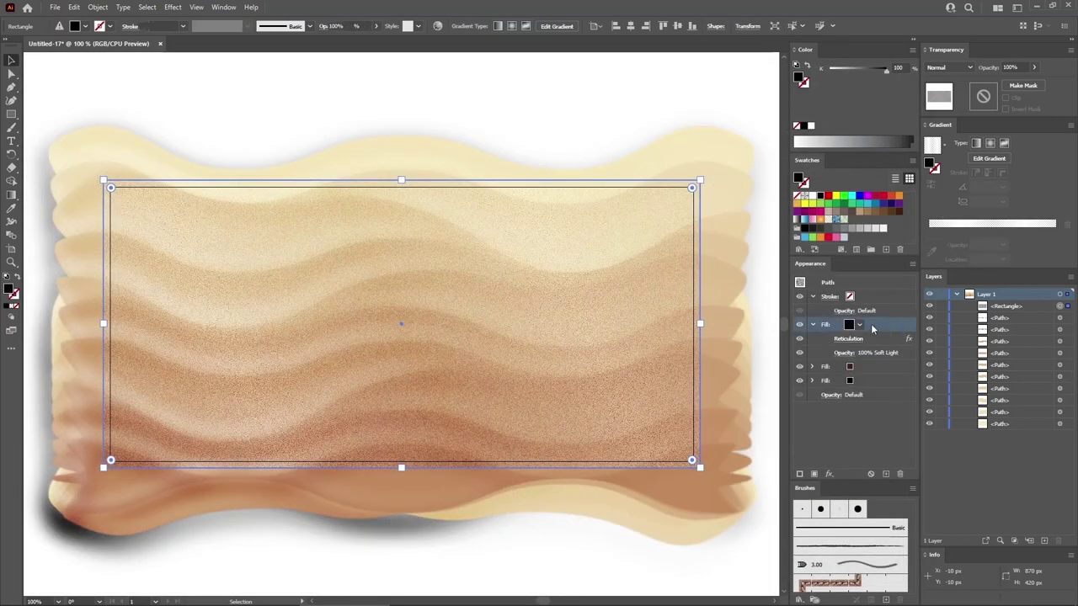
Apply Angled Strokes (balance 50, length 15, sharpness 0) to the fill, then marquee-select the whole sign.
left_click(170, 8)
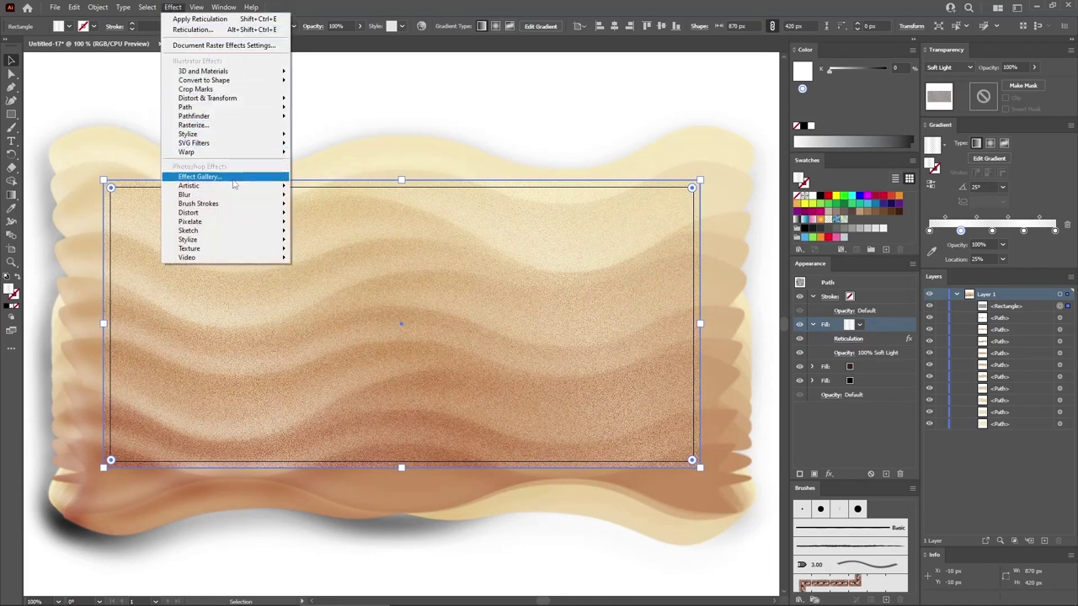
mouse_move(223, 205)
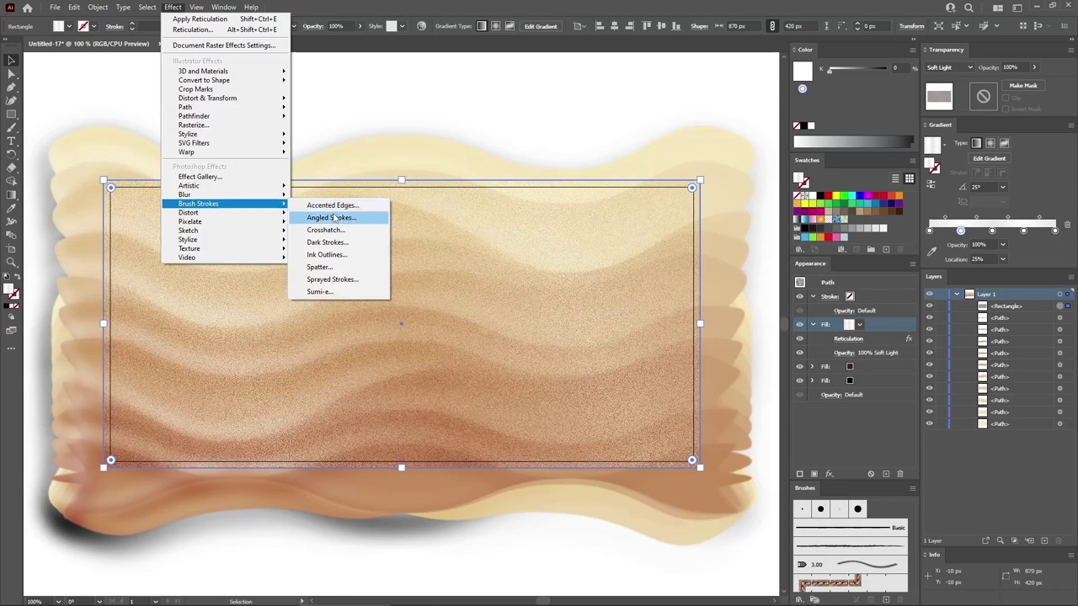
left_click(331, 218)
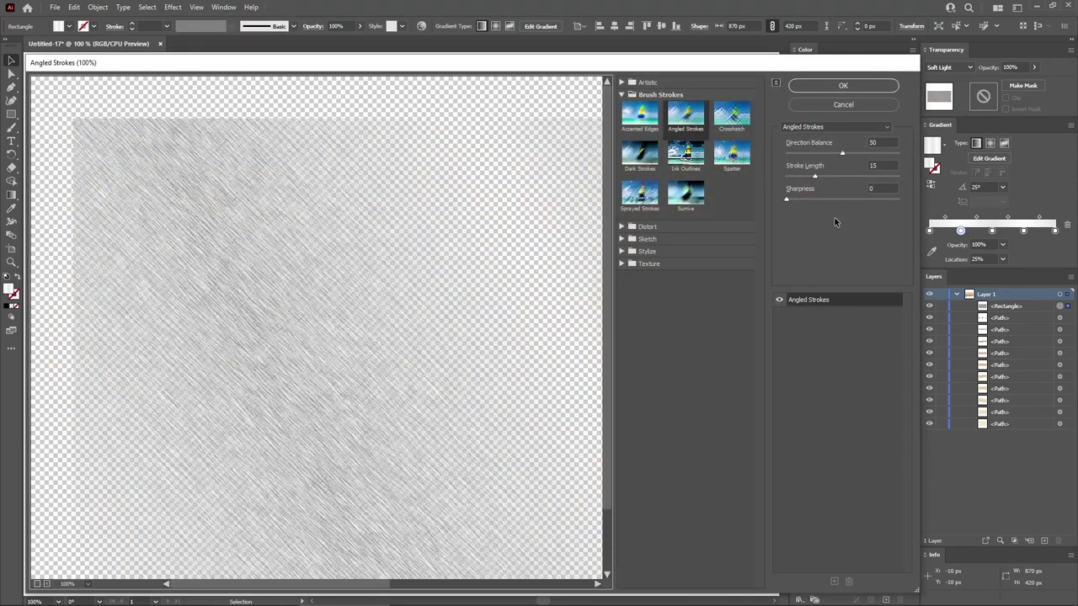
left_click(842, 154)
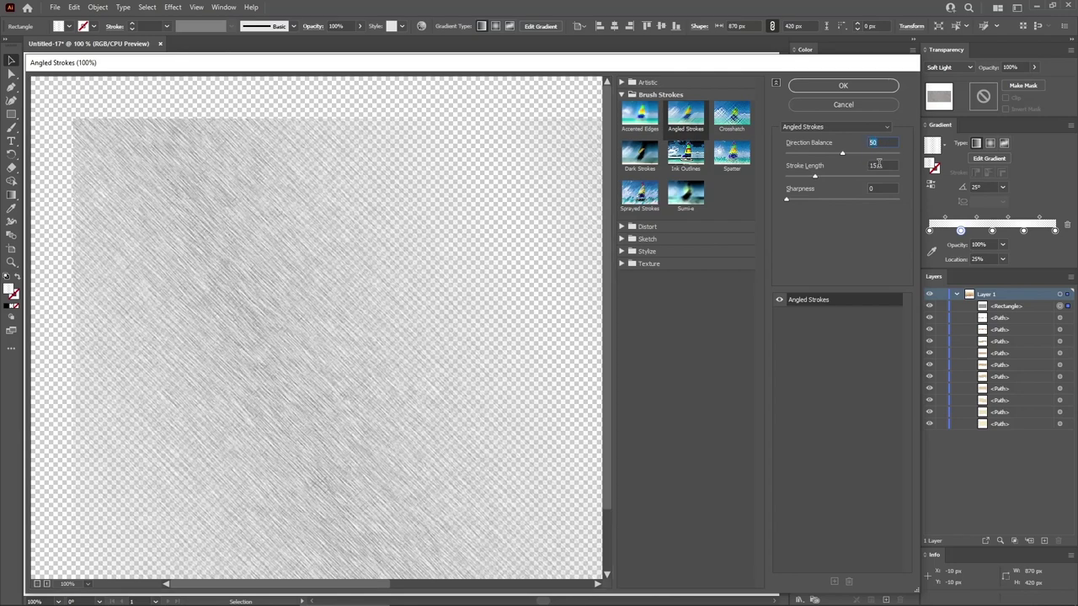
left_click(878, 165)
left_click(866, 192)
left_click(844, 86)
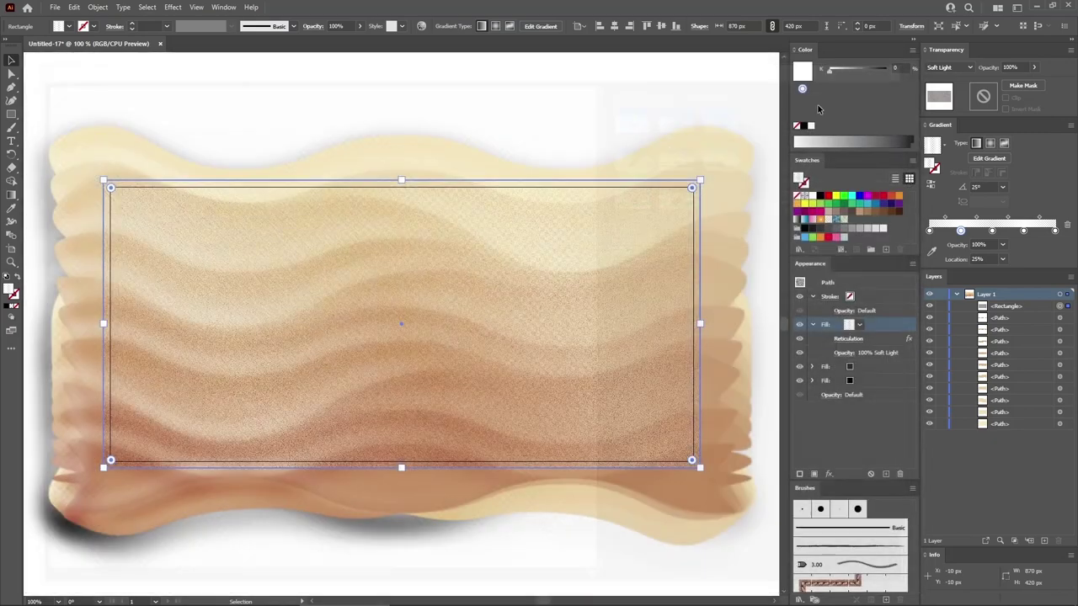
left_click(539, 85)
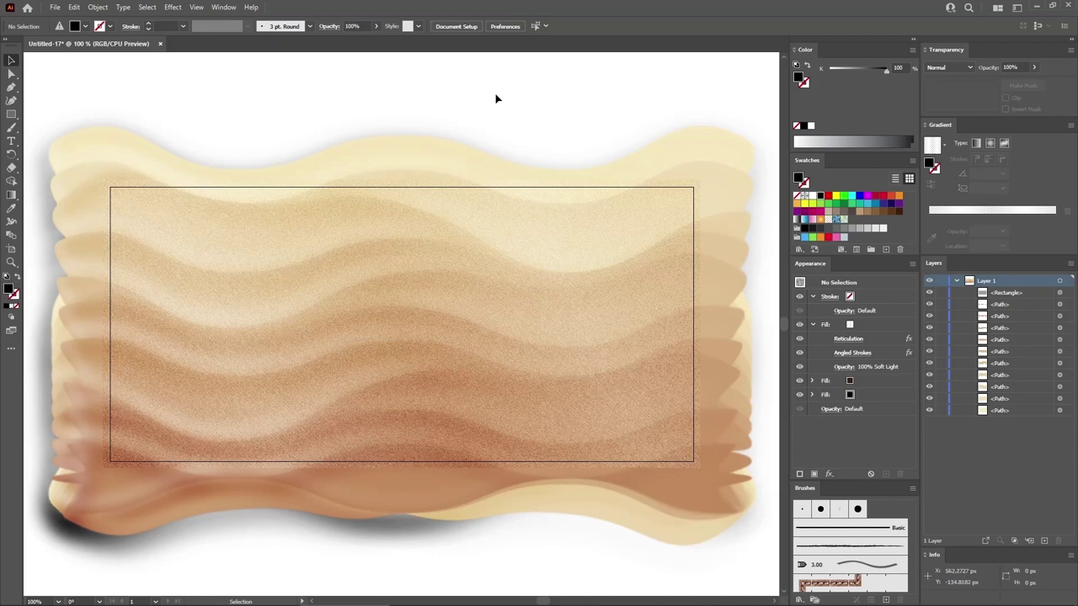
left_click_drag(495, 93, 304, 564)
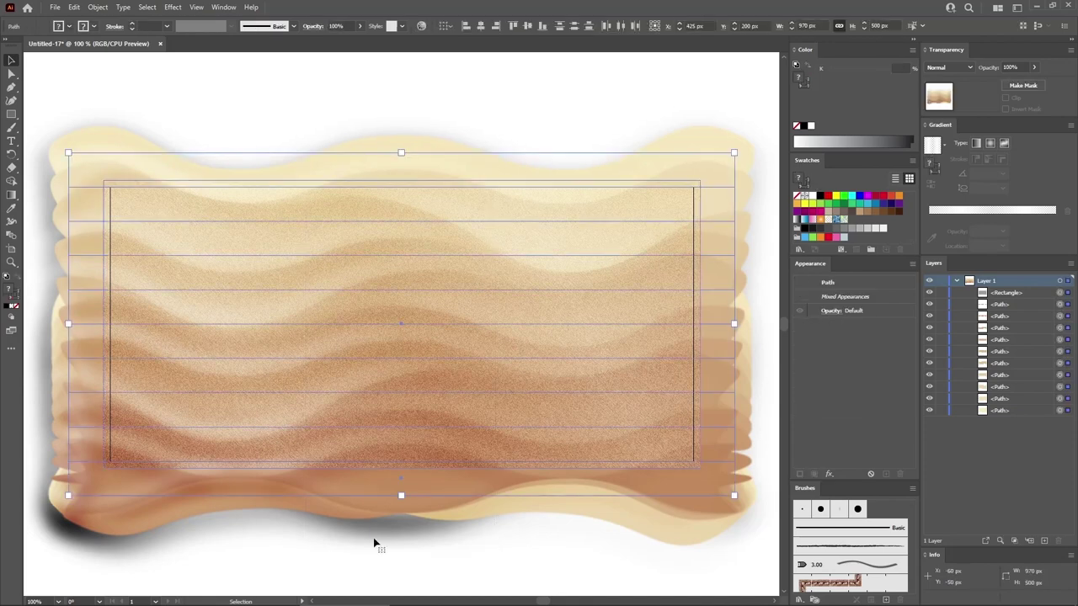
Group the sign, paste a copy in front and rotate it 180°.
key("ctrl+g")
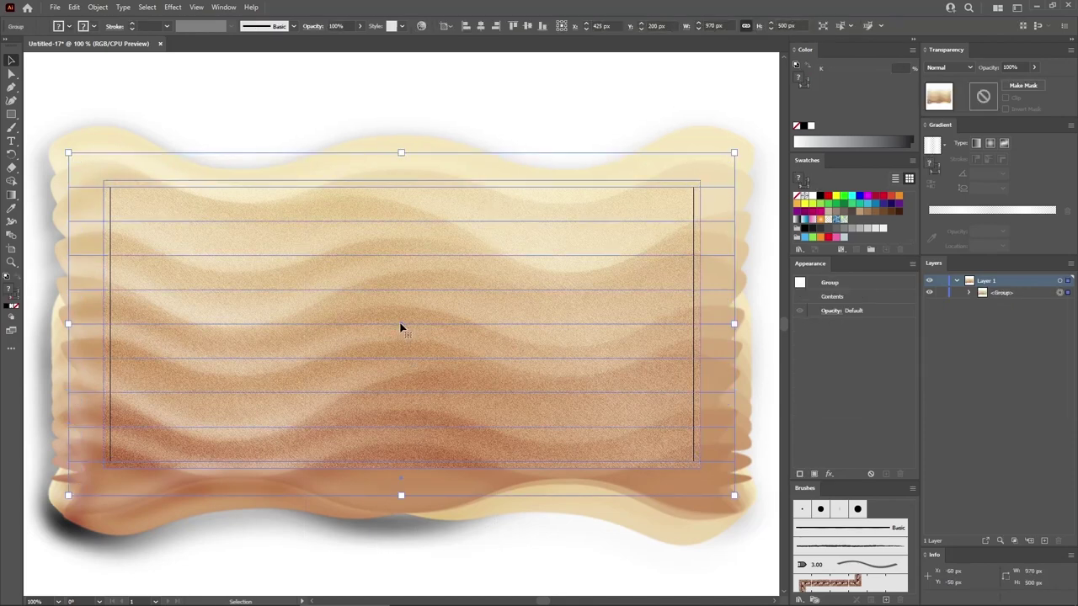
key("a")
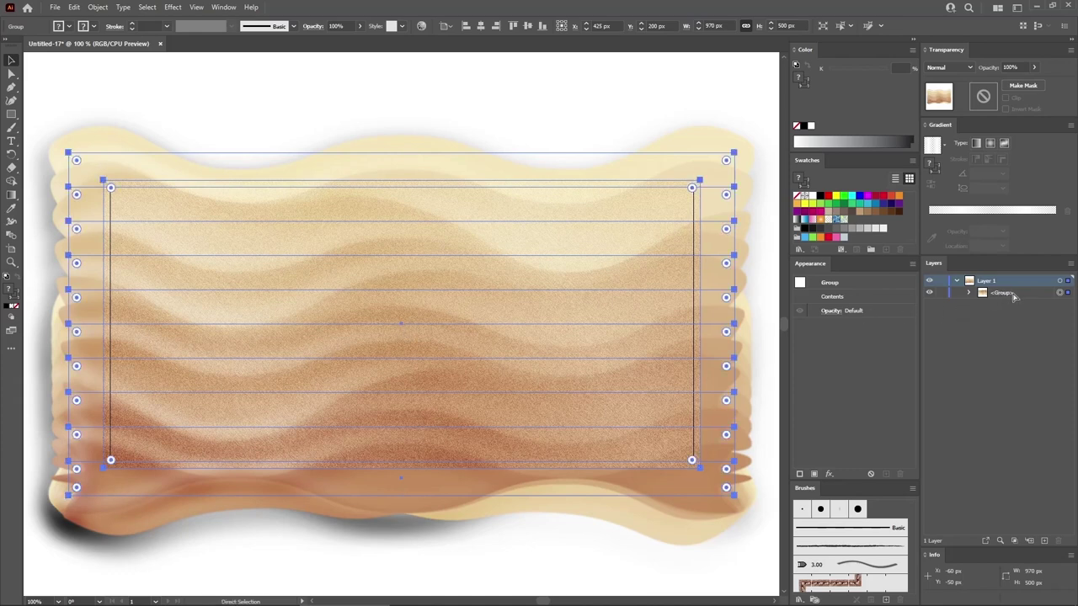
key("ctrl+c")
key("ctrl+f")
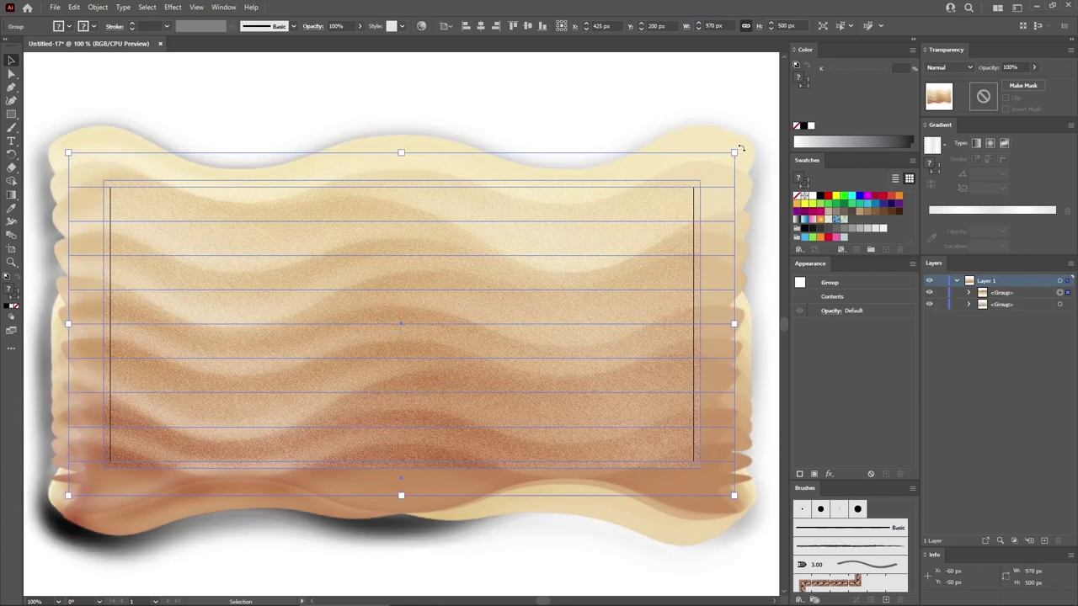
left_click_drag(741, 149, 199, 395)
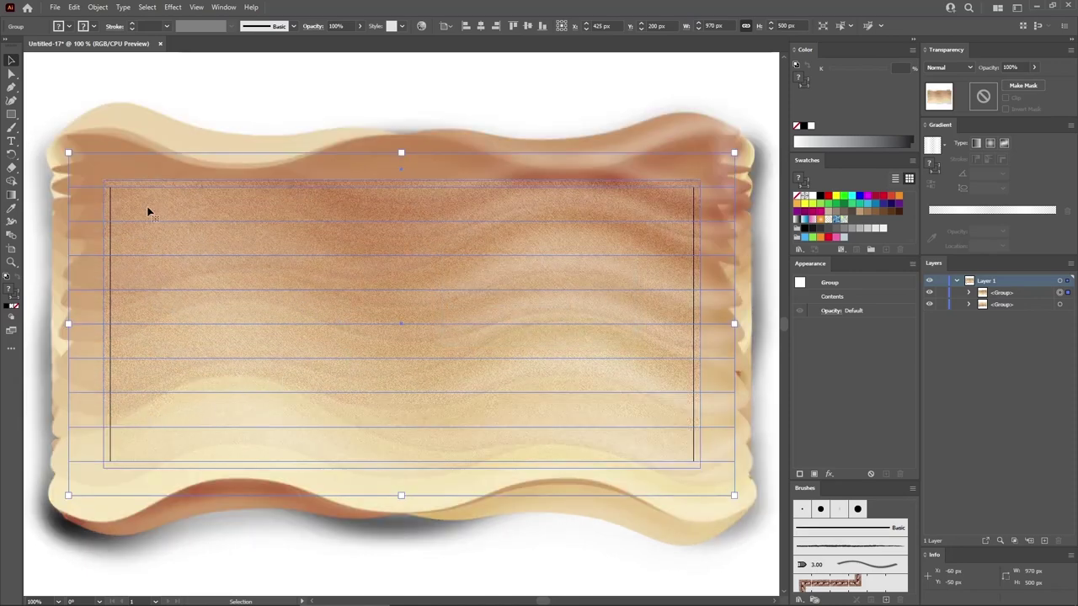
left_click(12, 140)
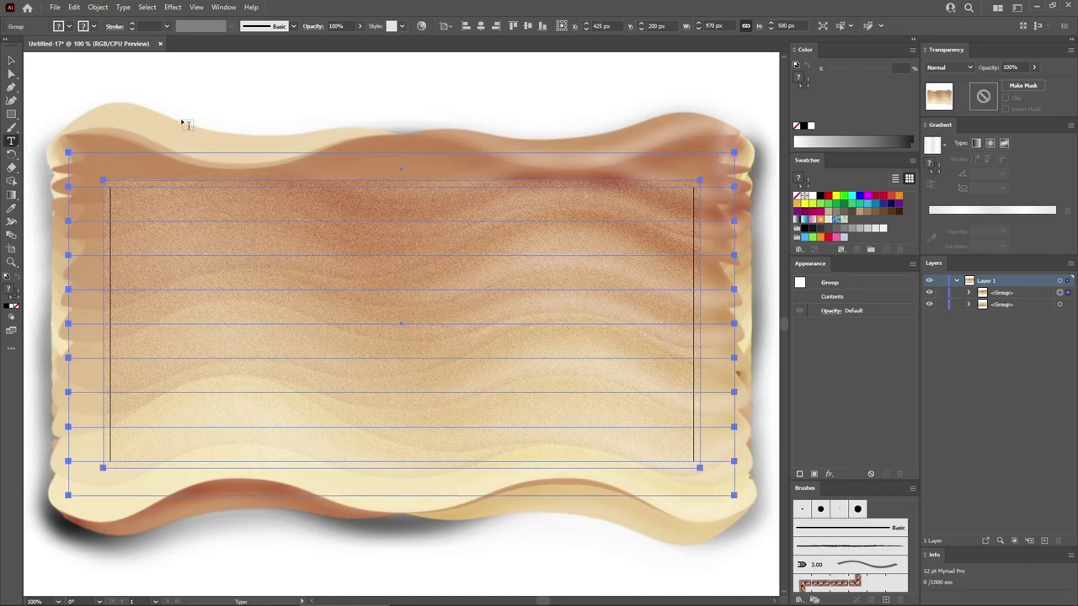
Set the type to the Wonder Boys font at 190 pt.
key("v")
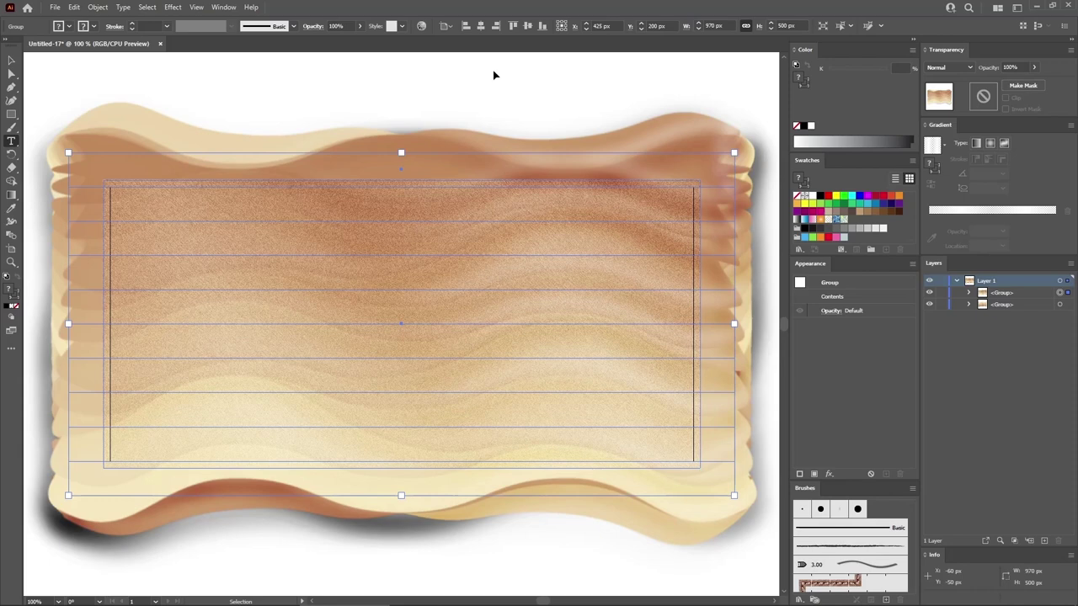
left_click(494, 75, "ctrl")
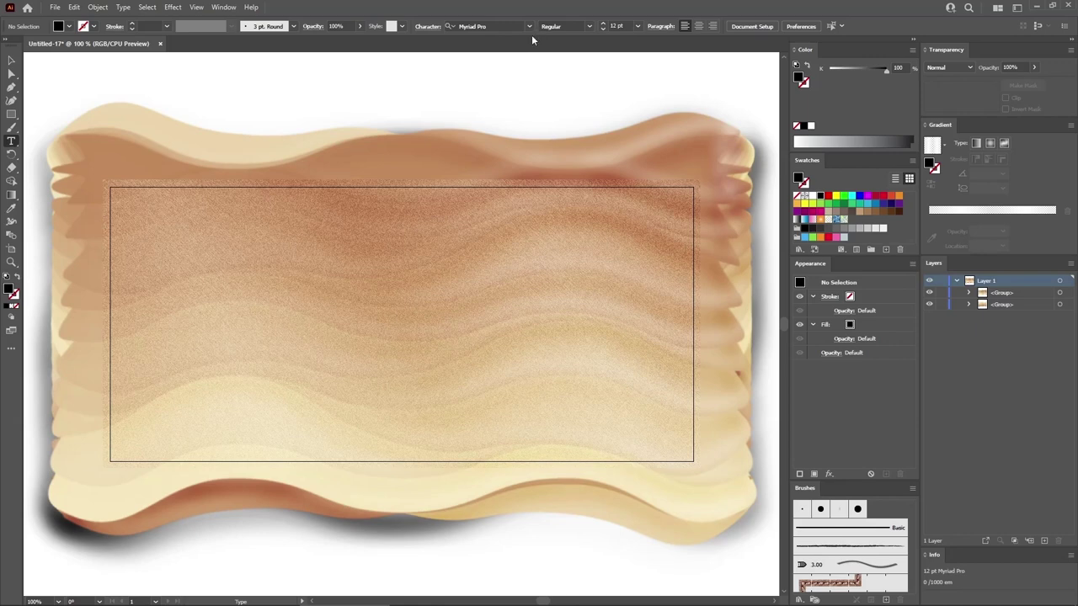
left_click(491, 26)
type("wonde")
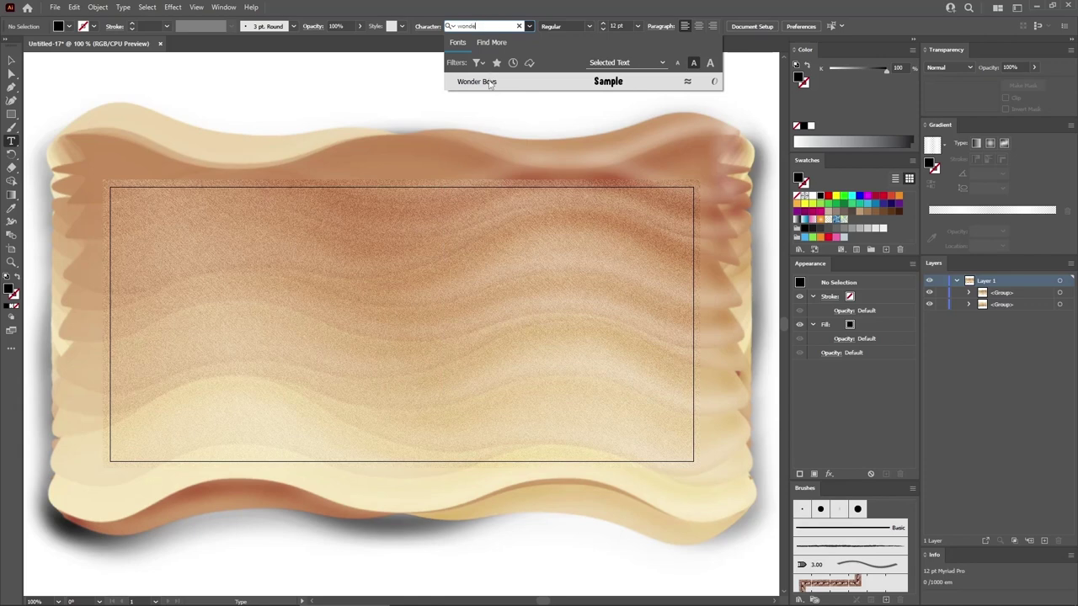
left_click(490, 82)
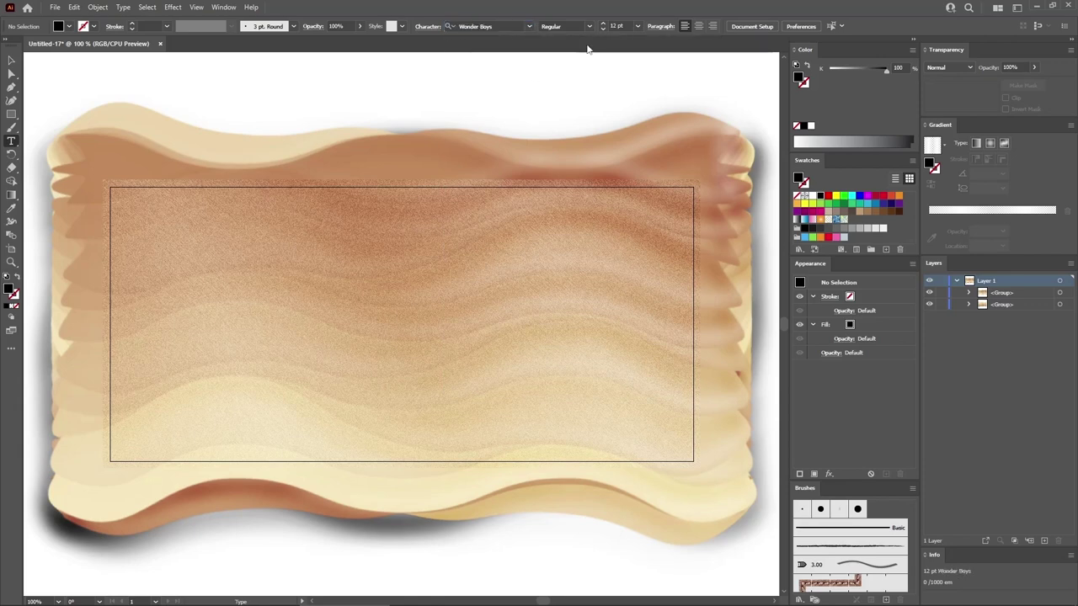
left_click(623, 26)
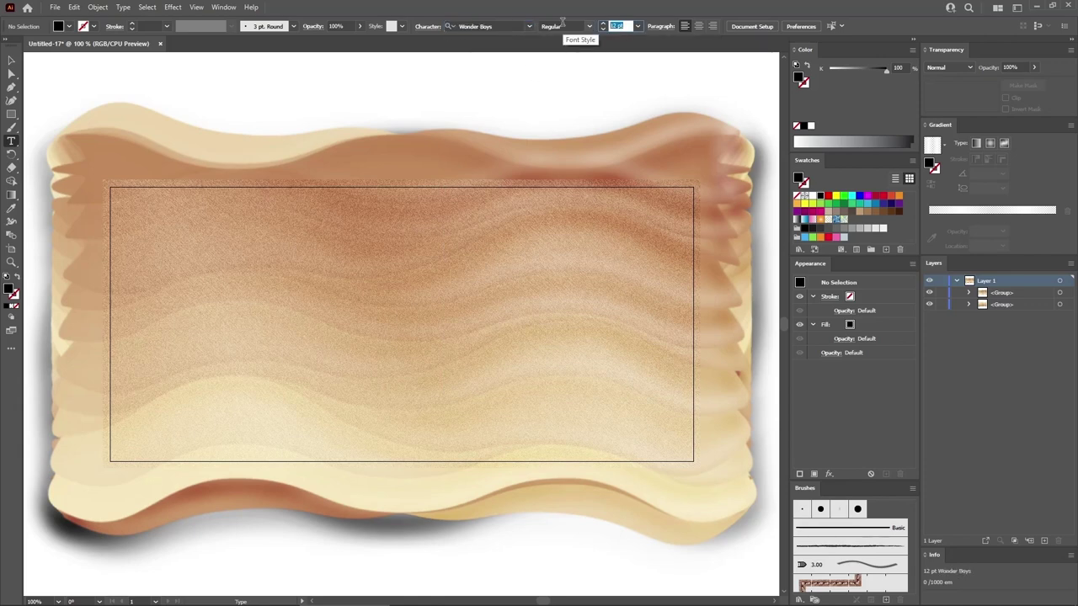
type("190")
key("Return")
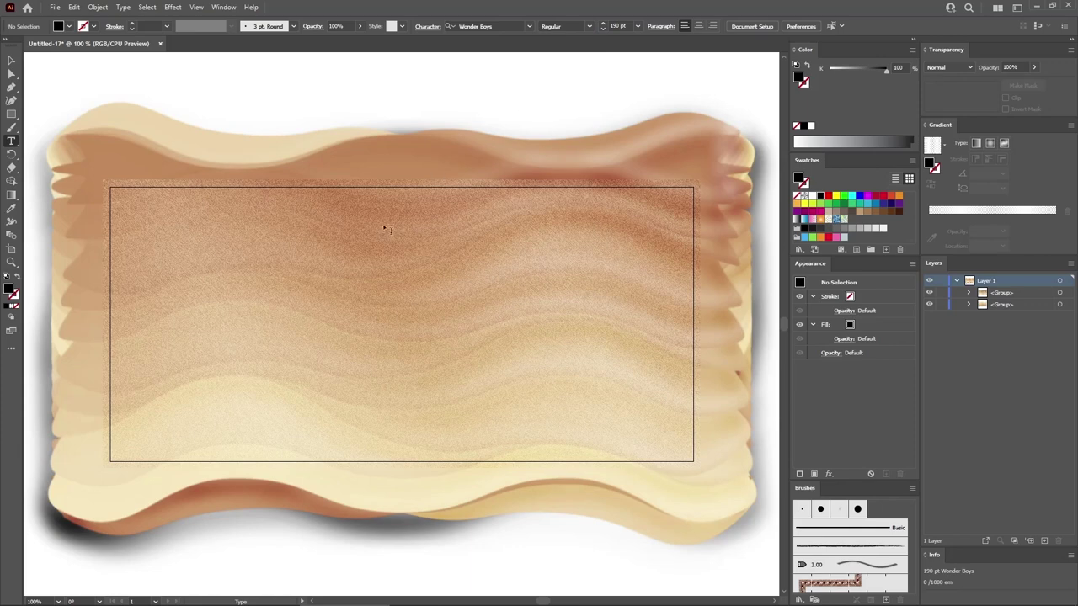
Type 'SUMMER' across the upper middle of the sign.
left_click(217, 312)
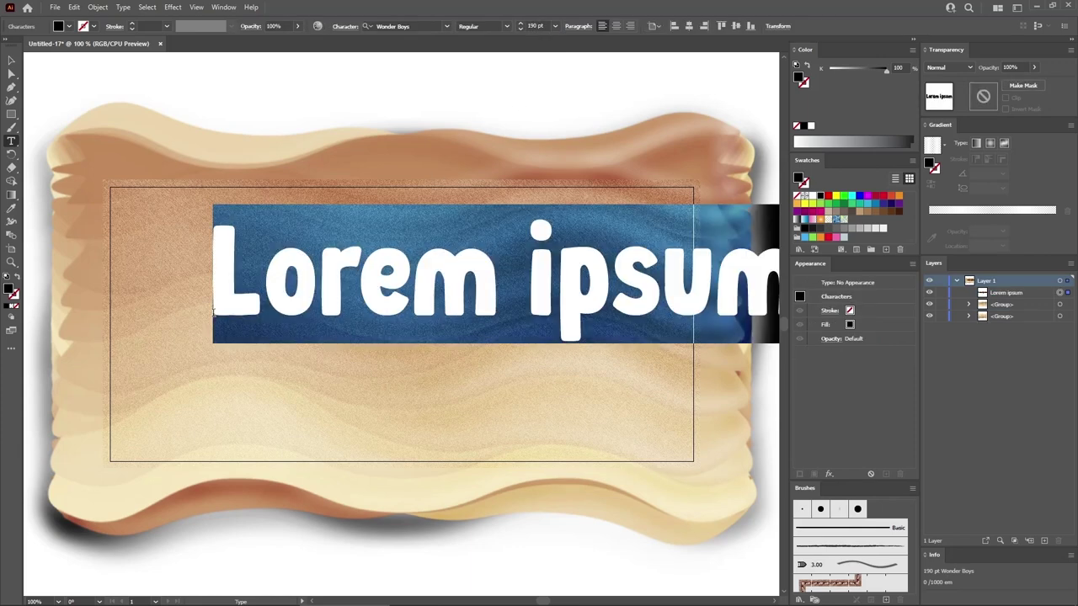
type("SUMMER")
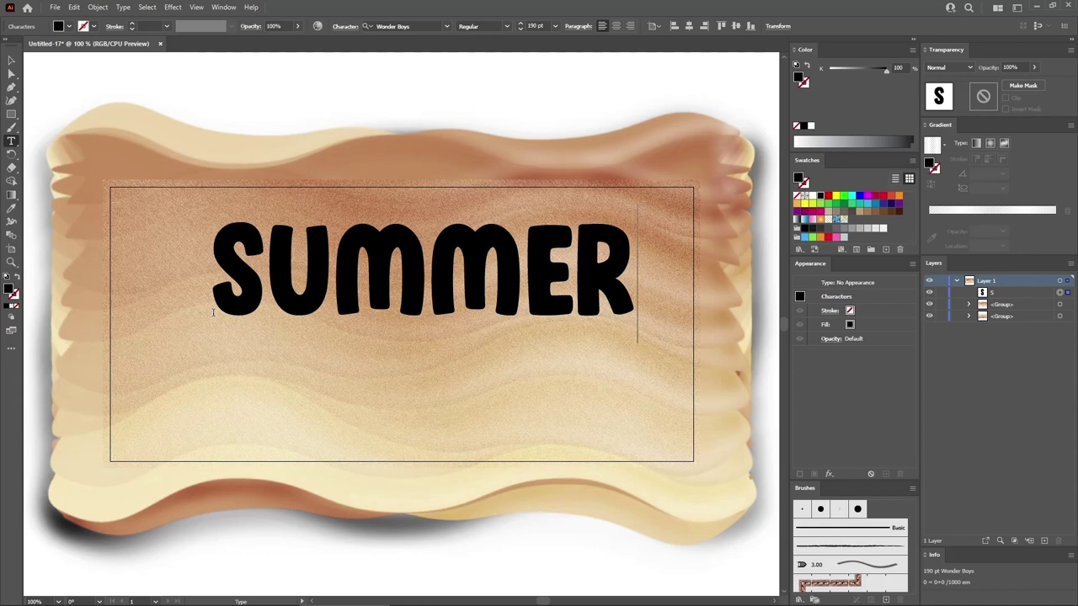
key("Escape")
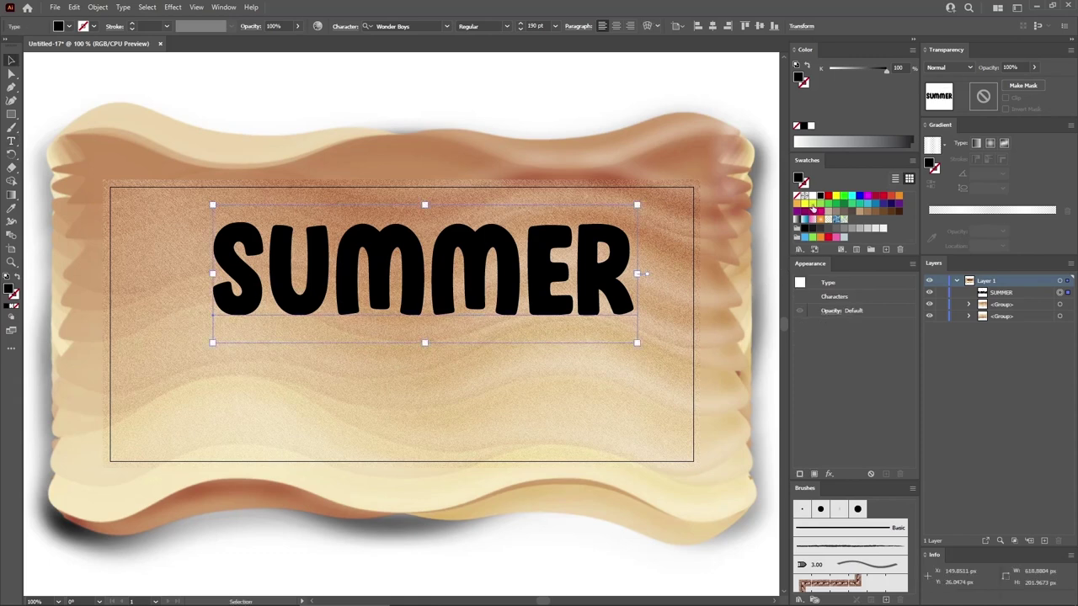
Fill SUMMER white, align it to the artboard centre, and add the sand group to the selection.
left_click(813, 197)
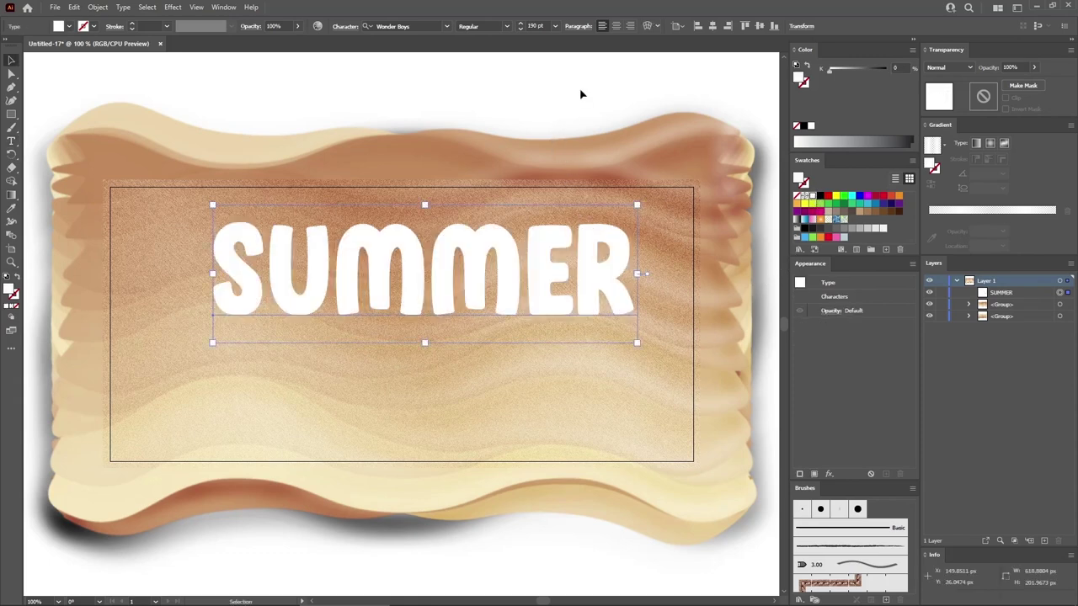
left_click(712, 26)
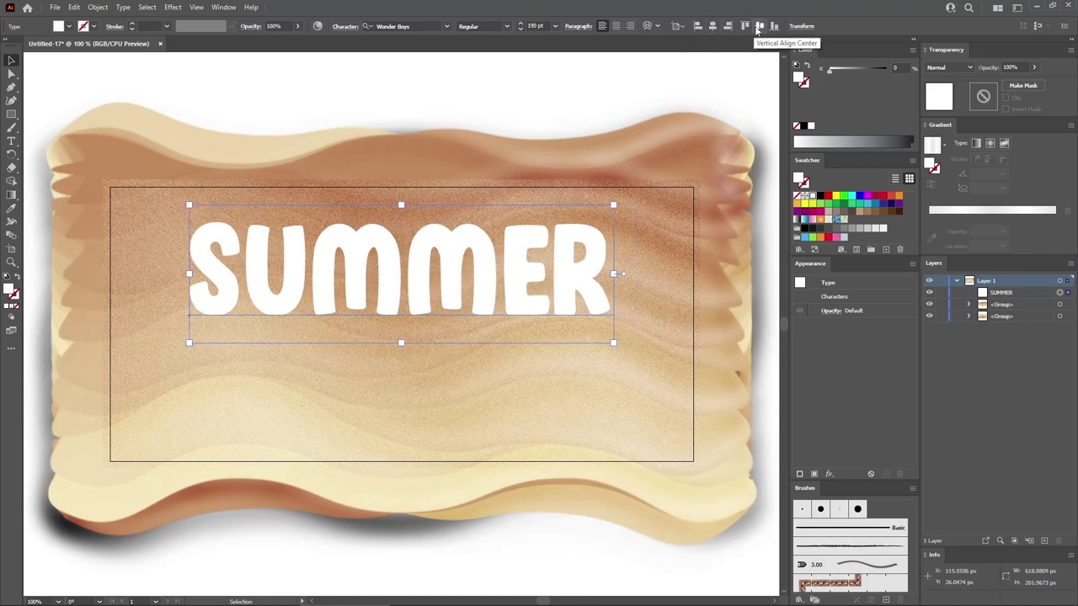
left_click(760, 26)
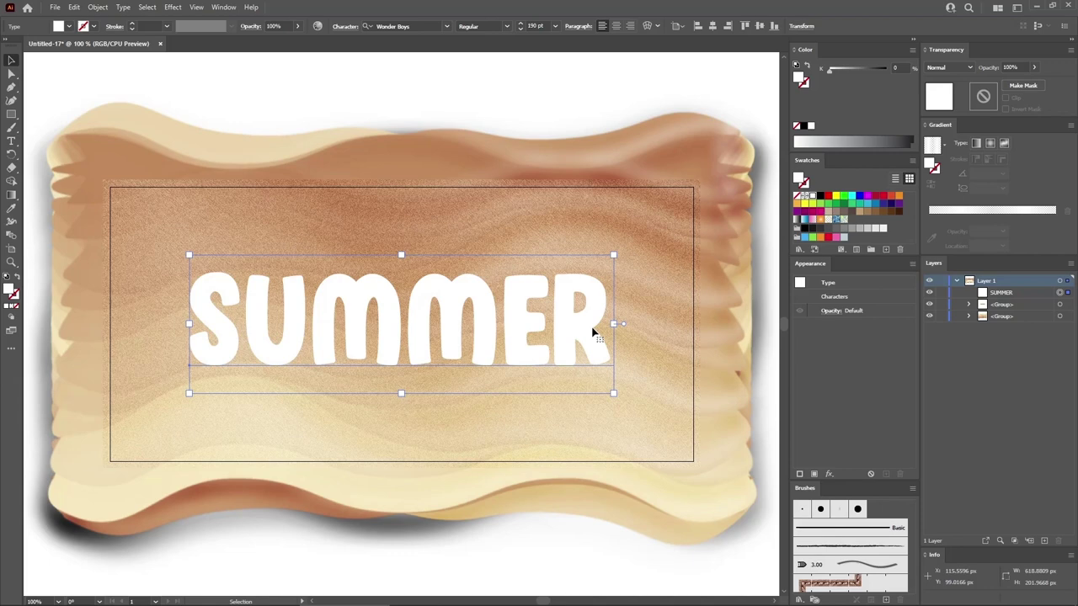
key("a")
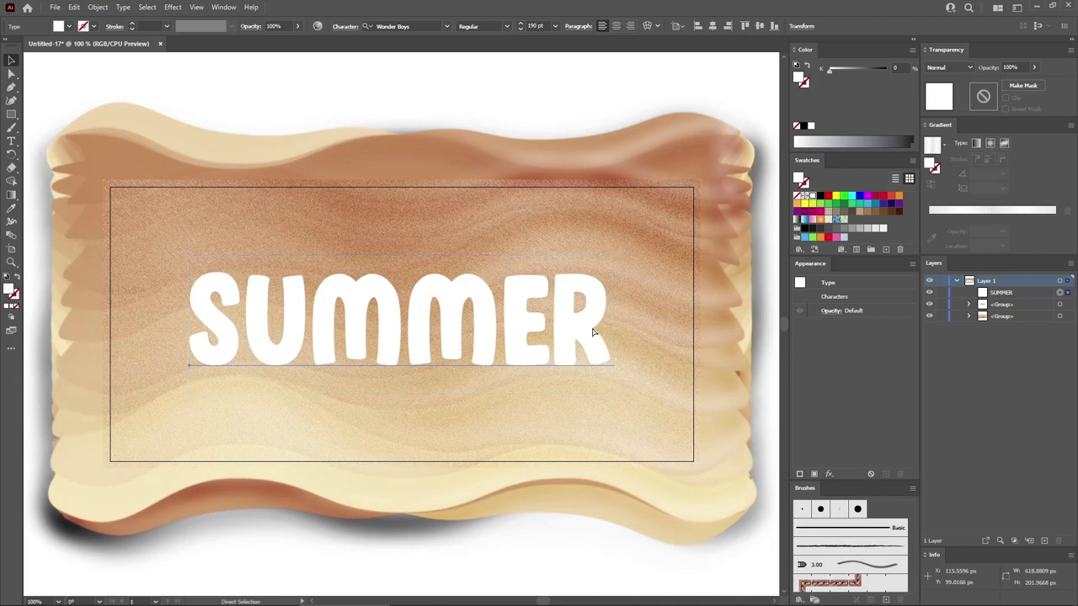
key("v")
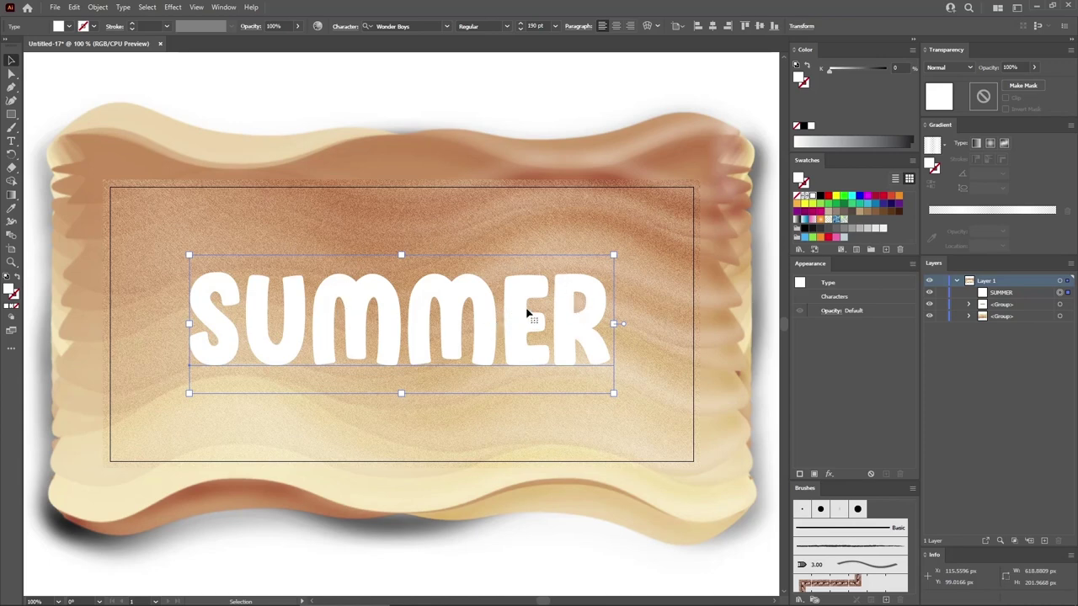
left_click(665, 261, "shift")
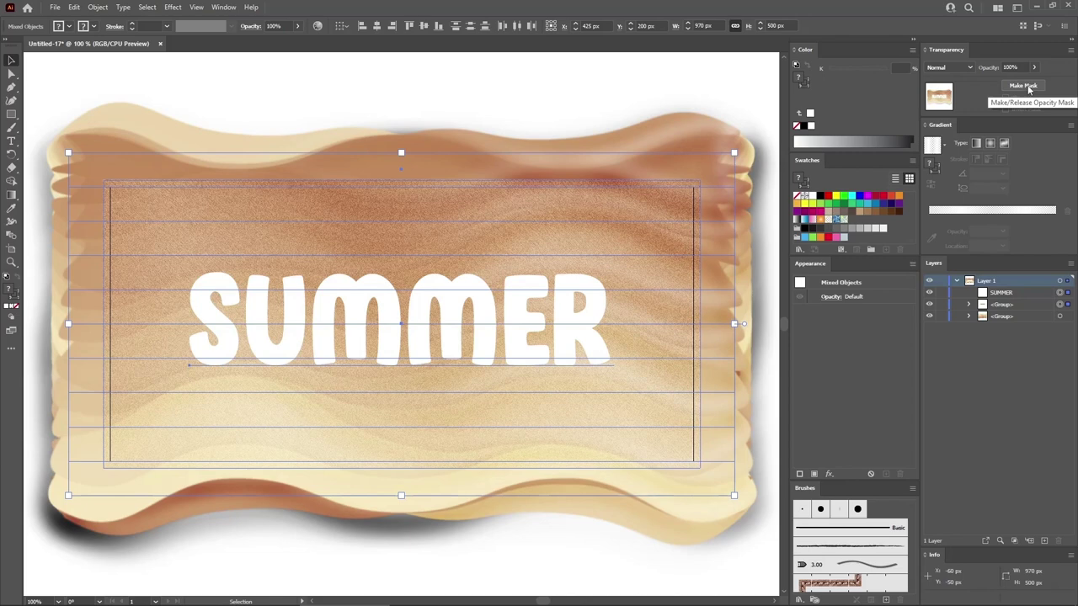
Make an opacity mask from SUMMER so it looks pressed into the sand.
left_click(1024, 86)
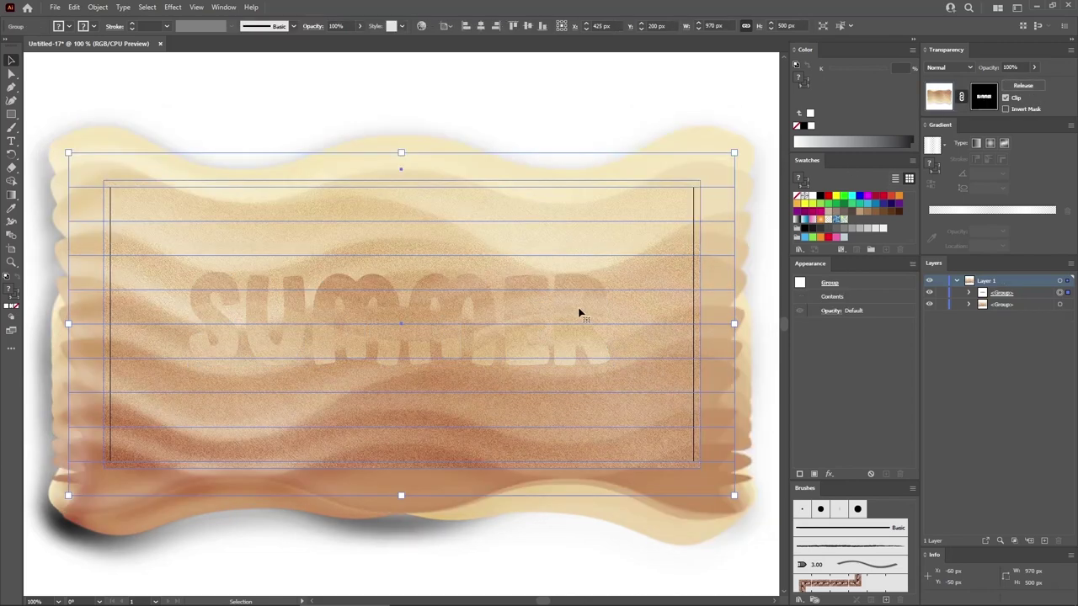
left_click(534, 92)
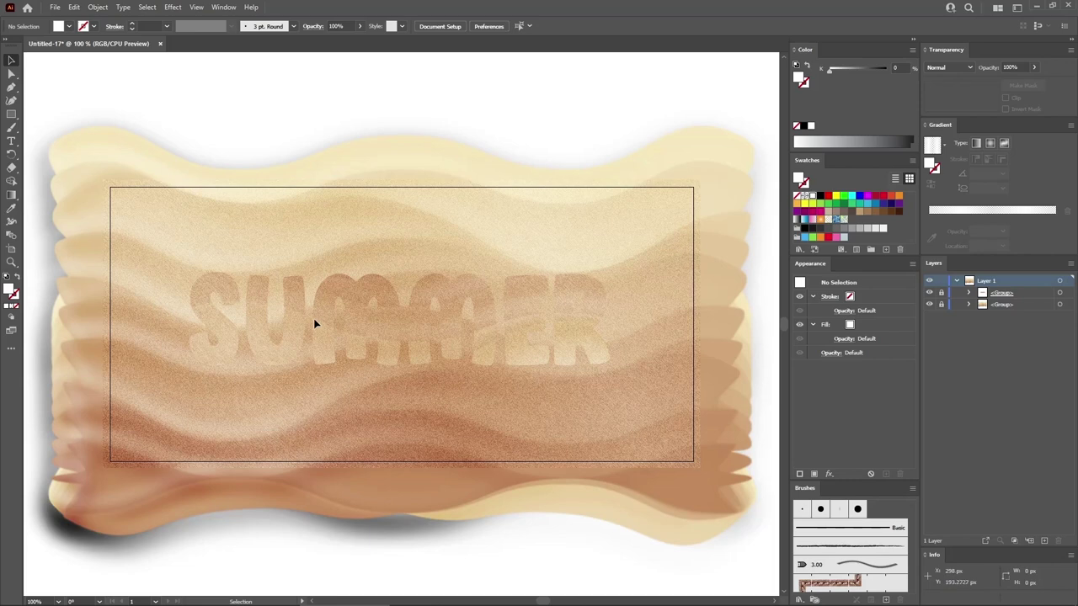
left_click_drag(11, 114, 47, 127)
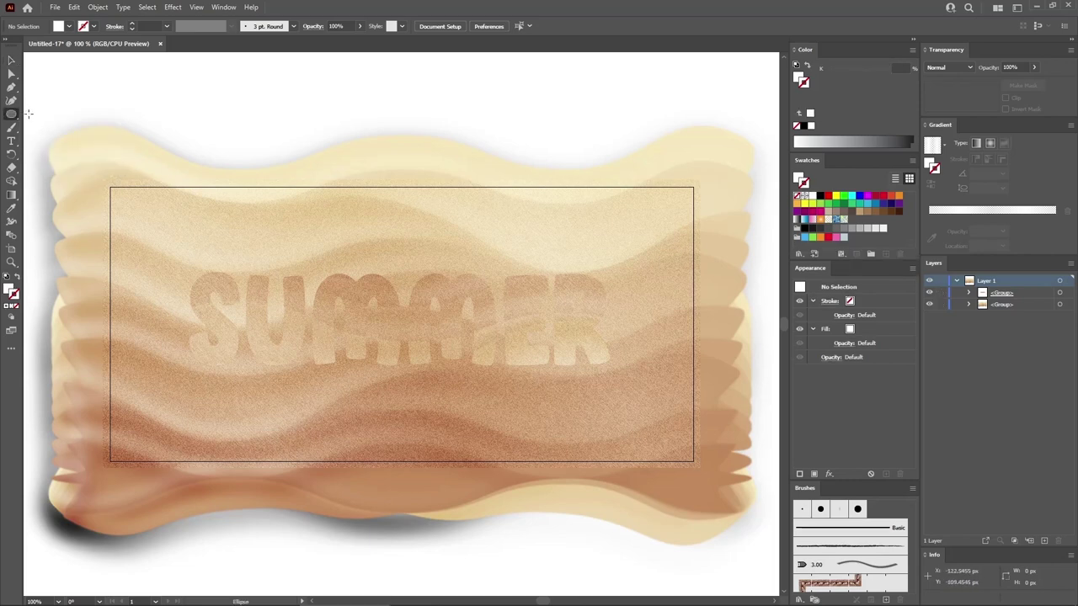
Draw a 10 × 10 px circle filled black.
left_click(236, 109)
left_click(521, 246)
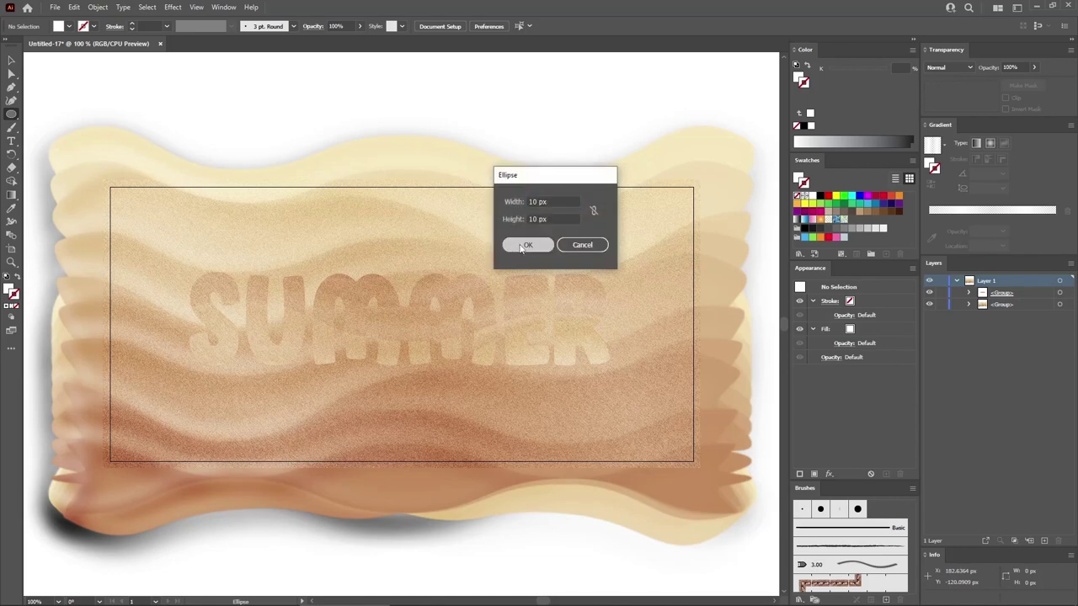
left_click(880, 327)
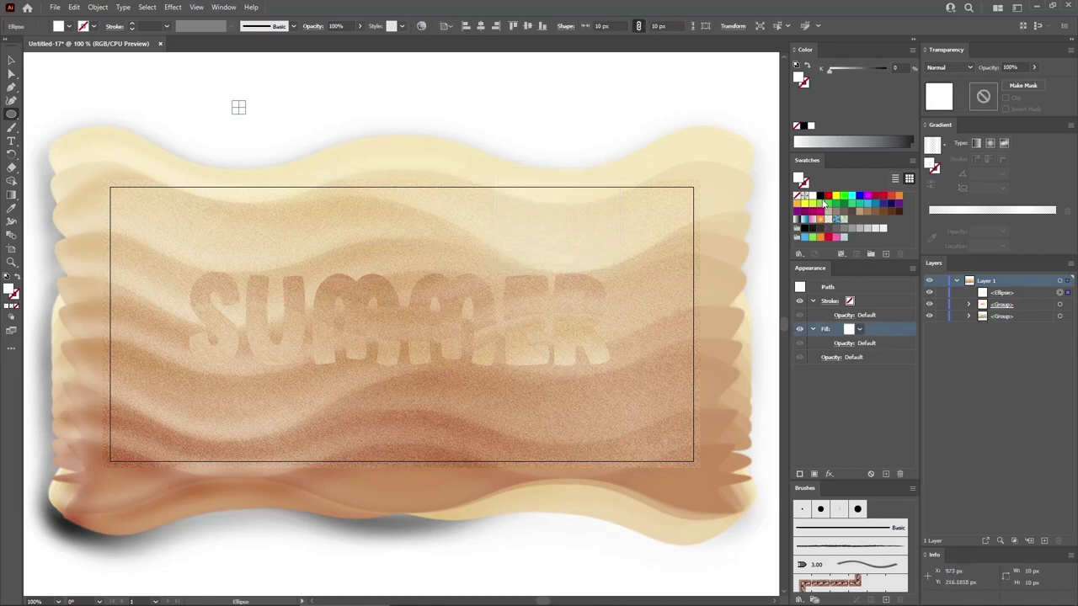
left_click(821, 199)
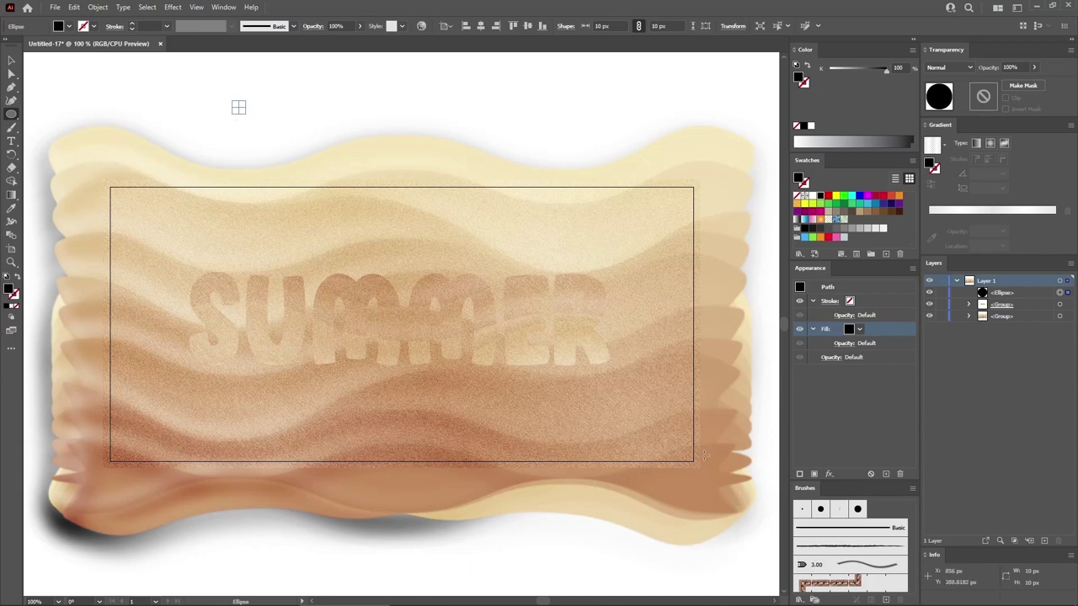
Select all unused brushes in the Brushes panel and delete them.
left_click(912, 489)
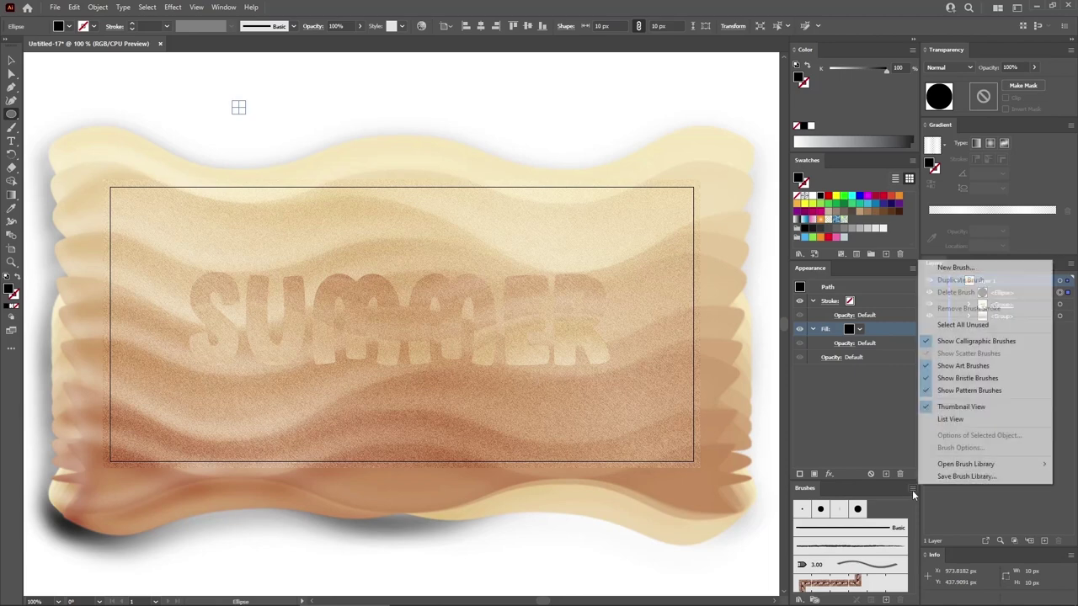
left_click(968, 326)
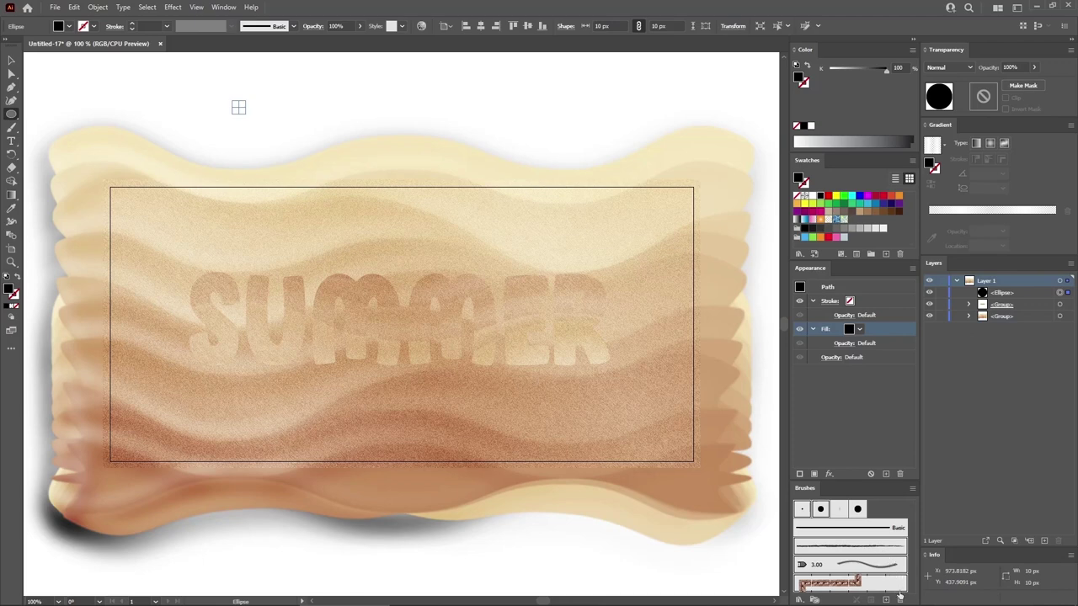
left_click(900, 599)
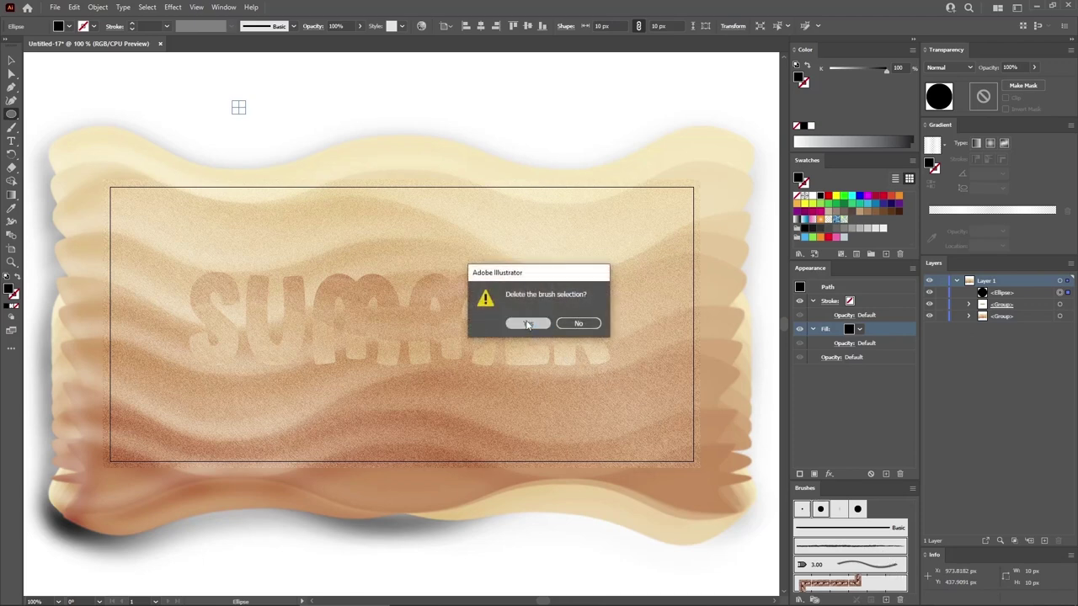
left_click(528, 324)
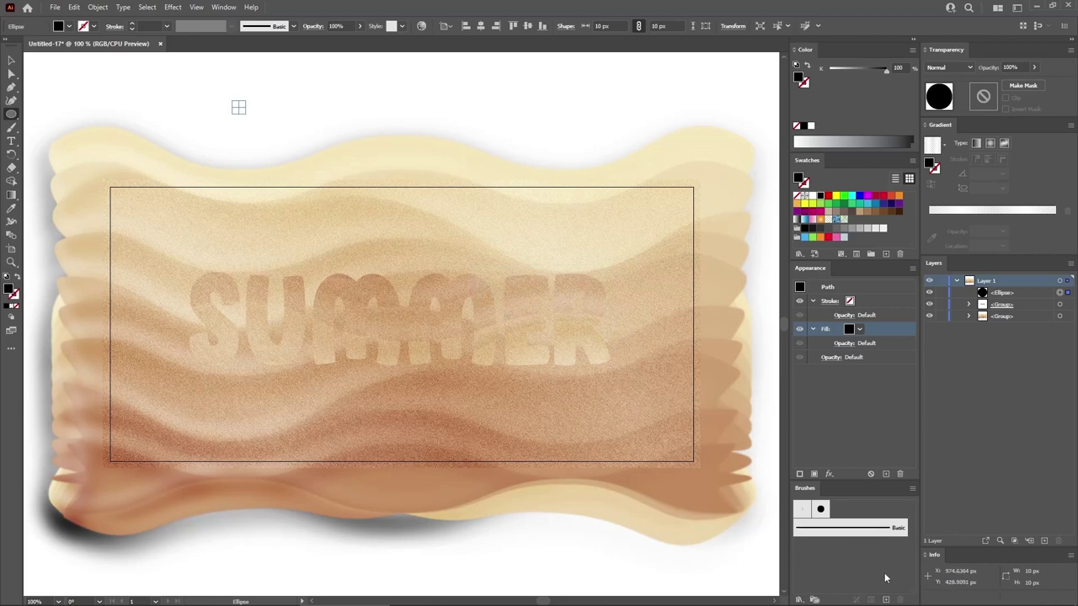
Create a new Scatter Brush from the circle with Random size, spacing and scatter.
left_click(886, 599)
left_click(664, 399)
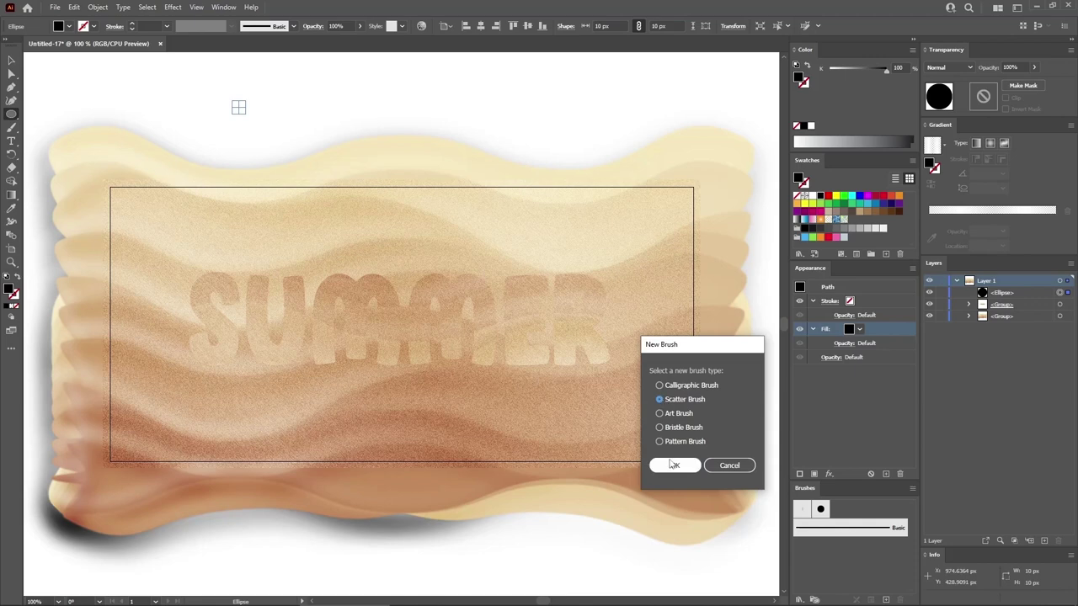
left_click(675, 465)
left_click(503, 363)
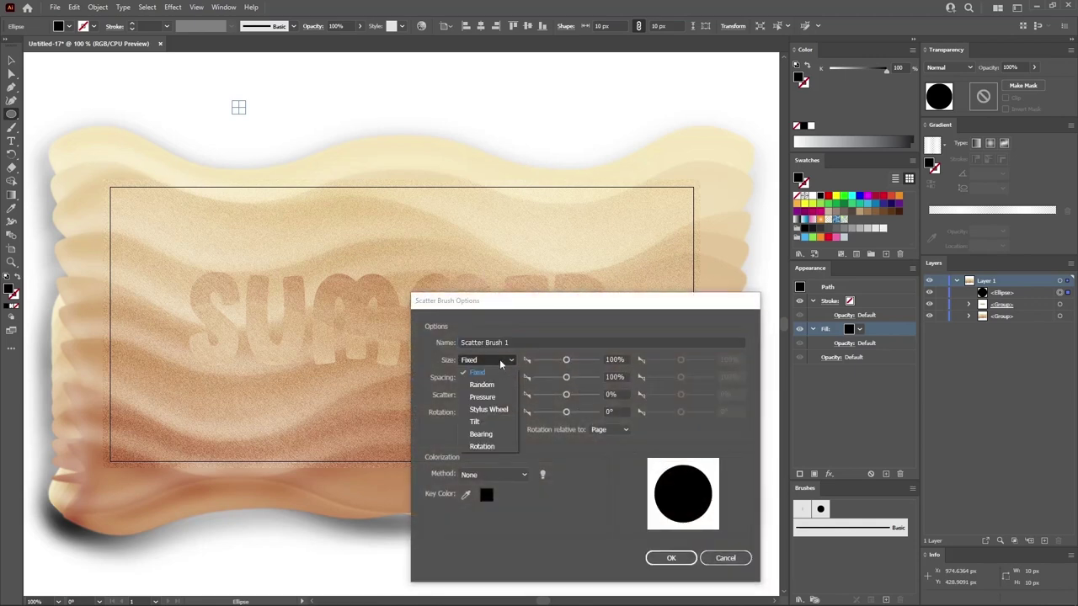
left_click(498, 379)
left_click(497, 377)
left_click(493, 403)
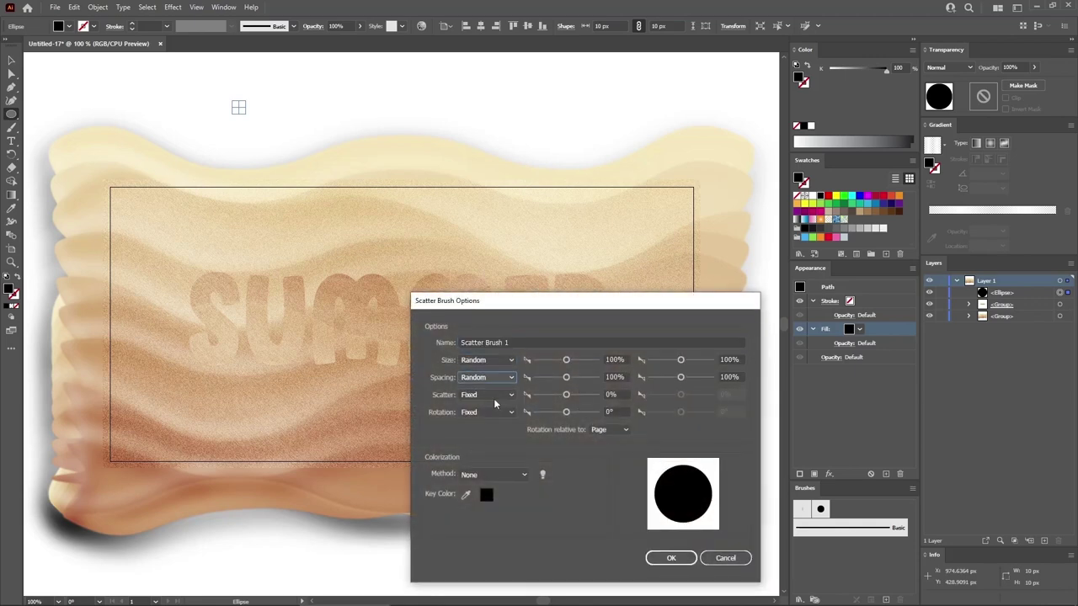
left_click(497, 395)
left_click(492, 421)
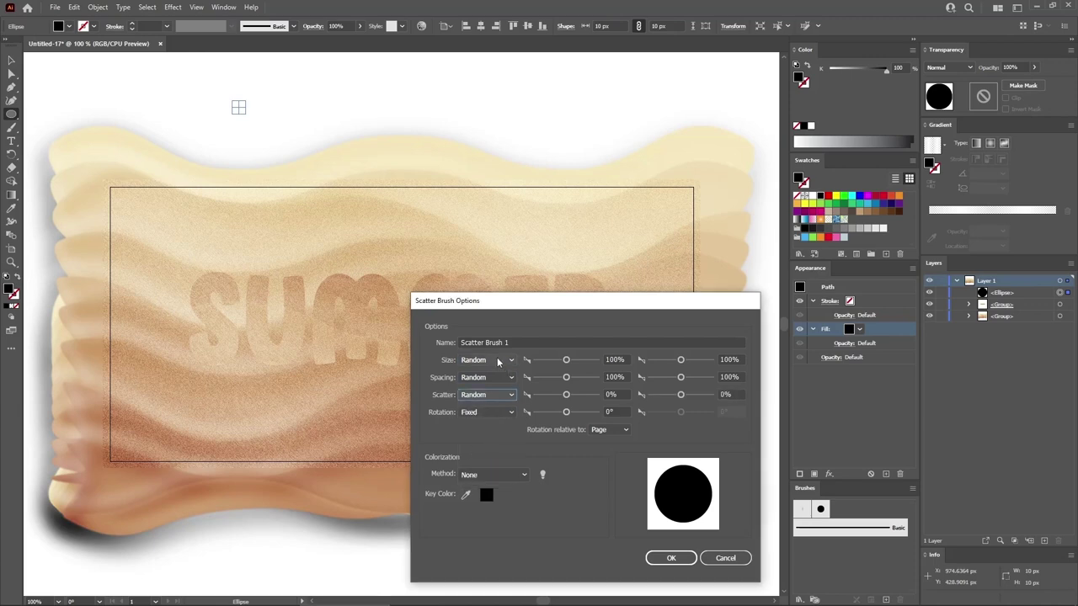
Set size 20–50%, spacing 50–150%, scatter up to 100% and Tints colorization, then save.
double_click(614, 359)
type("20")
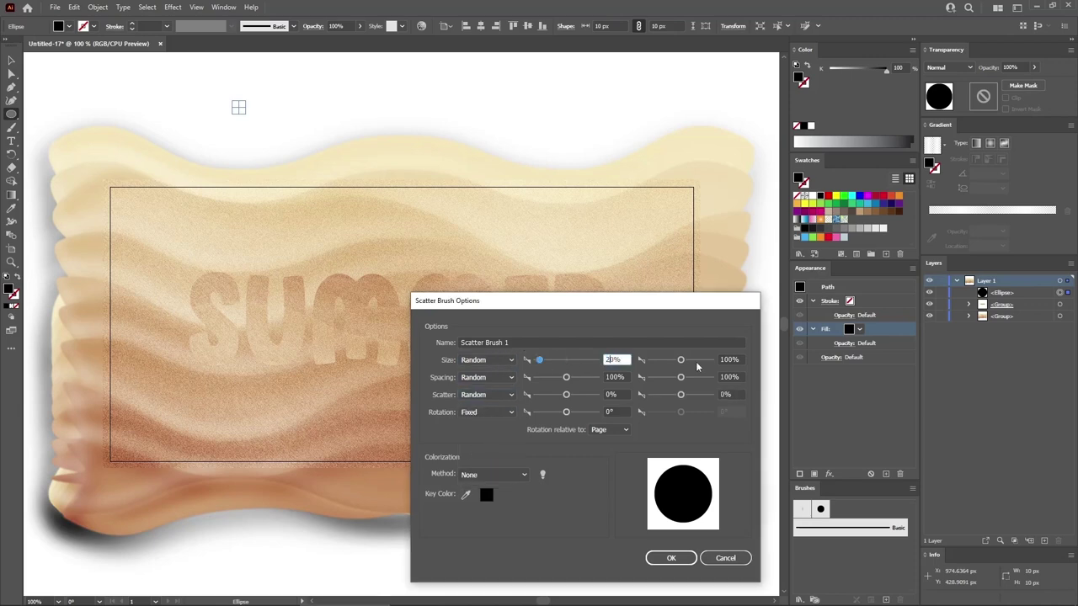
left_click(730, 359)
type("50")
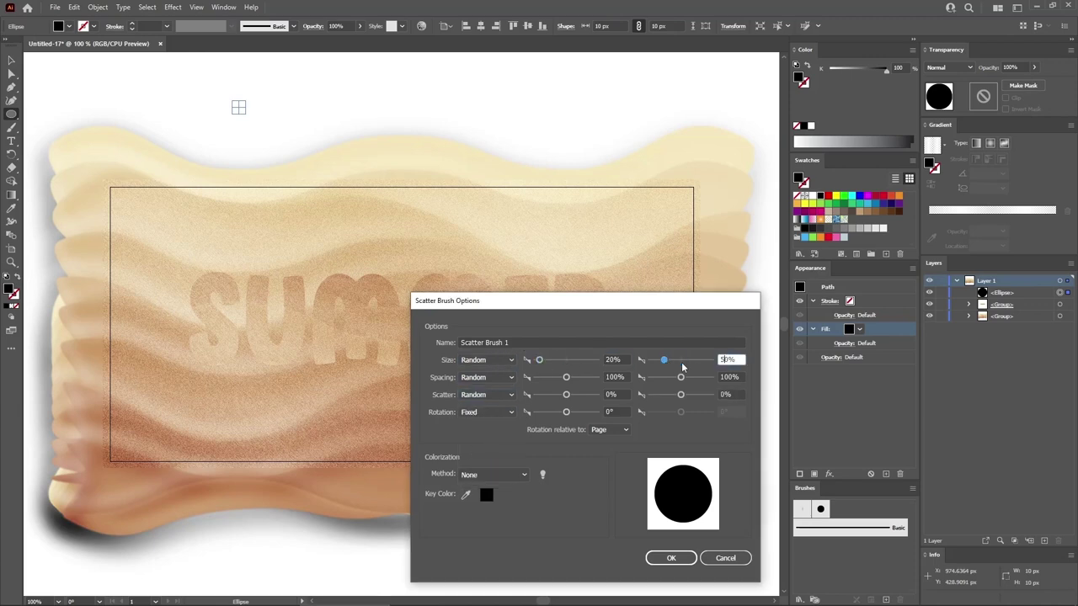
double_click(613, 376)
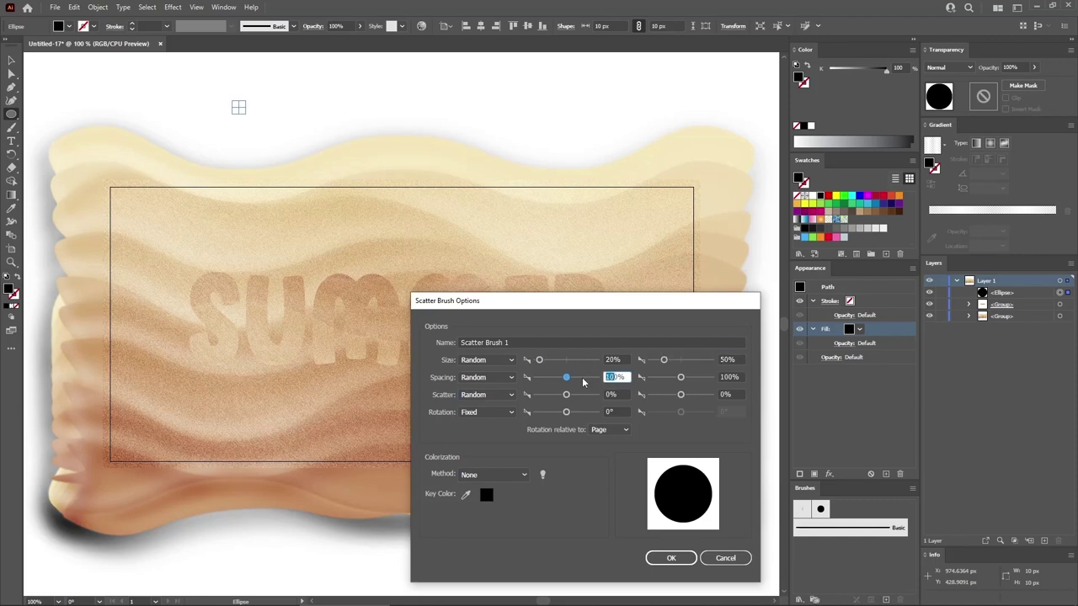
type("50")
double_click(730, 376)
type("150")
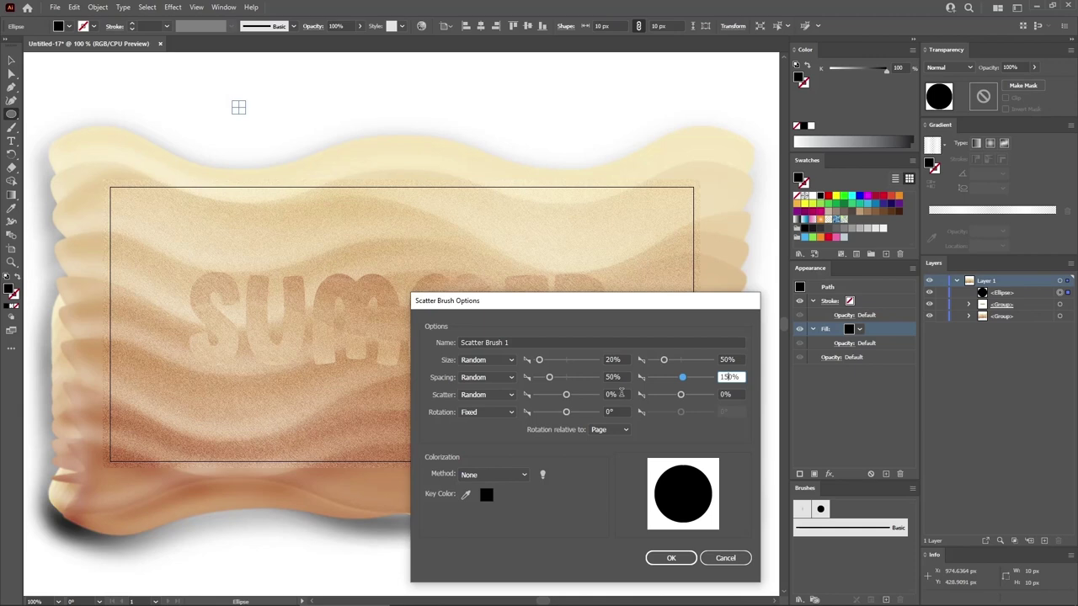
left_click(729, 394)
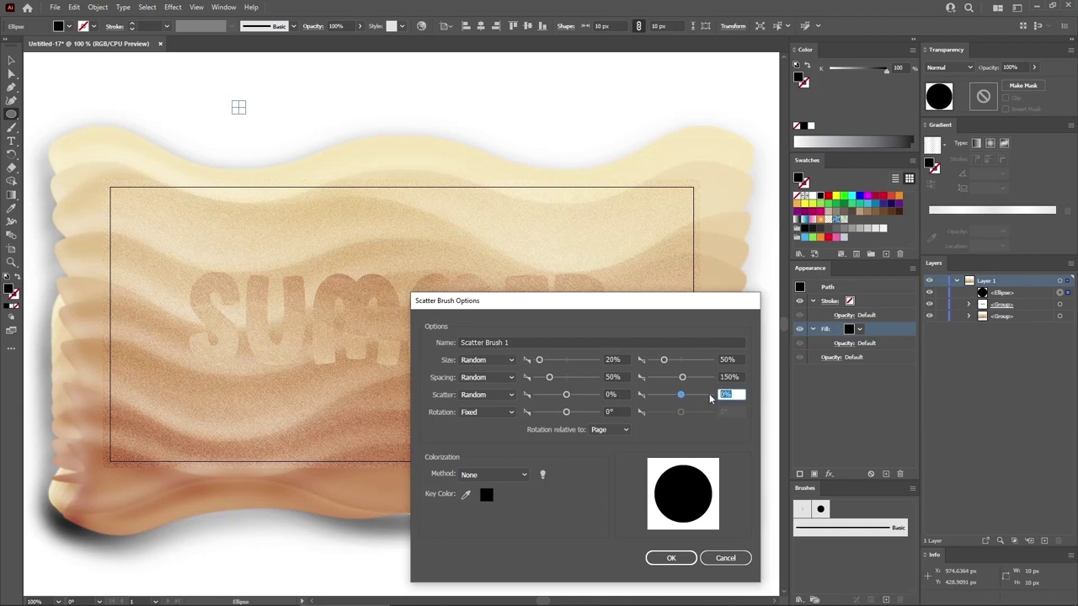
type("100")
left_click(493, 474)
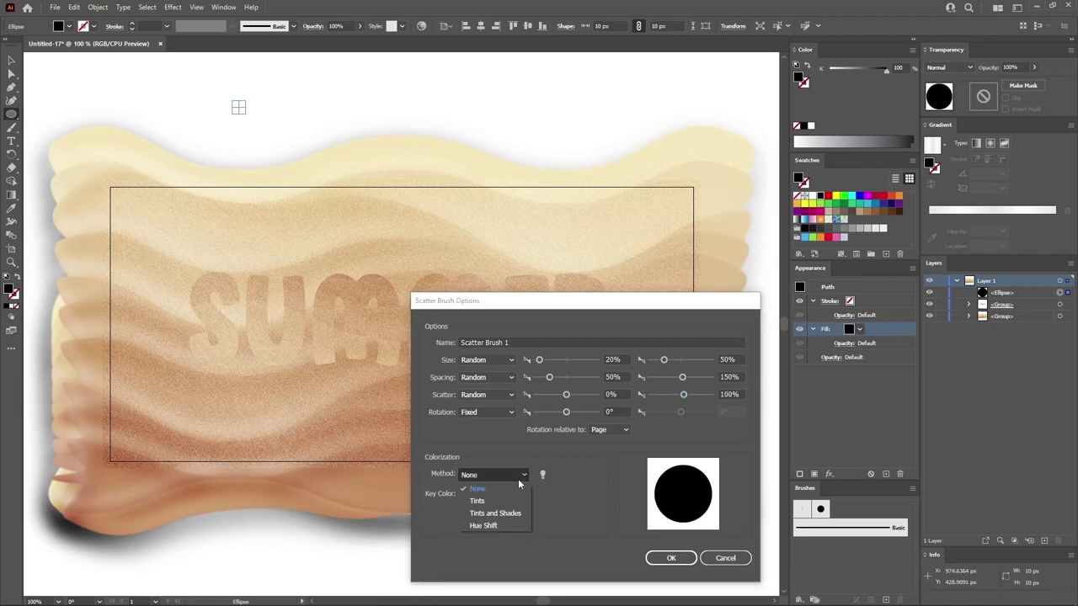
left_click(478, 501)
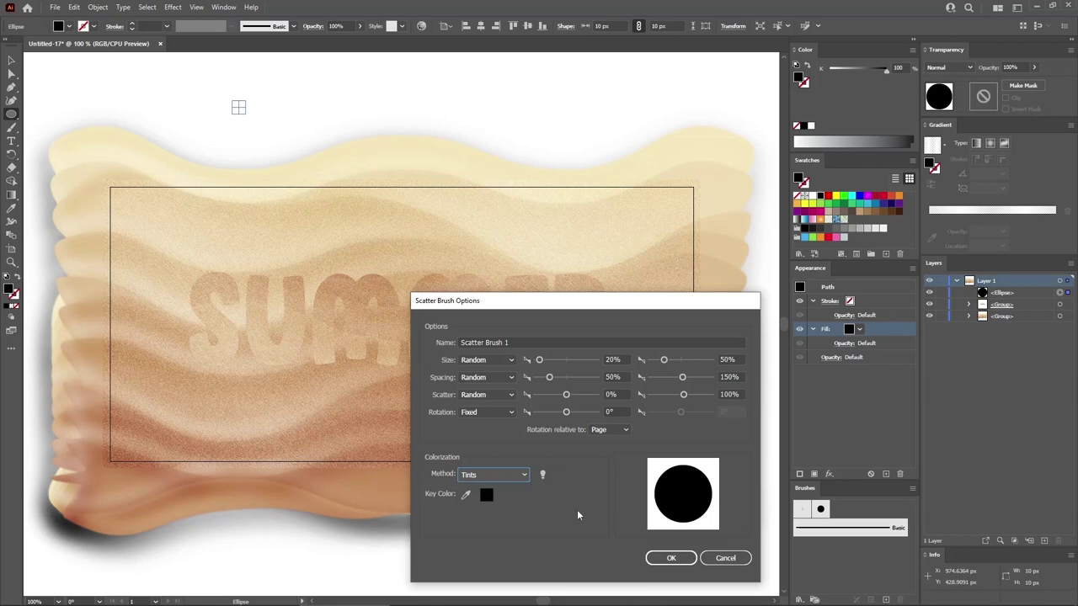
left_click(670, 559)
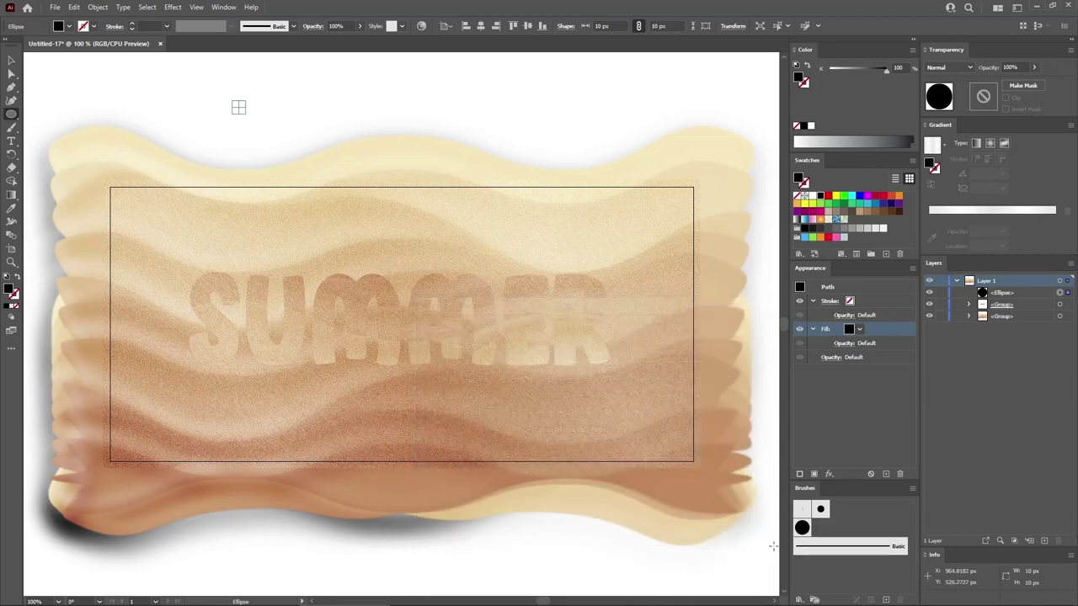
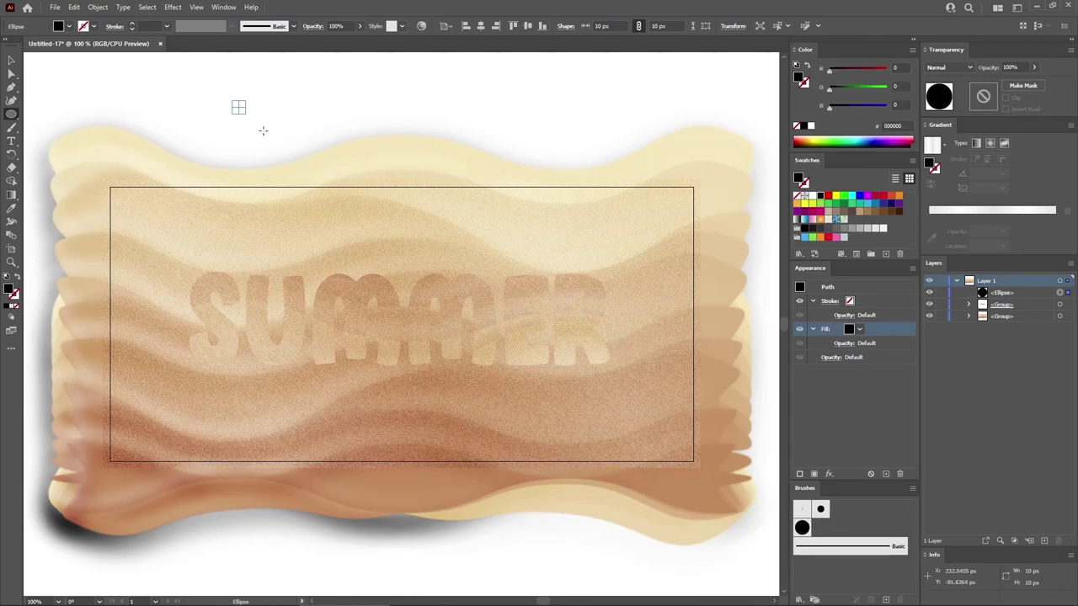
Delete the leftover small circle and paste a copy of SUMMER in front.
key("Delete")
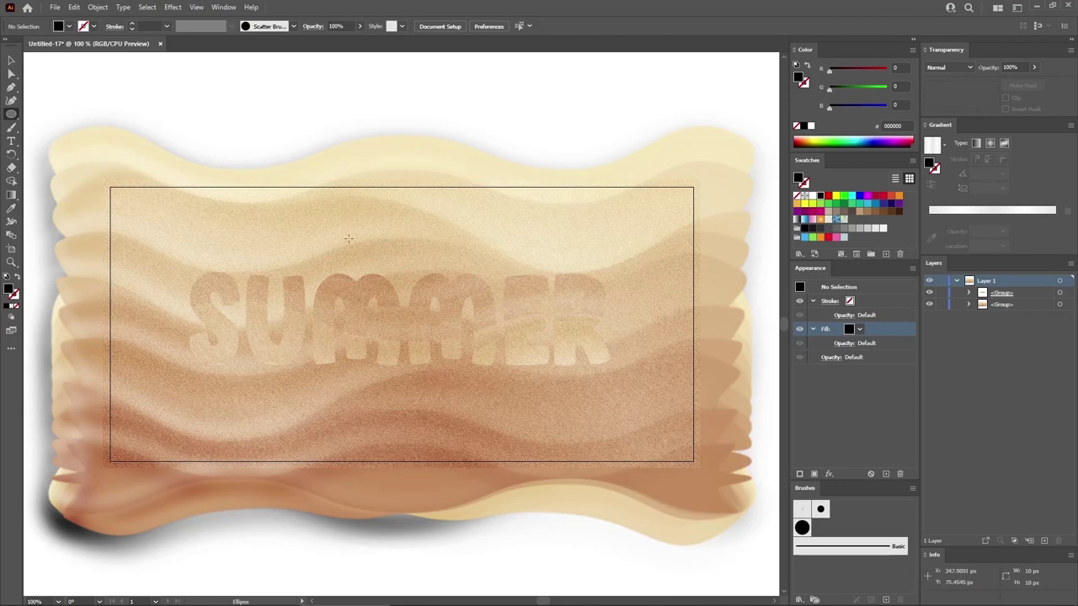
key("v")
key("ctrl+f")
key("l")
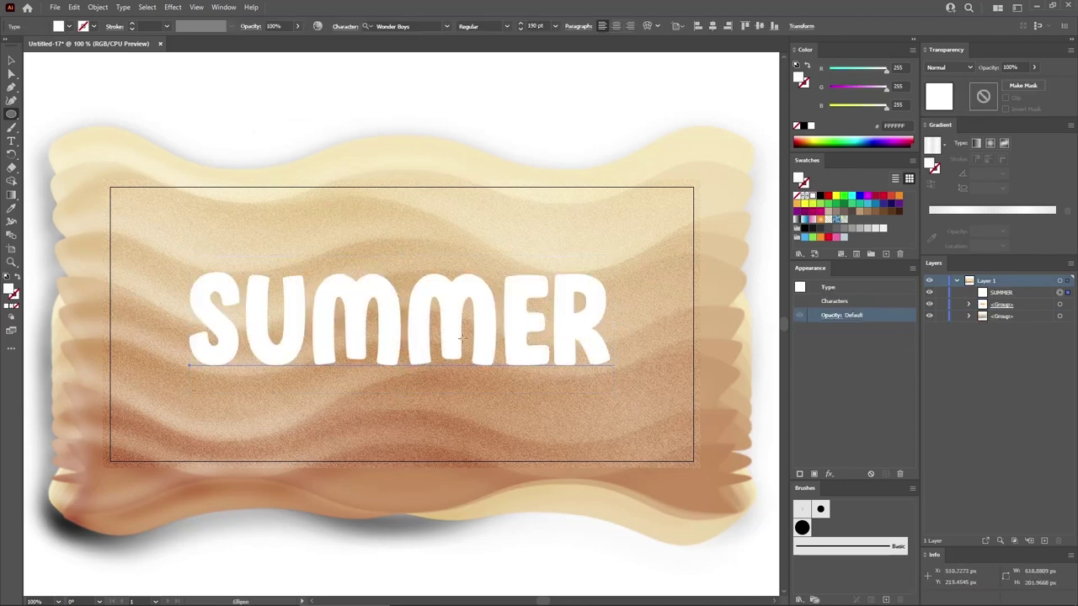
Replace the SUMMER copy's fill with a new tan fill of RGB 198, 142, 91.
left_click(797, 201)
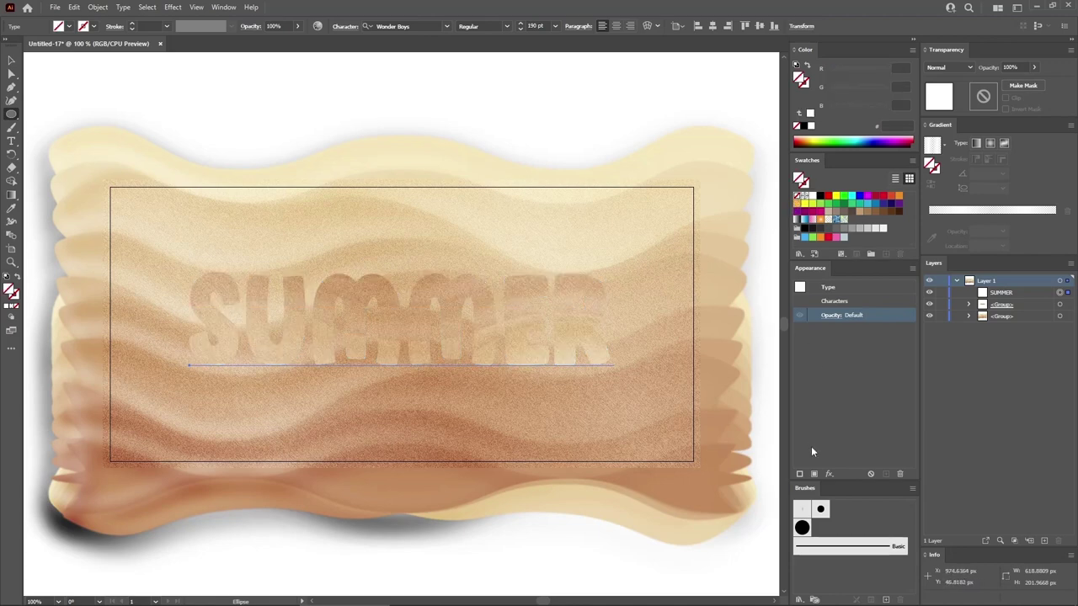
left_click(814, 473)
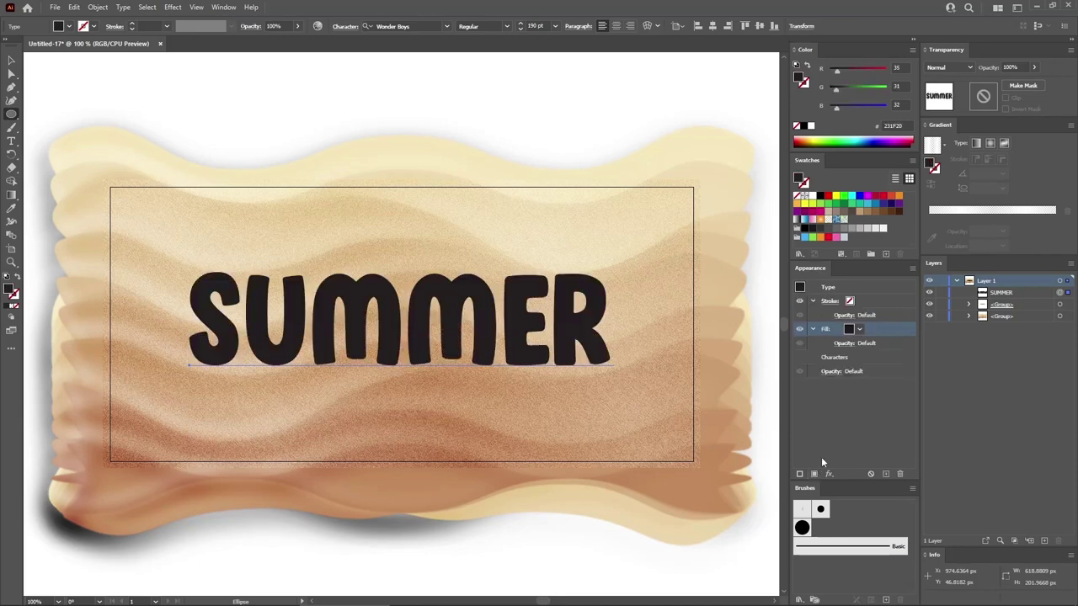
left_click(898, 67)
type("3")
key("Tab")
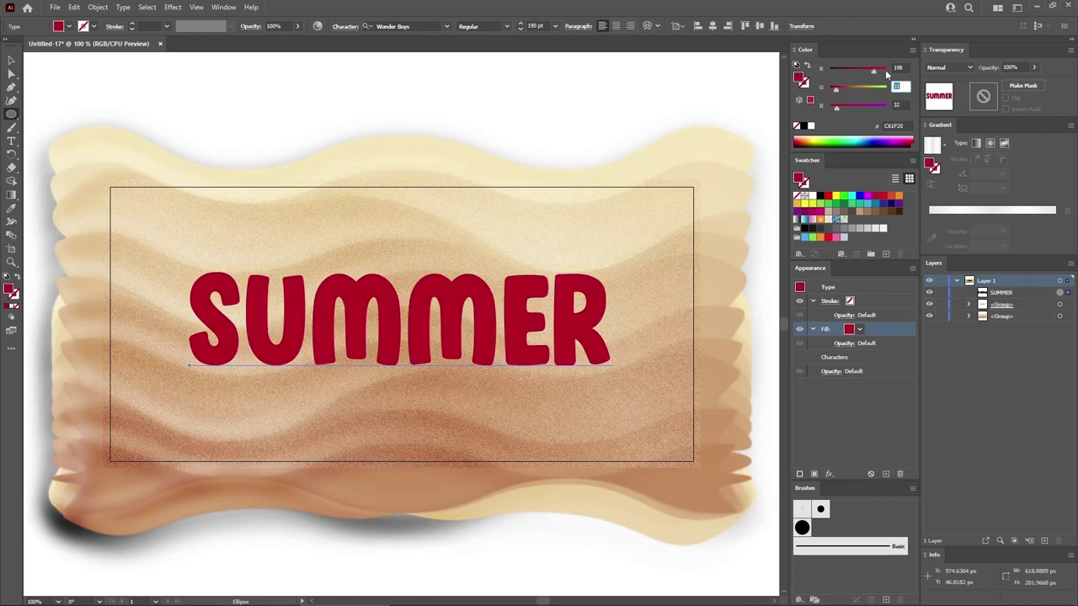
type("142")
key("Tab")
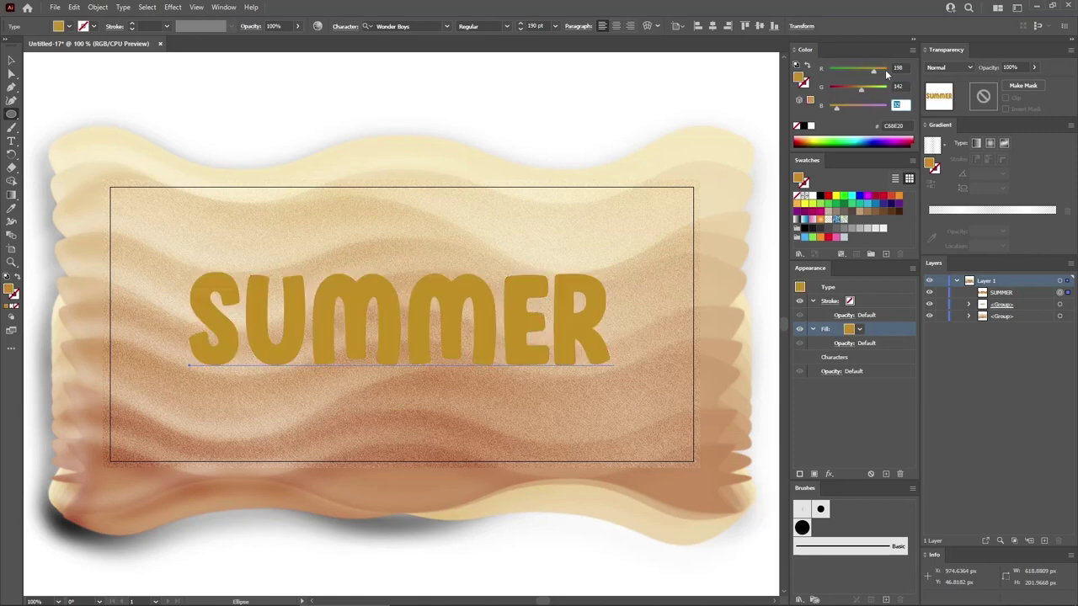
type("91")
key("Tab")
Apply a black Overlay drop shadow to SUMMER at 40% opacity, offsets 8 px and 16 px.
left_click(174, 7)
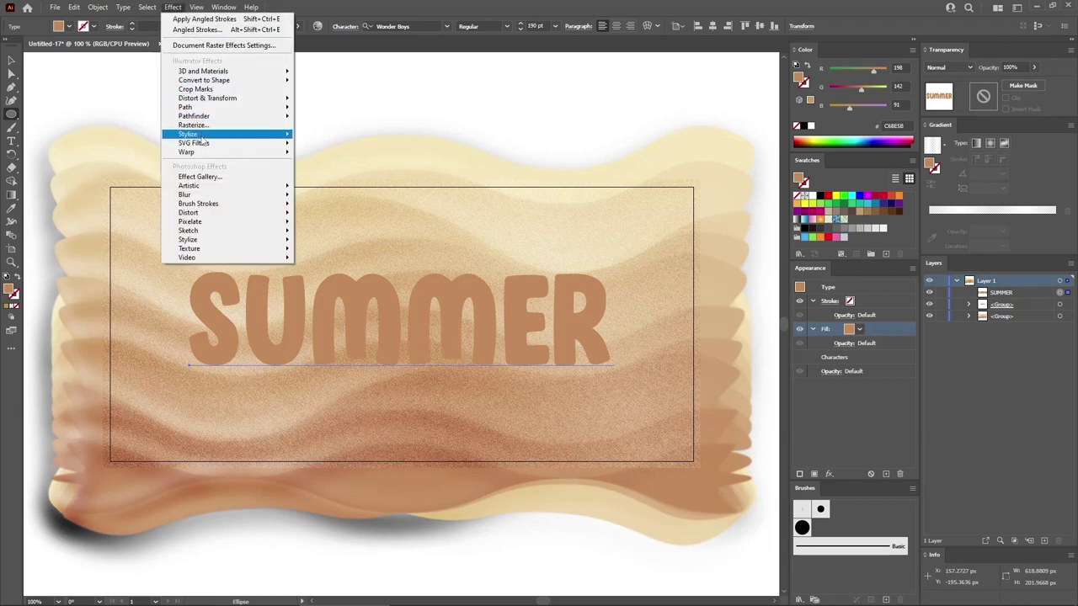
mouse_move(203, 135)
left_click(338, 140)
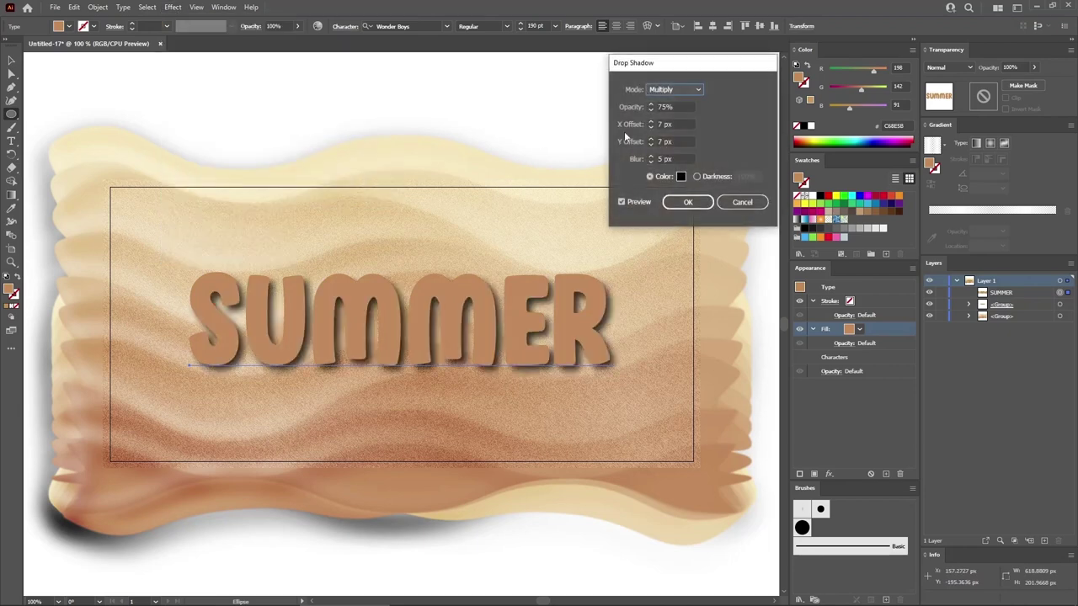
left_click(696, 90)
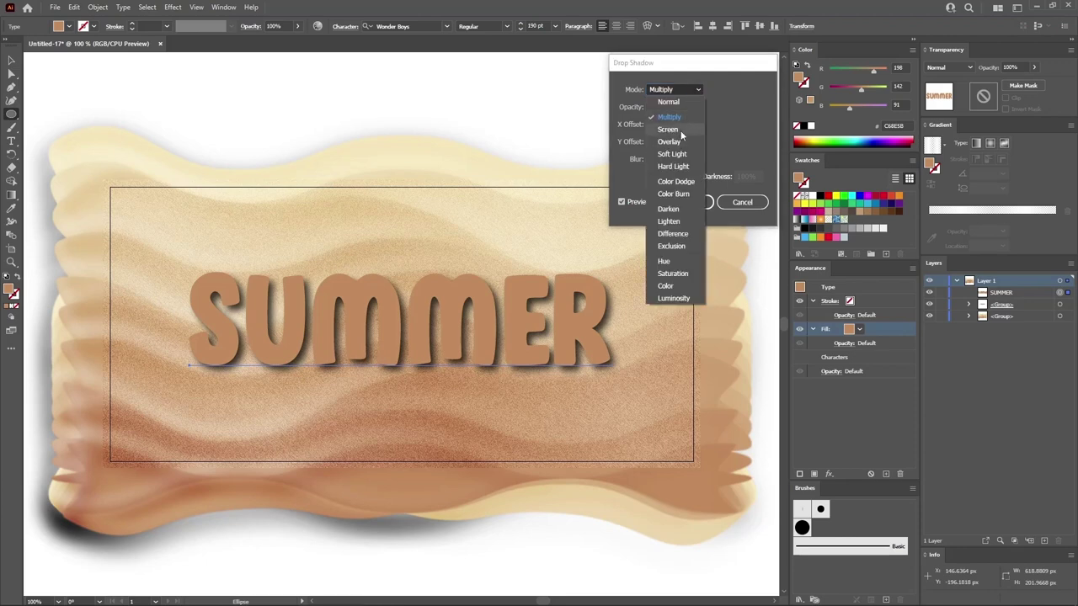
left_click(675, 140)
left_click(678, 107)
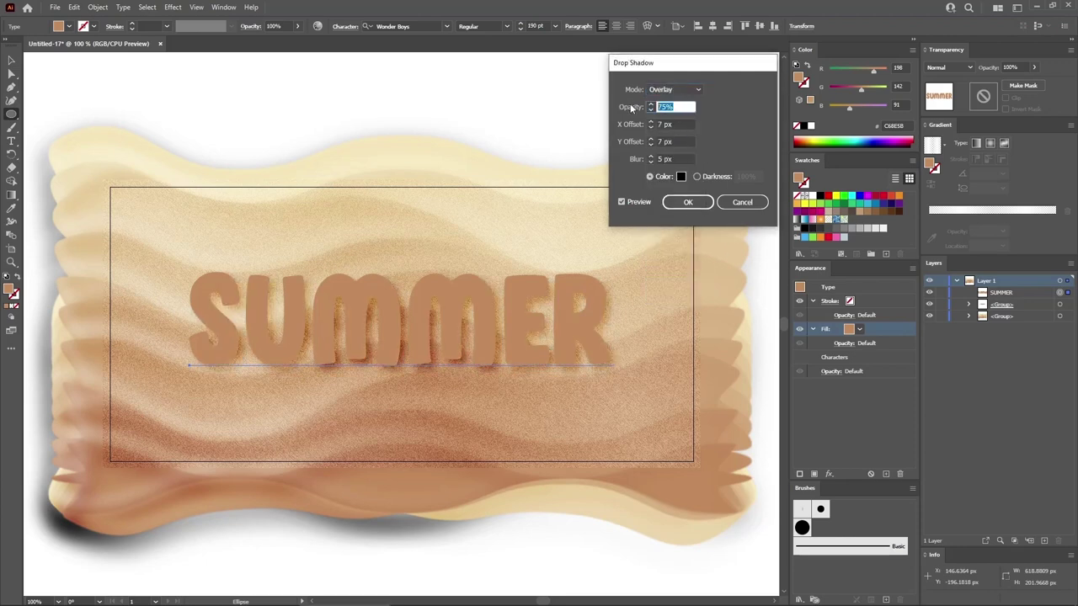
type("40")
key("Tab")
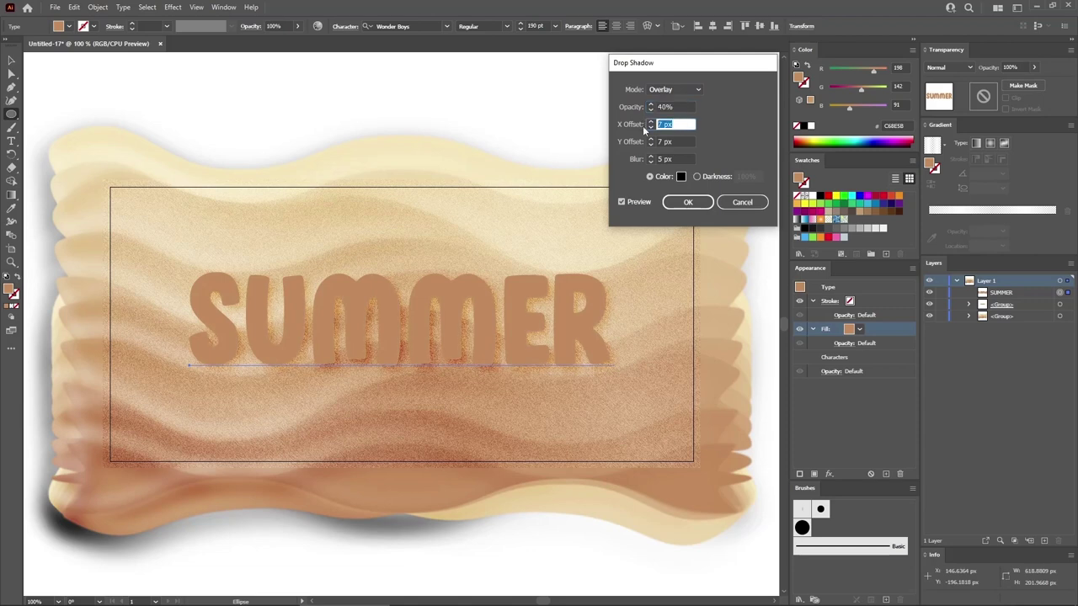
type("8")
key("Tab")
type("16")
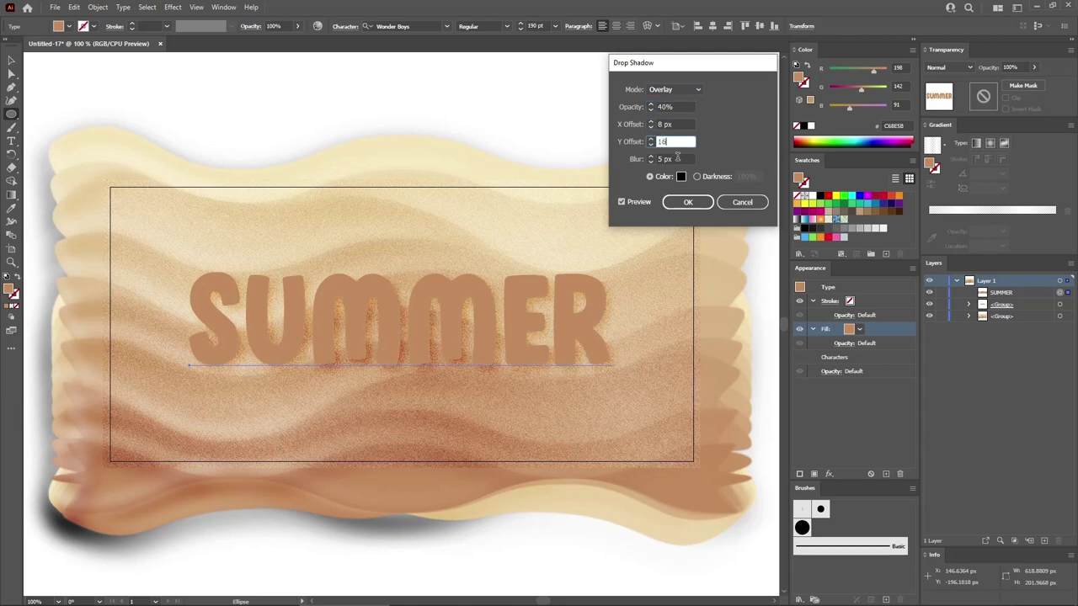
key("Tab")
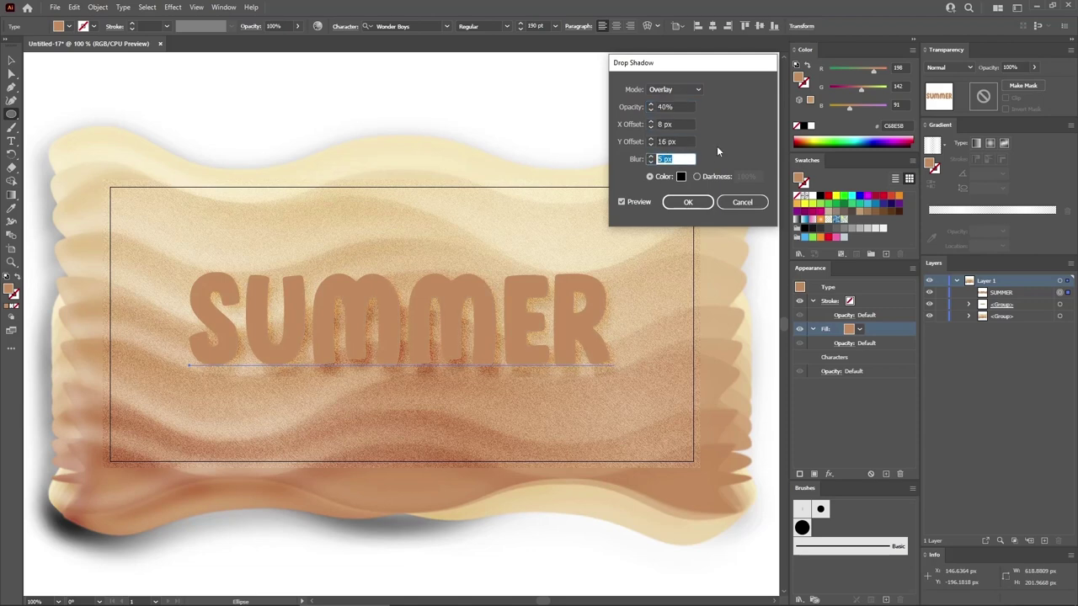
type("4")
left_click(680, 176)
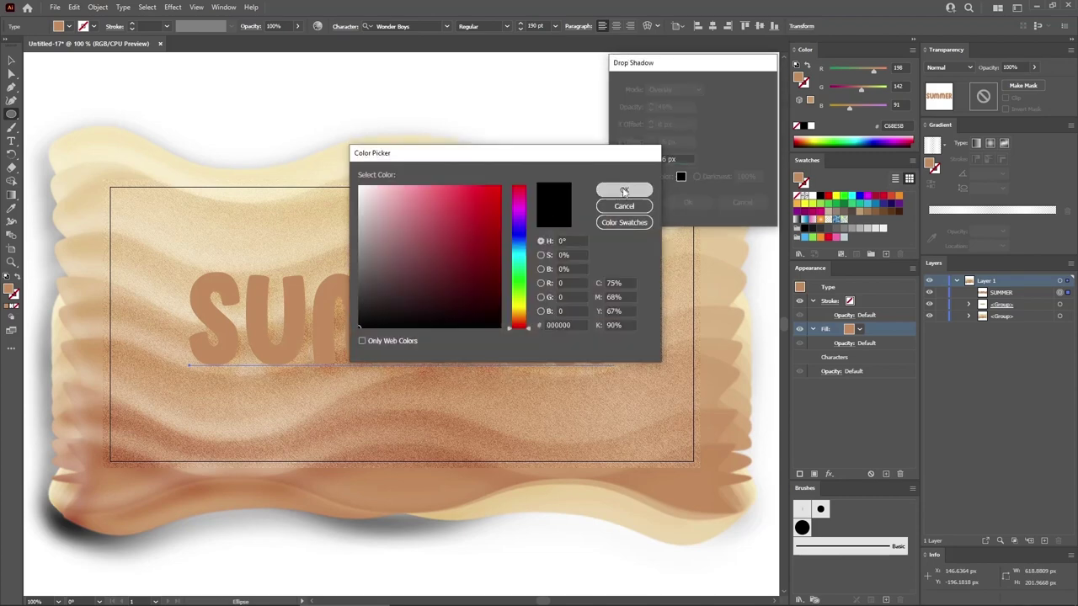
left_click(623, 192)
left_click(688, 203)
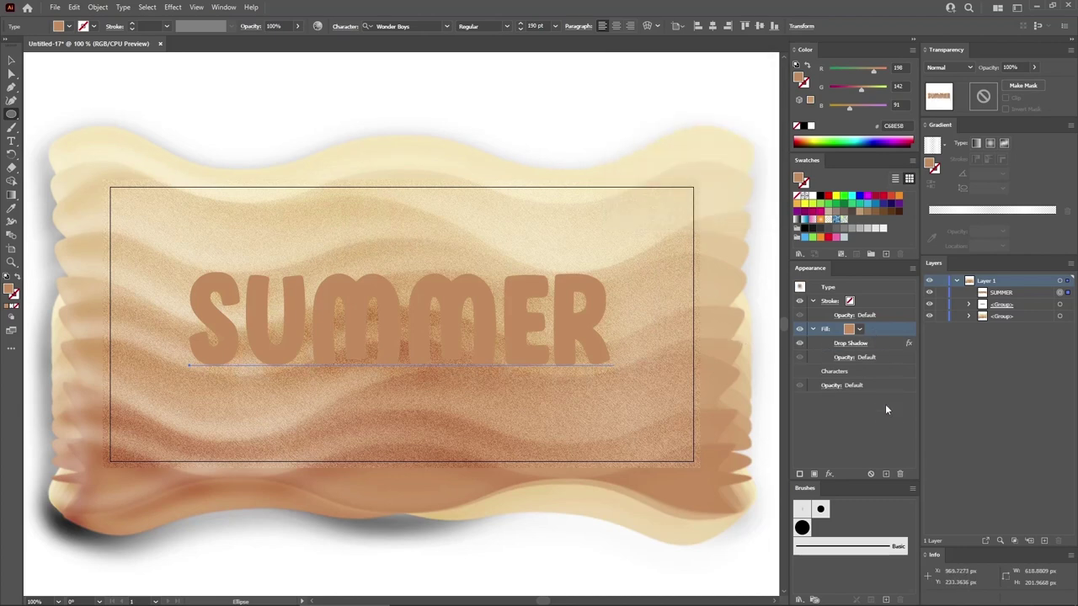
Duplicate the fill and change its drop shadow to 50% opacity, 4/8 px offsets, 8 px blur.
left_click(886, 474)
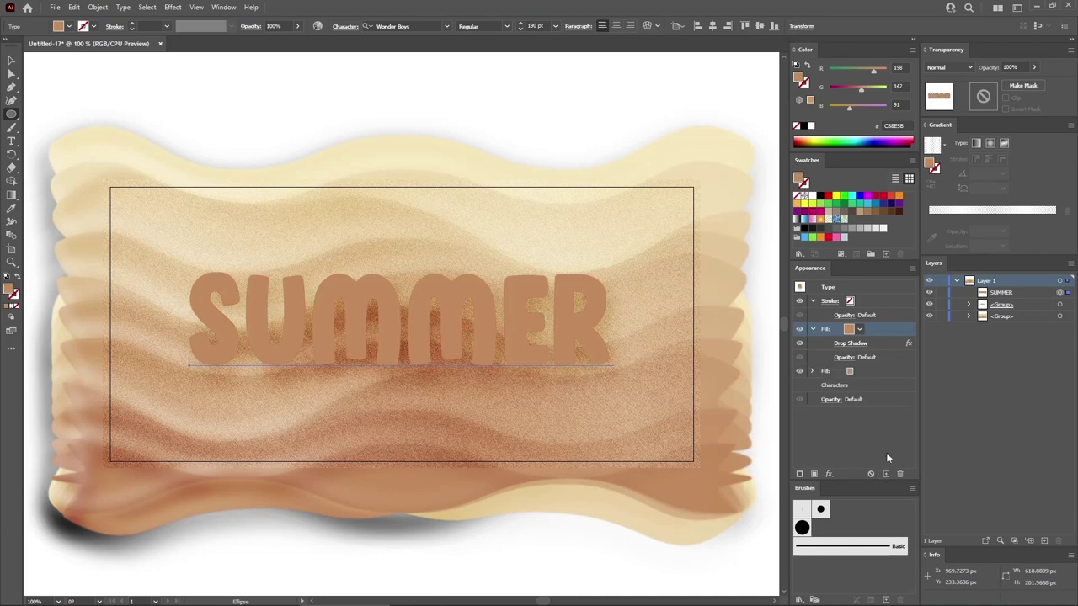
left_click(852, 343)
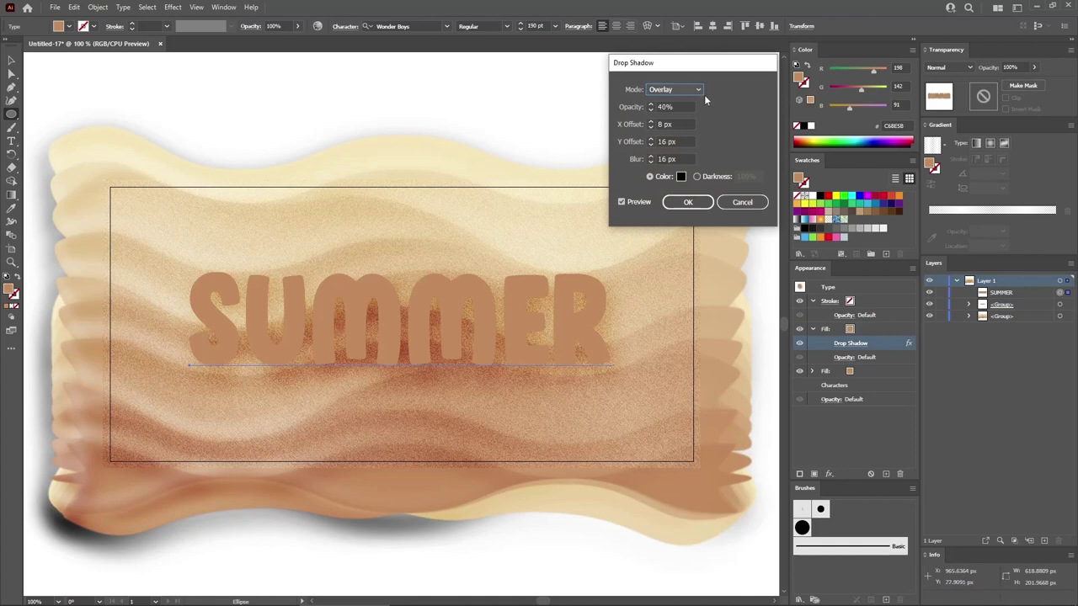
key("Tab")
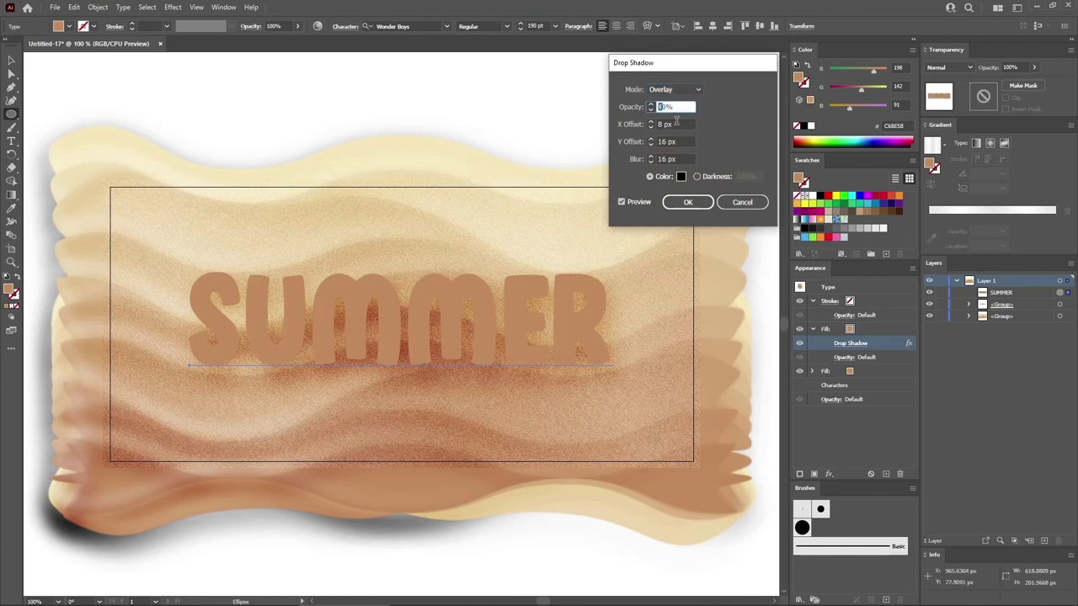
type("50")
key("Tab")
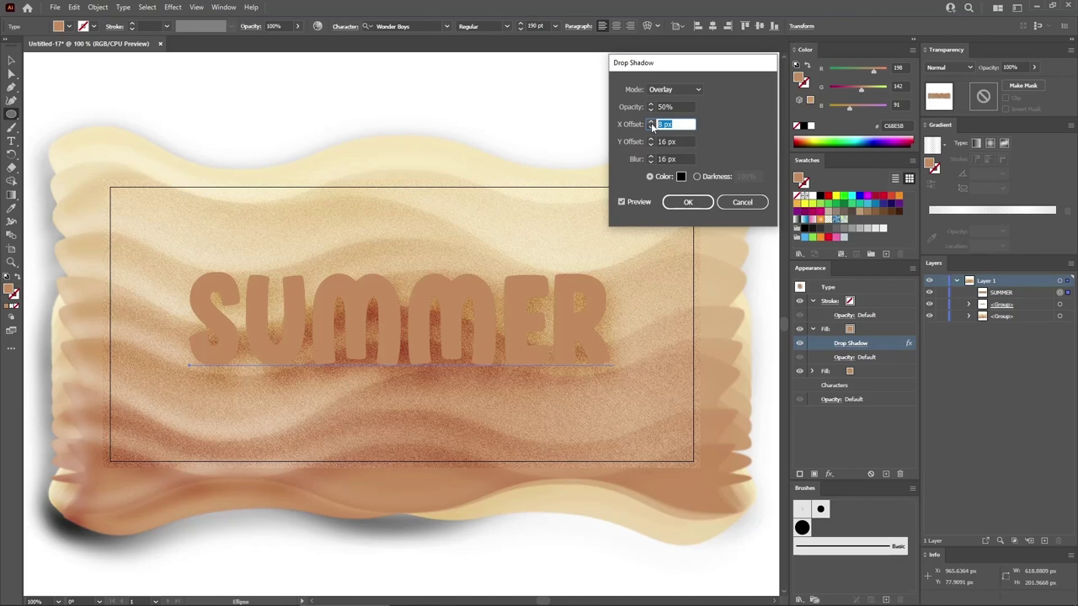
type("4")
key("Tab")
type("8")
key("Tab")
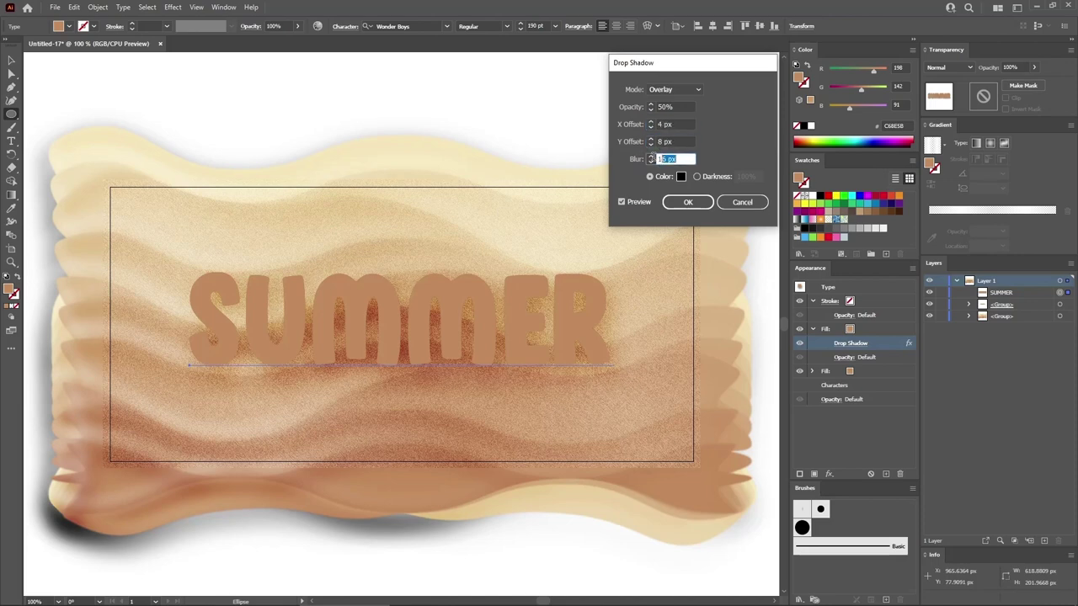
type("8")
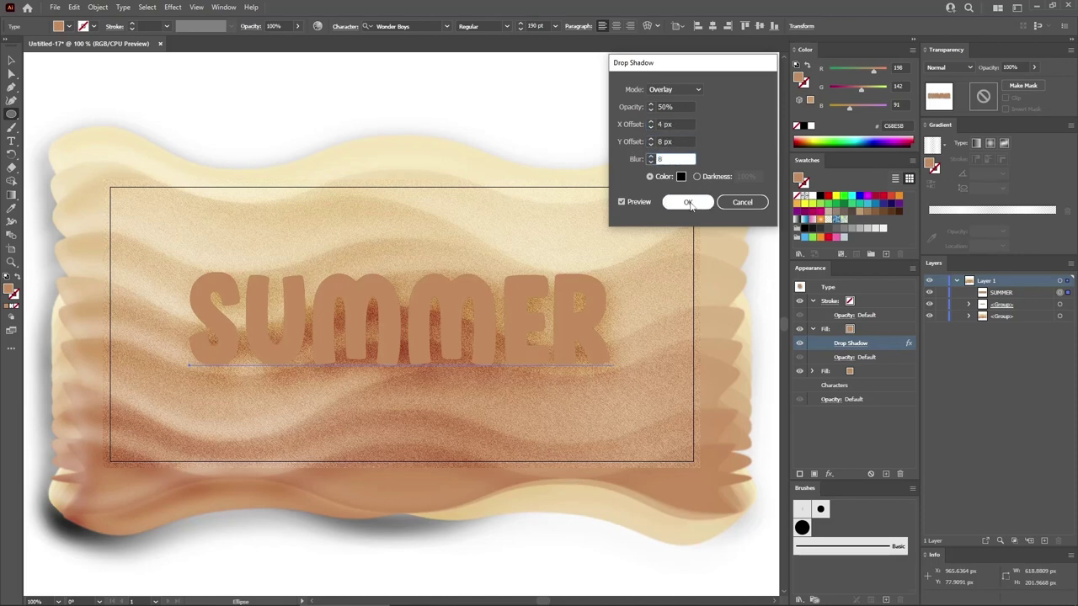
left_click(692, 203)
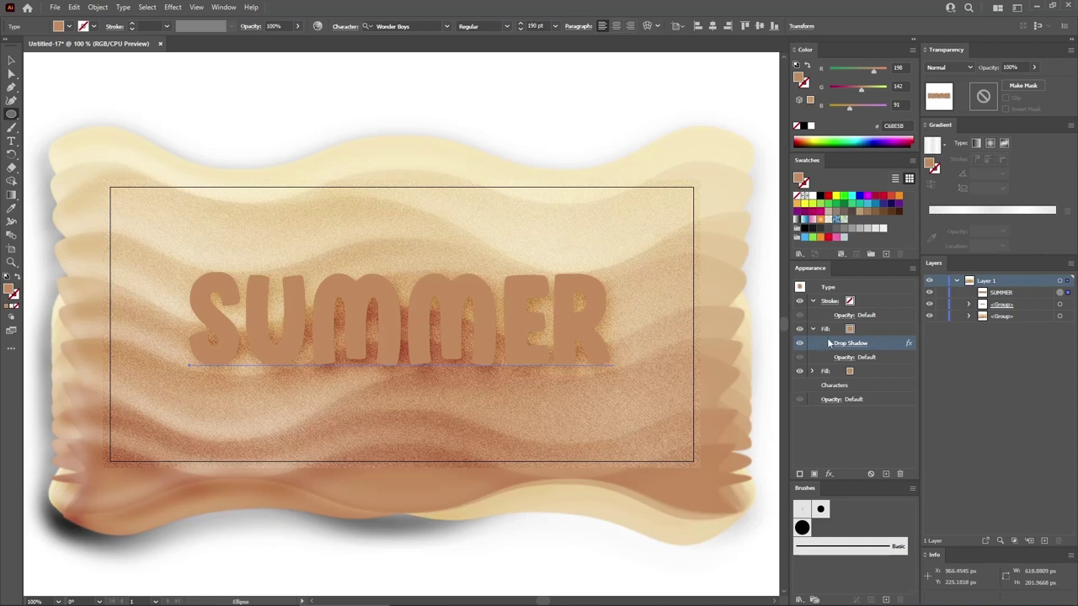
Duplicate the top fill and set its shadow to 60% opacity, 2/4 px offsets, 4 px blur.
left_click(867, 330)
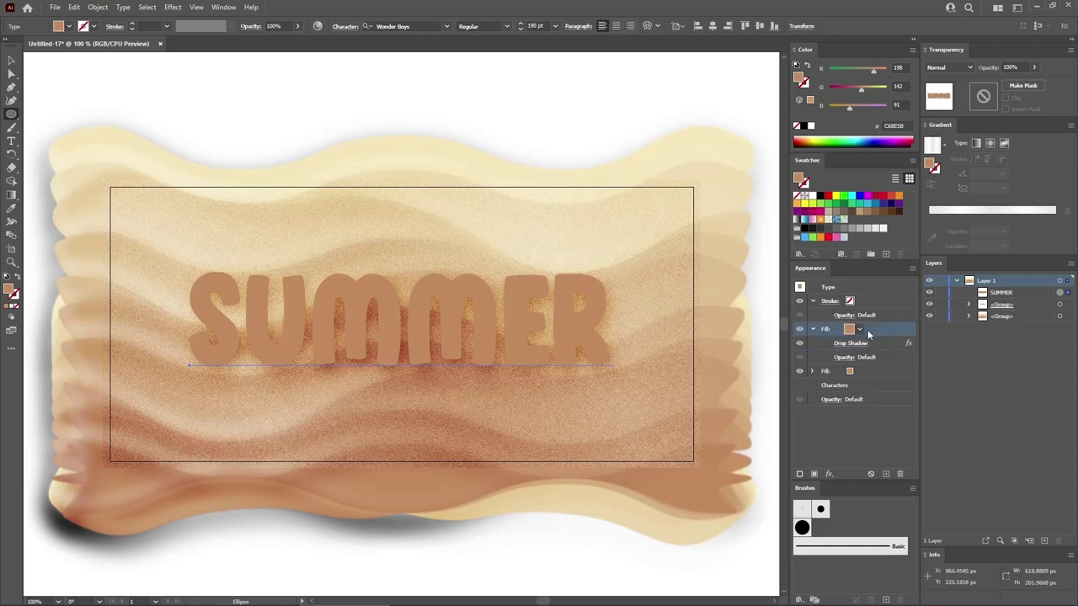
left_click(886, 475)
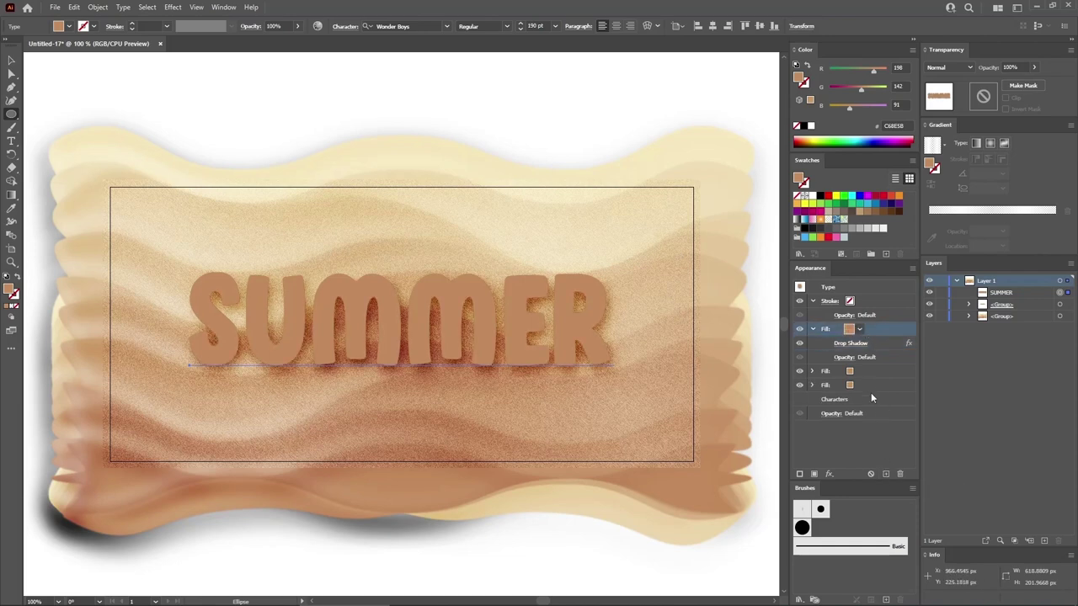
left_click(851, 344)
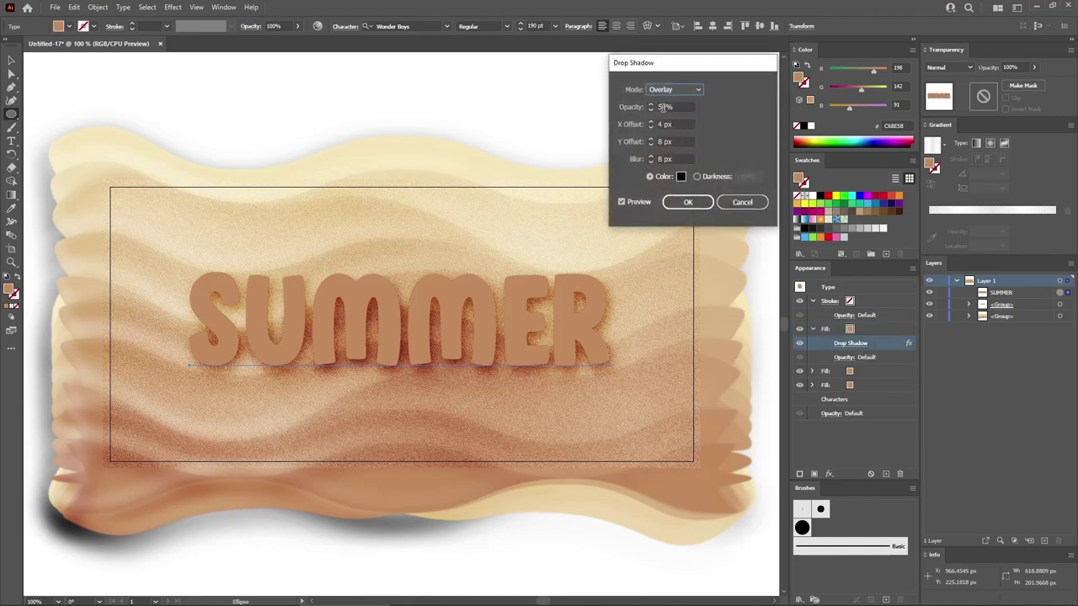
double_click(662, 107)
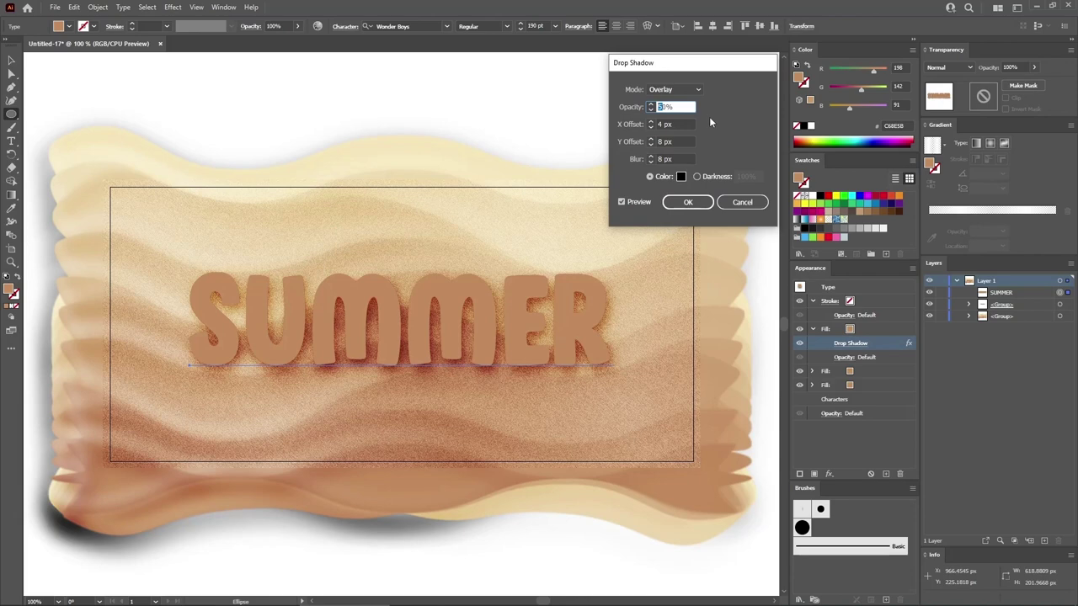
type("6")
key("Tab")
type("2")
key("Tab")
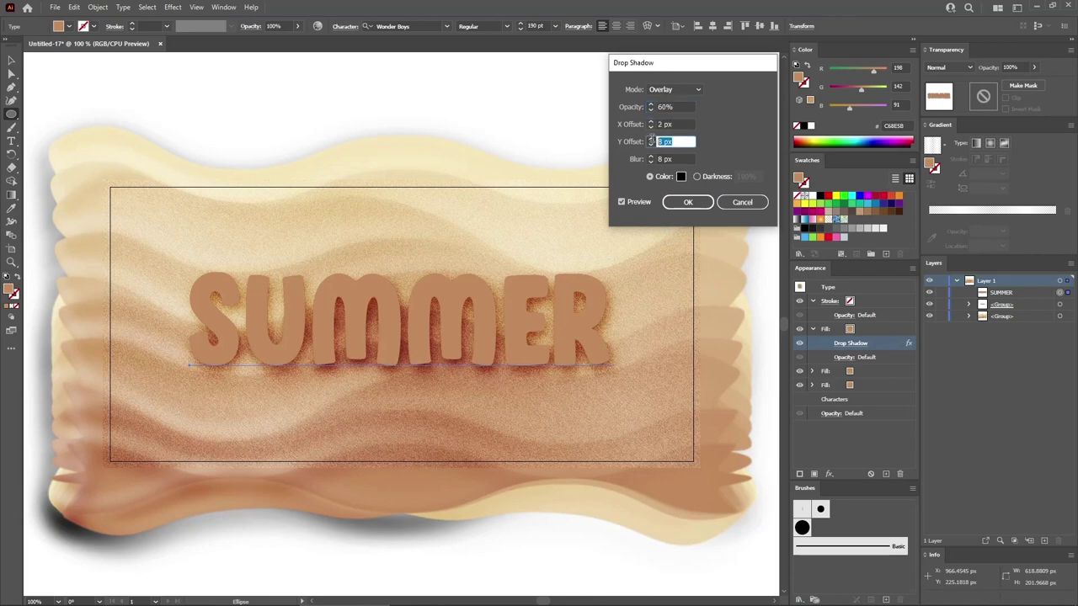
type("4")
key("Tab")
type("4")
left_click(688, 142)
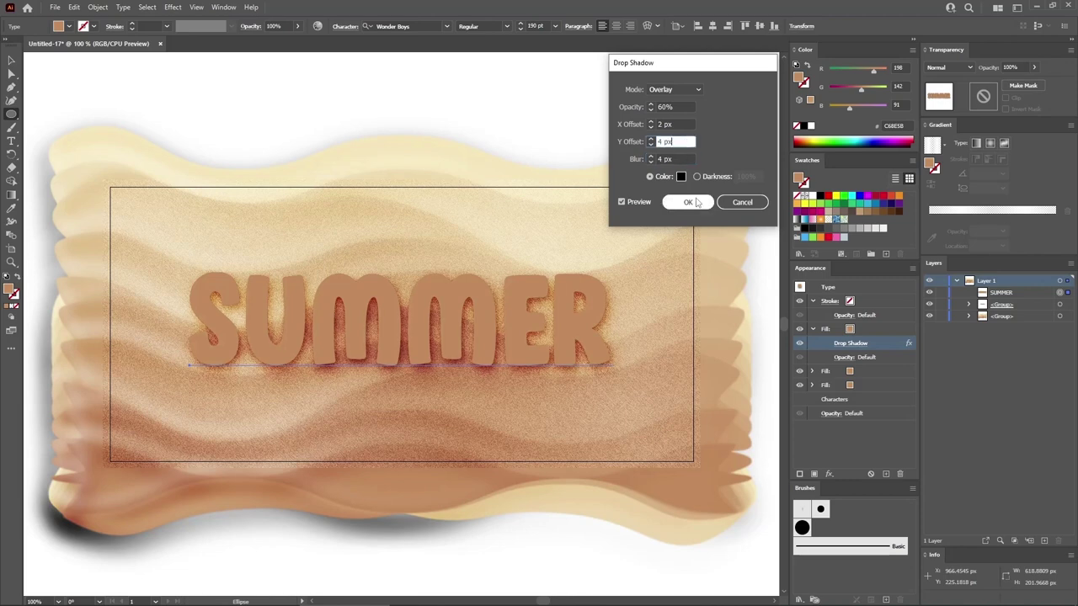
left_click(687, 202)
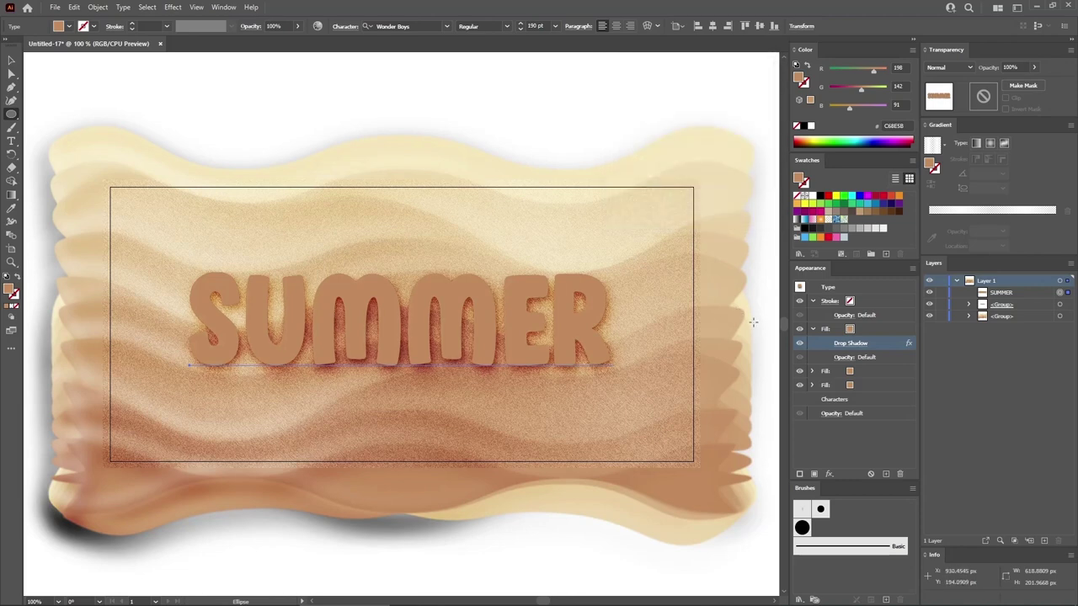
left_click(869, 330)
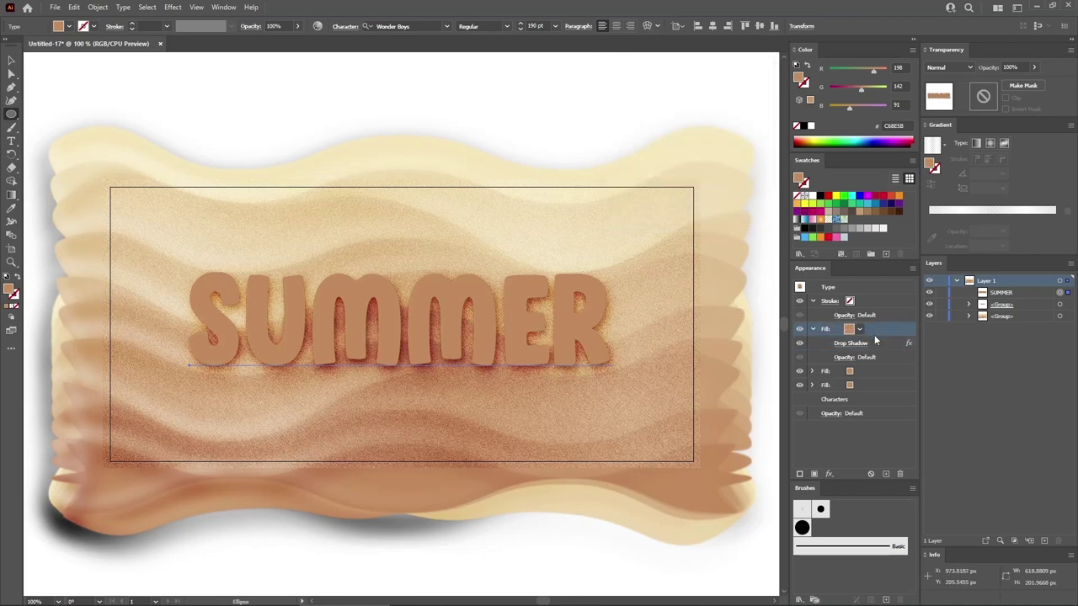
Duplicate the top fill and give it a white Overlay shadow: 20% opacity, -4/-8 px offsets, 8 px blur.
left_click(886, 475)
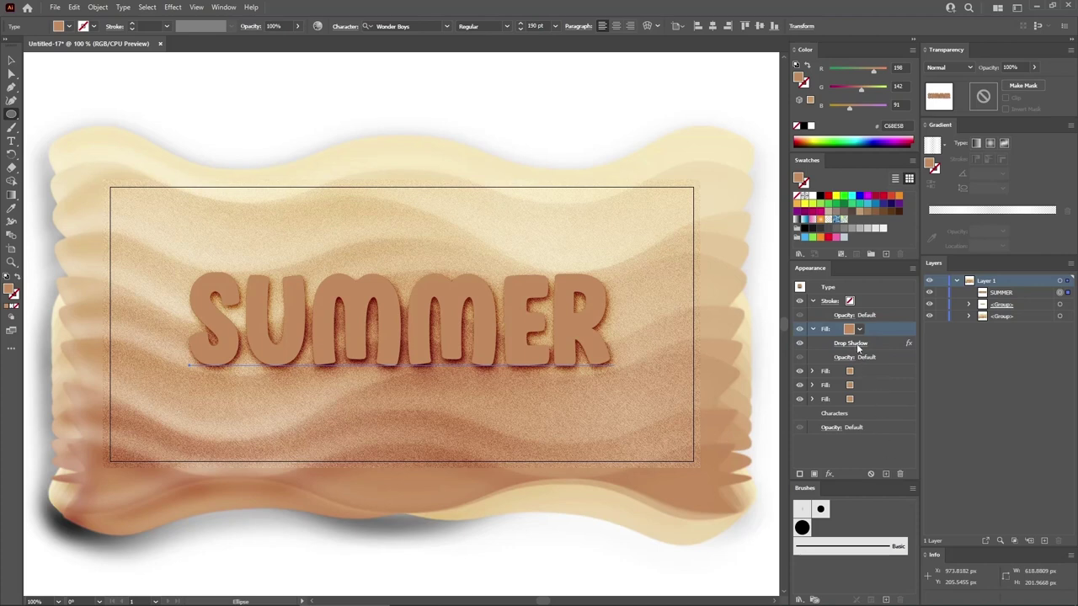
left_click(856, 344)
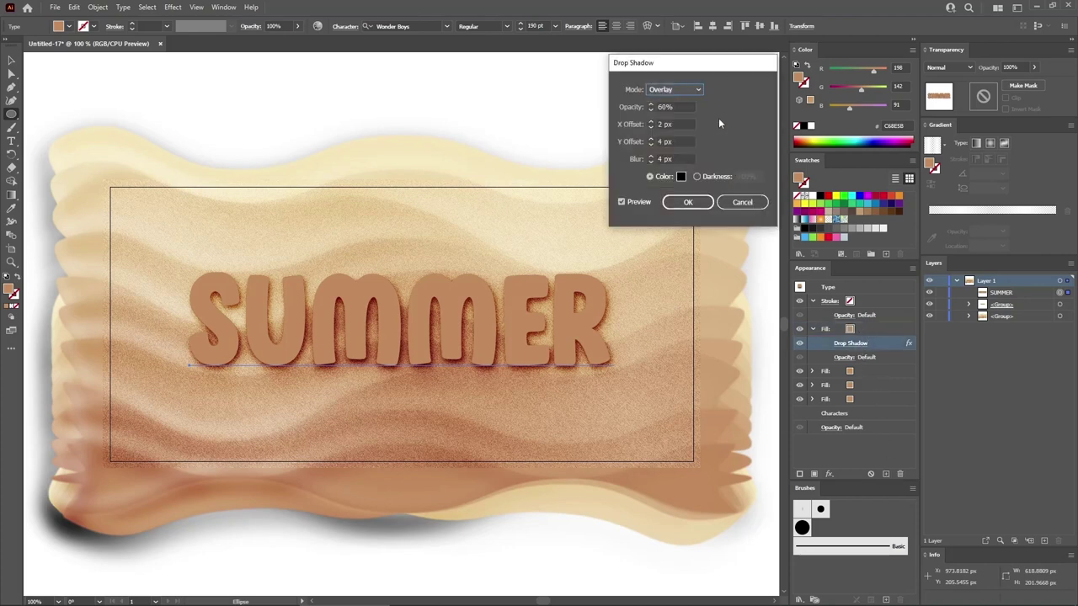
left_click(681, 176)
left_click_drag(428, 240, 360, 187)
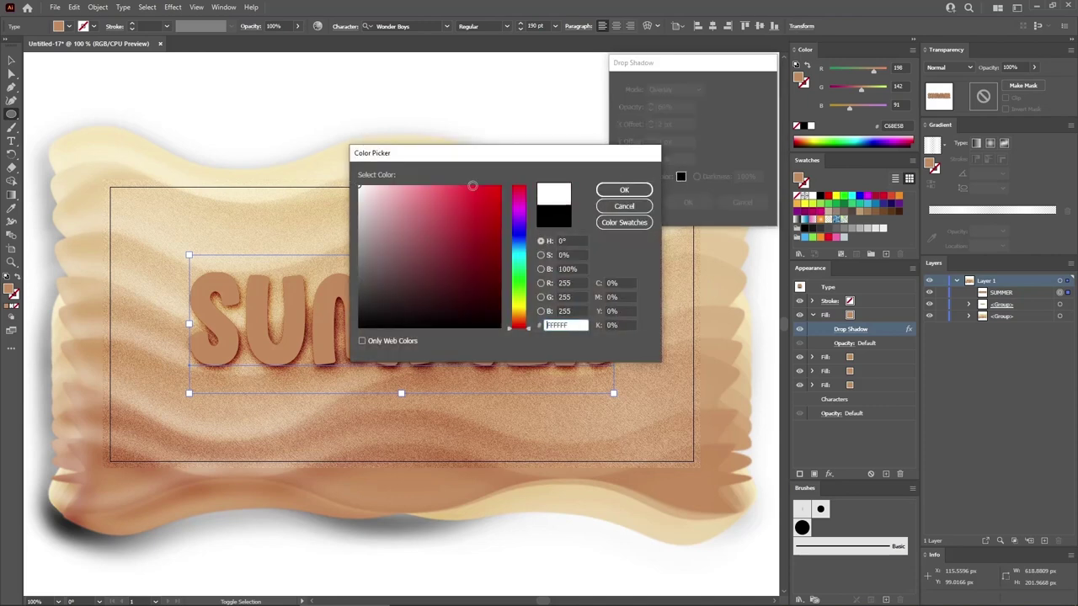
left_click(623, 190)
double_click(663, 107)
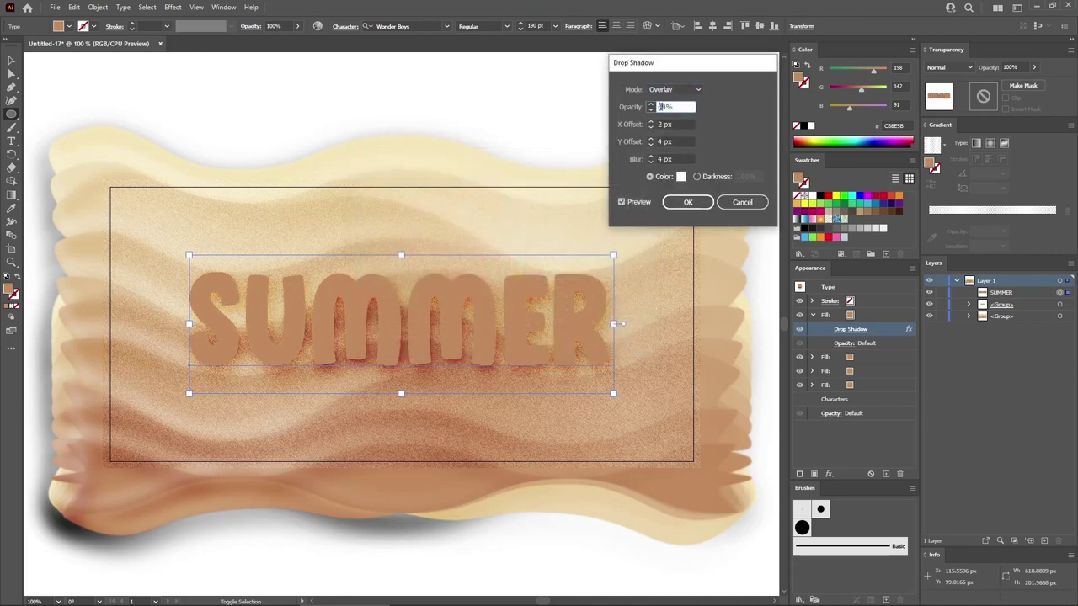
key("Tab")
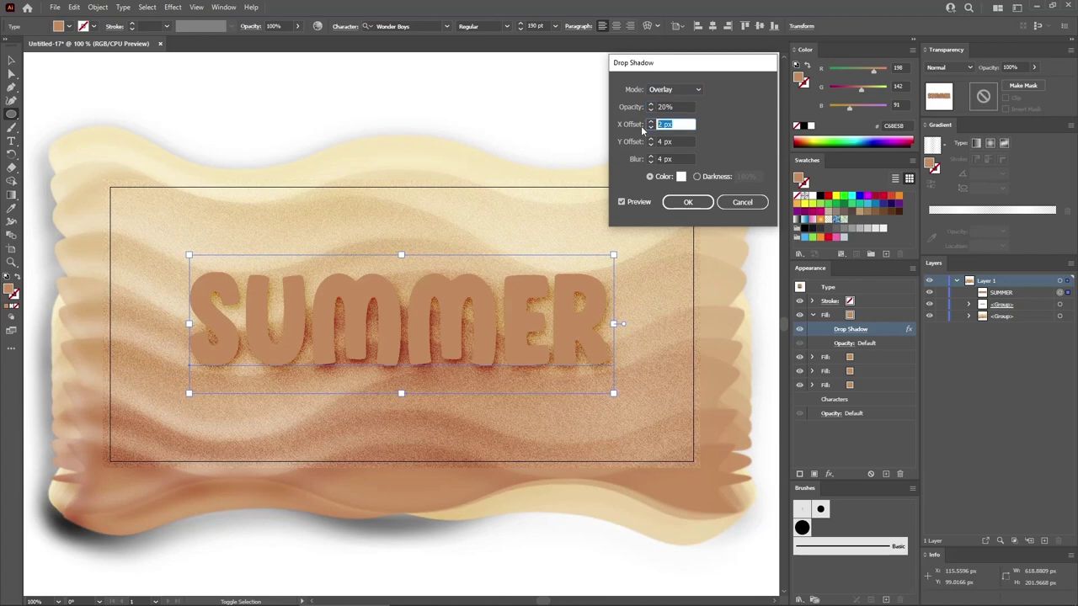
type("-4")
key("Tab")
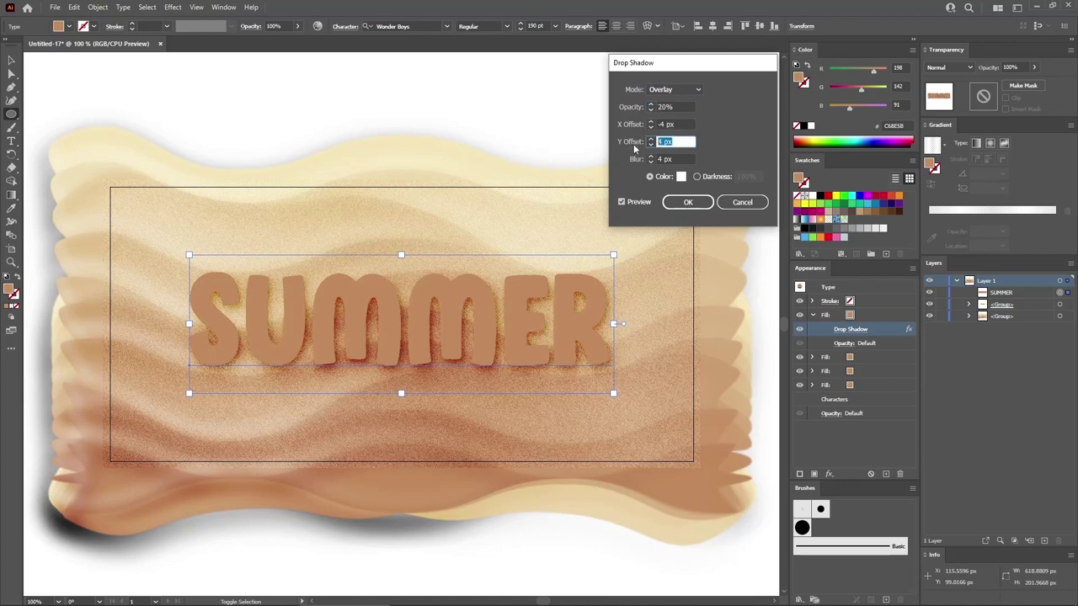
type("-8")
key("Tab")
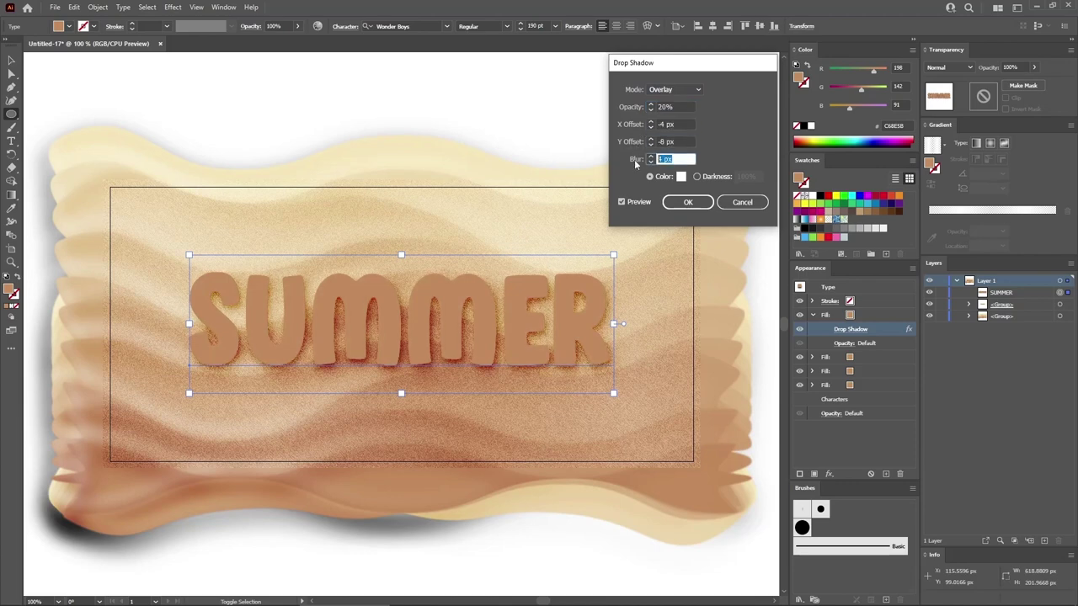
type("8")
left_click(687, 202)
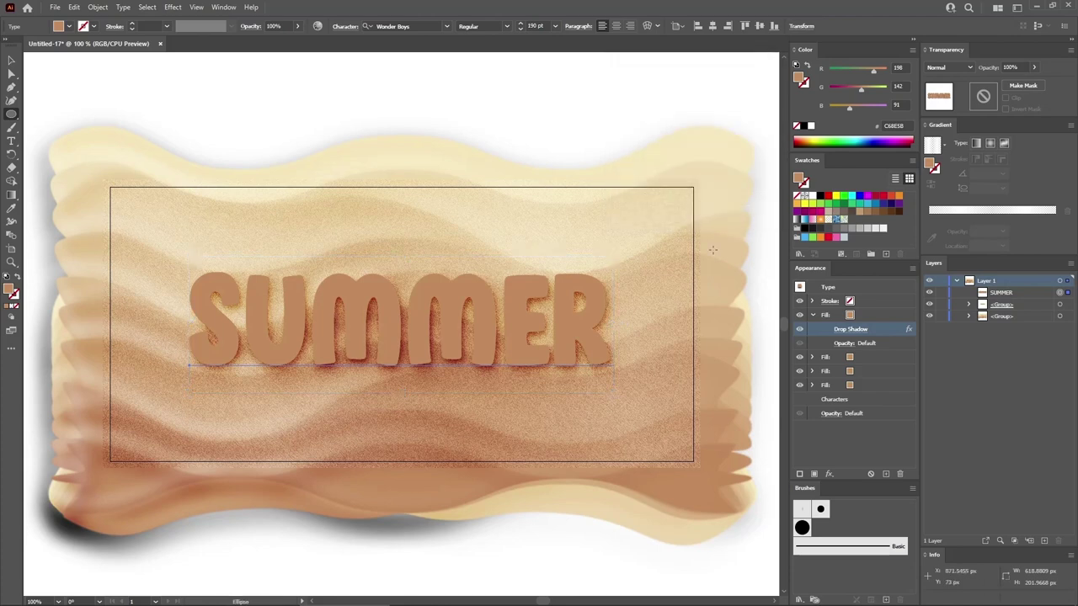
Add another fill with a white shadow at 30% opacity, -2/-4 px offsets, 4 px blur.
left_click(876, 315)
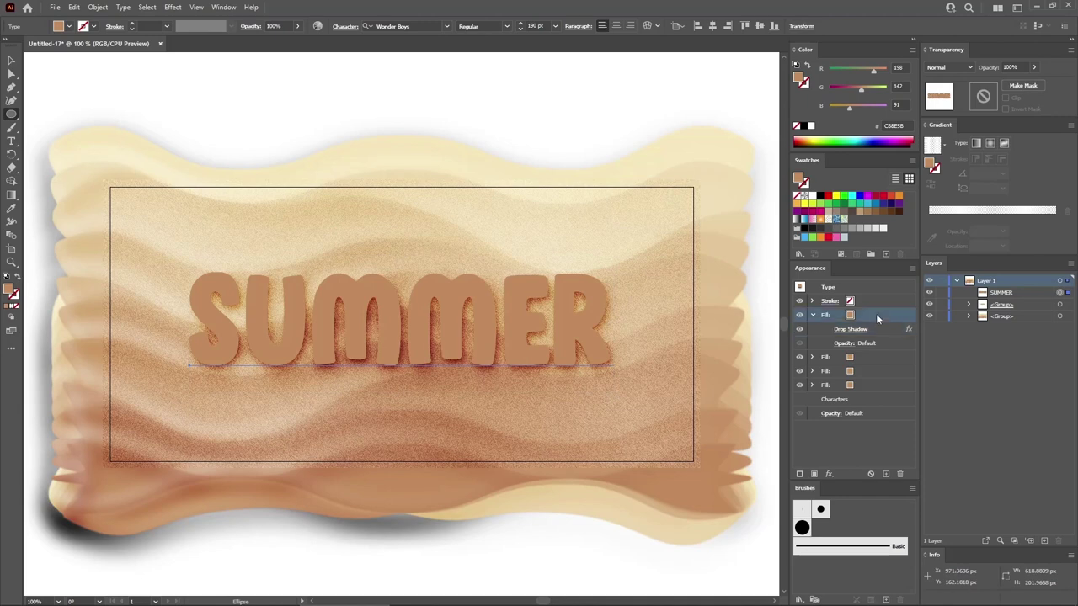
left_click(886, 474)
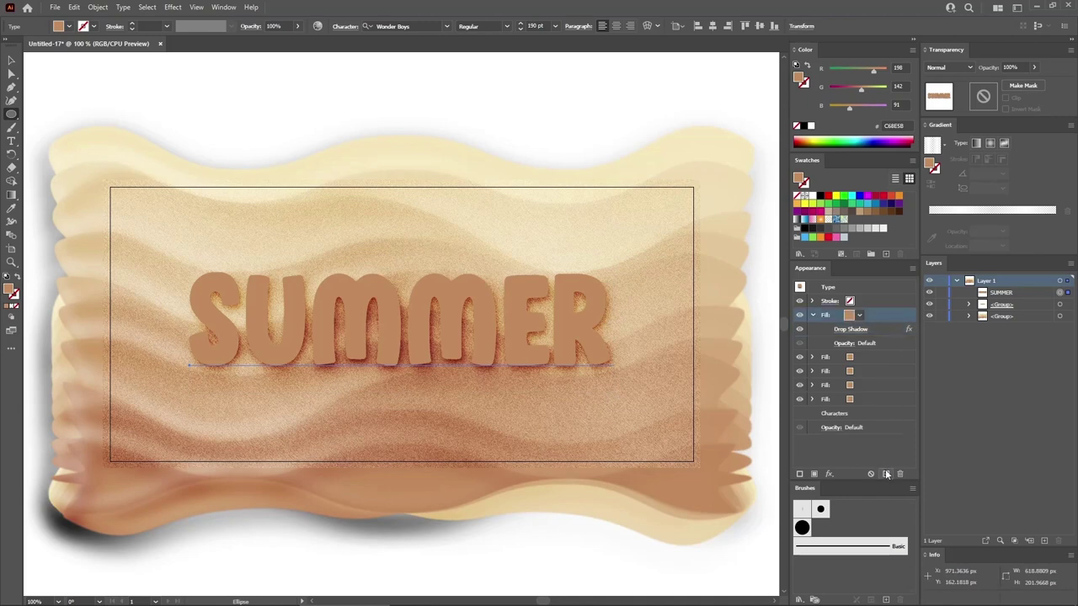
left_click(857, 329)
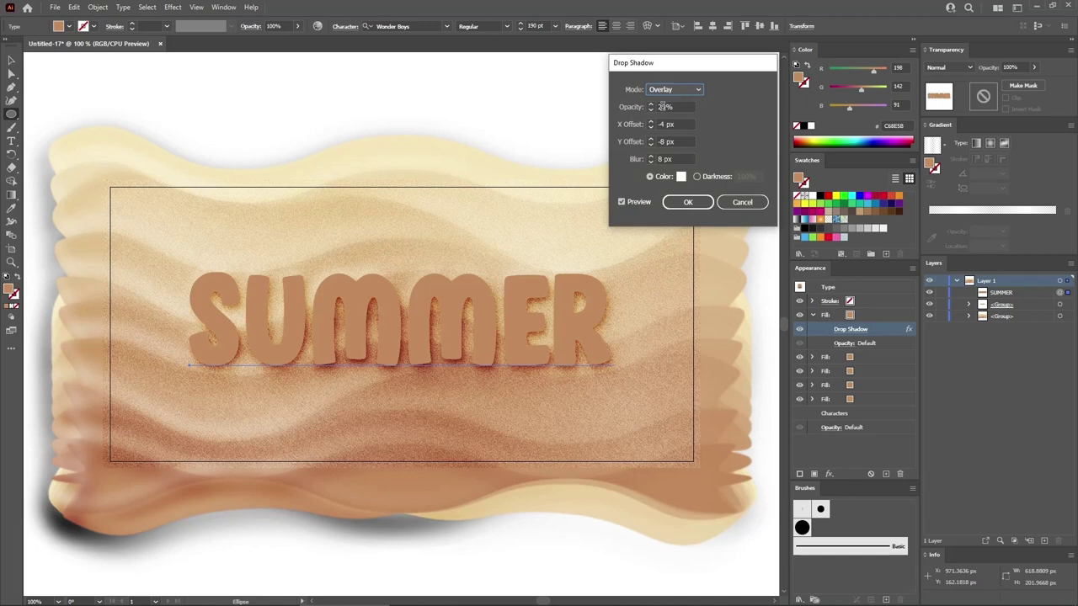
double_click(663, 107)
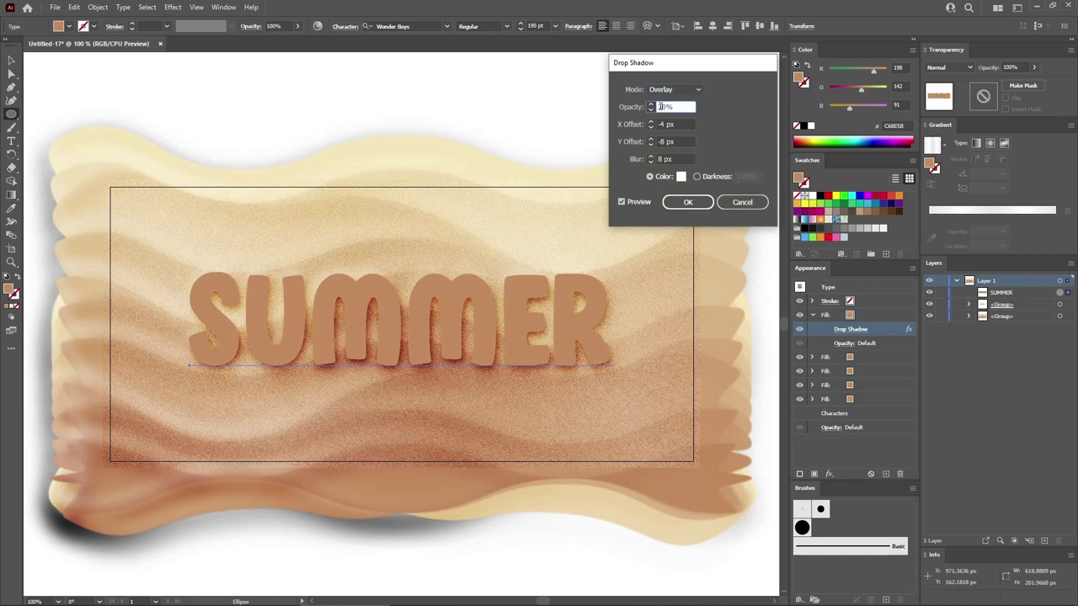
type("30")
double_click(667, 123)
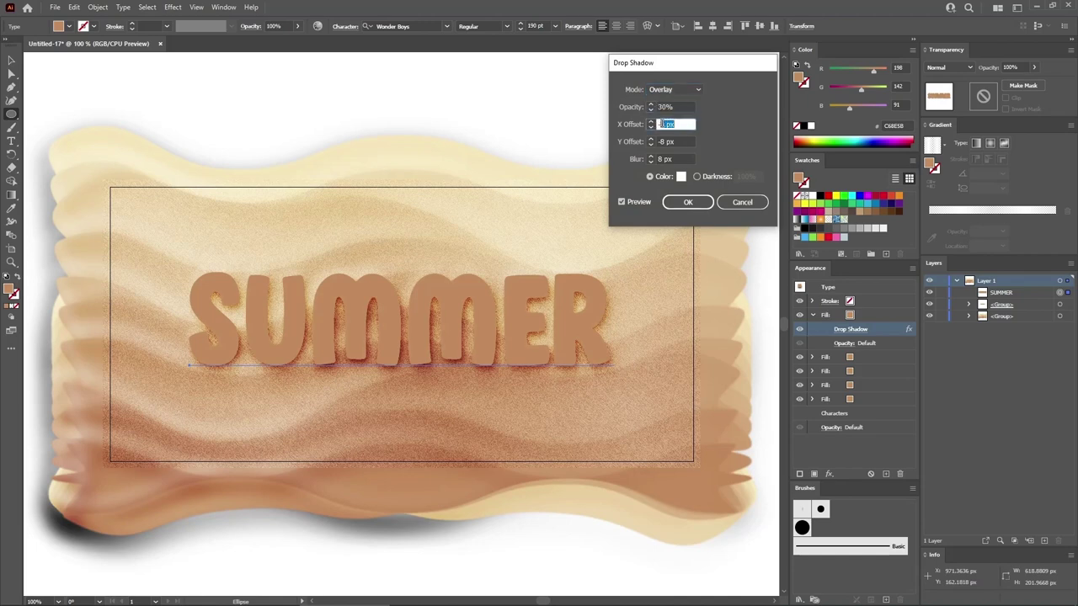
type("-2")
double_click(662, 142)
type("-4")
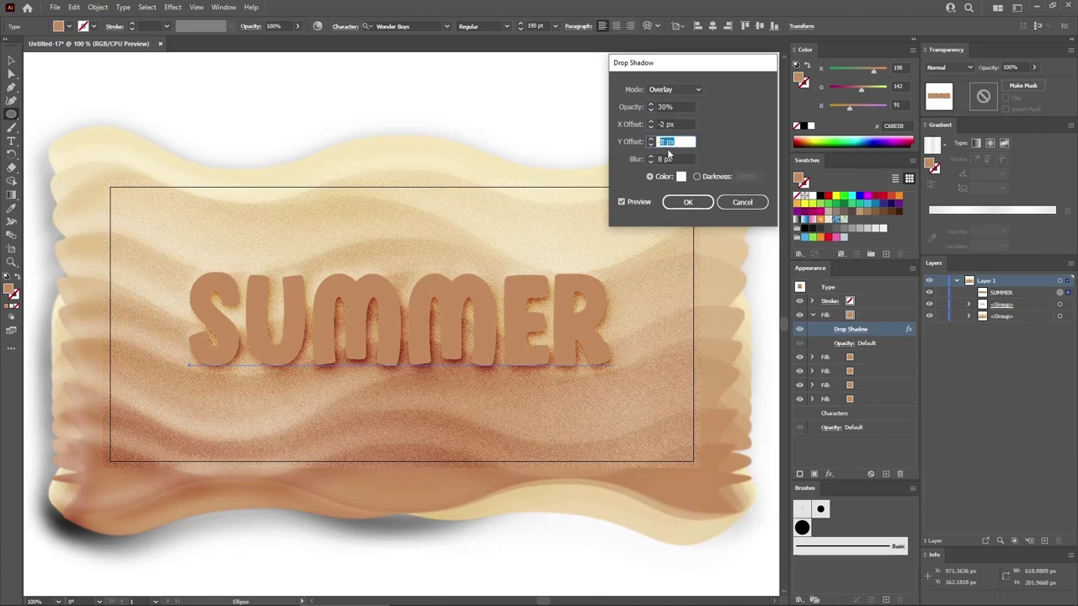
double_click(662, 158)
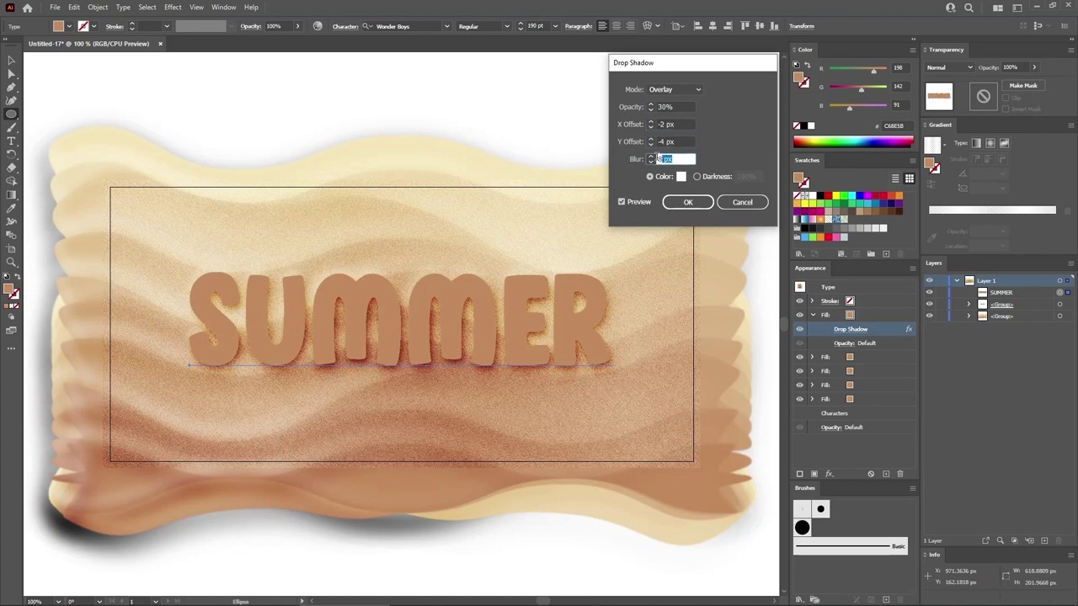
left_click(688, 202)
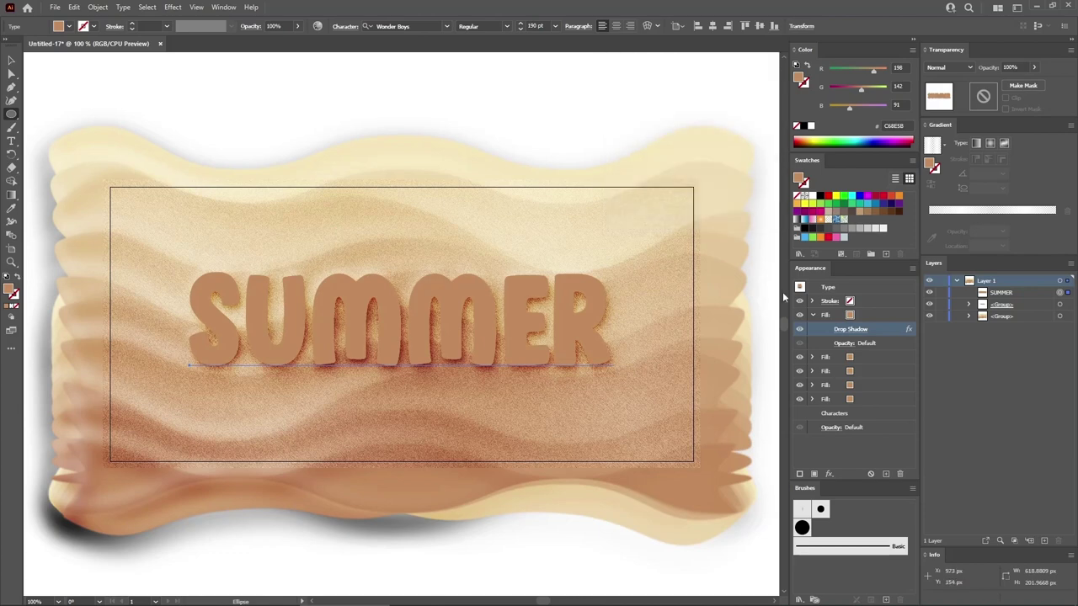
Add a third fill with a white shadow at 40% opacity, -1/-2 px offsets, 2 px blur.
left_click(875, 314)
left_click(886, 474)
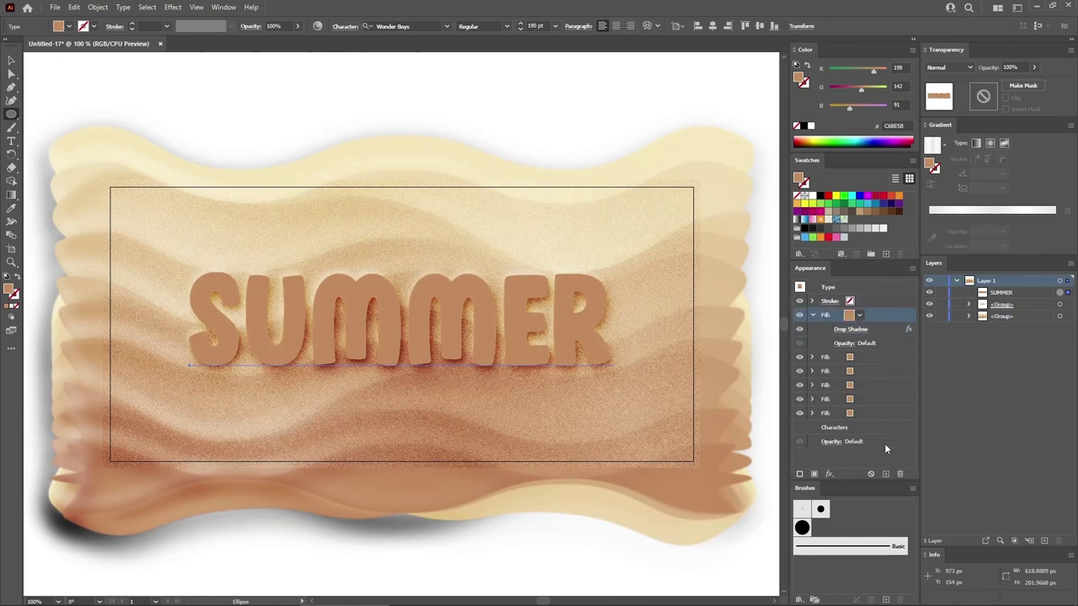
left_click(852, 329)
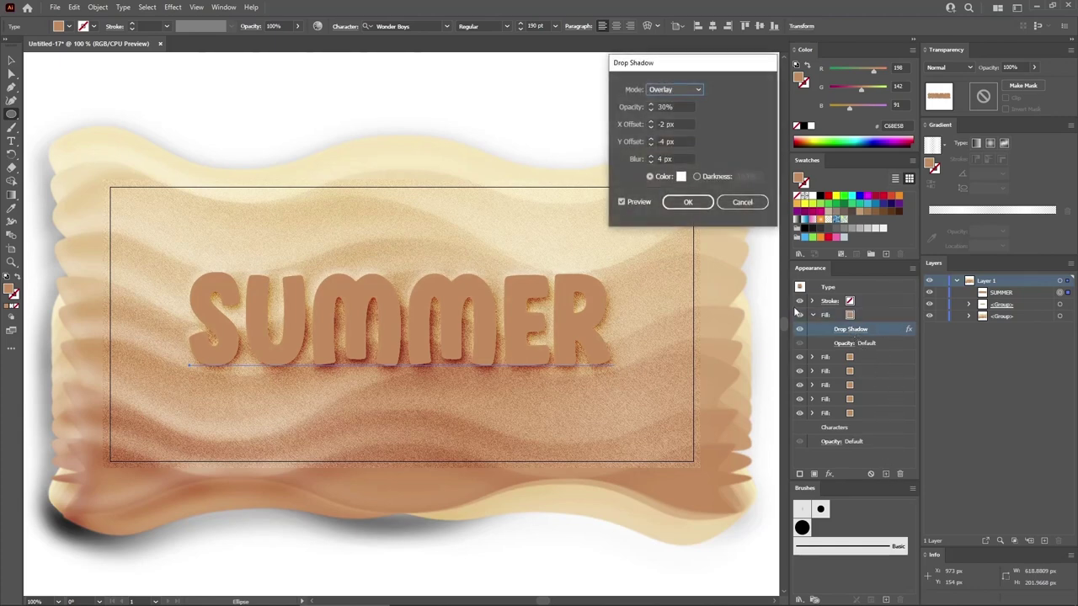
double_click(663, 107)
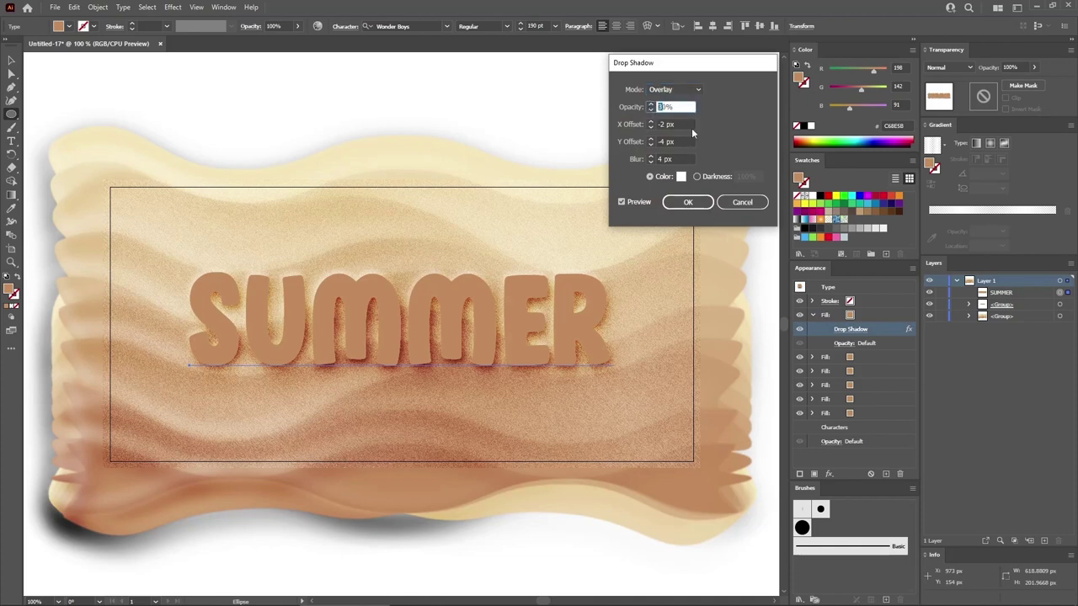
type("40")
key("Tab")
type("-1")
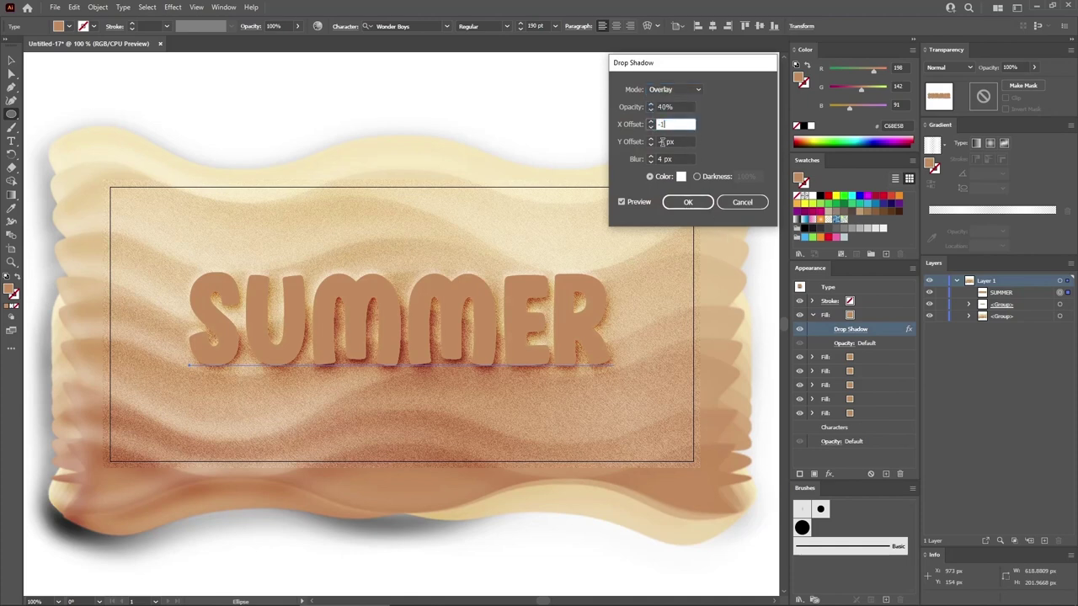
key("Tab")
type("-2")
key("Tab")
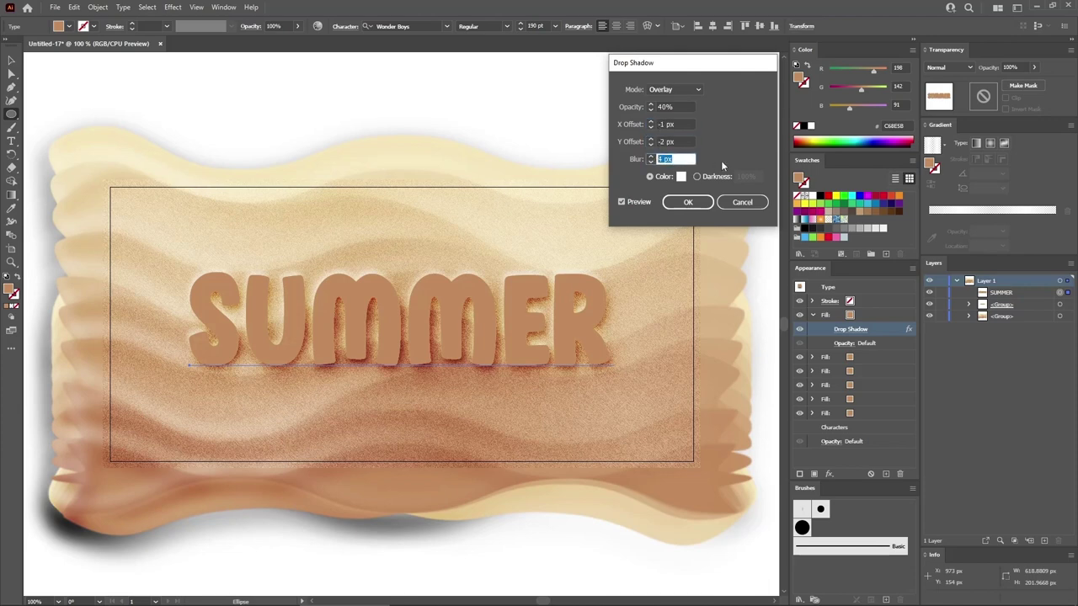
type("2")
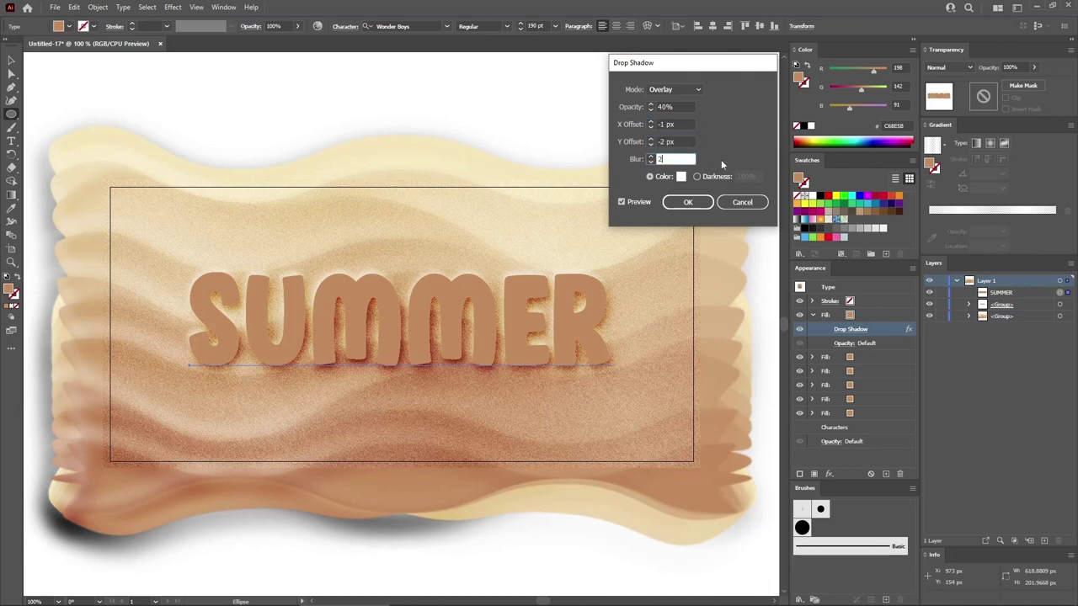
left_click(689, 204)
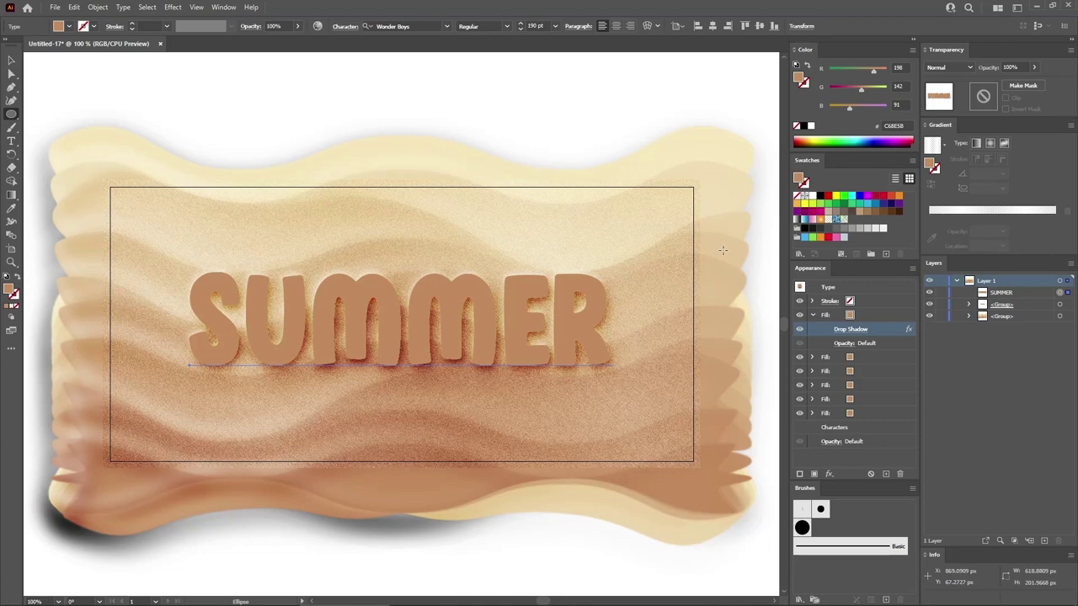
Move the stroke below the fills and give it Scatter Brush 1 in light sand RGB 220, 182, 137.
left_click(811, 315)
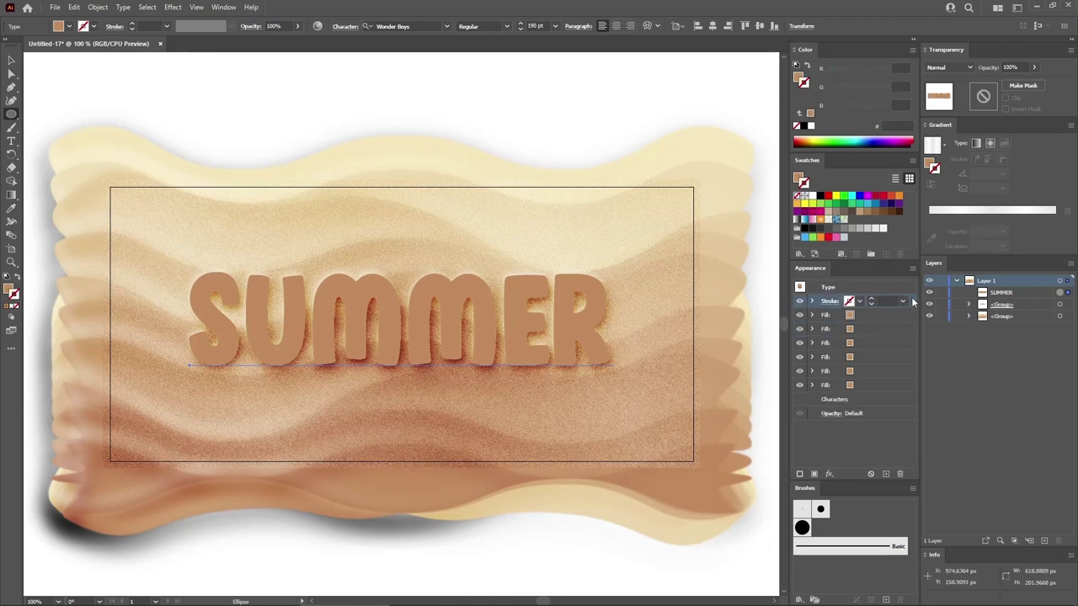
left_click_drag(908, 303, 896, 398)
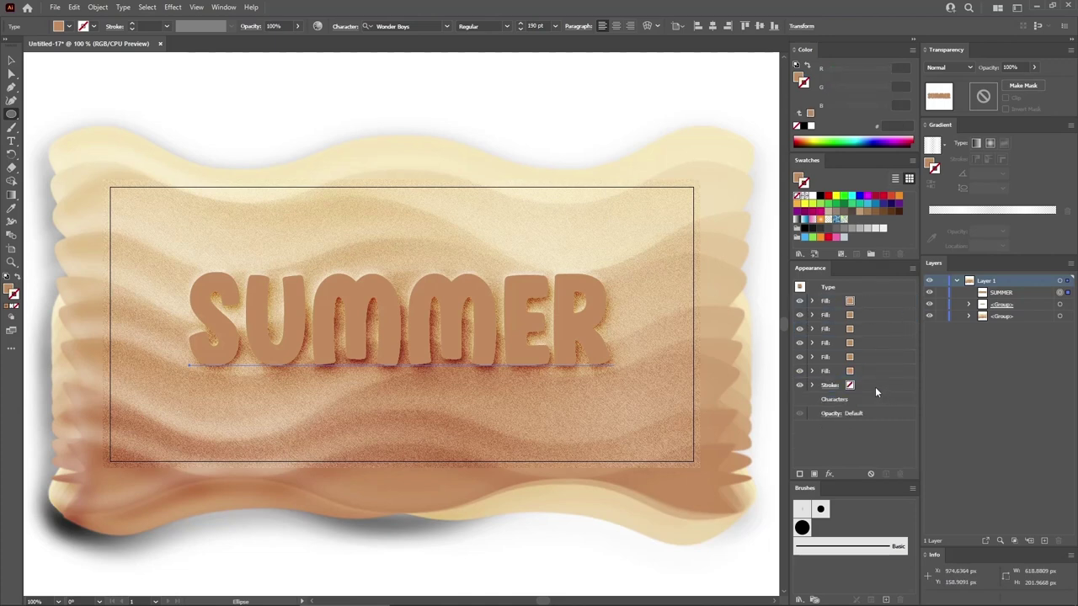
left_click(871, 385)
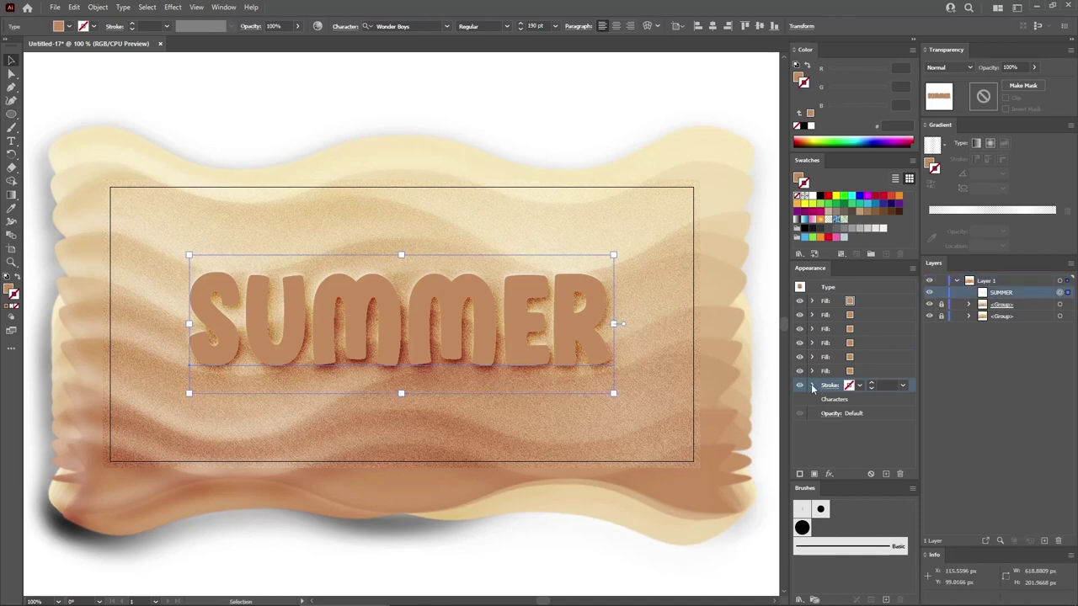
left_click(802, 528)
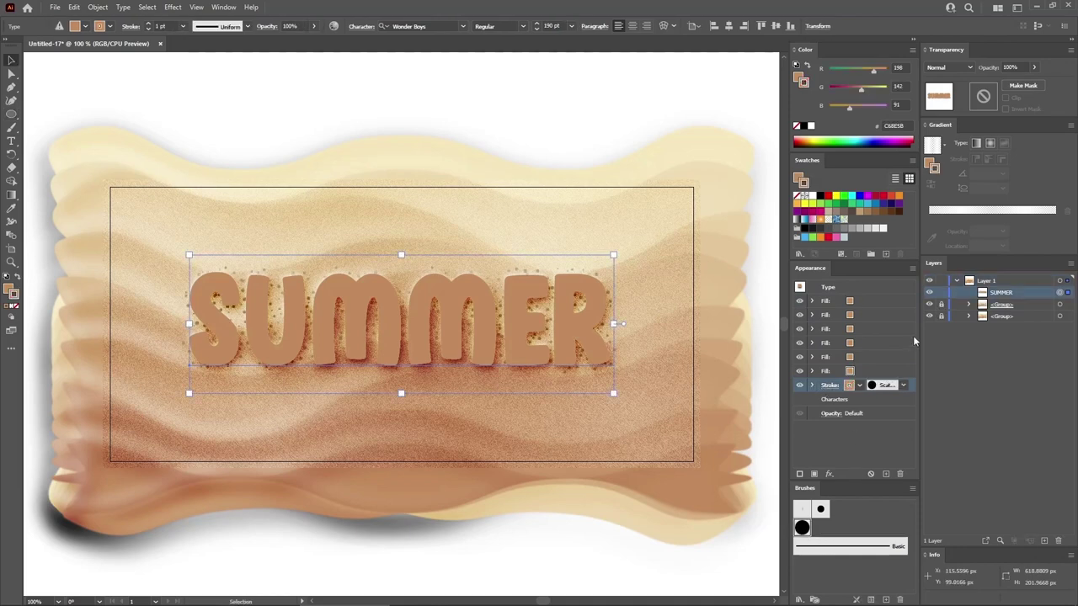
left_click(901, 67)
type("220")
key("Tab")
type("182")
key("Tab")
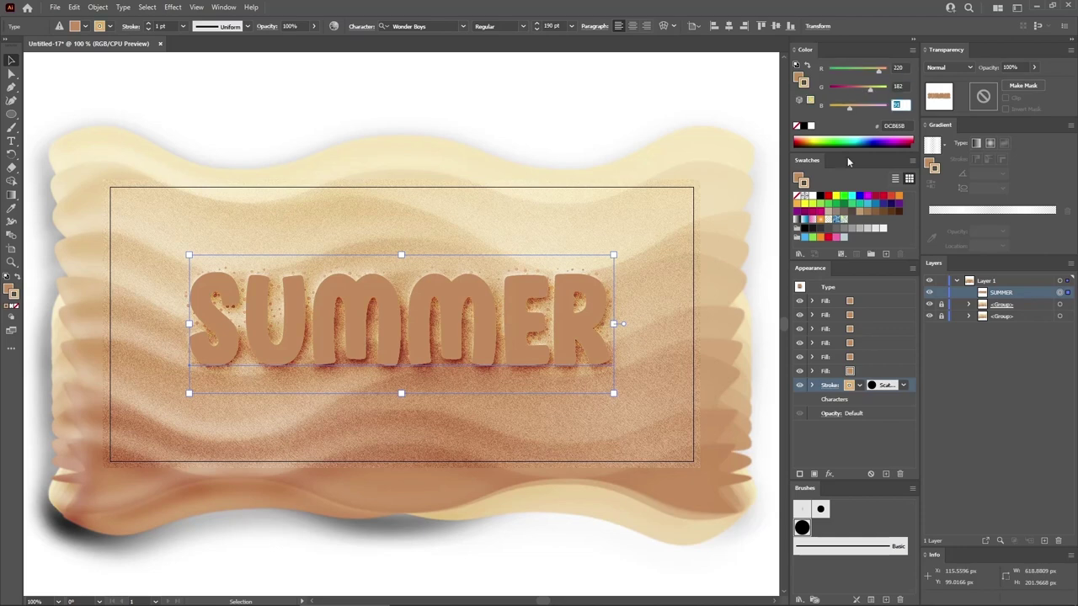
type("137")
key("Return")
Set the stroke's opacity to 25% with Multiply blending.
left_click(812, 384)
left_click(844, 400)
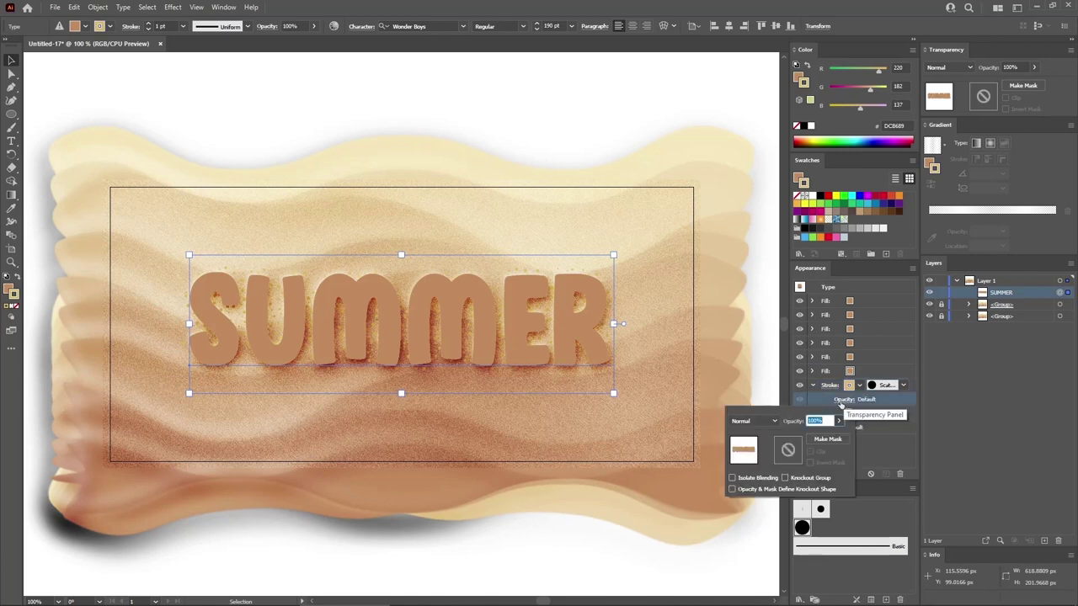
type("25")
left_click(773, 423)
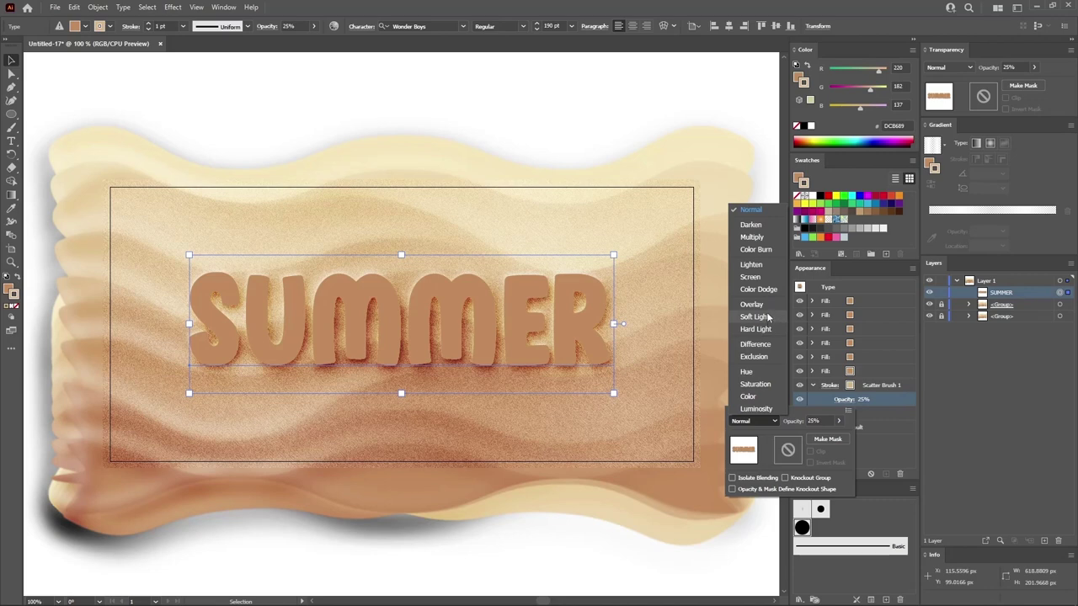
left_click(751, 236)
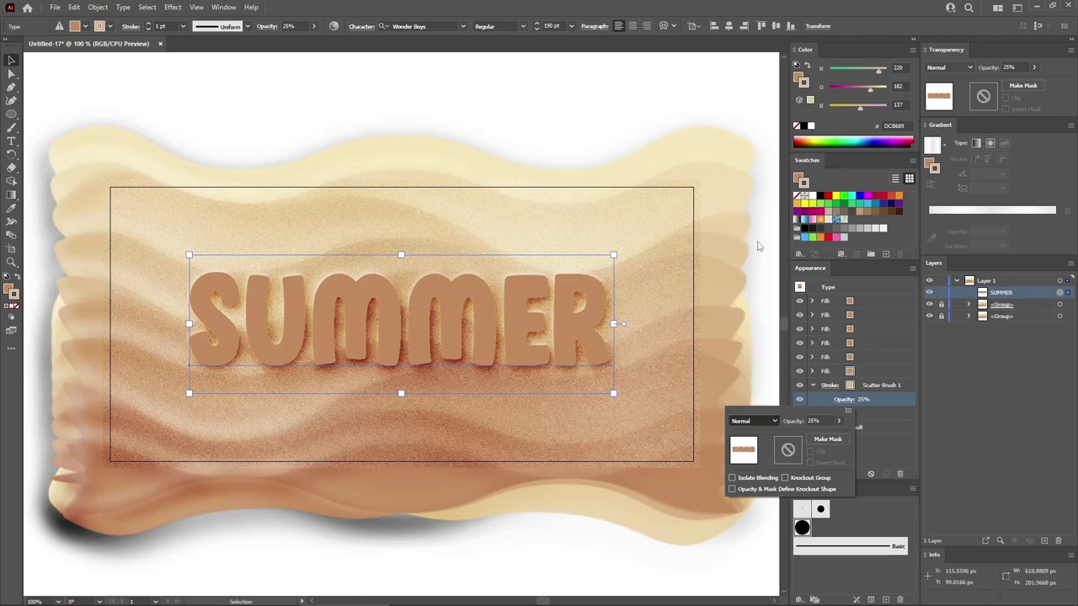
left_click(1024, 300)
Move SUMMER below the first group in Layers, deselect, and paste a copy in front.
left_click_drag(1022, 297, 1017, 315)
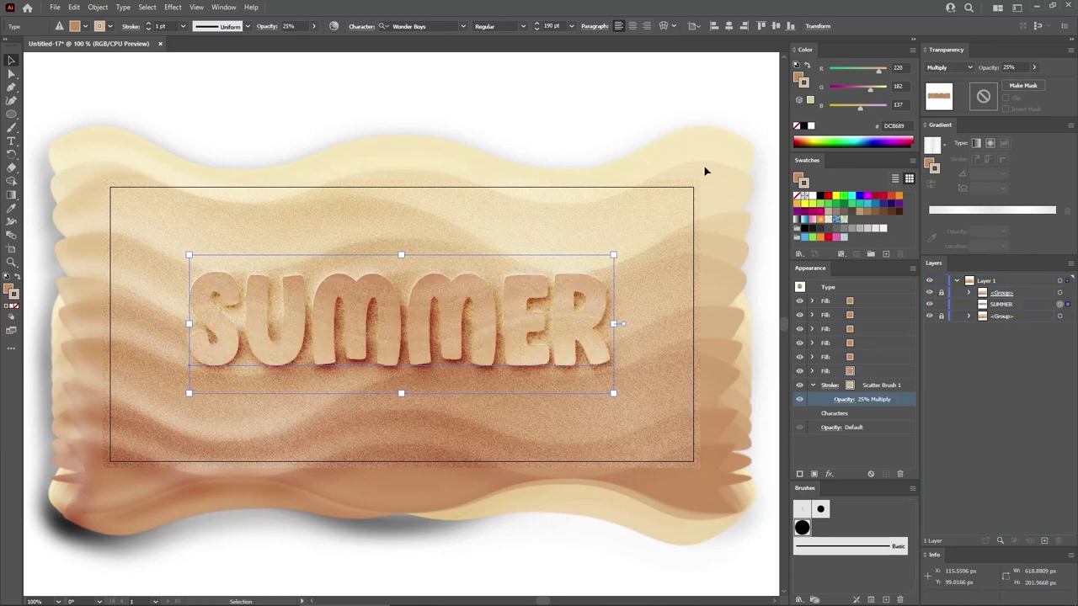
left_click(633, 154)
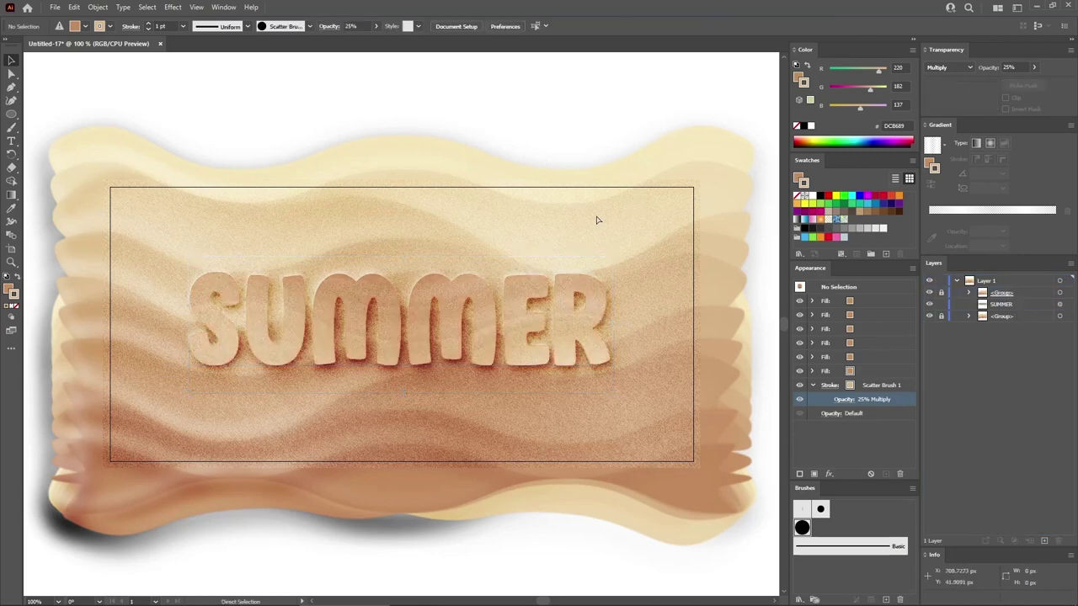
key("ctrl+f")
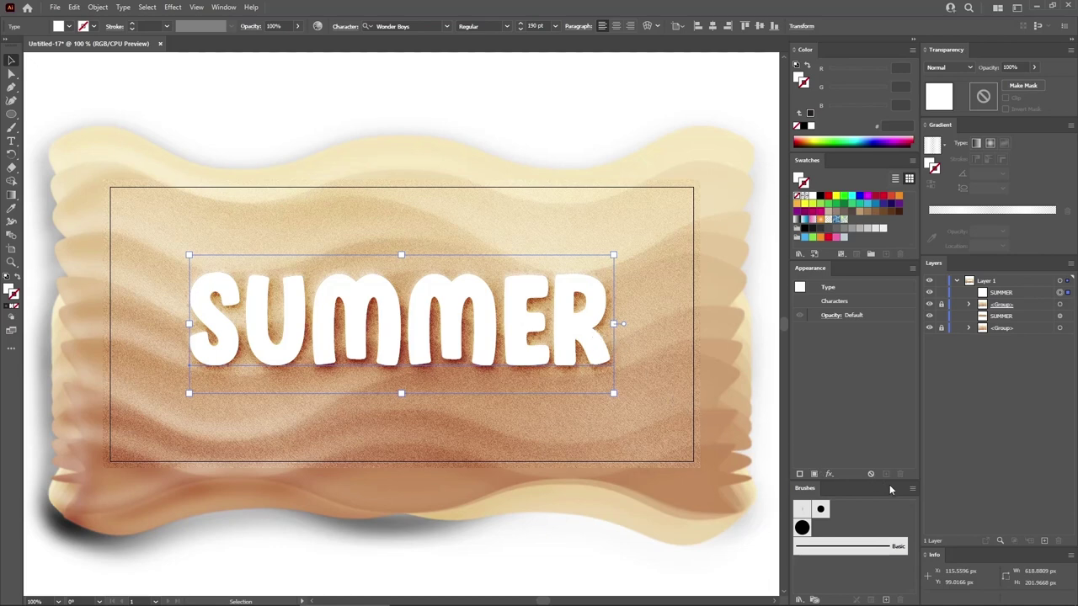
Load Mop 6.00 and Fan 3.00 from the Bristle Brush Library, then close the library.
left_click(912, 489)
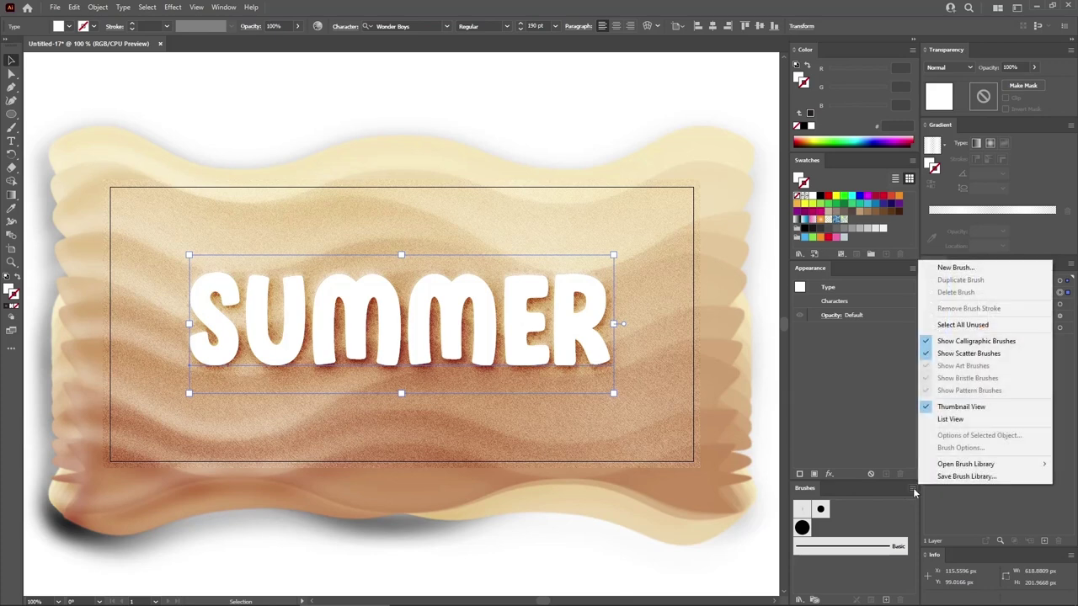
mouse_move(958, 468)
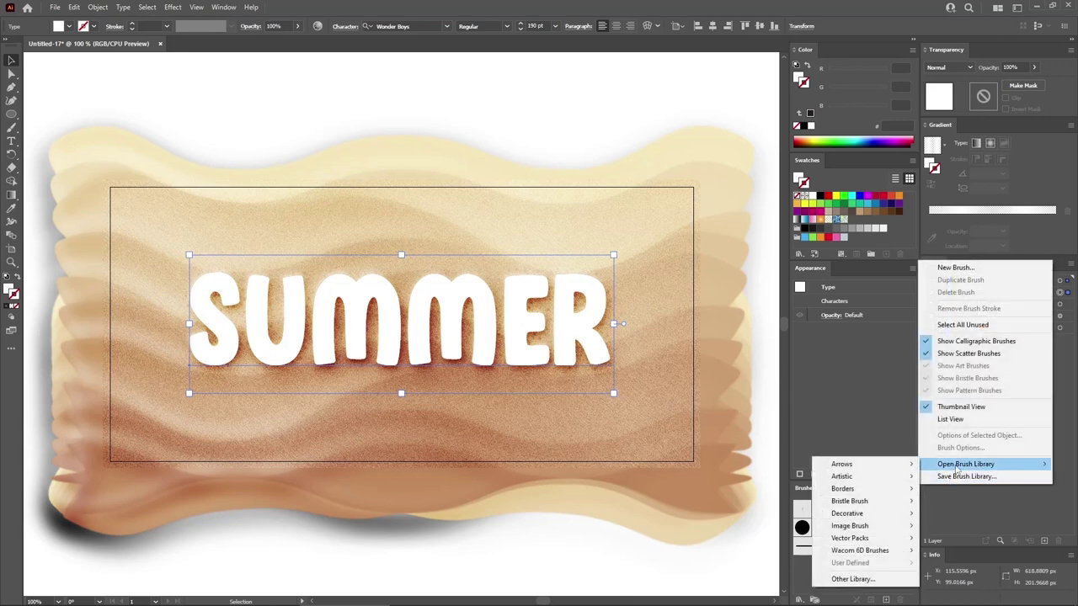
mouse_move(884, 501)
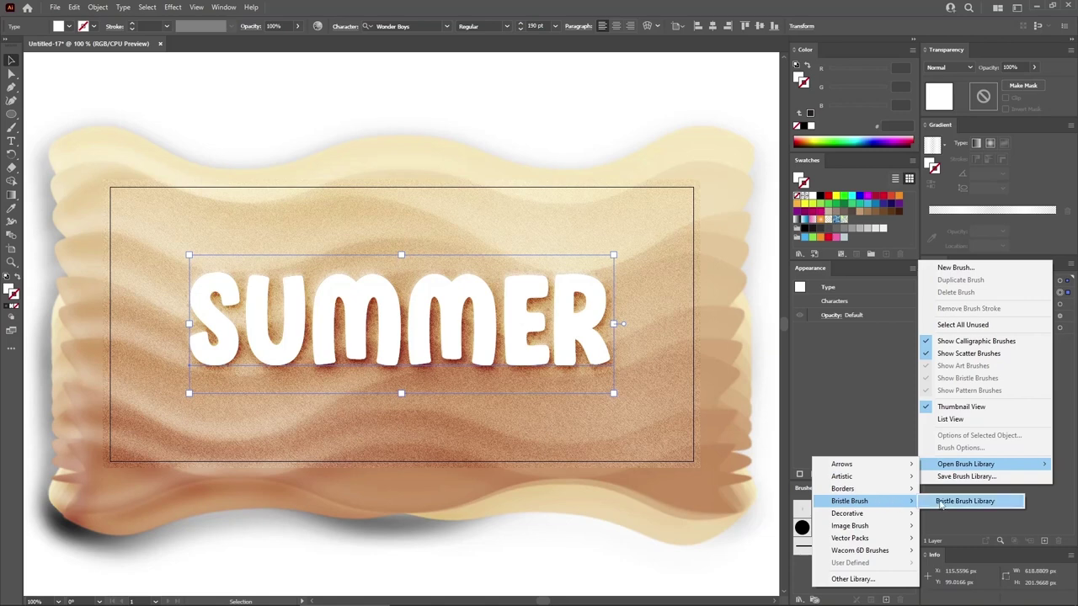
left_click(941, 504)
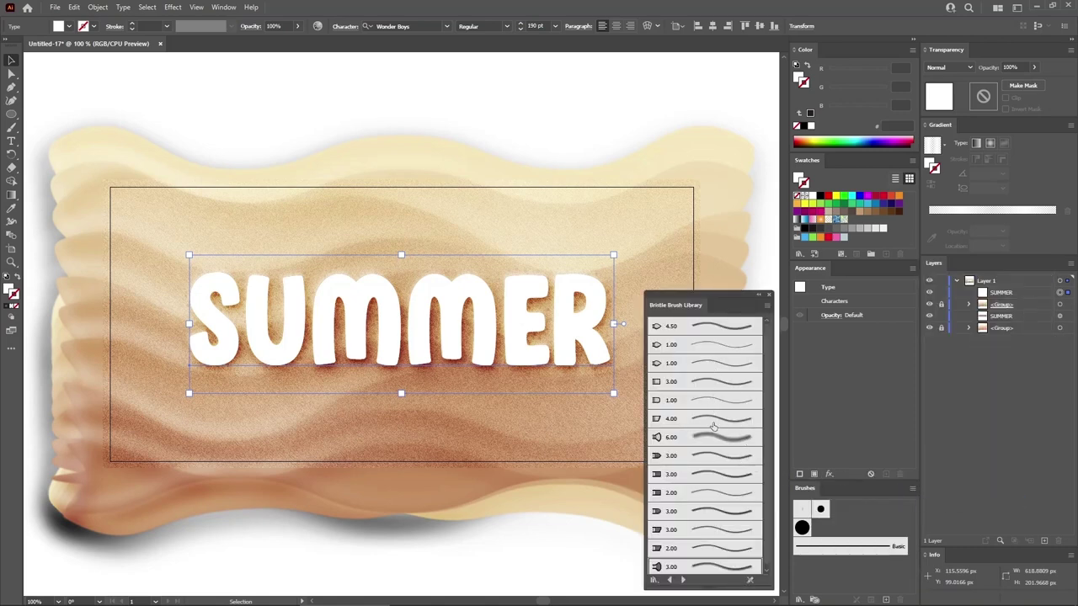
left_click(714, 441)
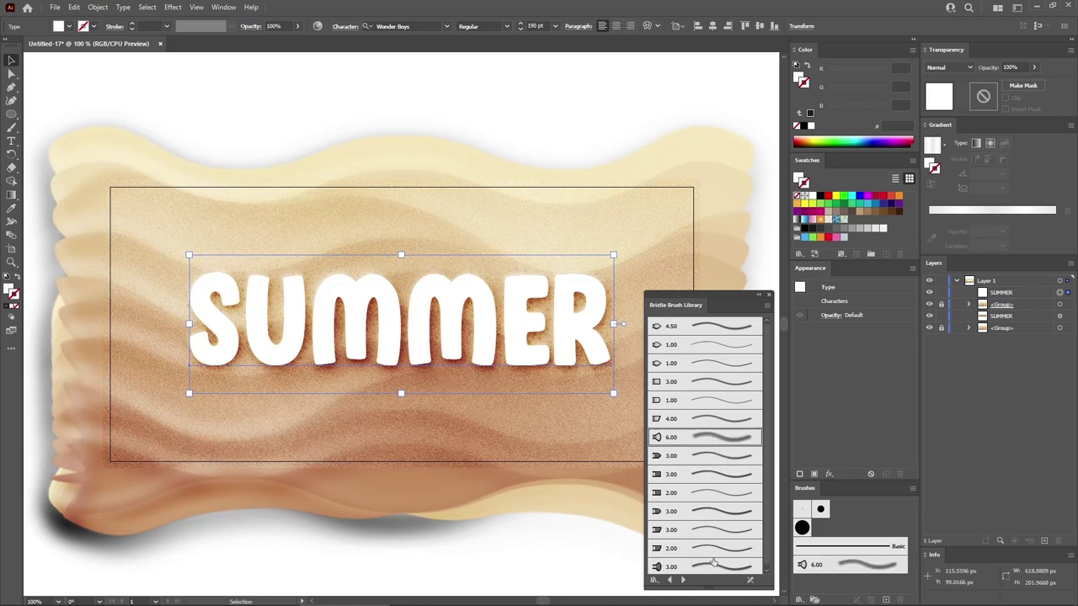
left_click(715, 566)
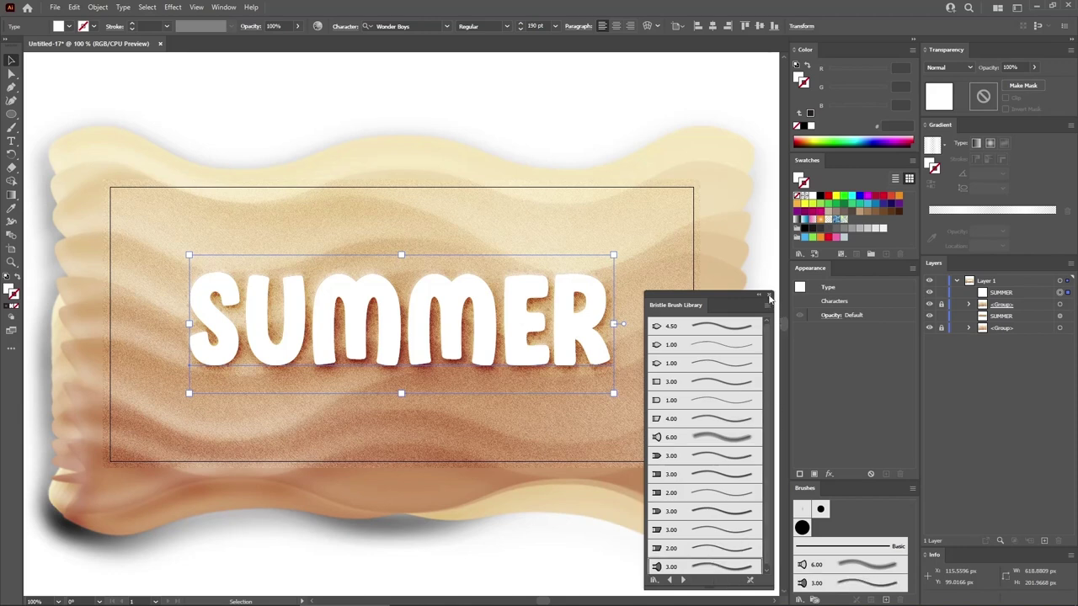
left_click(768, 295)
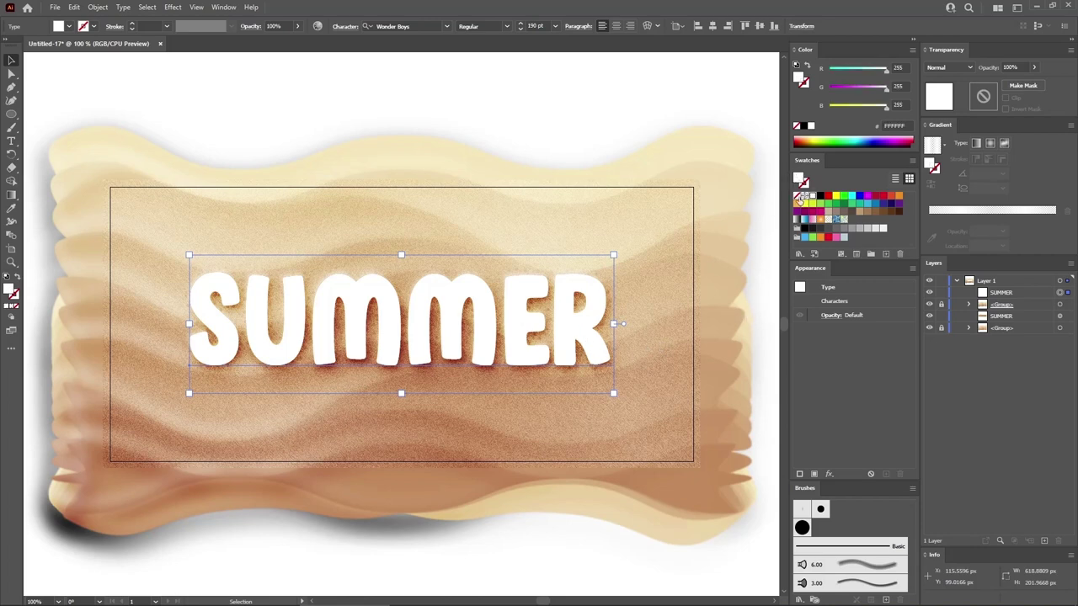
Replace the copy's fill with a 2 pt stroke using the Mop 6.00 brush.
left_click(797, 197)
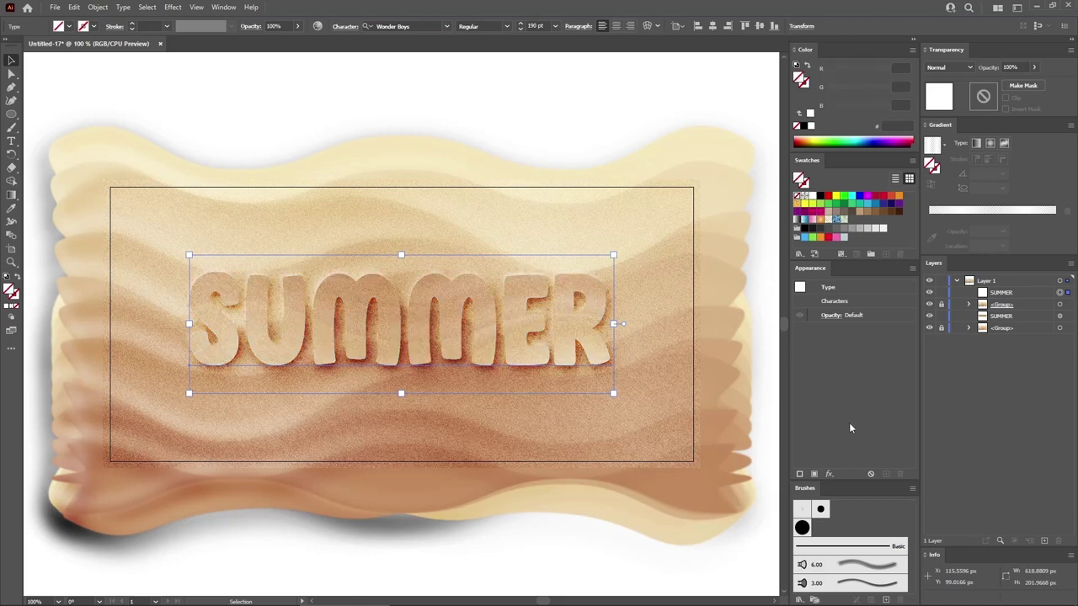
left_click(800, 475)
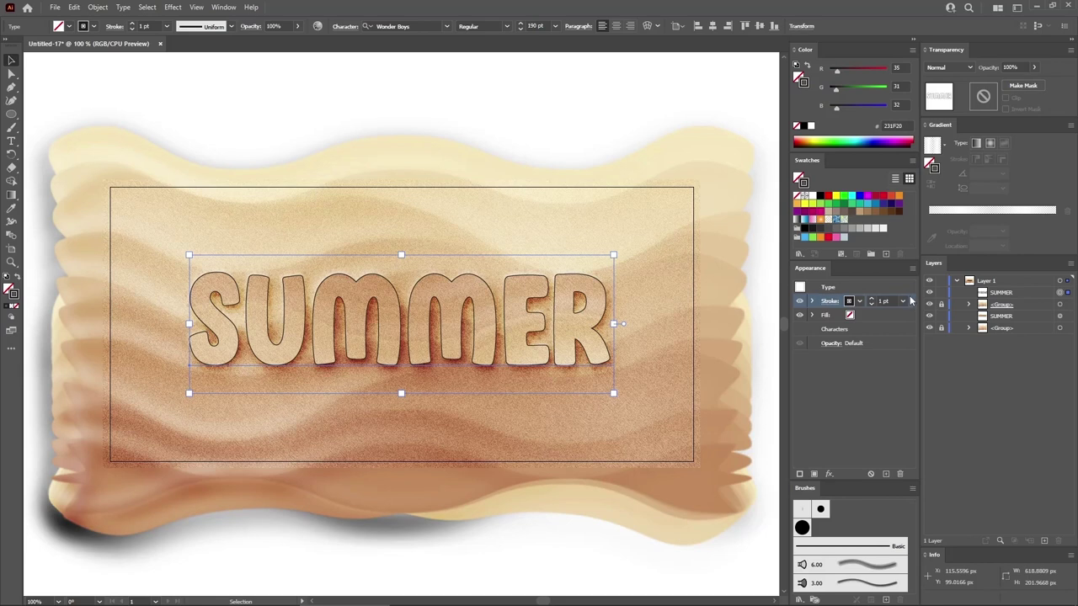
left_click(845, 562)
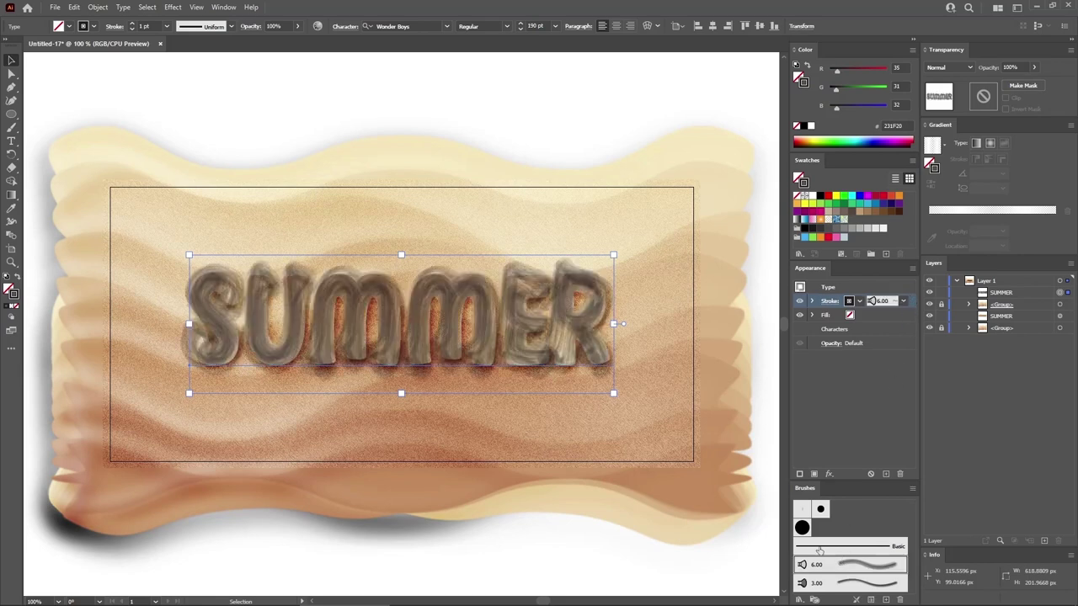
left_click(167, 26)
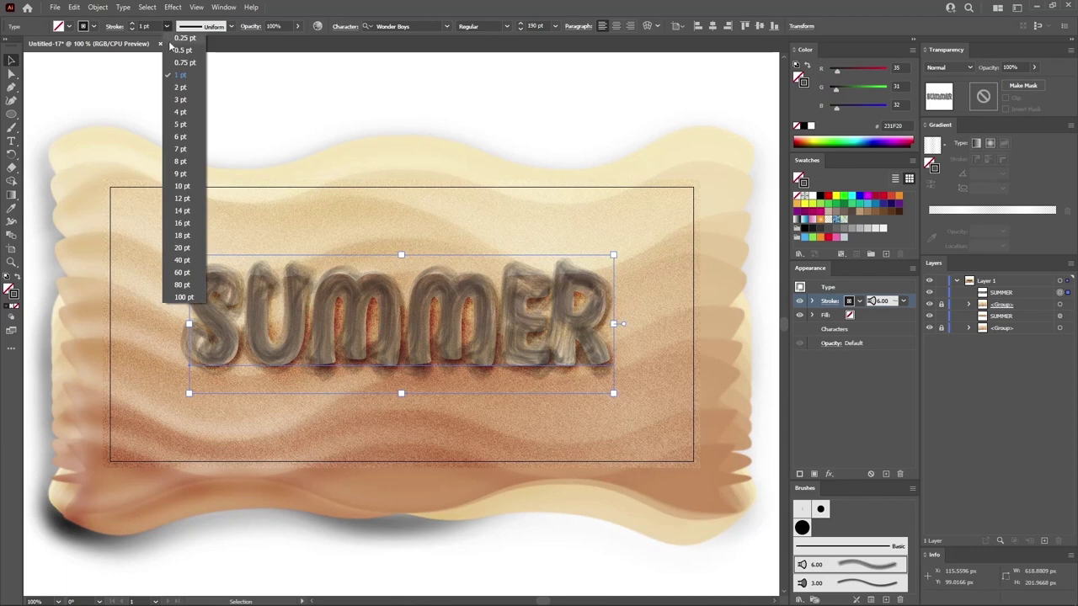
left_click(180, 87)
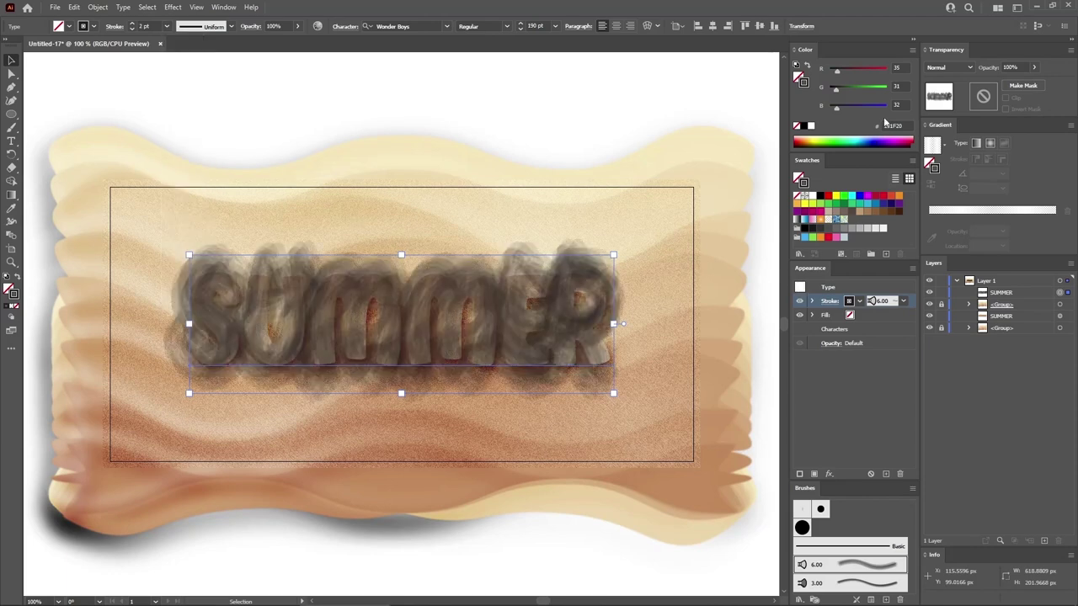
Colour the stroke pale beige RGB 237, 213, 171 and set its opacity to 15%.
left_click(899, 67)
type("237")
key("Tab")
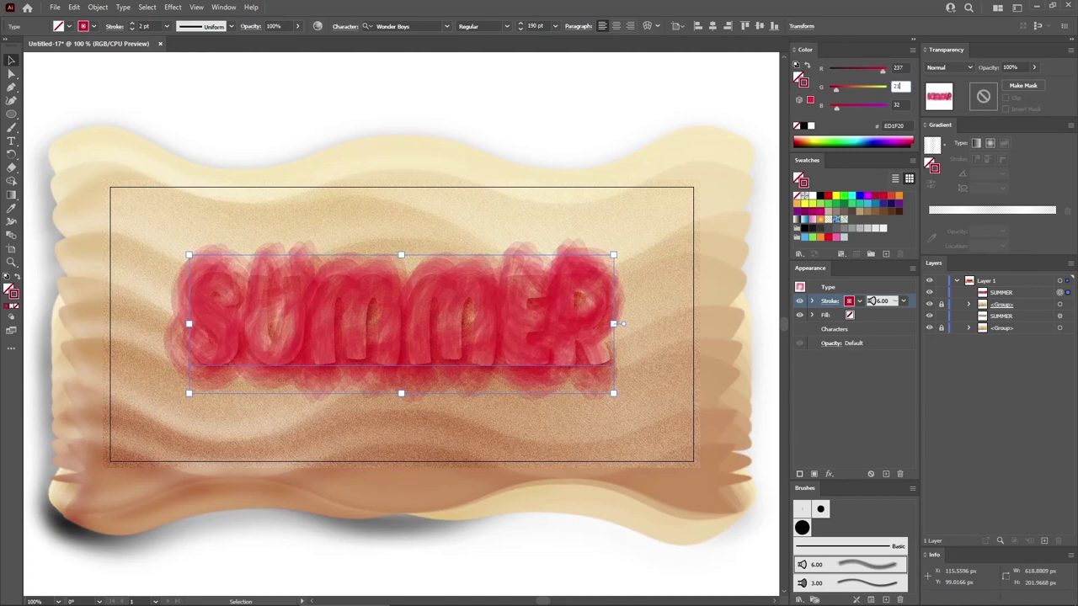
type("213")
key("Tab")
type("1")
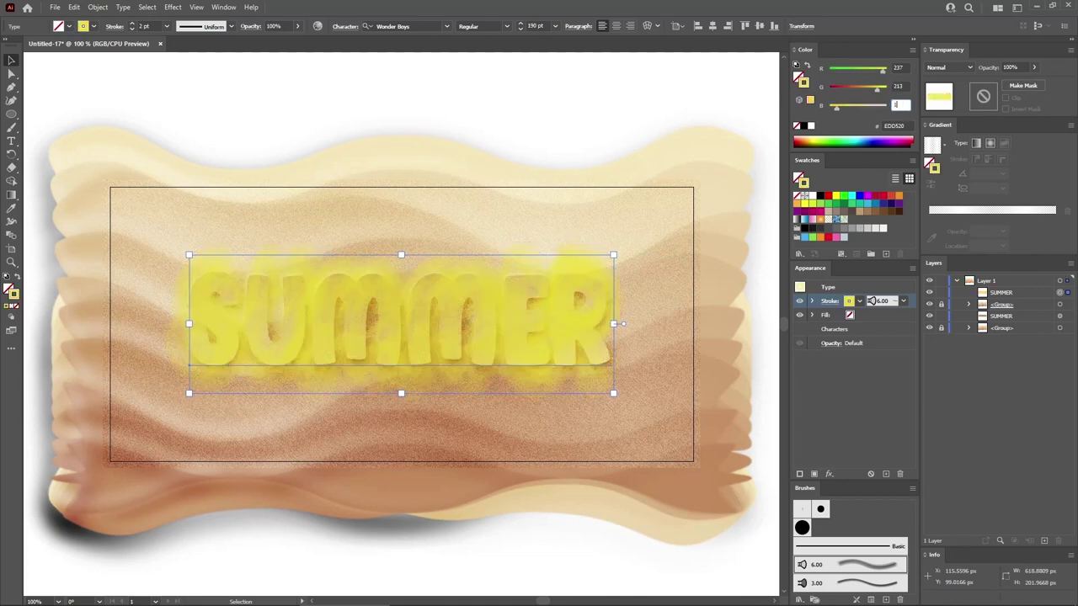
type("71")
key("Return")
left_click(813, 302)
left_click(844, 315)
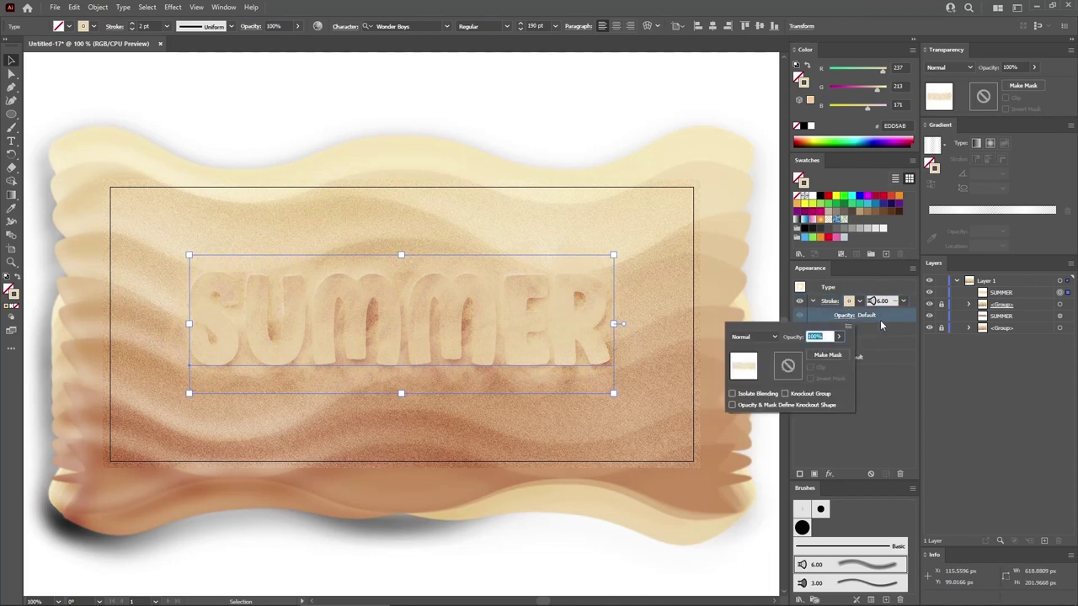
type("4")
type("5")
key("Return")
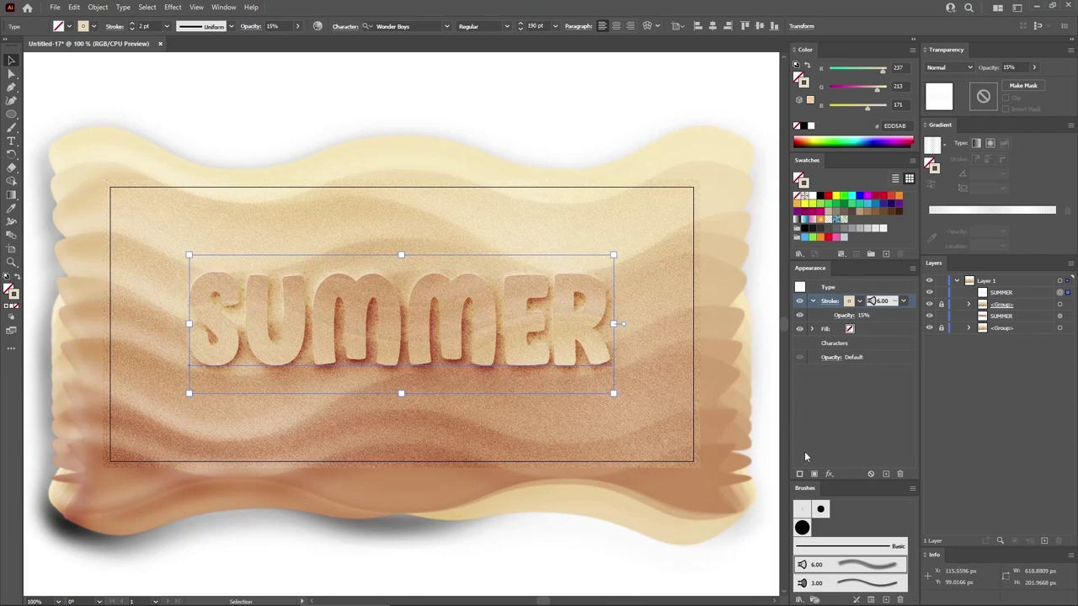
Add a Fan 3.00 brush stroke to SUMMER coloured R255 G242 B191 at 30% opacity.
left_click(800, 473)
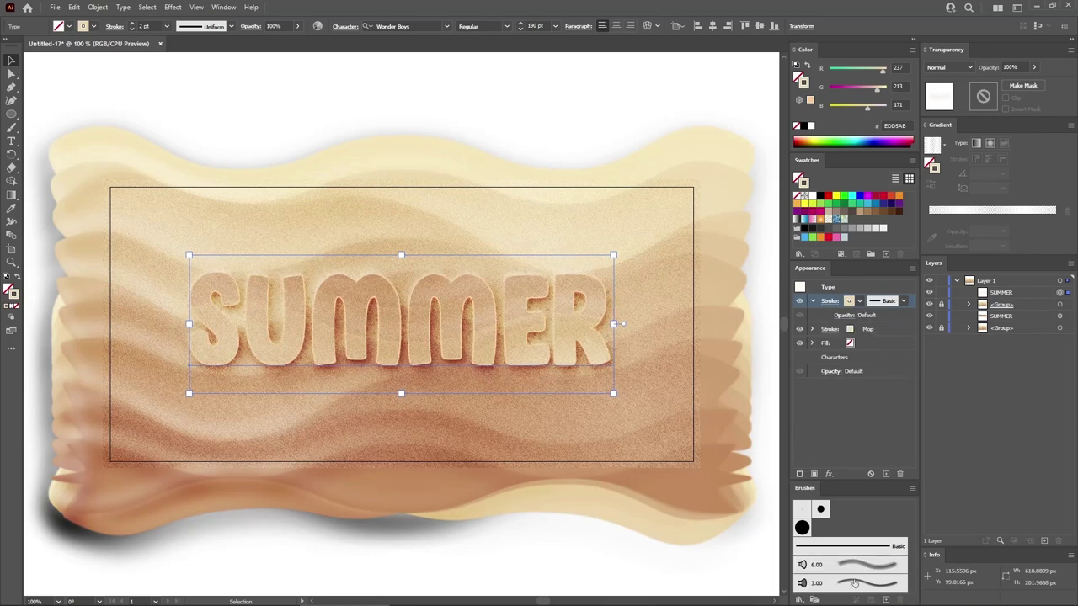
left_click(853, 583)
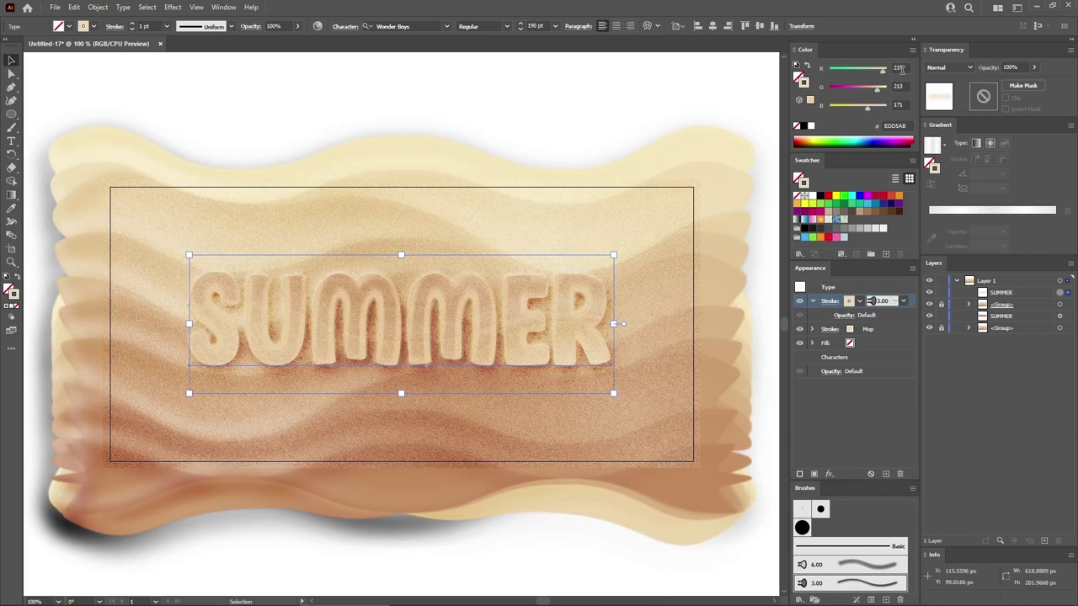
type("255")
key("Tab")
type("242")
key("Tab")
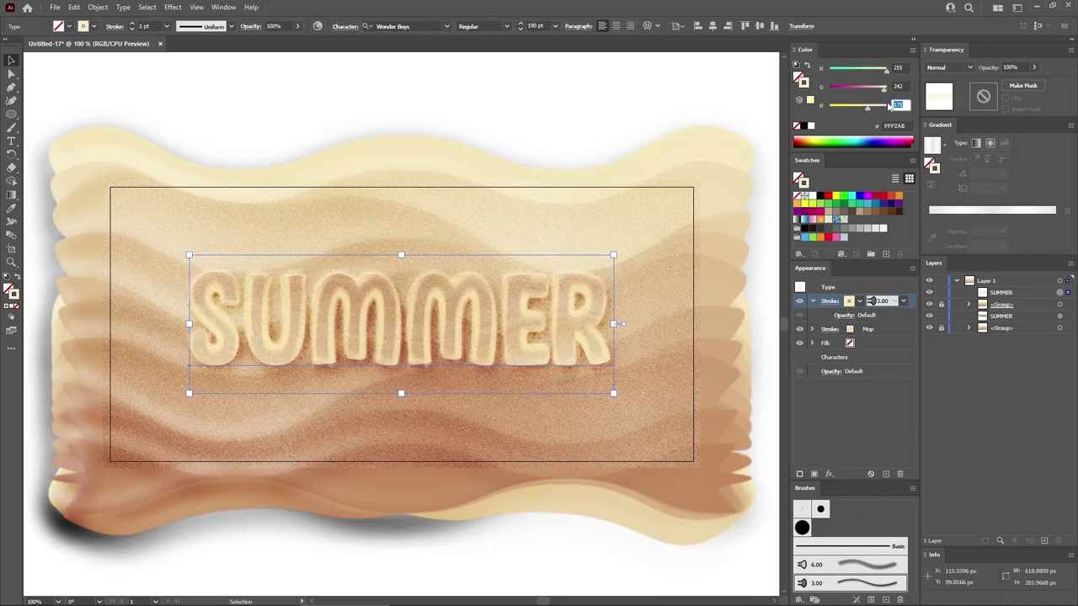
type("1")
key("Return")
left_click(841, 316)
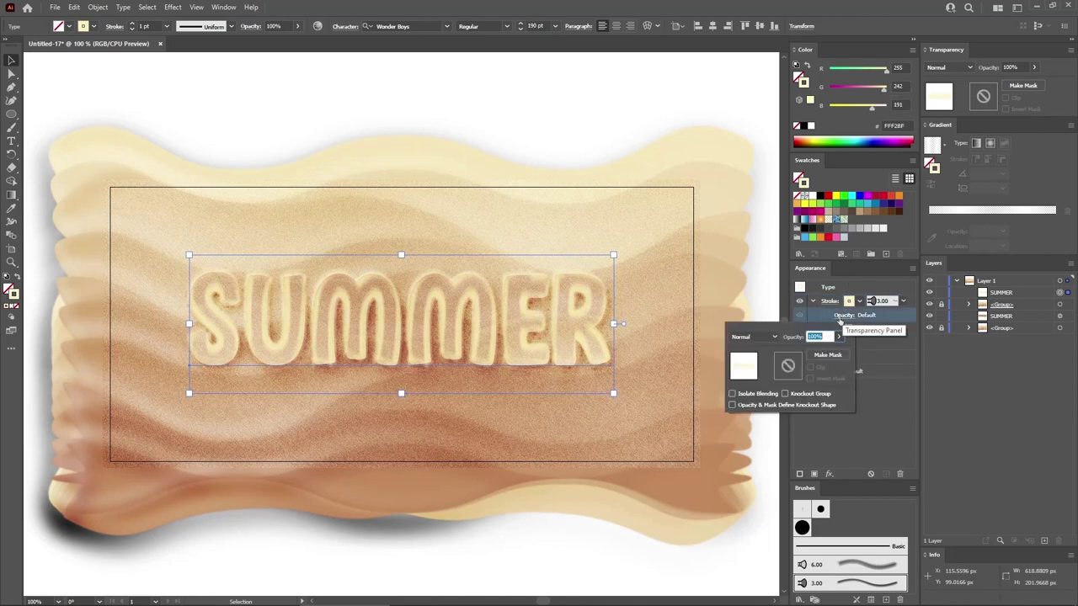
type("3")
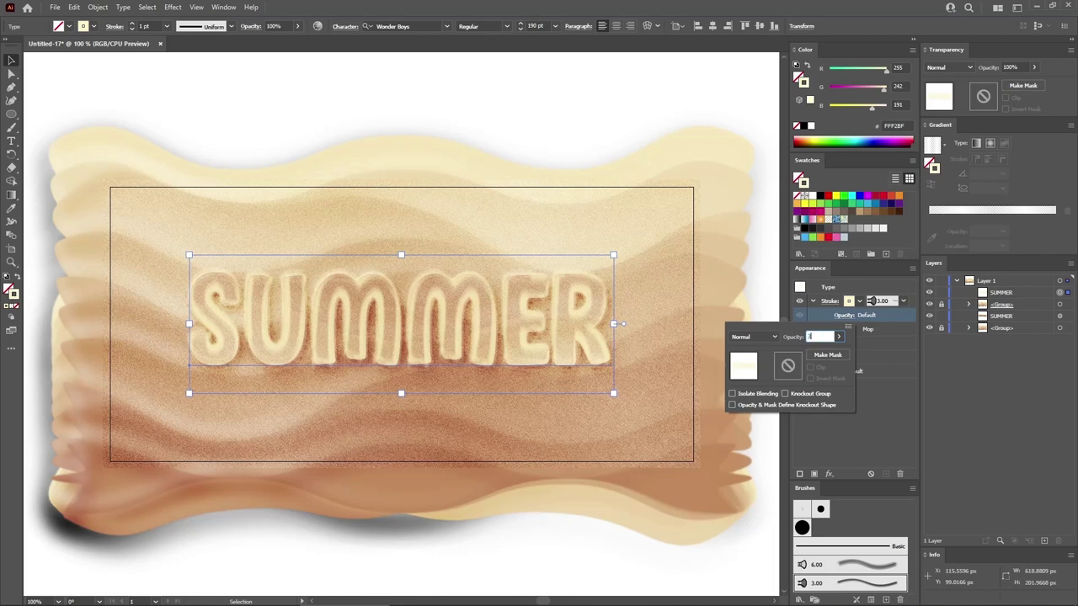
type("0")
key("Return")
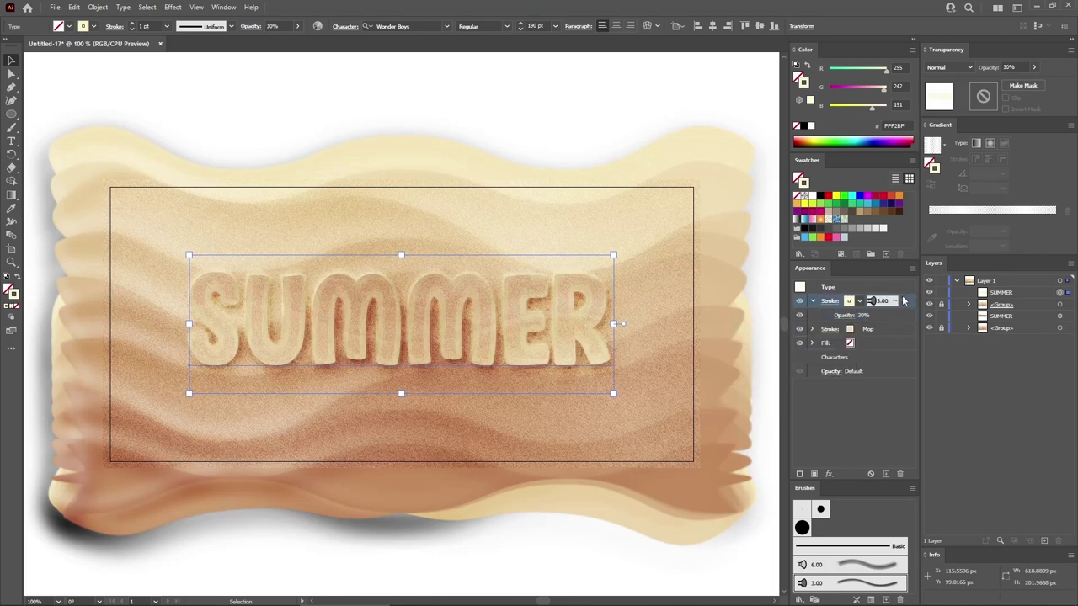
left_click(813, 301)
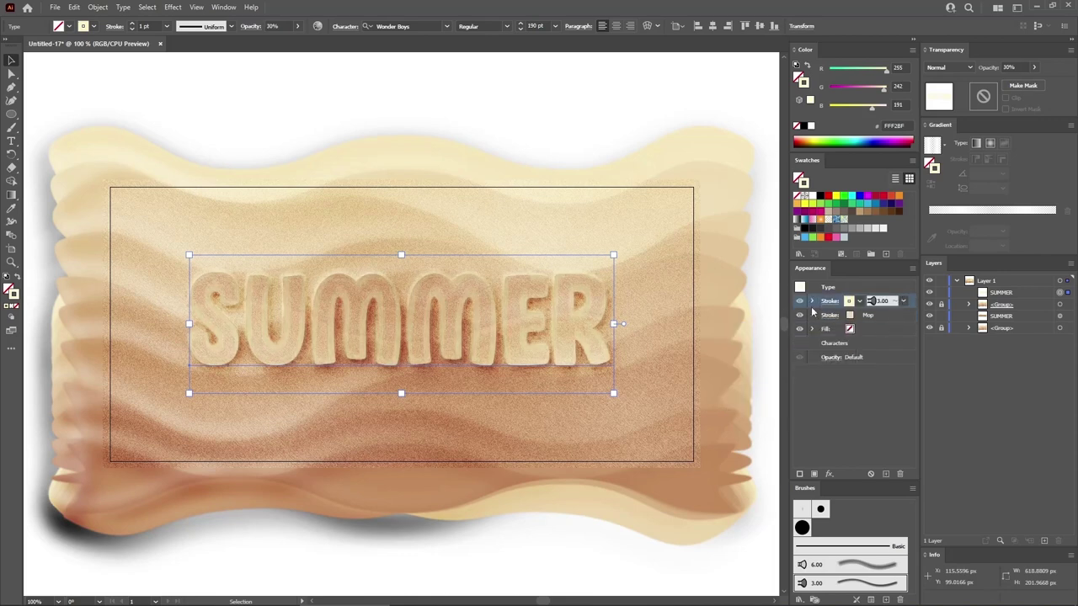
Add another stroke above it with a 5 pt weight.
left_click(800, 474)
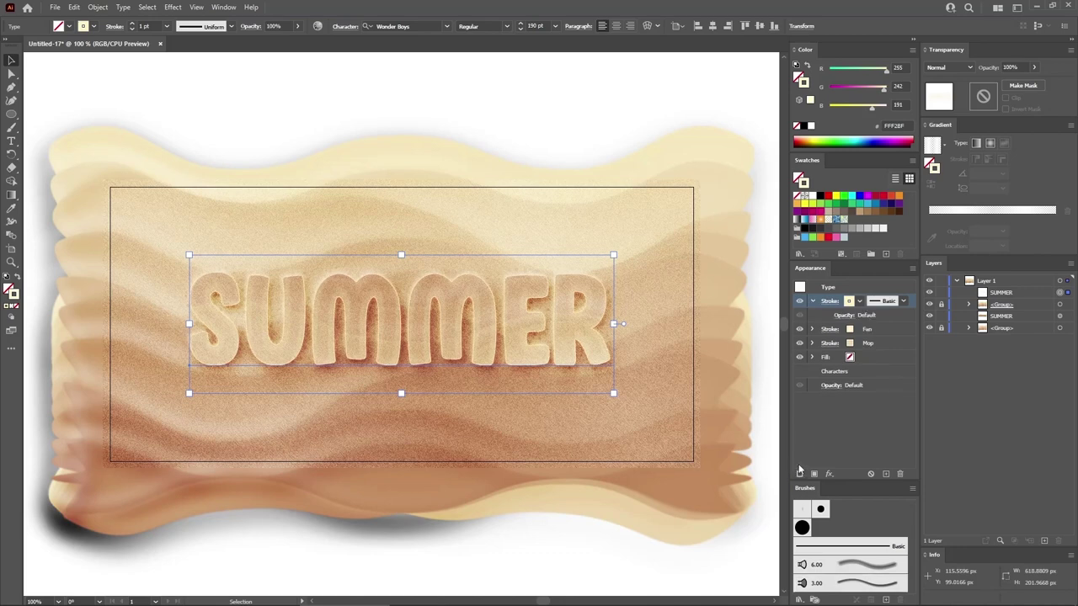
left_click(829, 302)
left_click(789, 317)
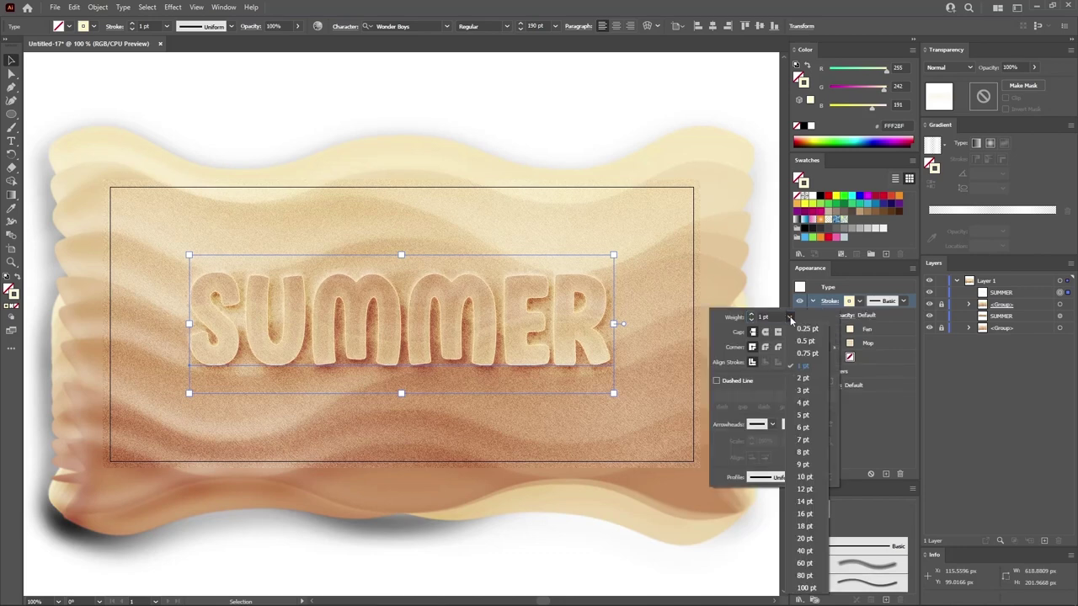
left_click(805, 417)
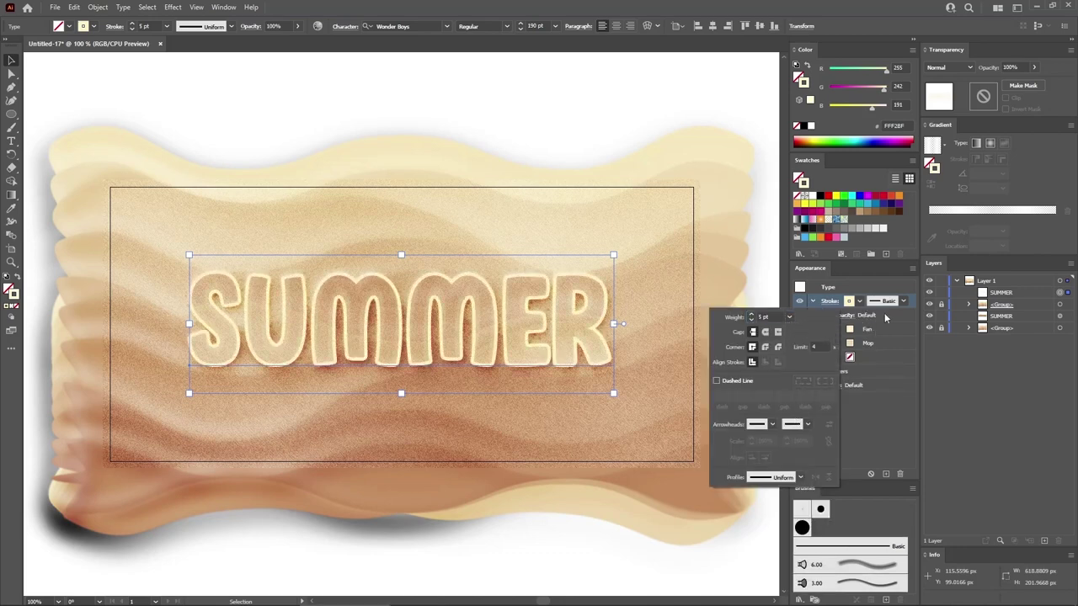
Give the 5 pt outline a two-stop linear gradient.
left_click(891, 316)
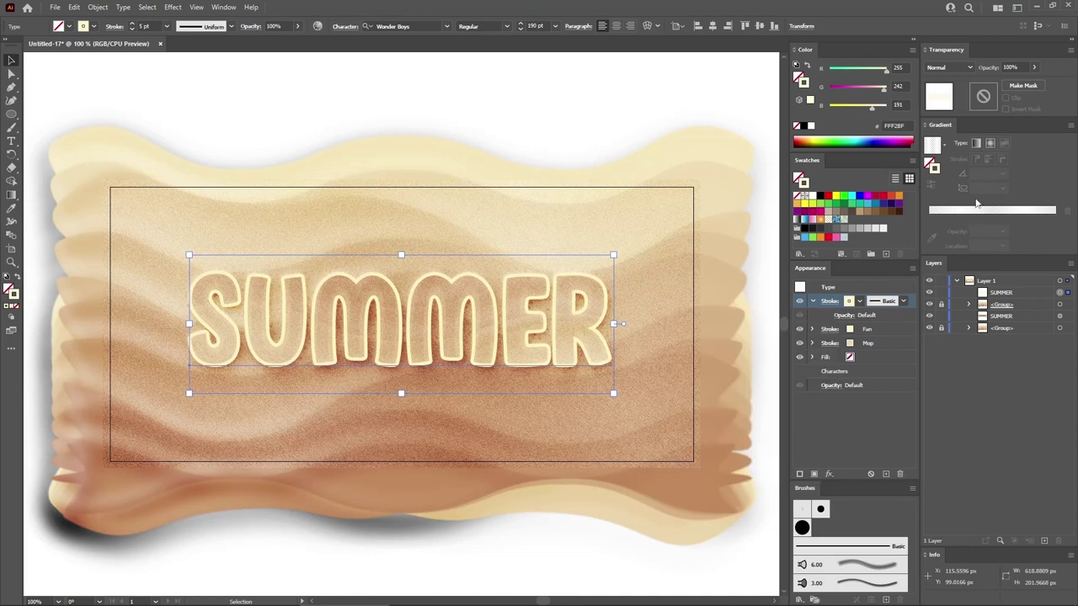
left_click(976, 143)
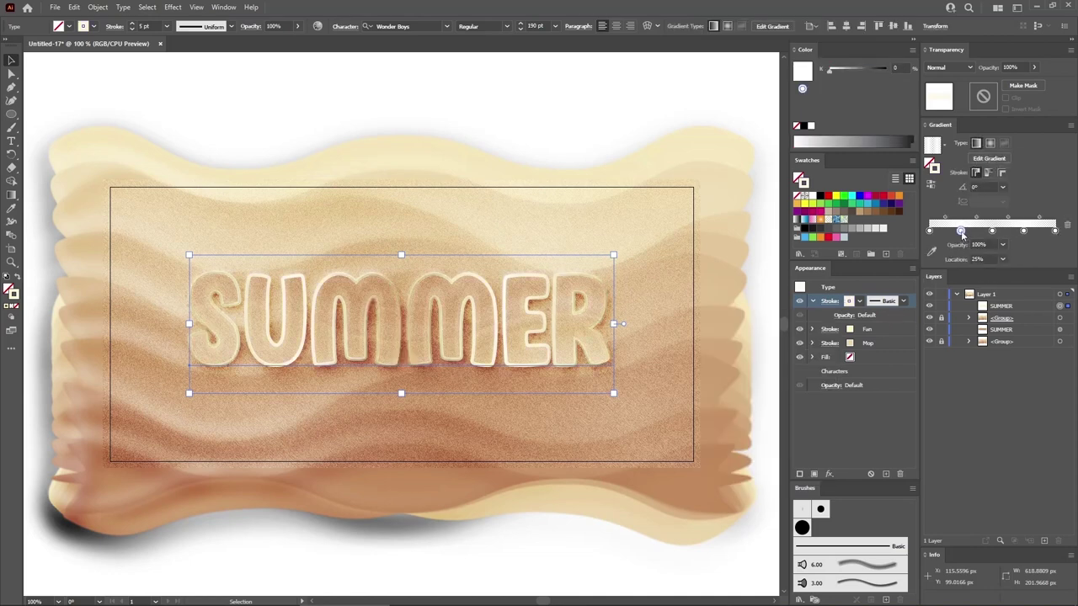
mouse_move(961, 230)
left_mouse_down()
mouse_move(962, 261)
mouse_move(1027, 253)
left_mouse_up()
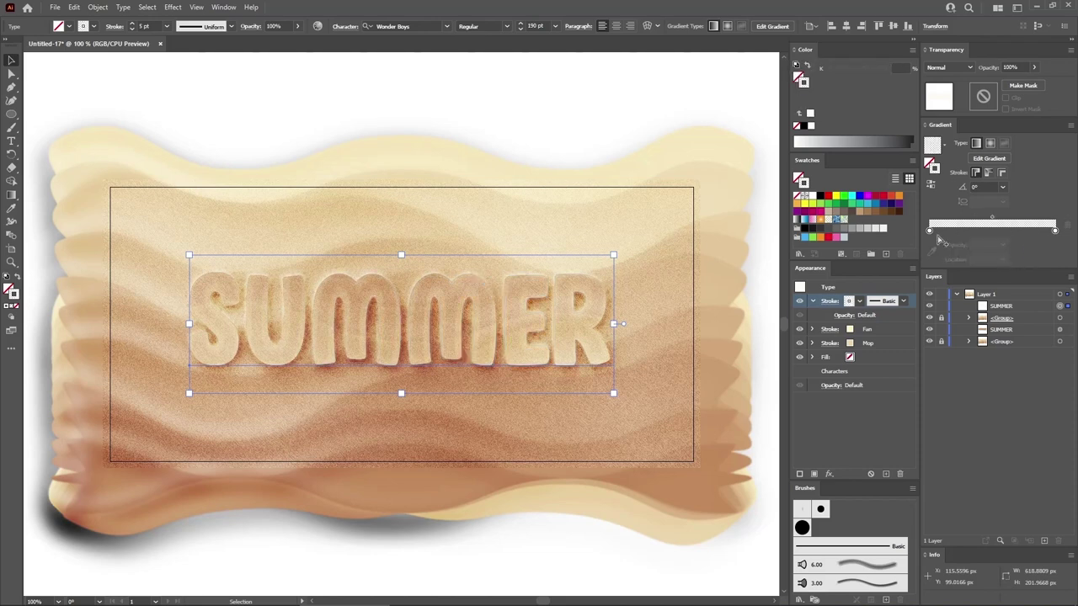
Make the left gradient stop tan (R220 G182 B137) at 100% opacity.
double_click(931, 230)
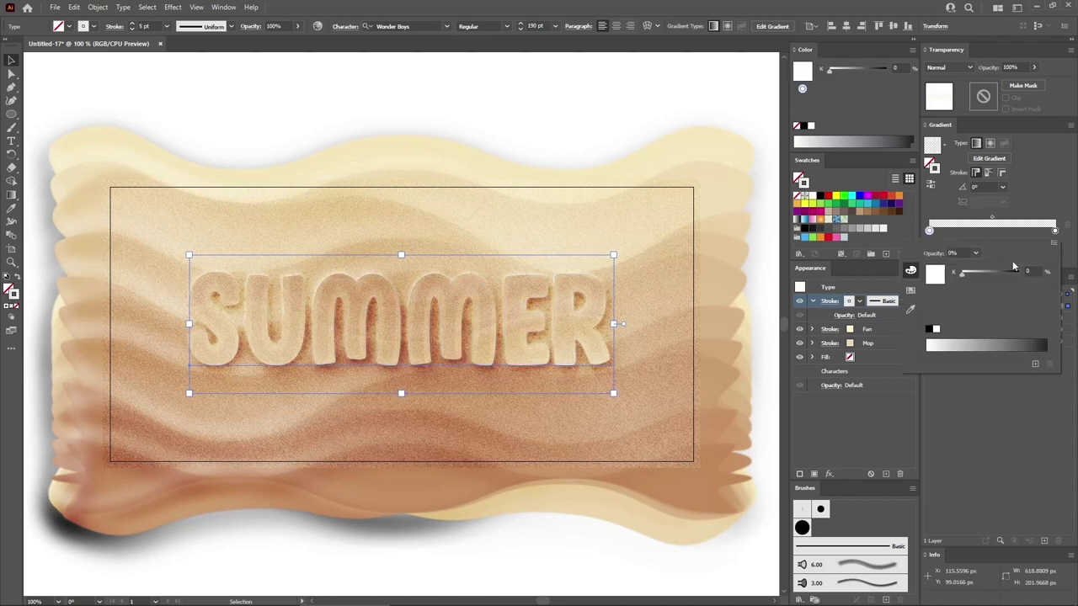
left_click(1053, 243)
key("Escape")
left_click(1032, 271)
type("2")
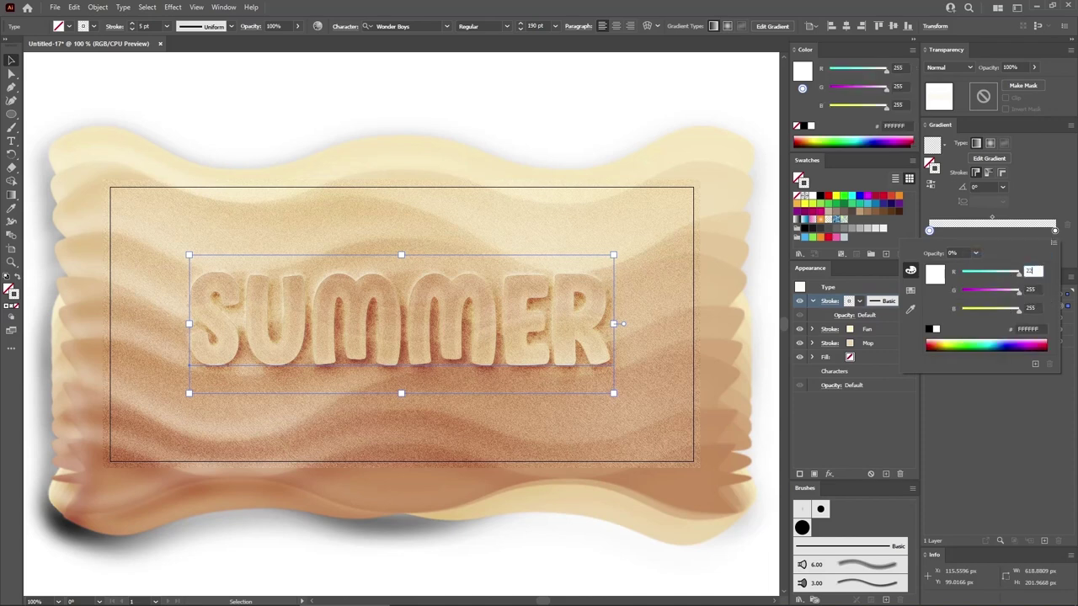
type("20")
key("Tab")
type("1")
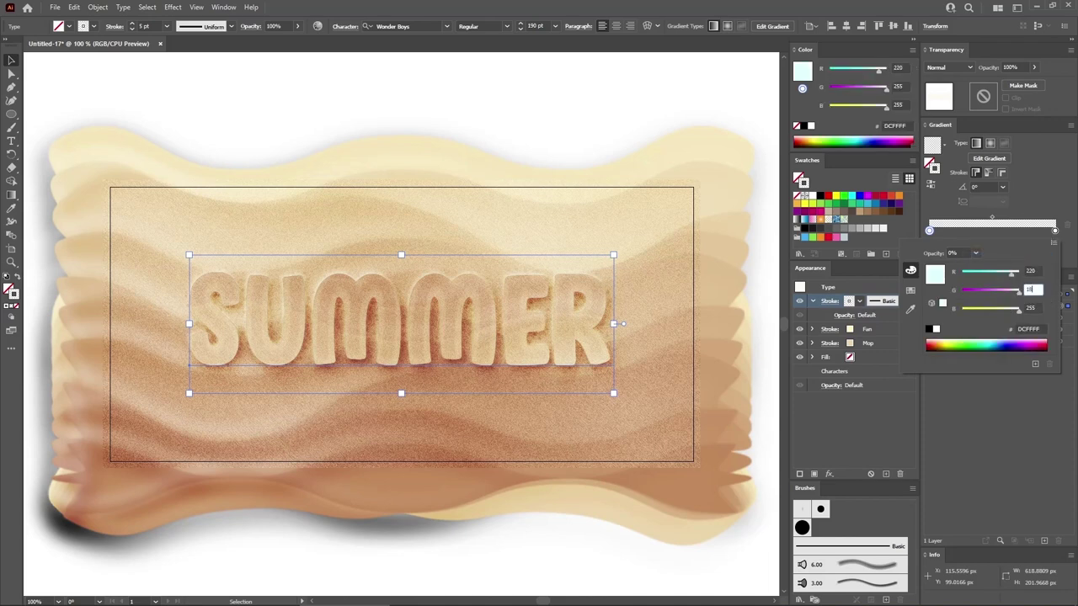
type("82")
key("Tab")
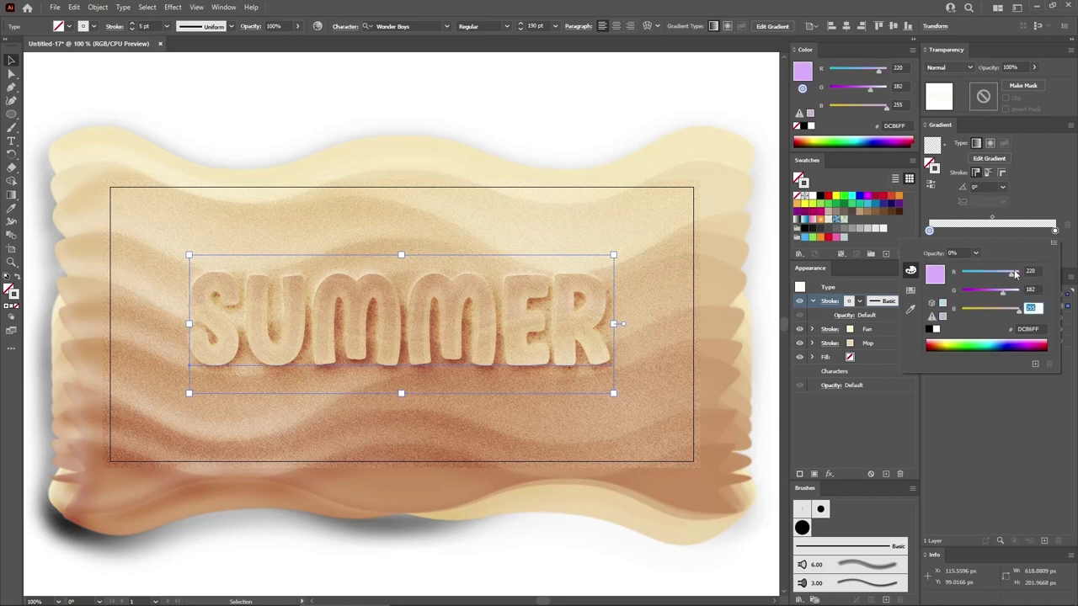
type("137")
key("Return")
left_click(1003, 244)
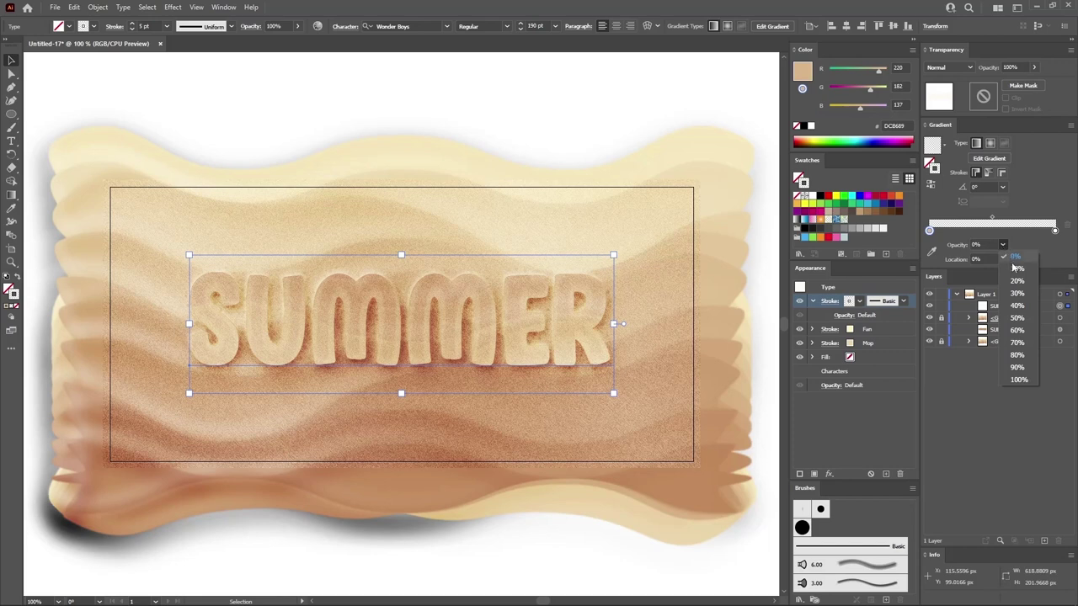
left_click(1018, 381)
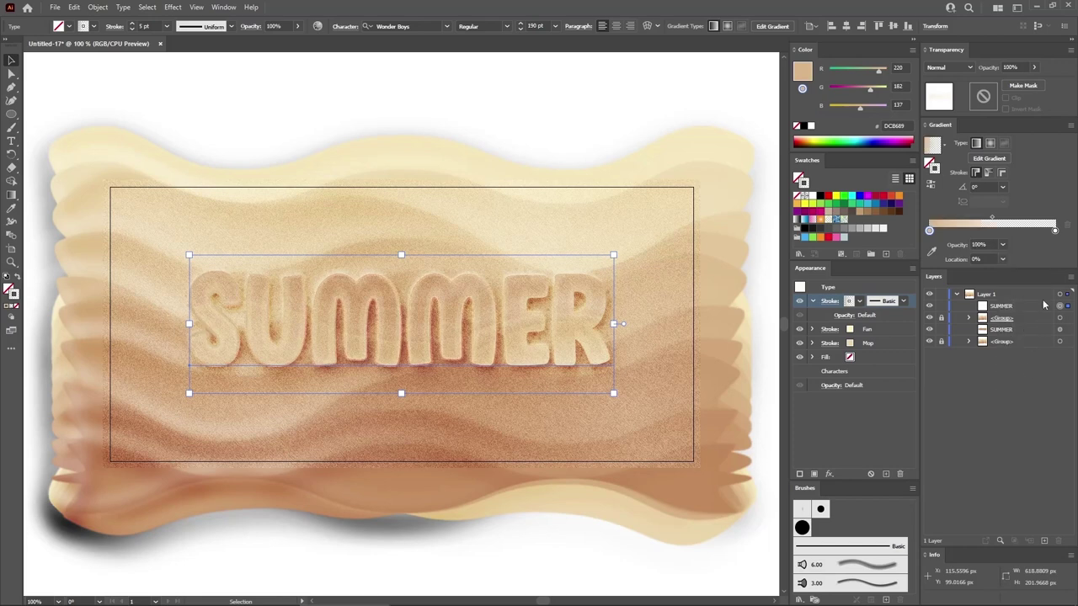
Make the right gradient stop pale cream (FFF2BF) at 50% opacity.
left_click(1055, 231)
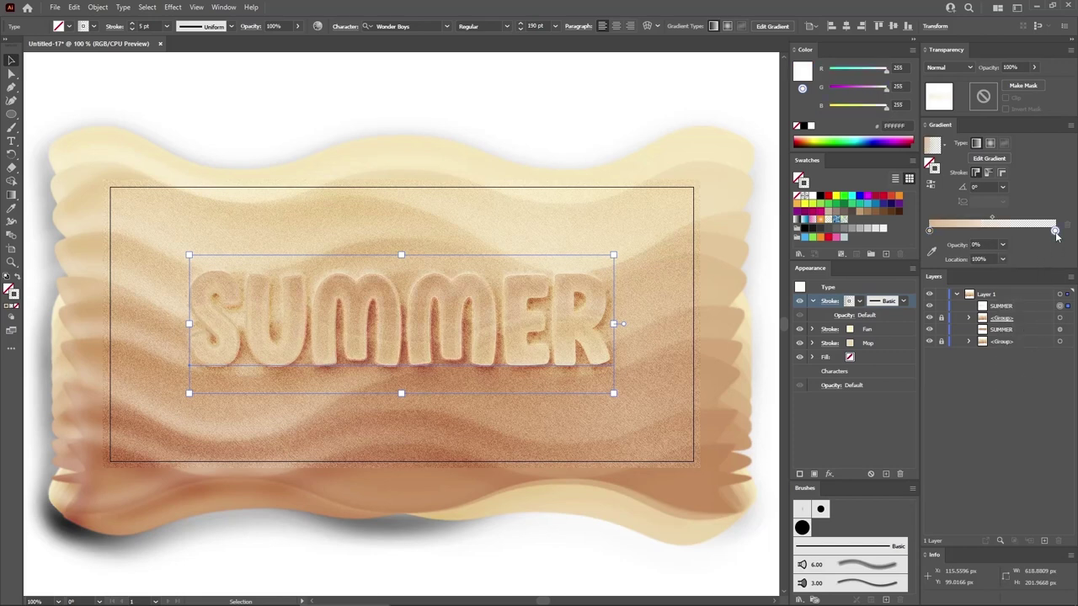
left_click(1003, 245)
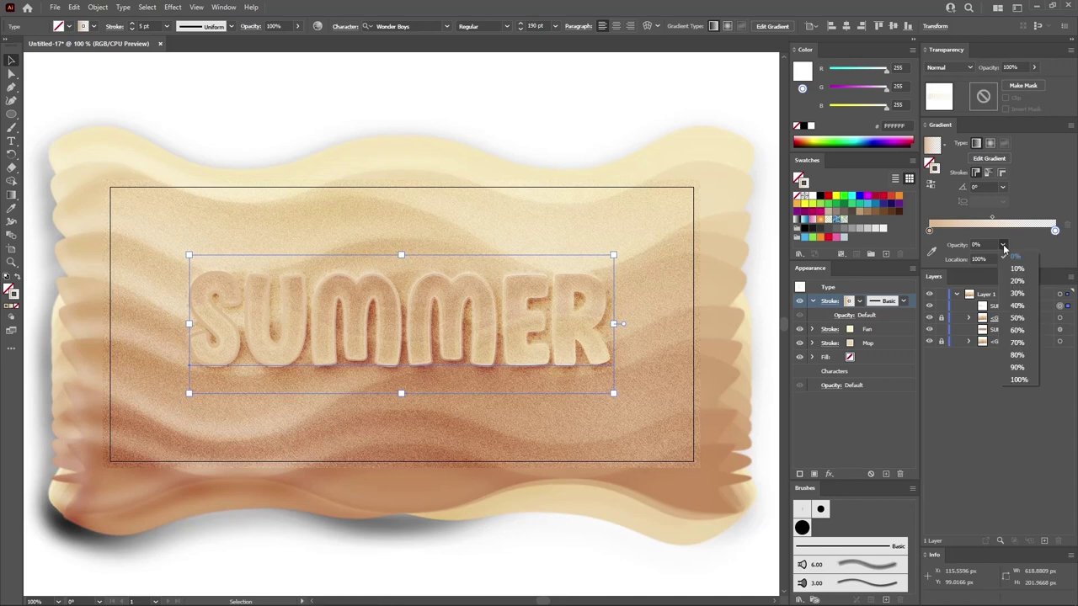
left_click(1017, 318)
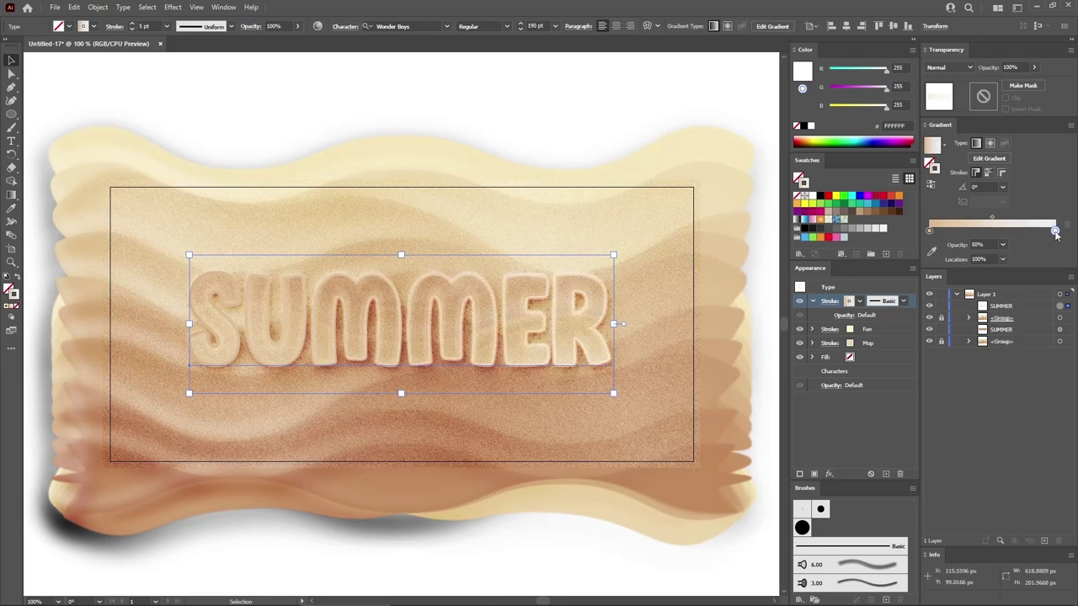
double_click(1055, 230)
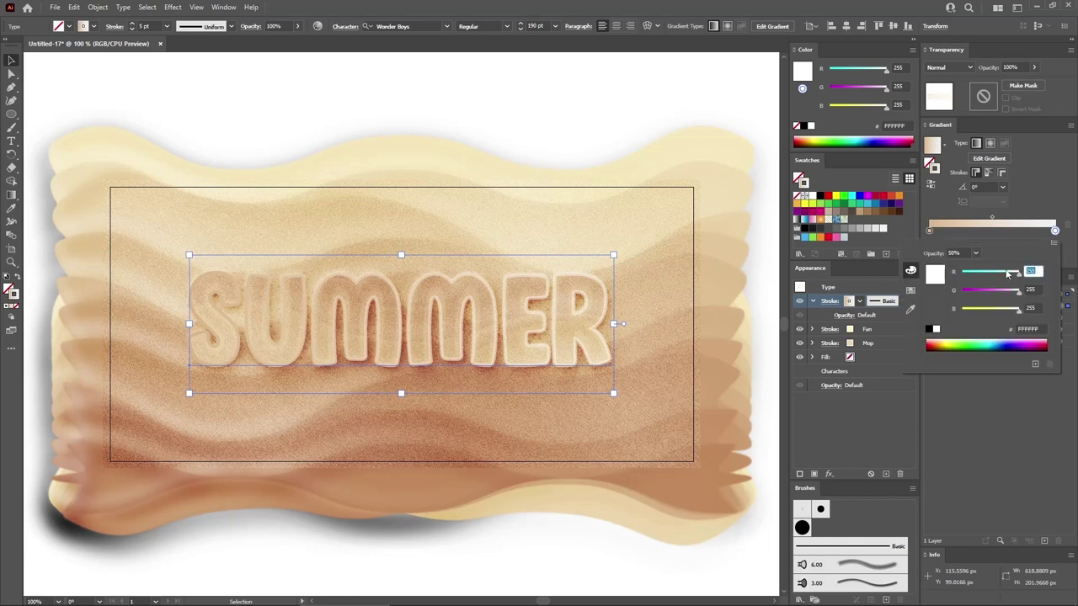
key("Tab")
type("242")
key("Tab")
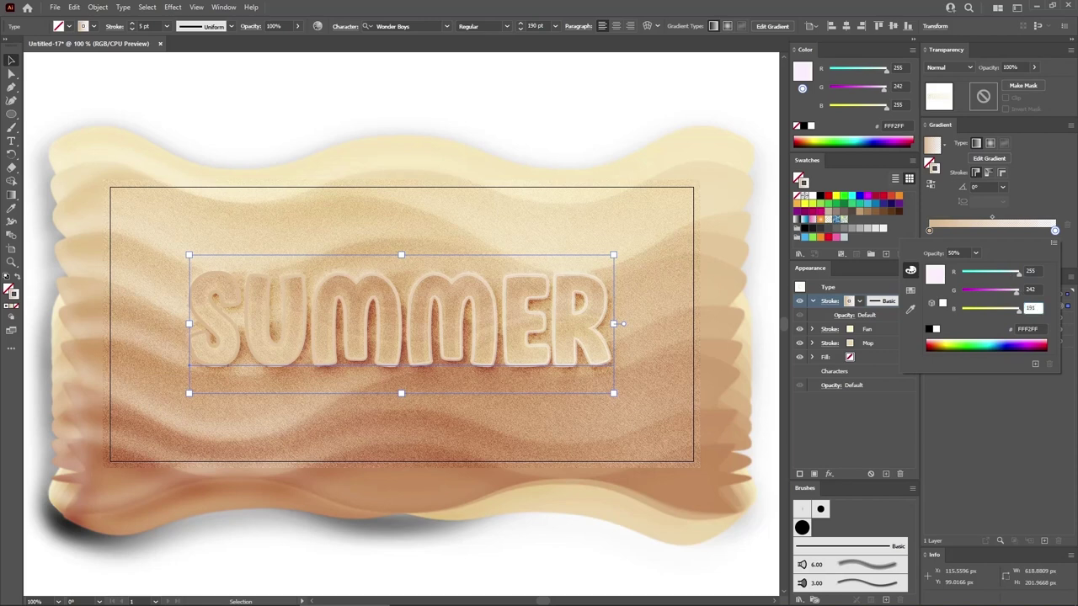
key("Return")
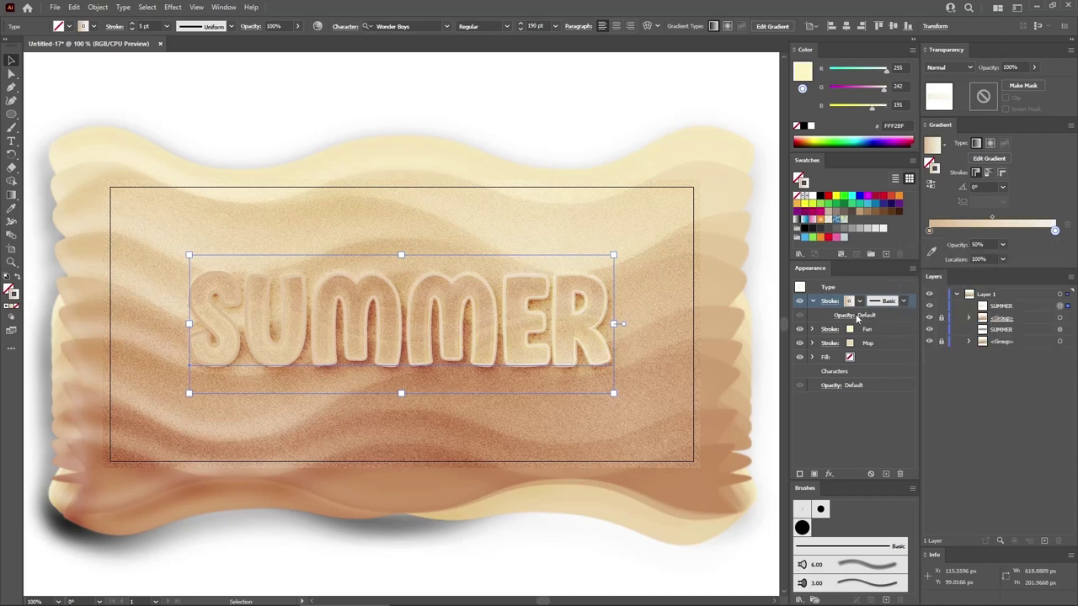
Set the outline to 80% opacity and apply a 4-pixel Gaussian Blur.
left_click(843, 316)
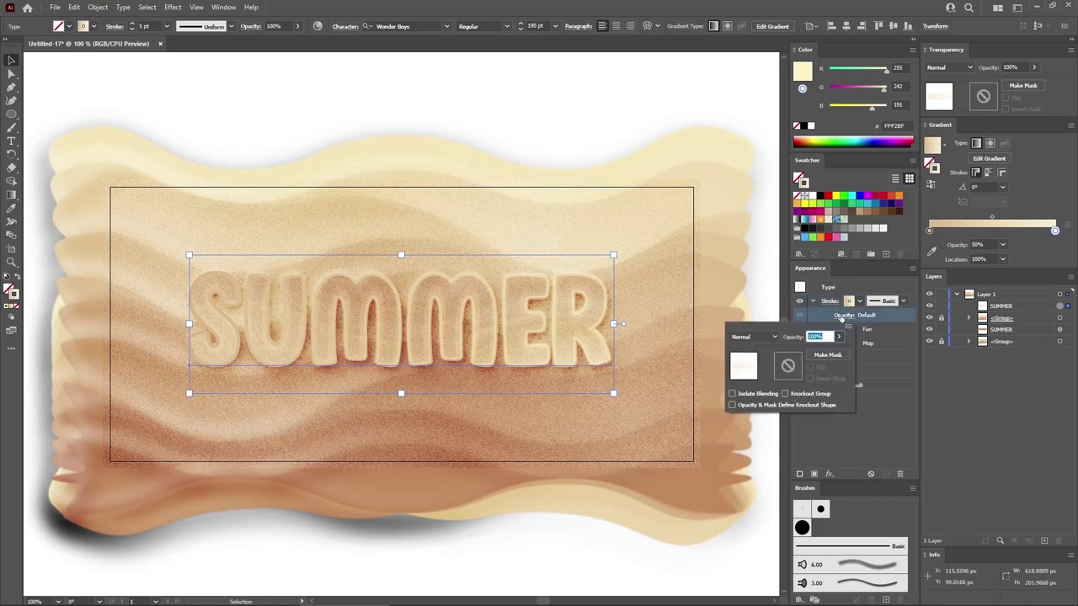
type("80")
key("Return")
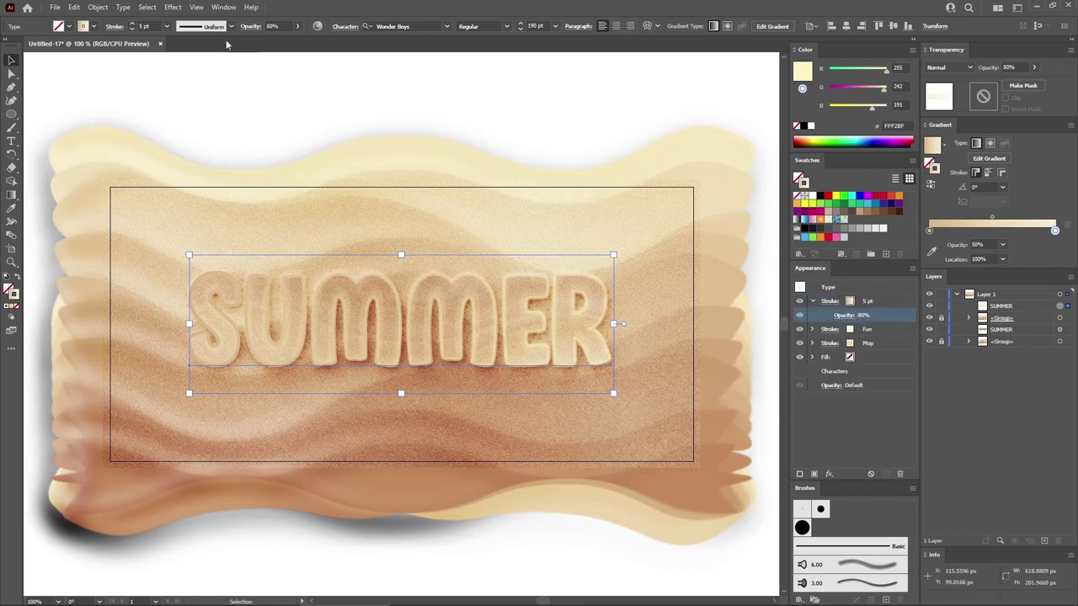
left_click(173, 7)
mouse_move(199, 195)
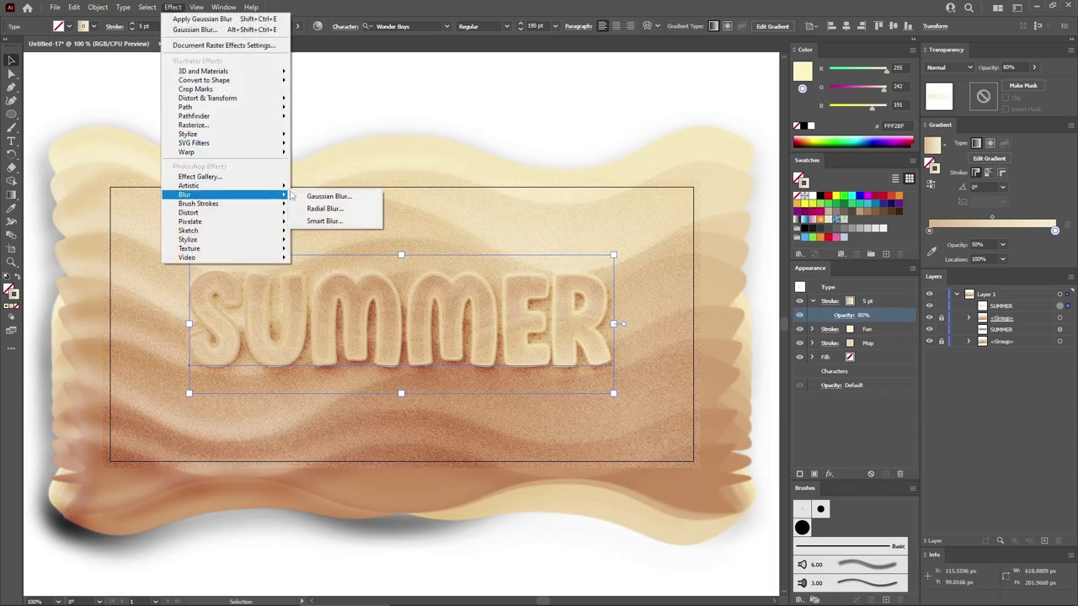
left_click(320, 195)
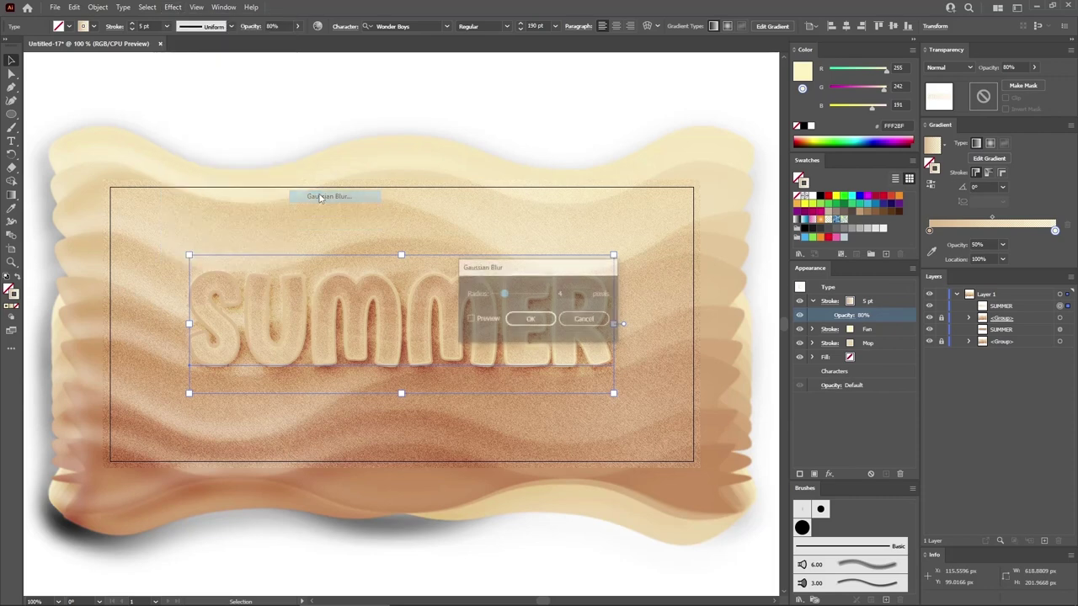
double_click(572, 293)
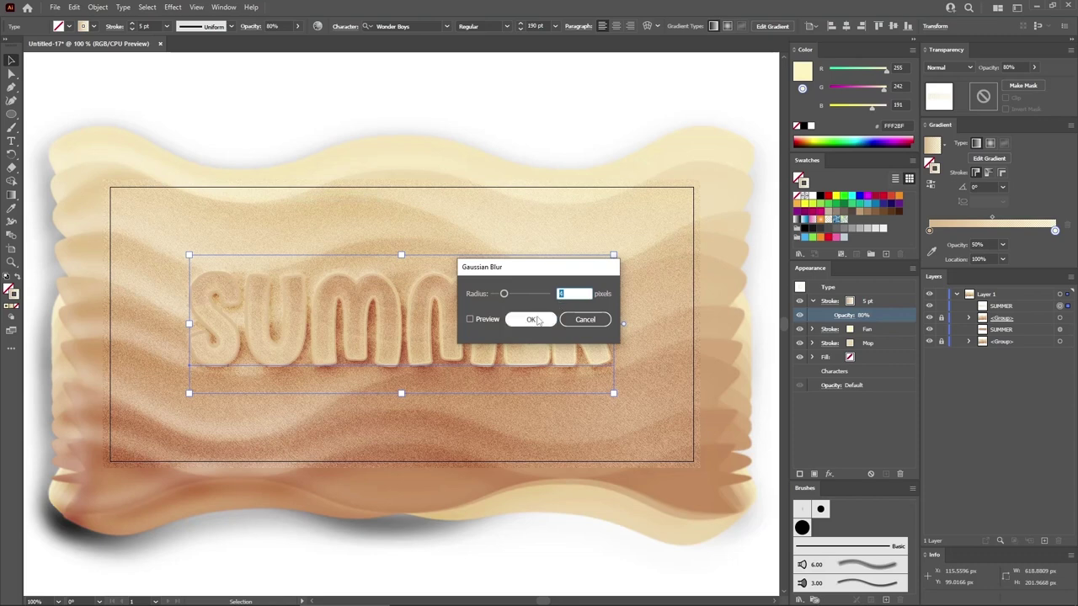
left_click(531, 319)
left_click(825, 301)
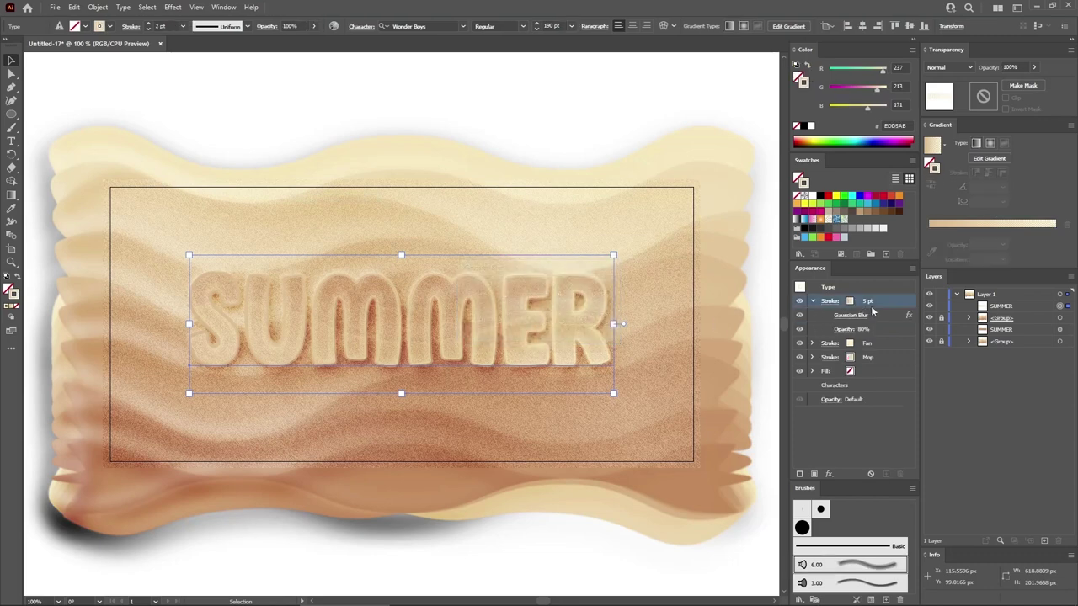
Add a Scatter Brush 1 stroke to SUMMER coloured tan R220 G182 B137.
left_click(801, 472)
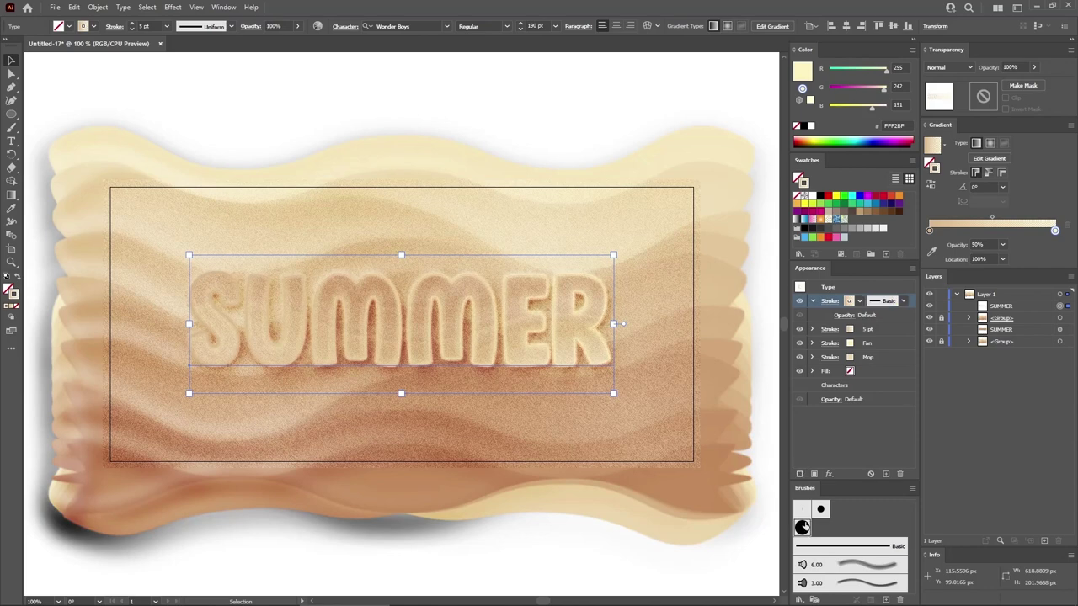
left_click(802, 528)
left_click(852, 301)
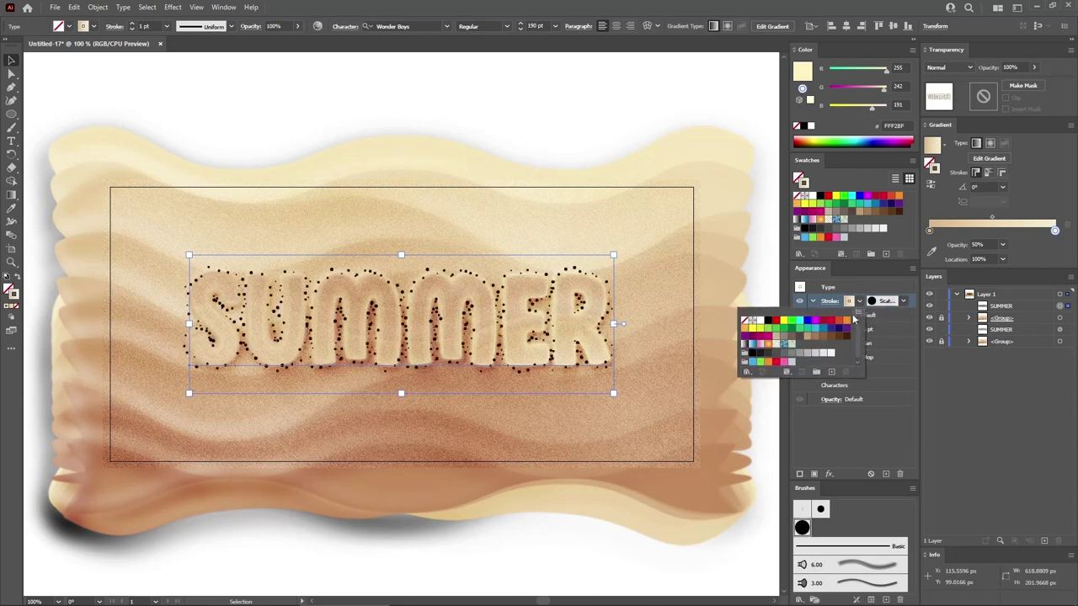
left_click(848, 322)
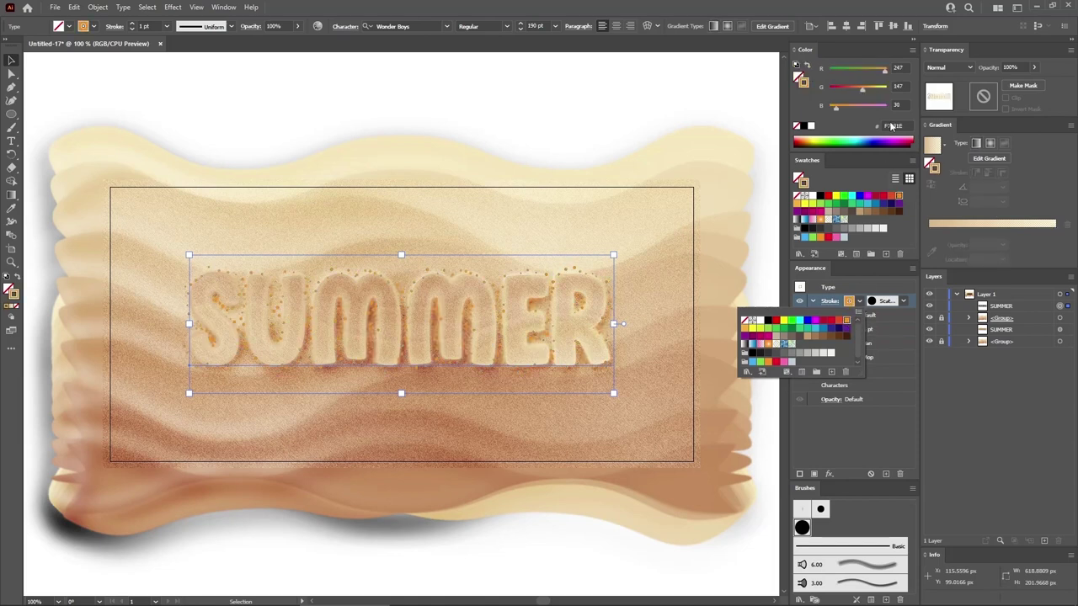
left_click(906, 76)
left_click(898, 68)
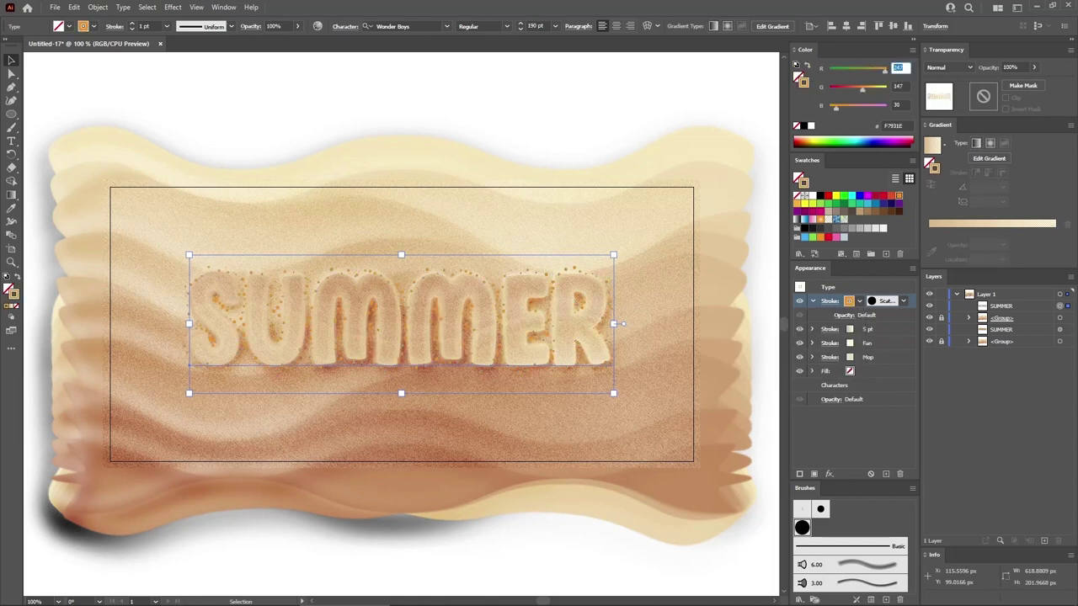
type("220")
key("Tab")
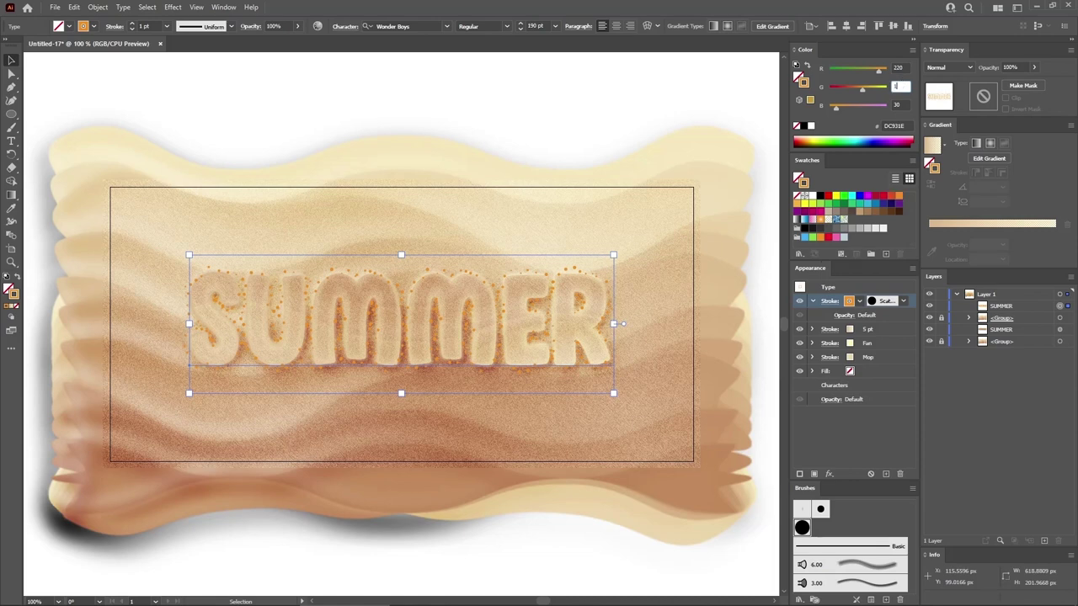
type("182")
key("Tab")
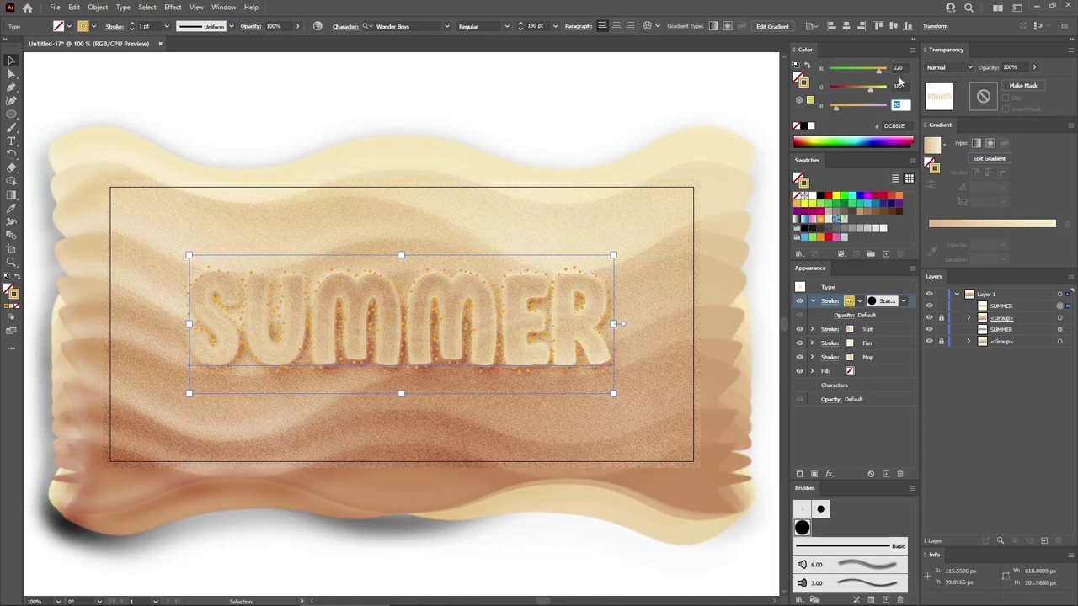
type("137")
key("Return")
Make the scatter stroke 0.25 pt at 75% opacity in Overlay mode.
left_click(830, 301)
left_click(789, 317)
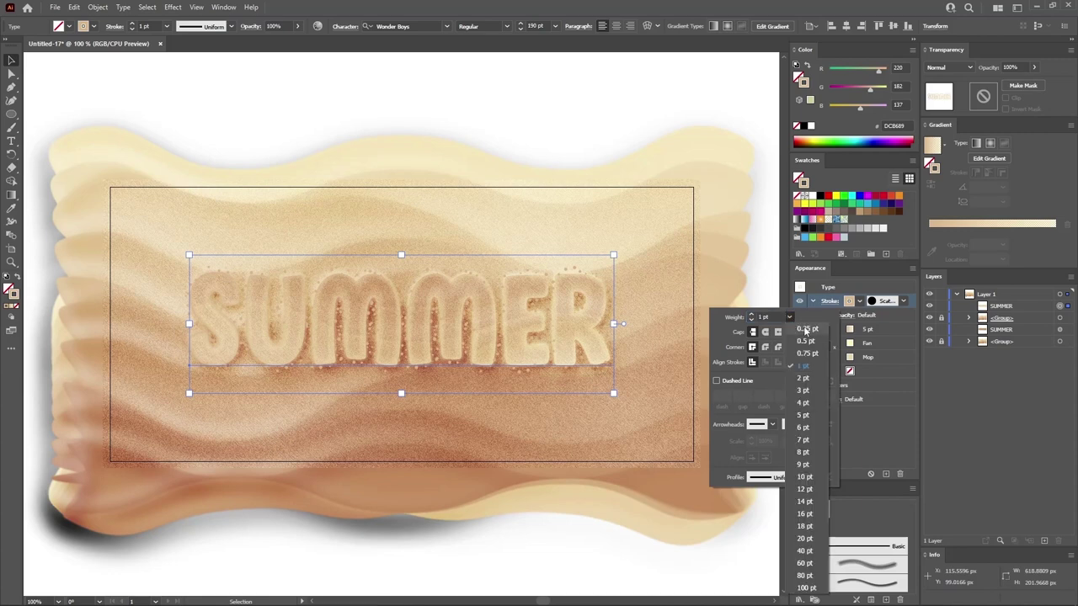
left_click(806, 330)
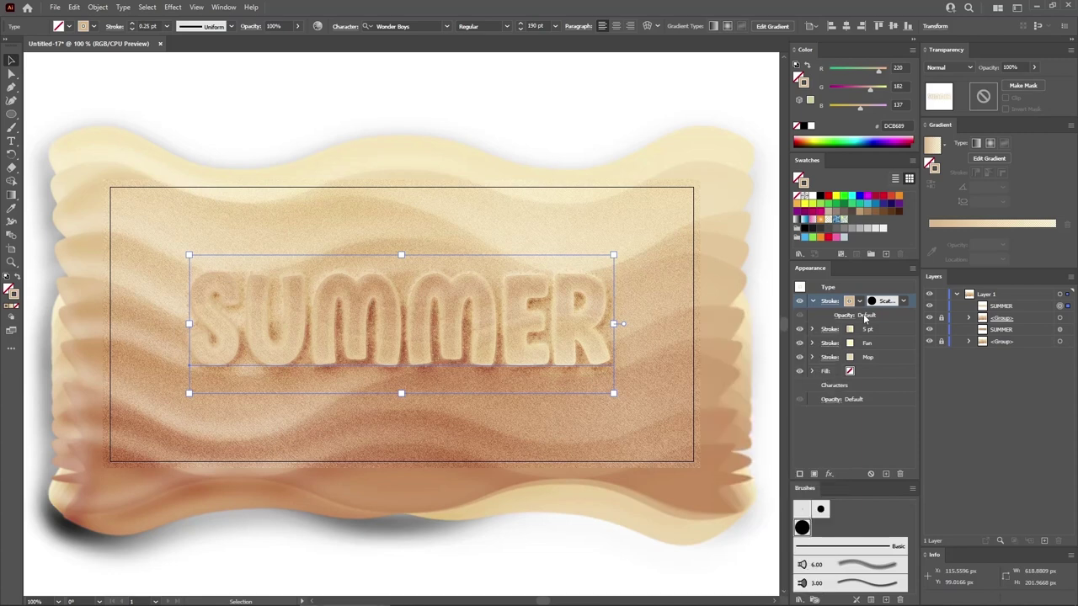
left_click(850, 315)
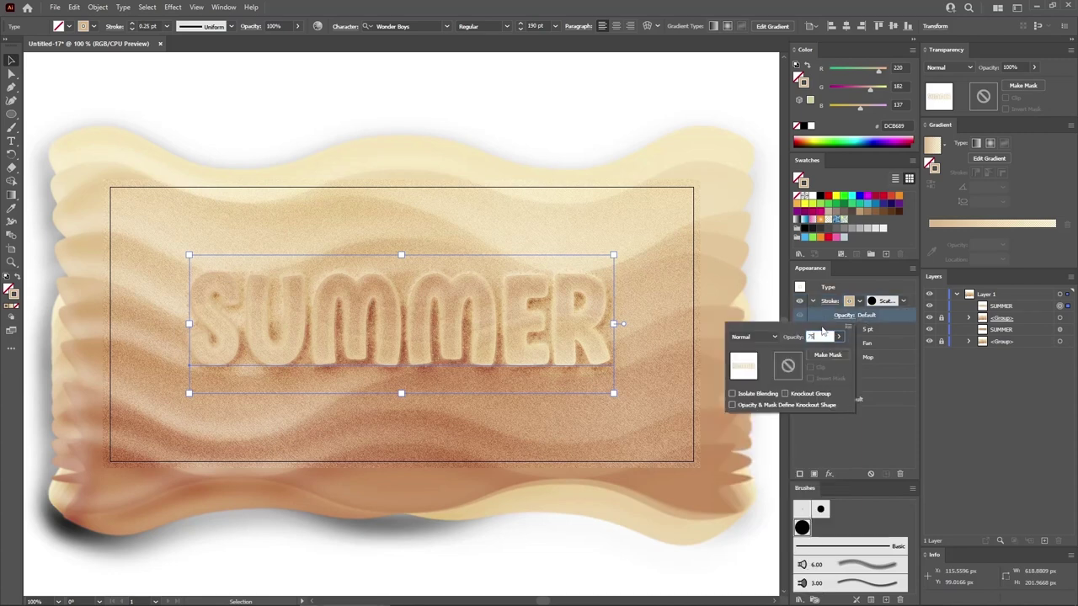
left_click(753, 337)
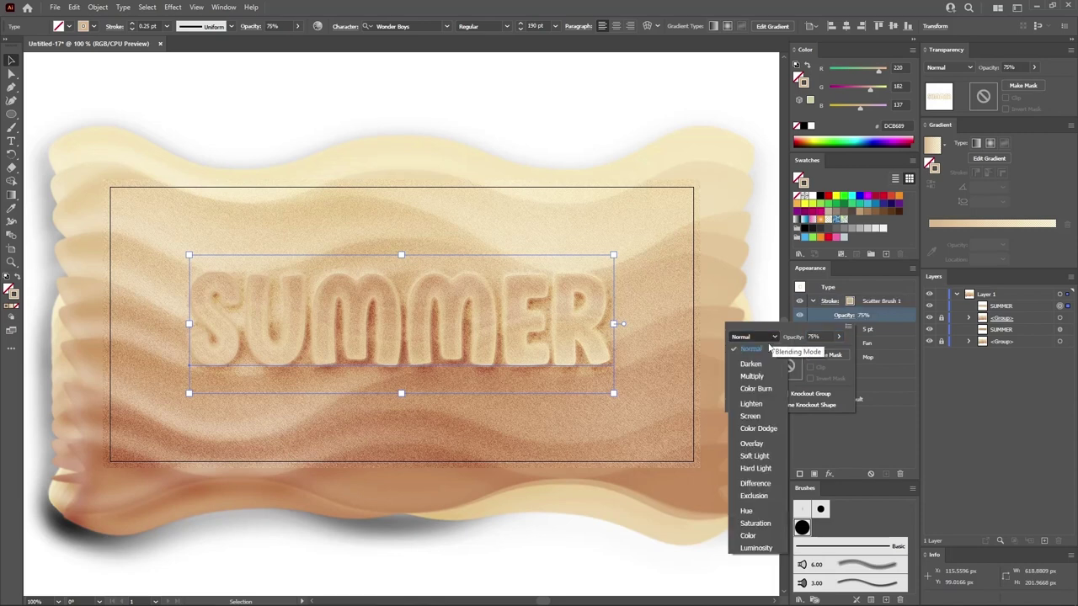
left_click(751, 443)
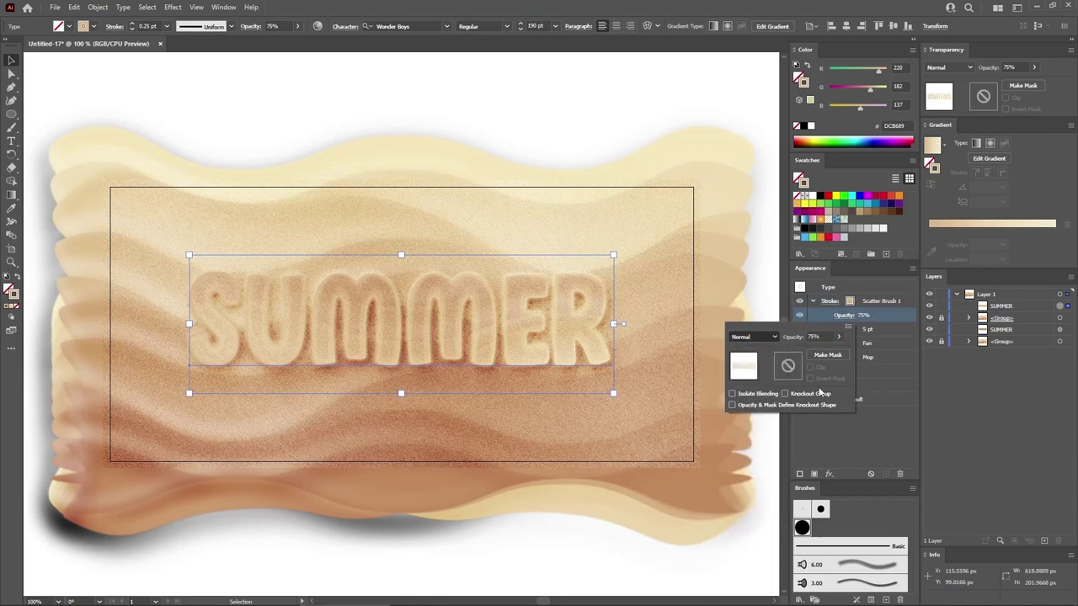
left_click(891, 305)
Apply an Offset Path effect of -12 to the scatter stroke.
left_click(172, 7)
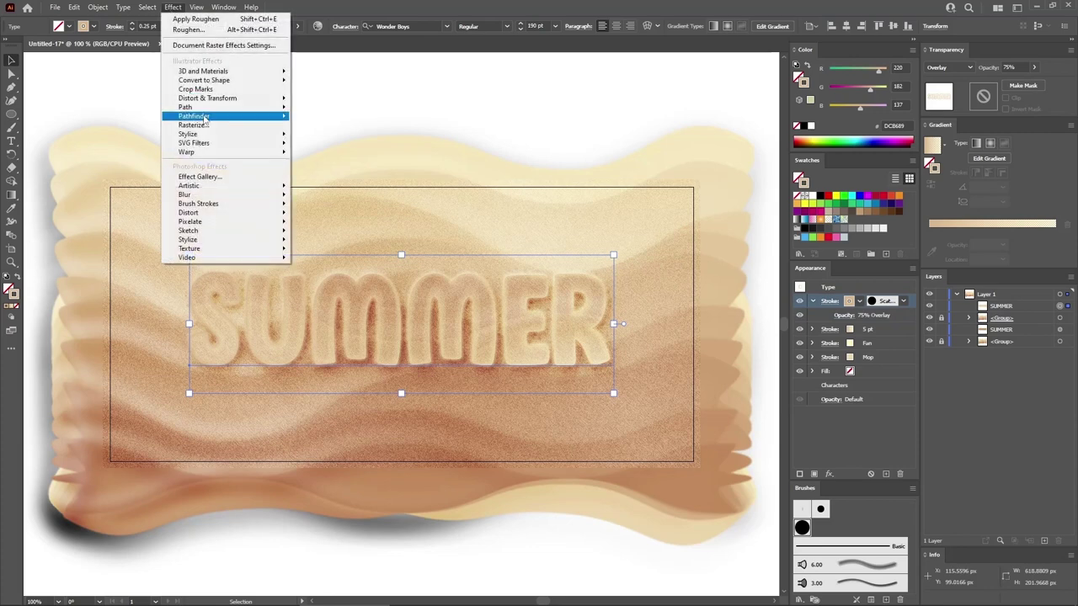
mouse_move(206, 110)
left_click(318, 107)
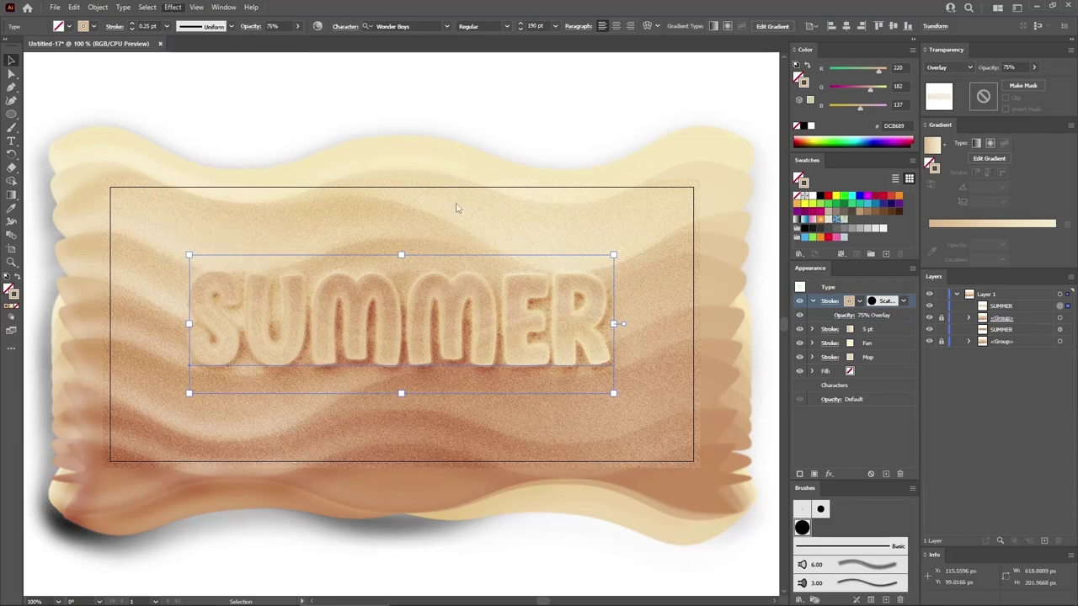
type("-")
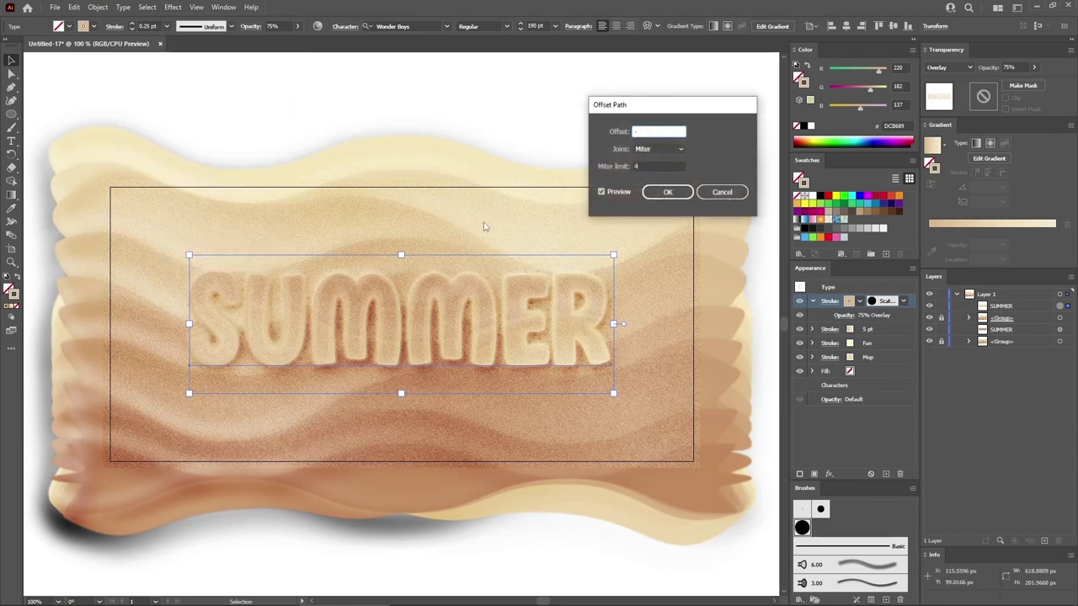
type("12")
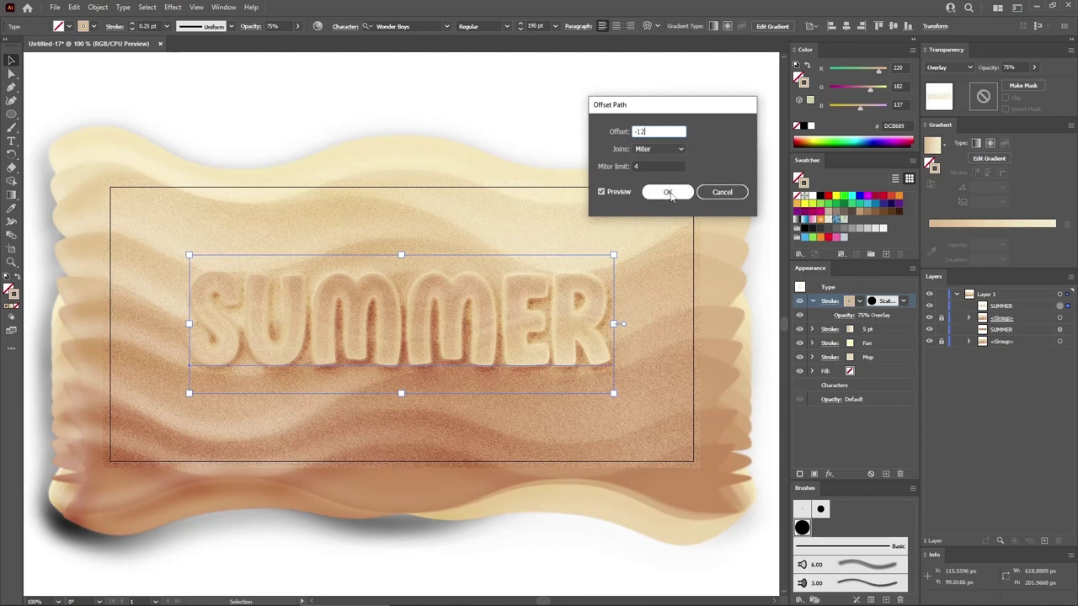
left_click(670, 192)
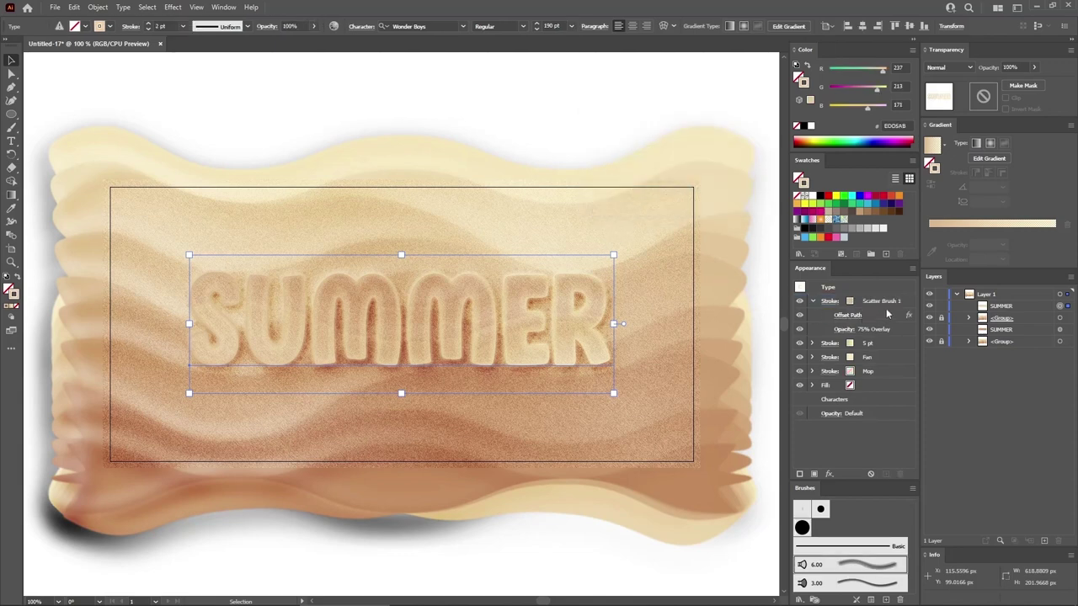
Roughen the scatter stroke: absolute size 10 px, detail 30, smooth points.
left_click(910, 301)
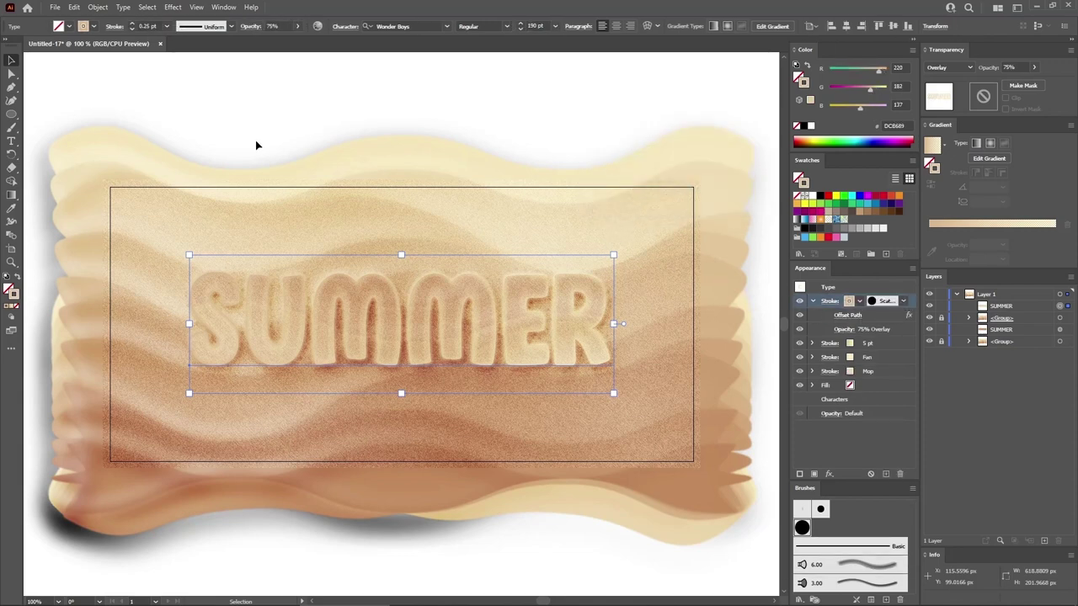
left_click(173, 7)
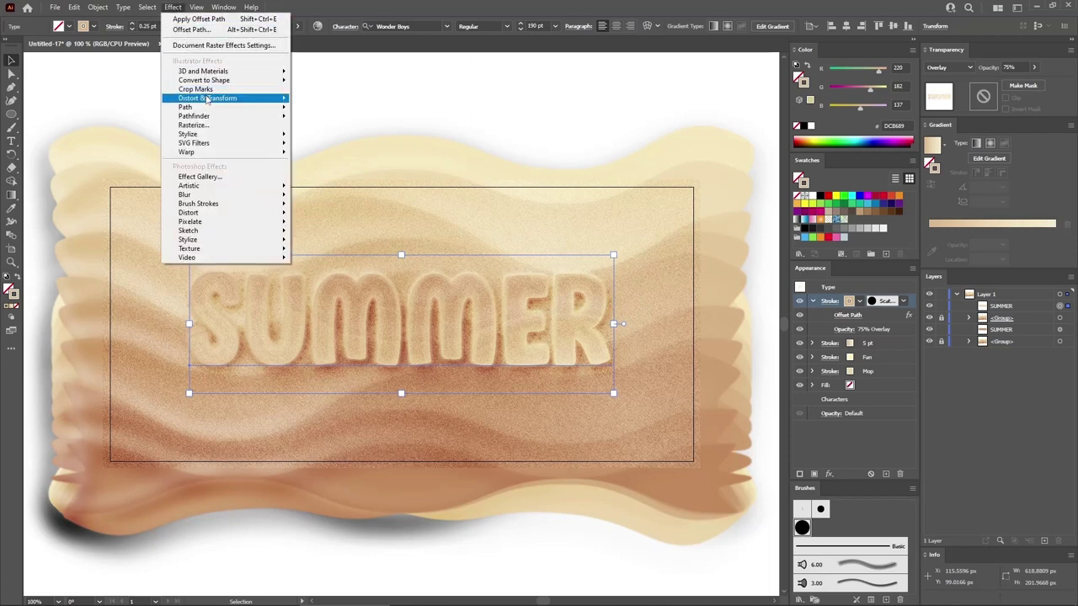
mouse_move(224, 98)
left_click(338, 124)
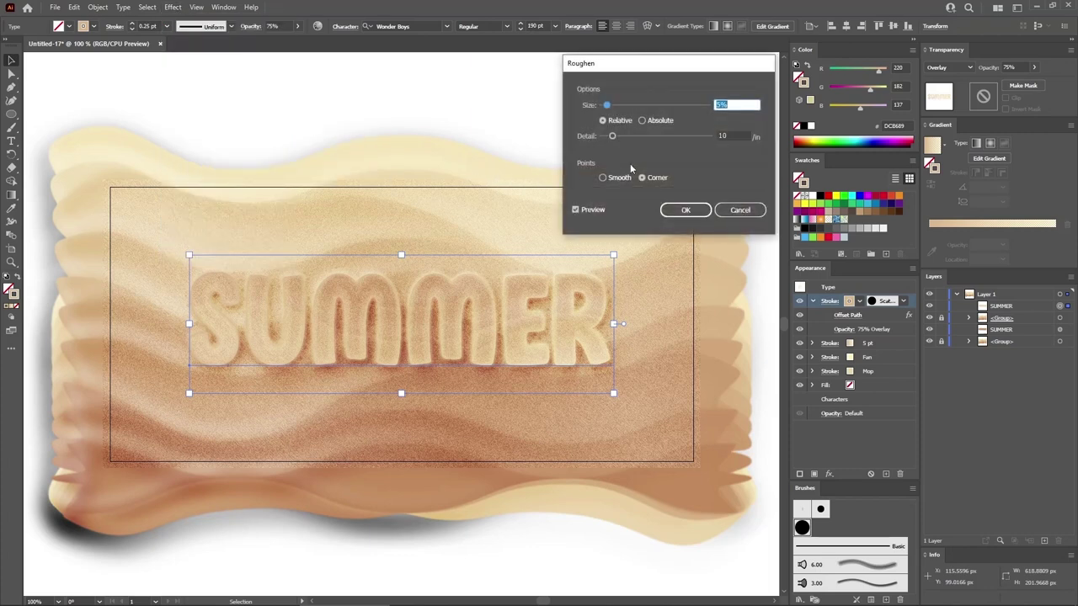
left_click(644, 120)
left_click(603, 178)
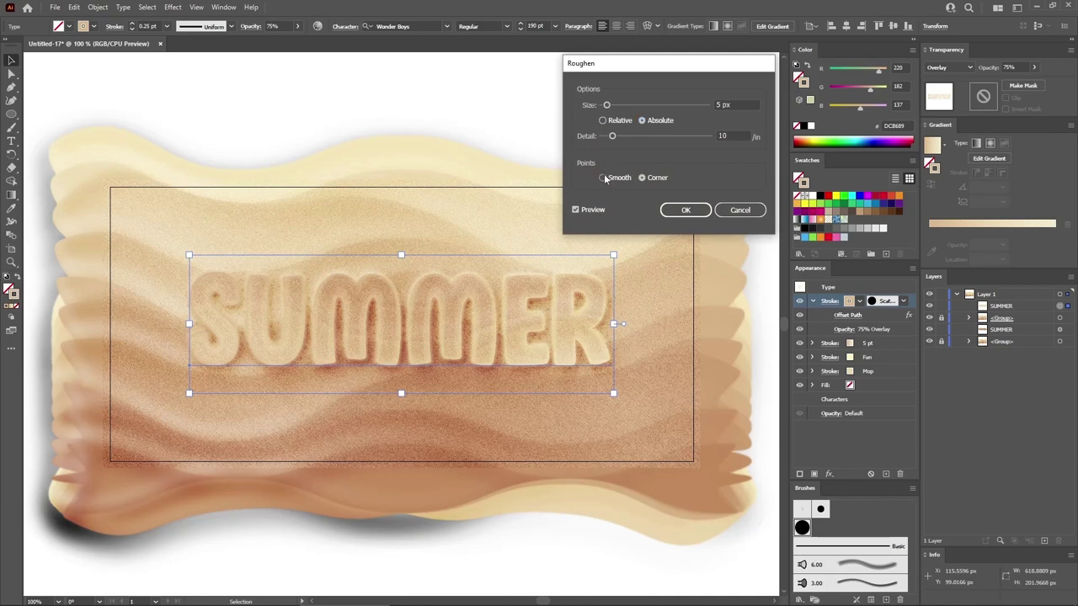
left_click(731, 103)
type("10")
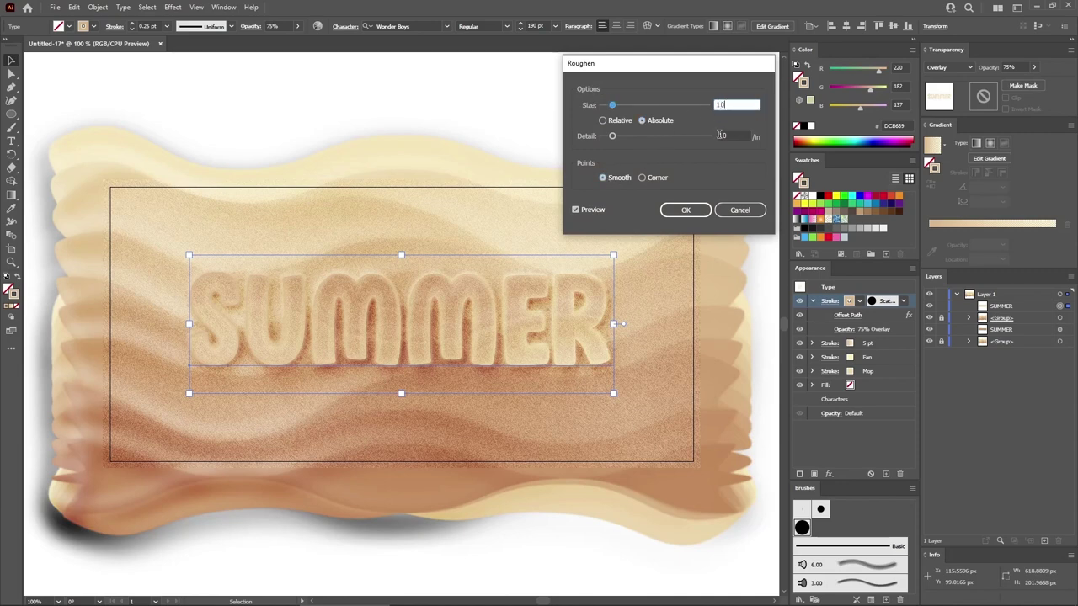
key("Tab")
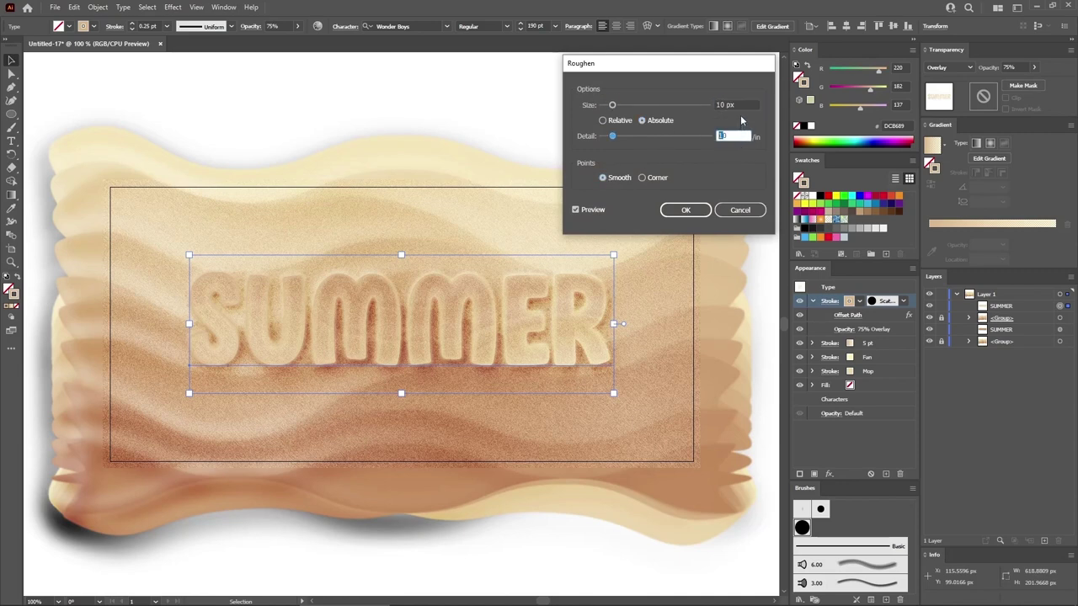
type("30")
key("Tab")
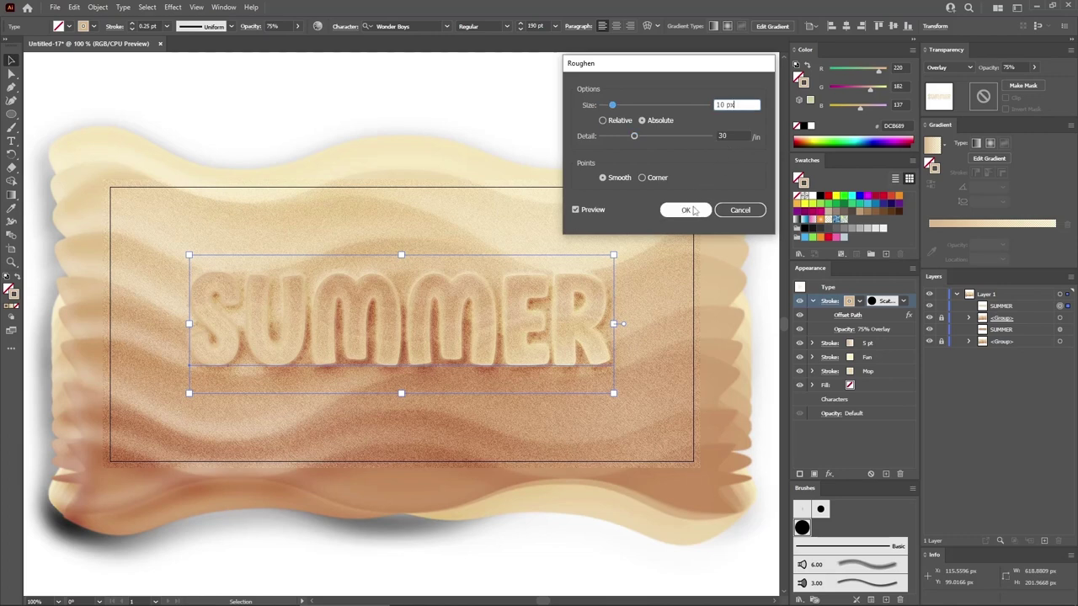
left_click(688, 210)
Fill a wave path teal (R126 G218 B223) and save that colour as a swatch.
left_click(609, 93)
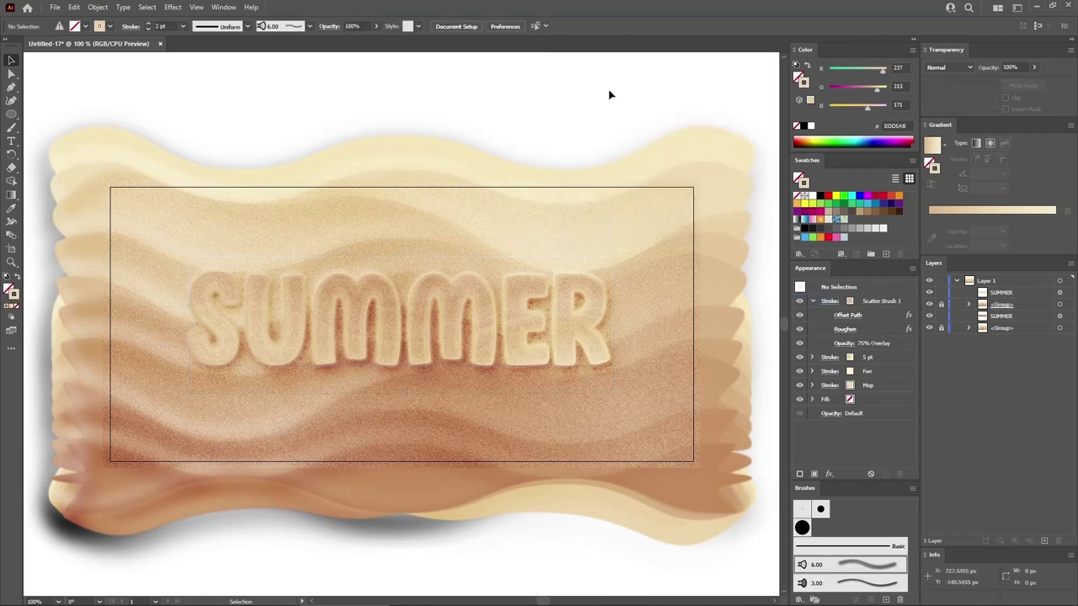
left_click(967, 327)
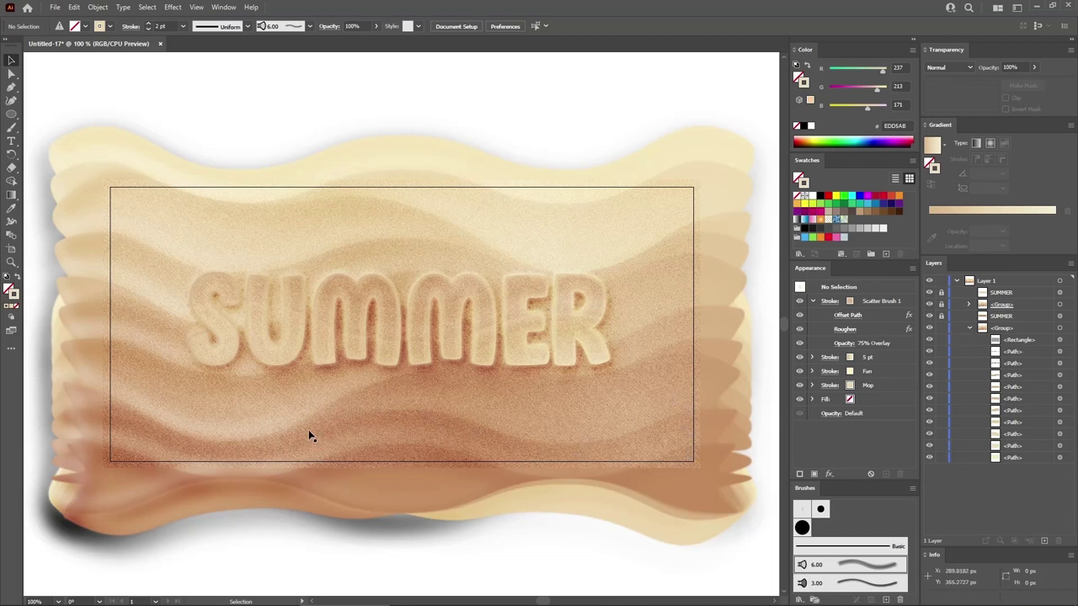
left_click(1059, 364)
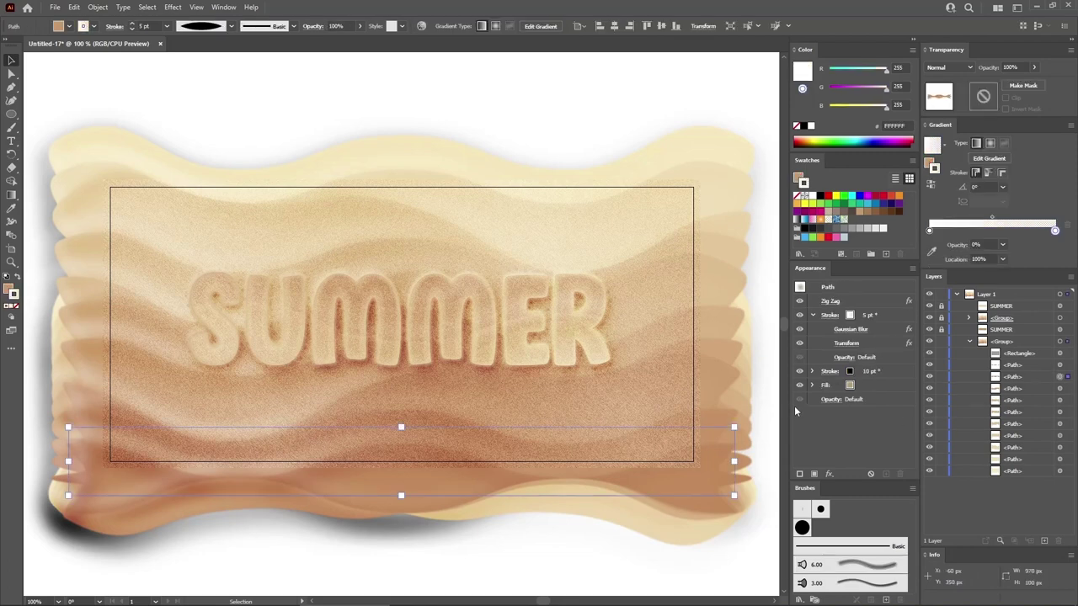
left_click(885, 387)
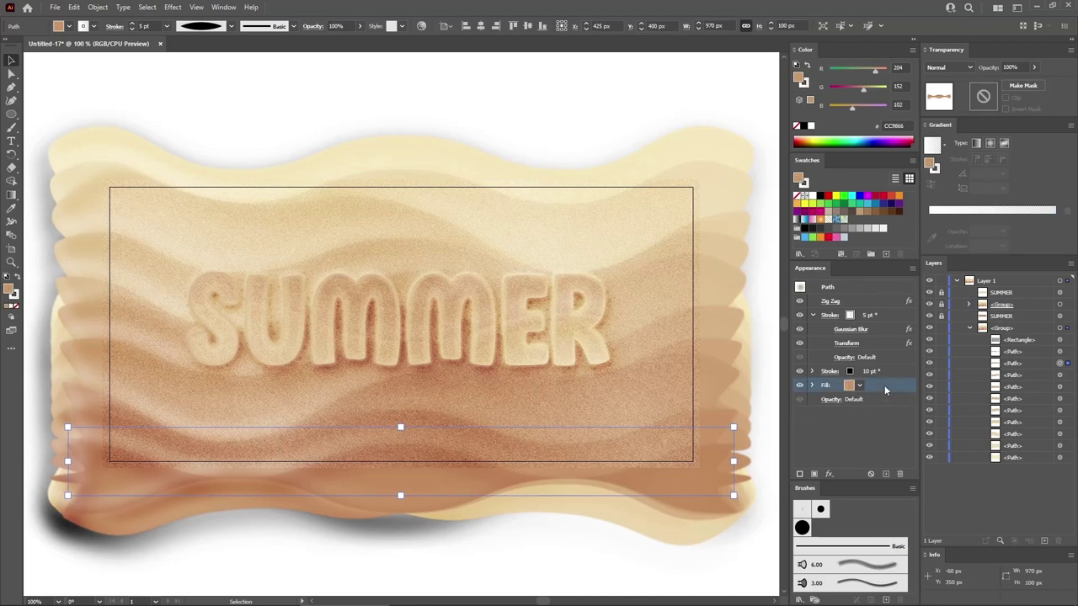
left_click(901, 67)
type("226")
key("Tab")
type("1")
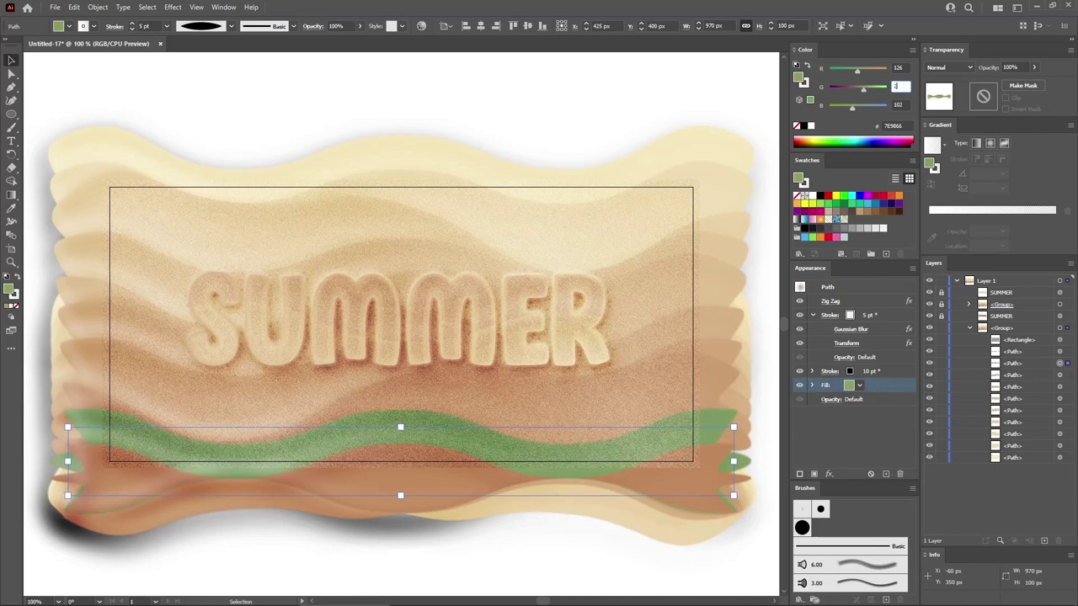
type("18")
key("Tab")
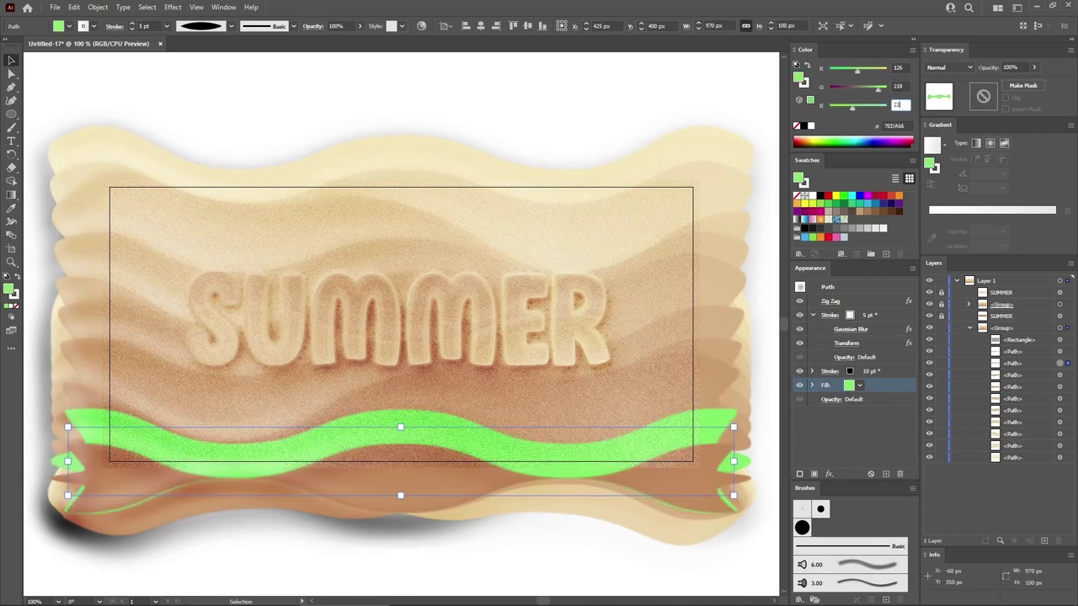
key("Return")
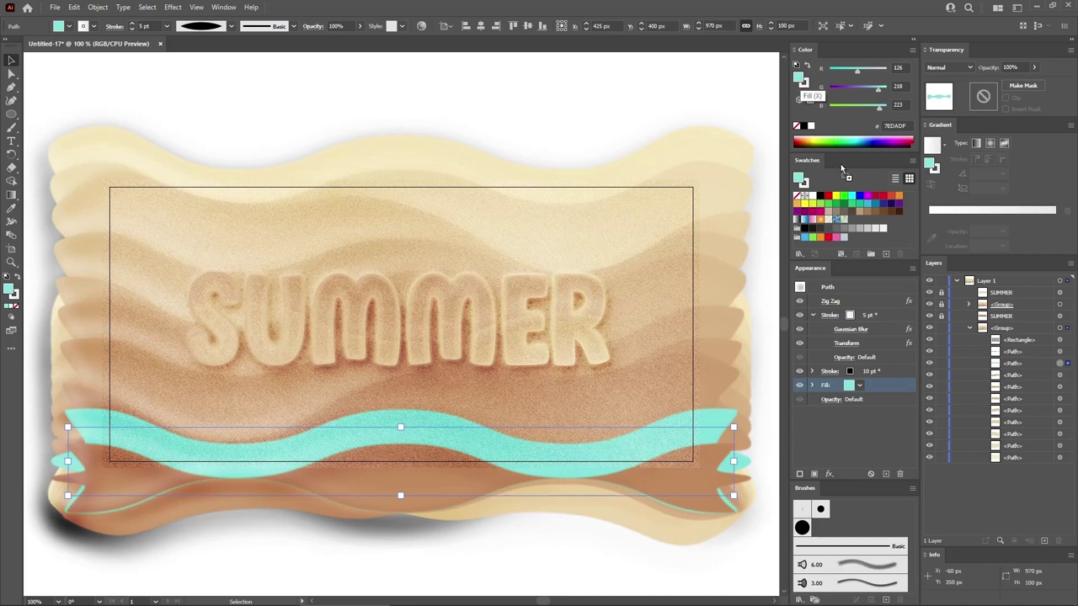
left_click_drag(860, 226, 860, 226)
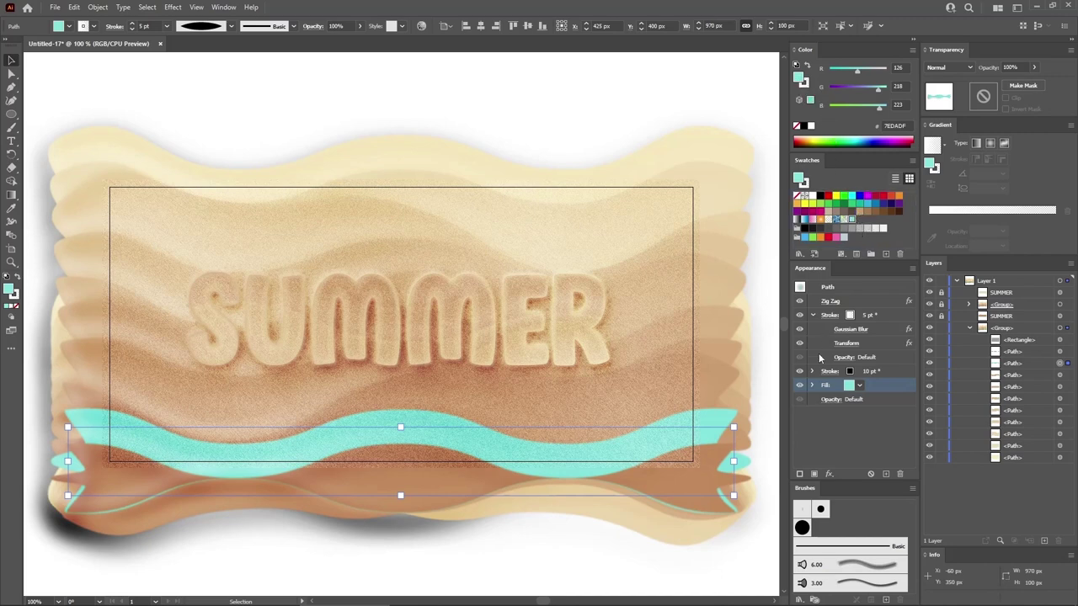
Raise the wave fill's Gaussian Blur radius to 4 pixels.
left_click(813, 385)
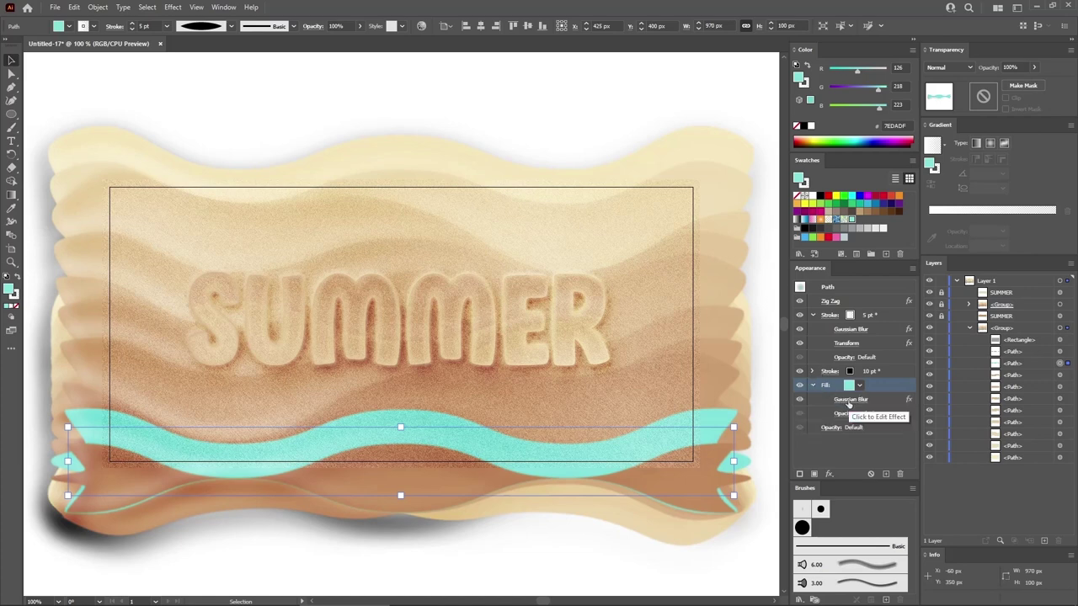
left_click(849, 400)
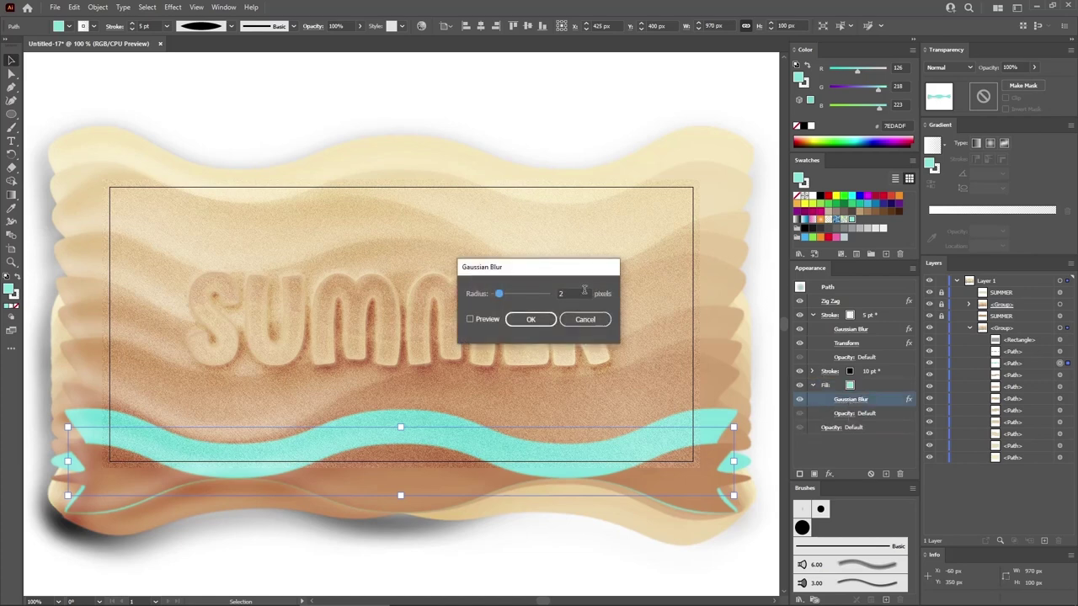
double_click(560, 294)
type("4")
left_click(531, 320)
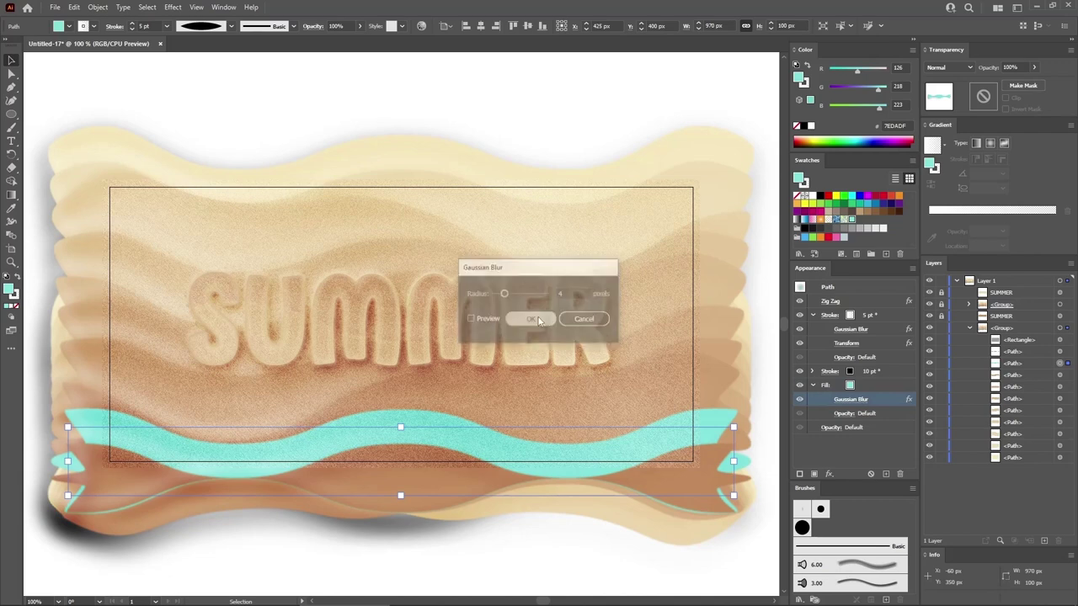
left_click(813, 385)
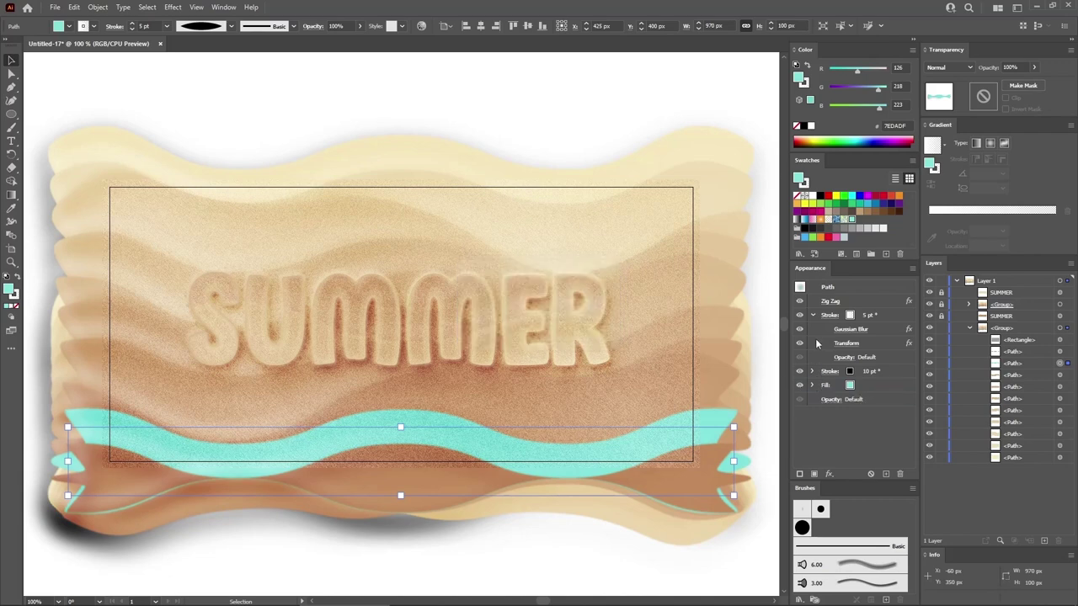
left_click(813, 315)
left_click(873, 316)
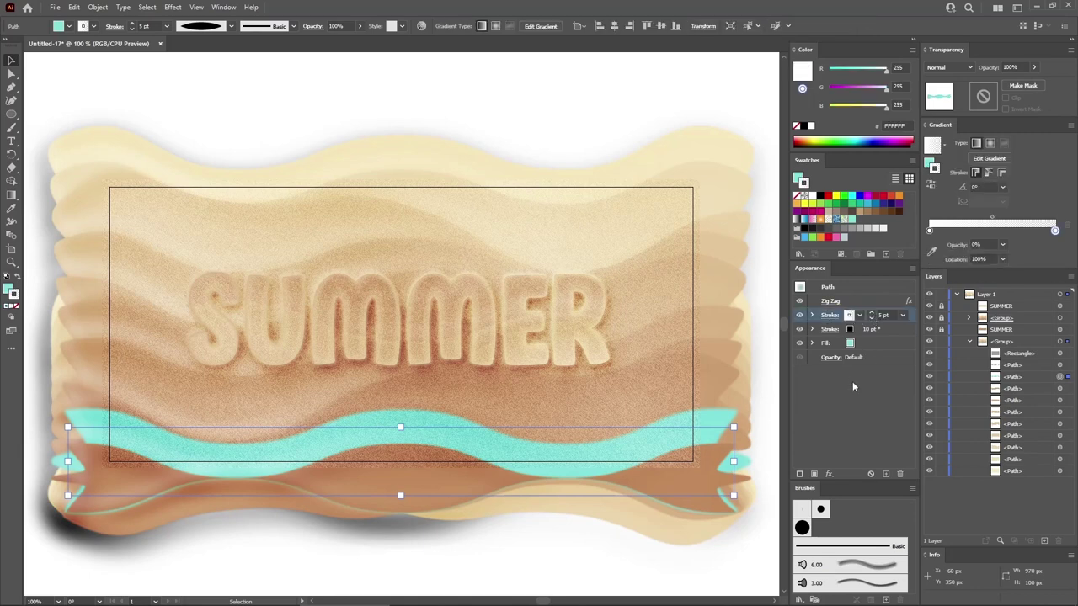
Add a teal Scatter Brush stroke to the wave at 0.5 pt.
left_click(800, 474)
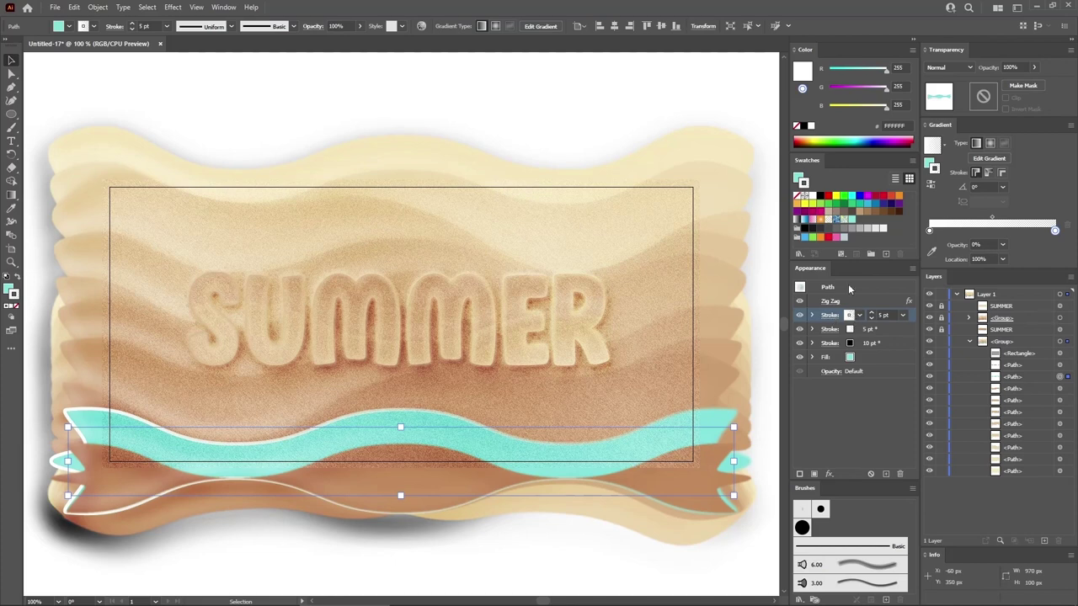
left_click(846, 219)
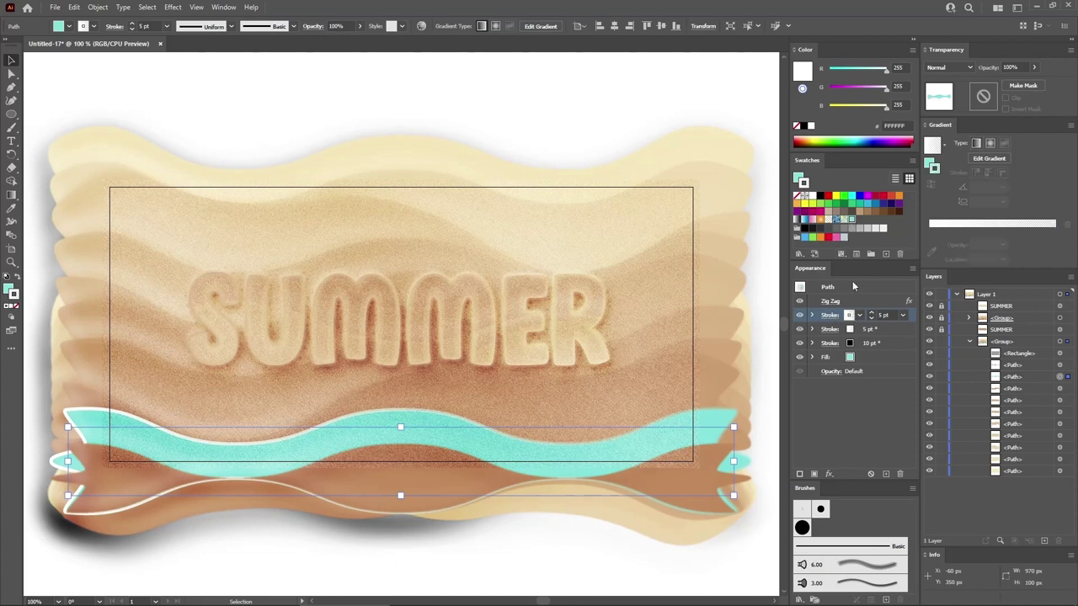
left_click(802, 528)
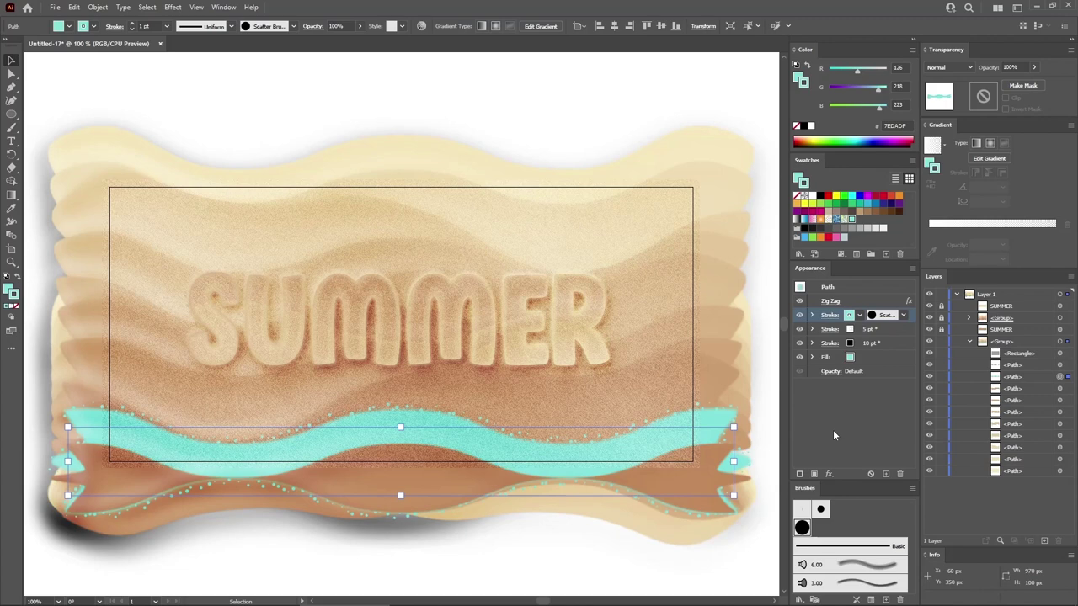
left_click(830, 315)
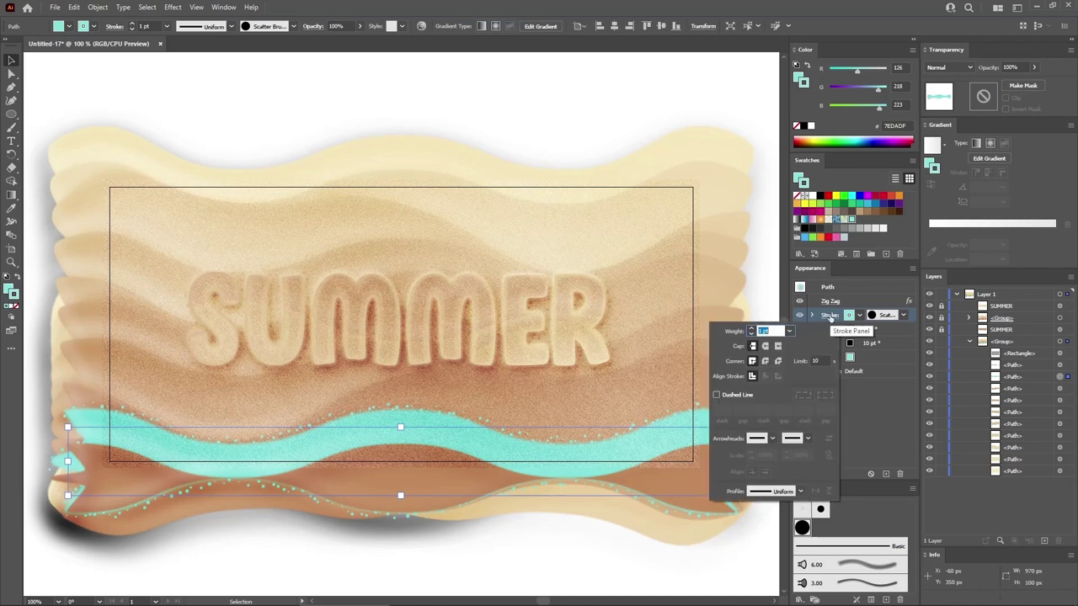
left_click(790, 331)
left_click(813, 74)
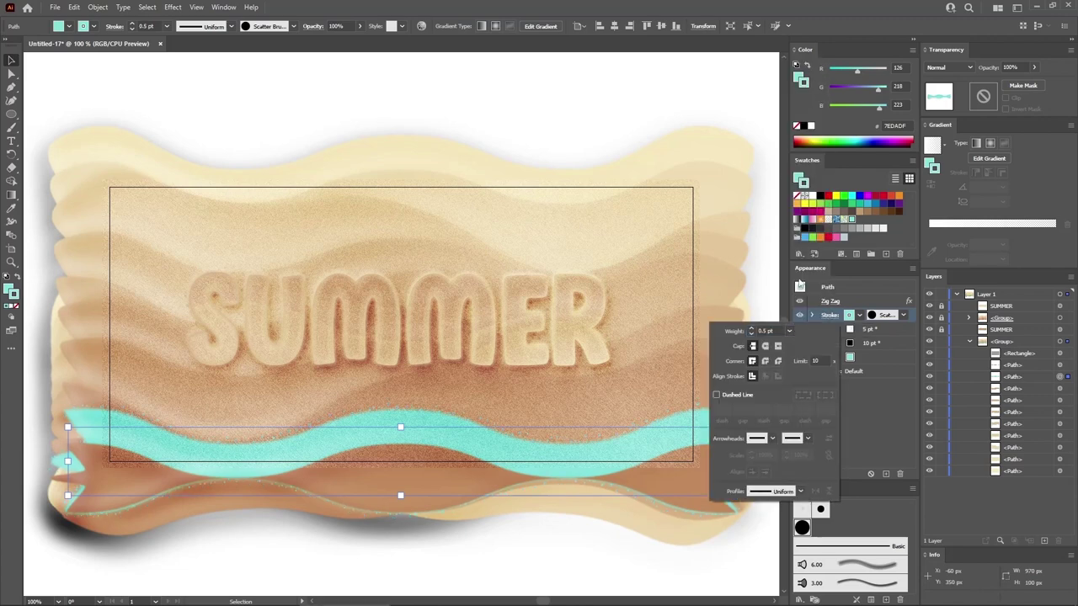
left_click(813, 317)
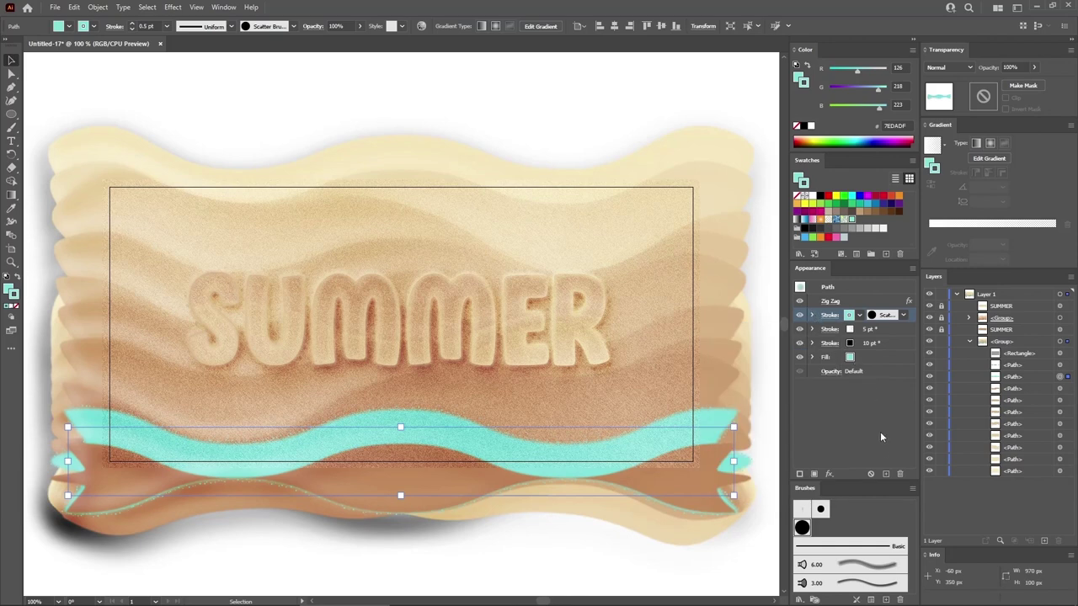
Duplicate the dotted stroke as a 1 pt copy at 50% opacity, then add another stroke.
left_click(885, 474)
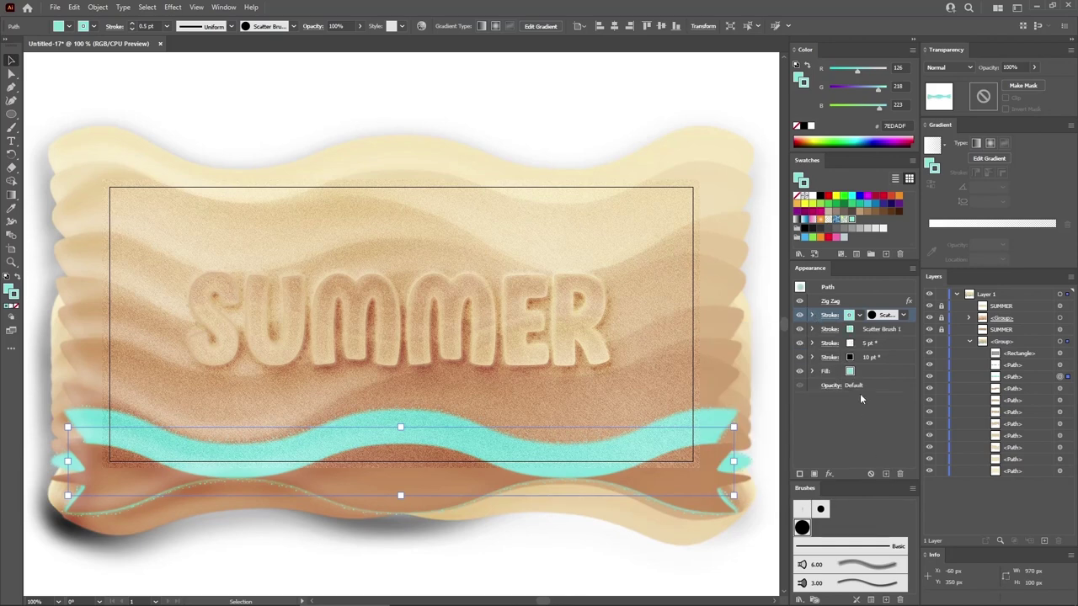
left_click(813, 315)
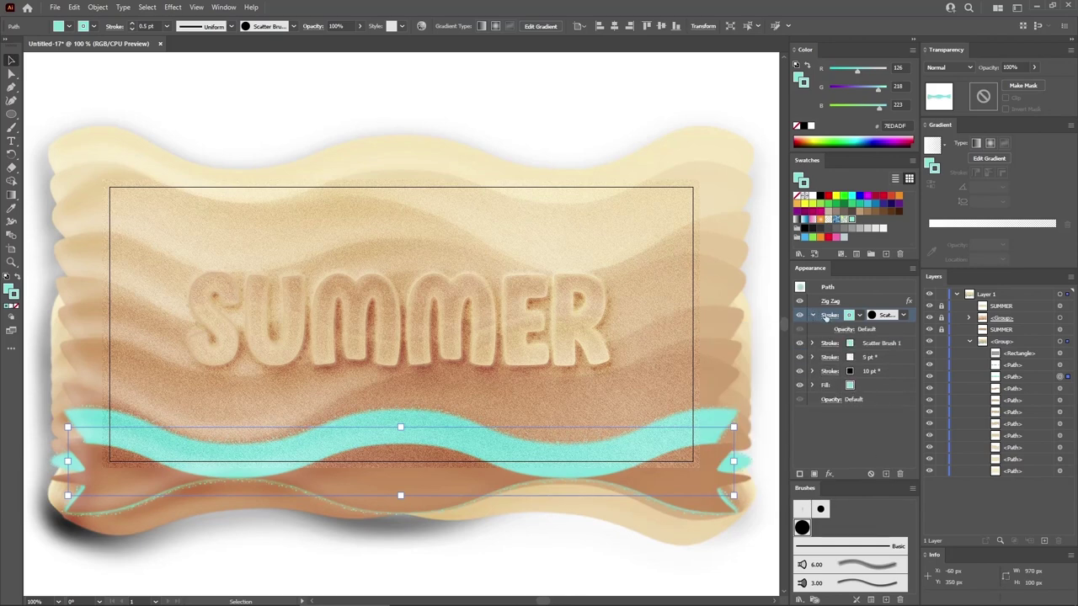
left_click(828, 316)
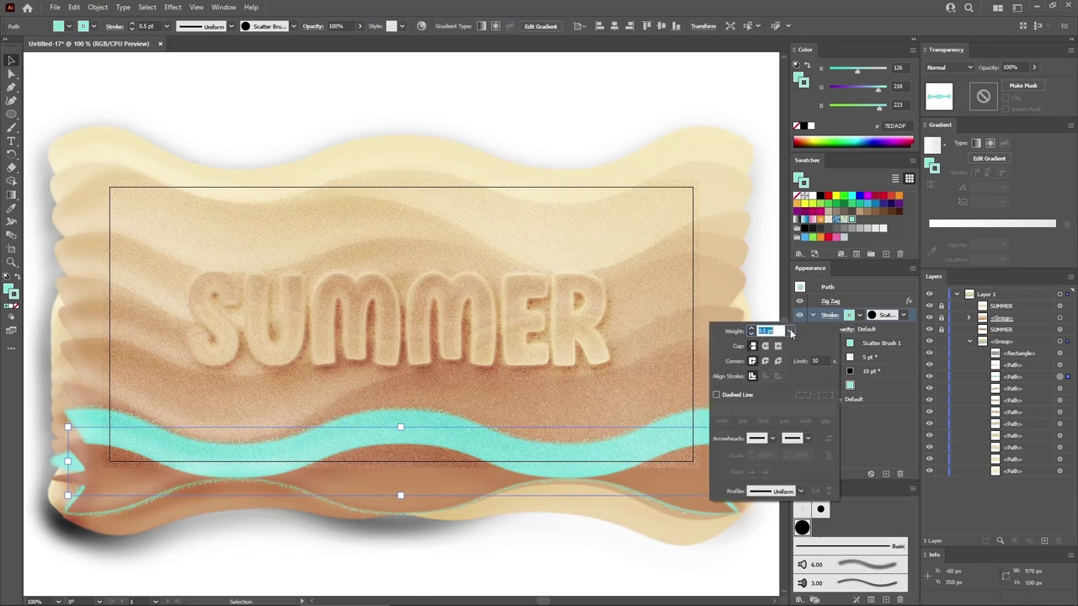
left_click(789, 331)
left_click(807, 105)
left_click(850, 329)
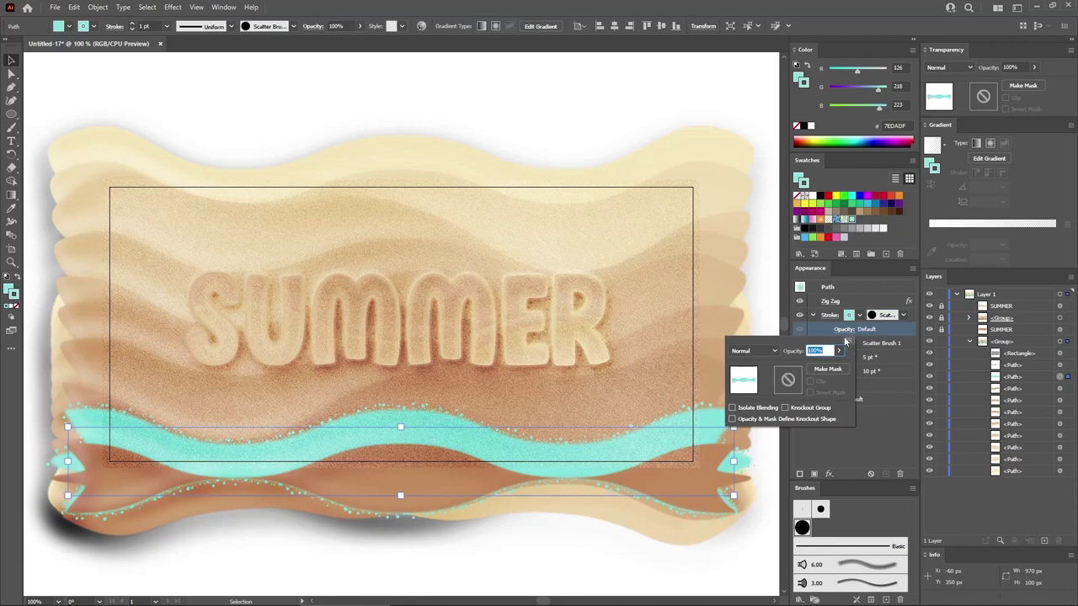
type("50")
key("Return")
left_click(814, 315)
left_click(895, 315)
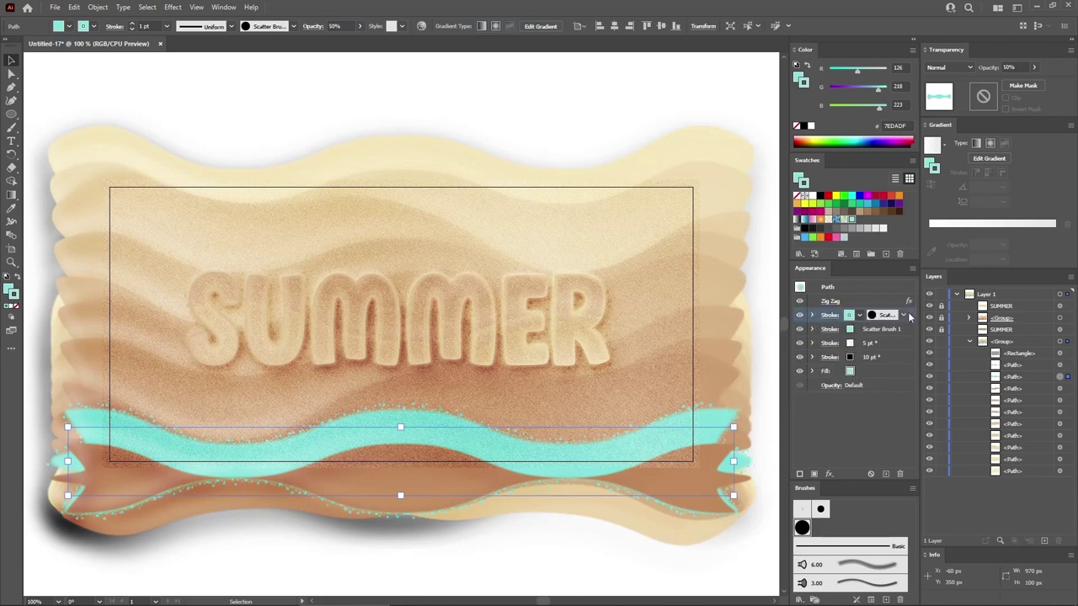
left_click(801, 475)
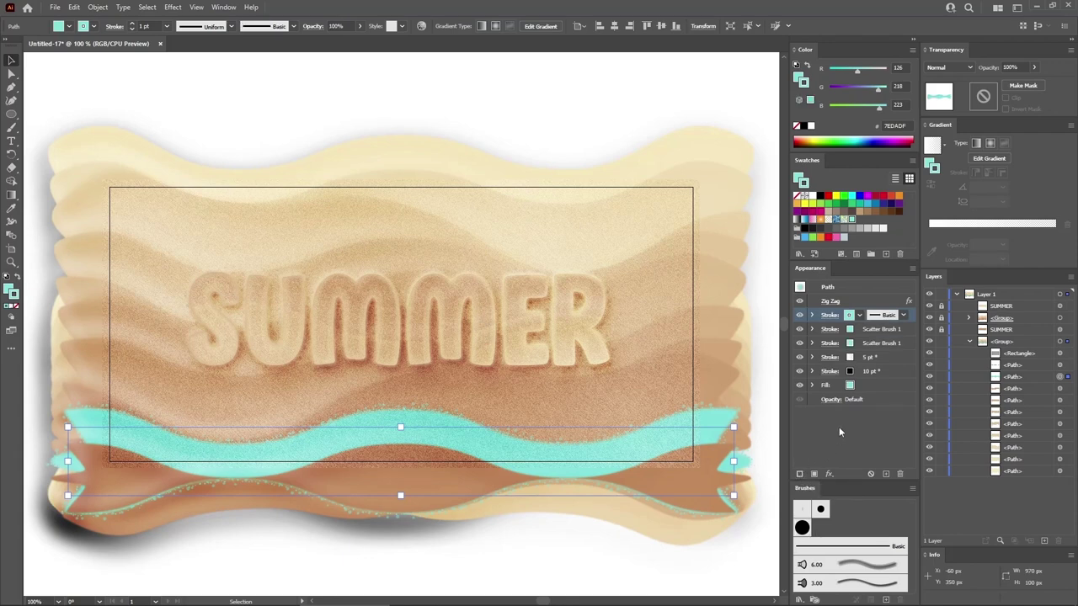
Make the new wave stroke 5 pt with the tapered elliptical width profile.
left_click(831, 315)
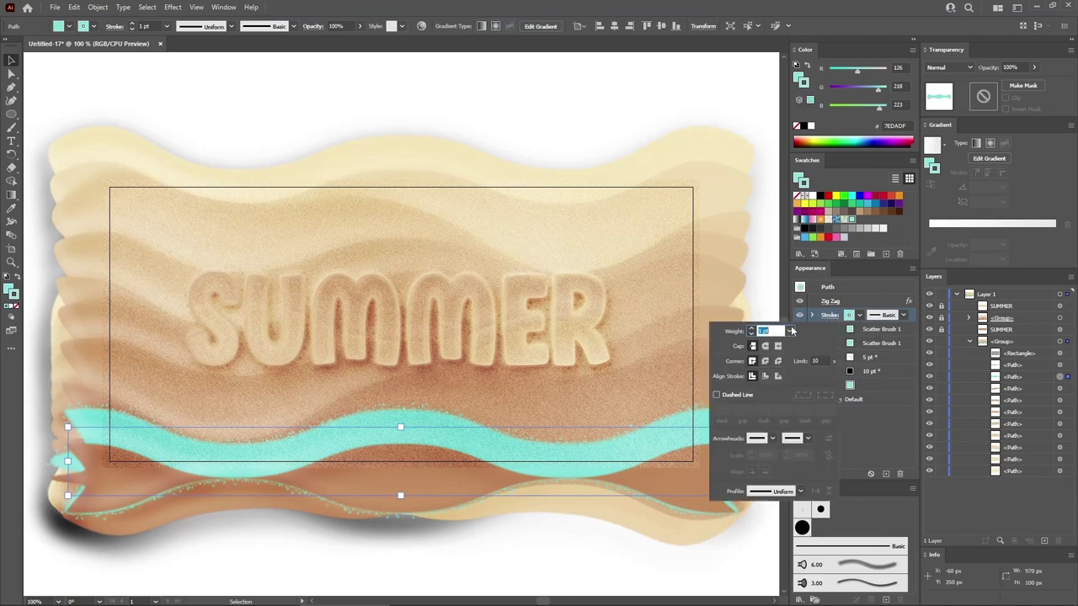
left_click(789, 331)
left_click(803, 146)
left_click(800, 492)
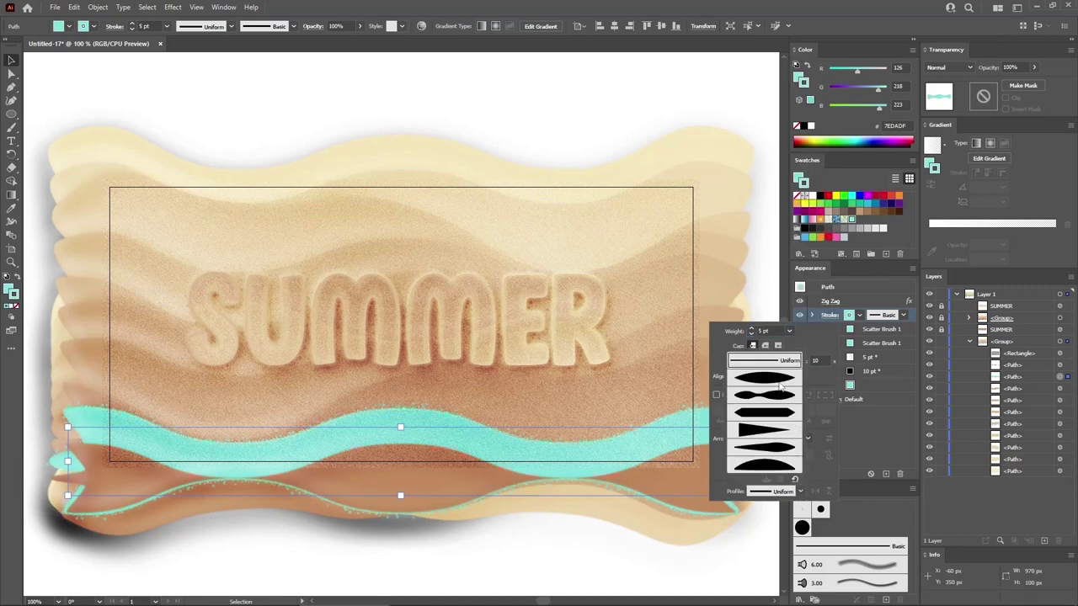
left_click(782, 380)
left_click(830, 315)
left_click(813, 315)
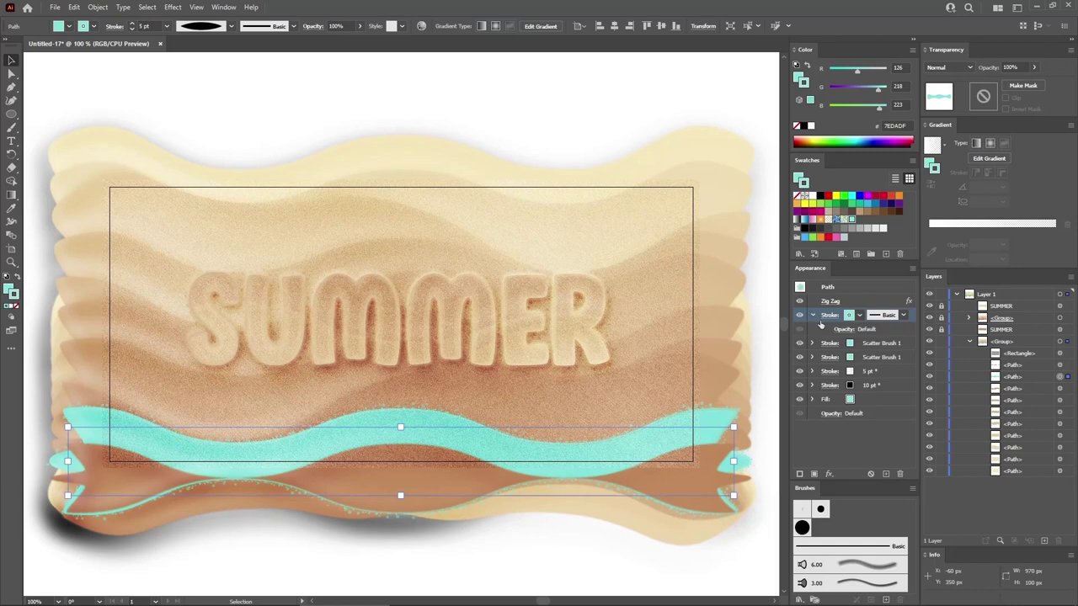
Apply a smooth Zig Zag of 3 px size and 6 ridges to the stroke.
left_click(174, 8)
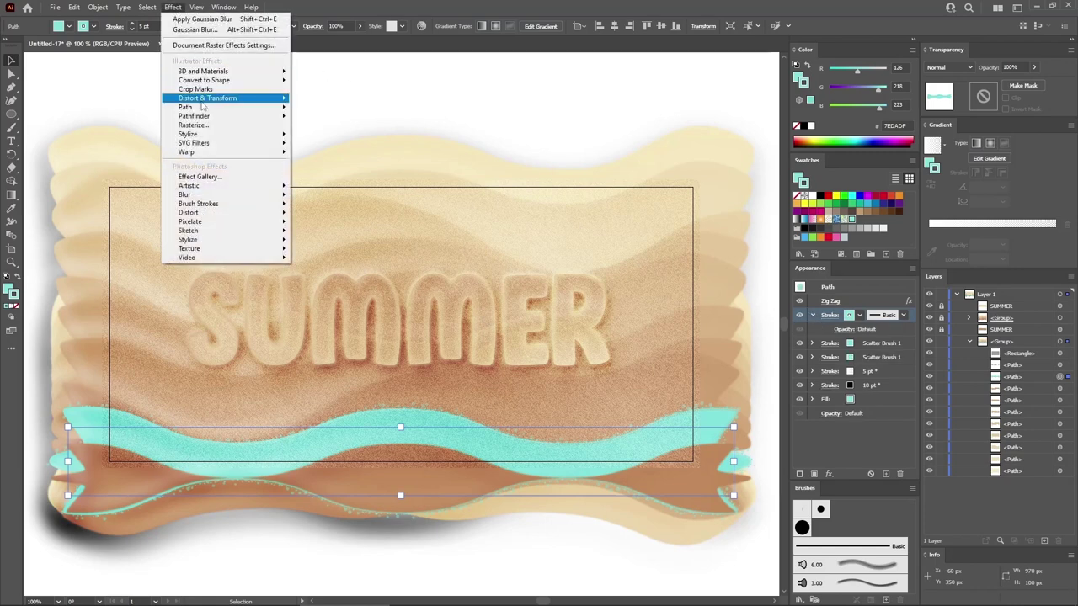
mouse_move(206, 99)
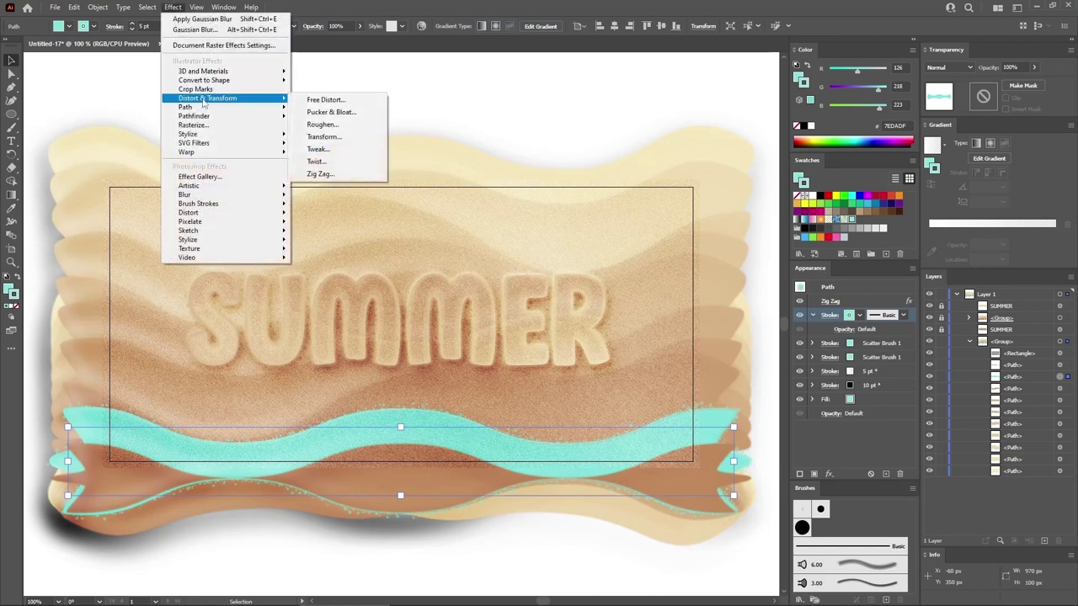
left_click(319, 174)
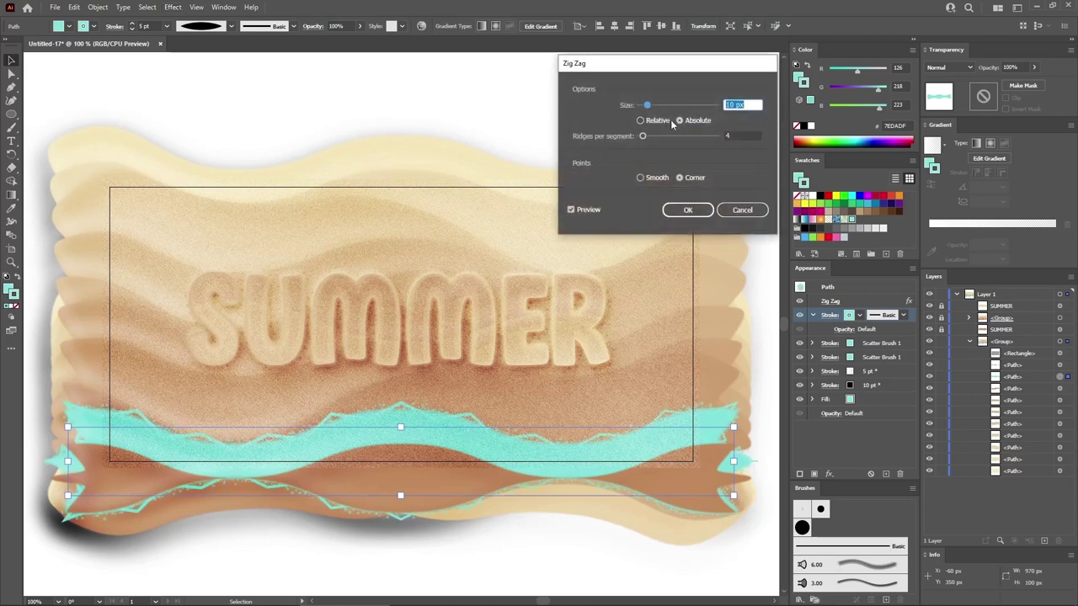
left_click(640, 178)
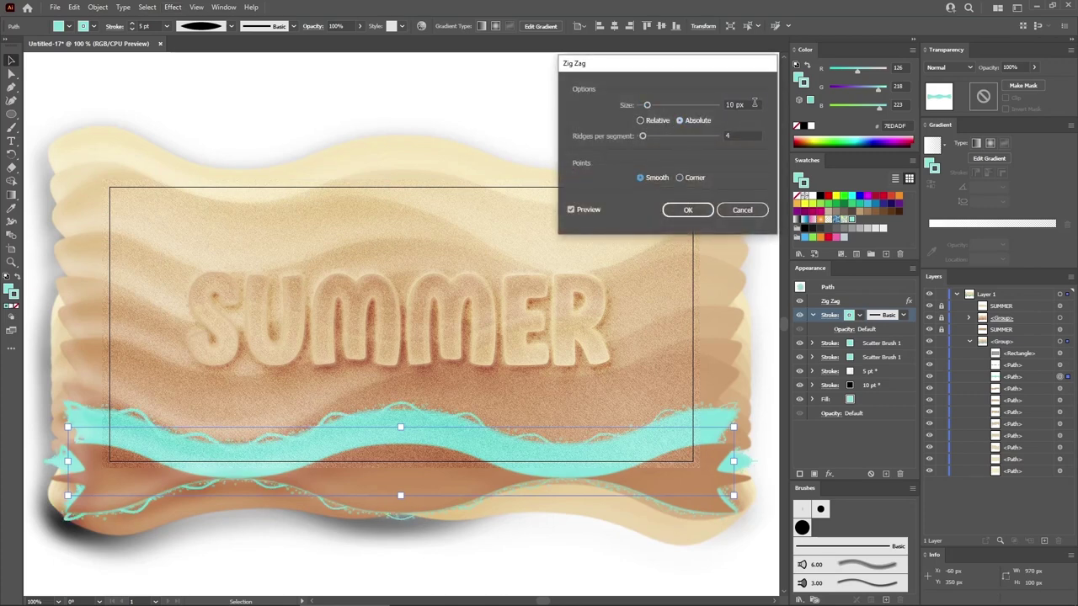
double_click(755, 102)
type("3")
left_click(740, 137)
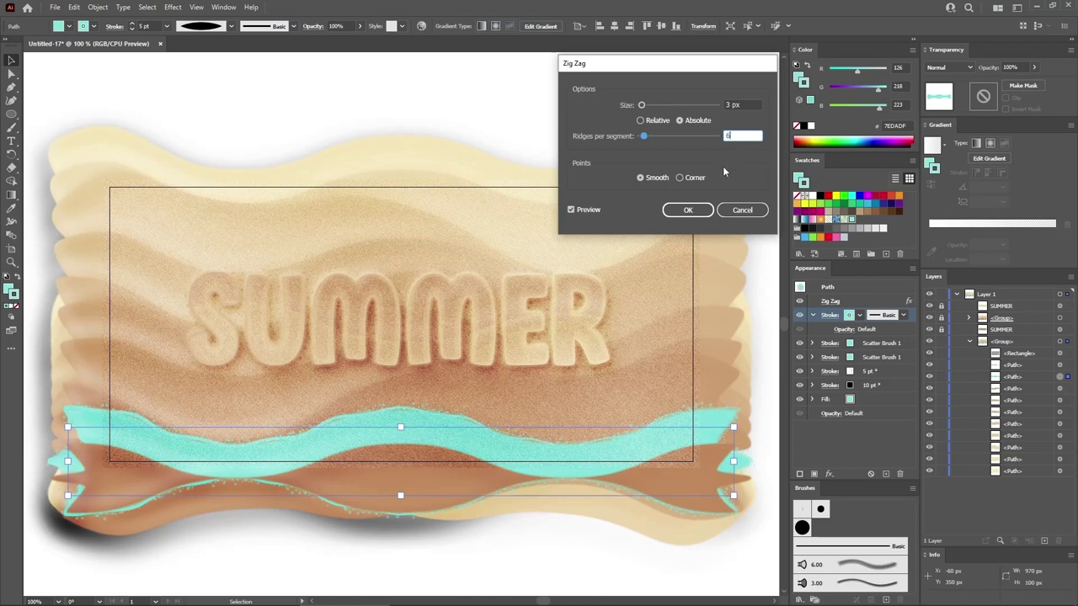
left_click(689, 211)
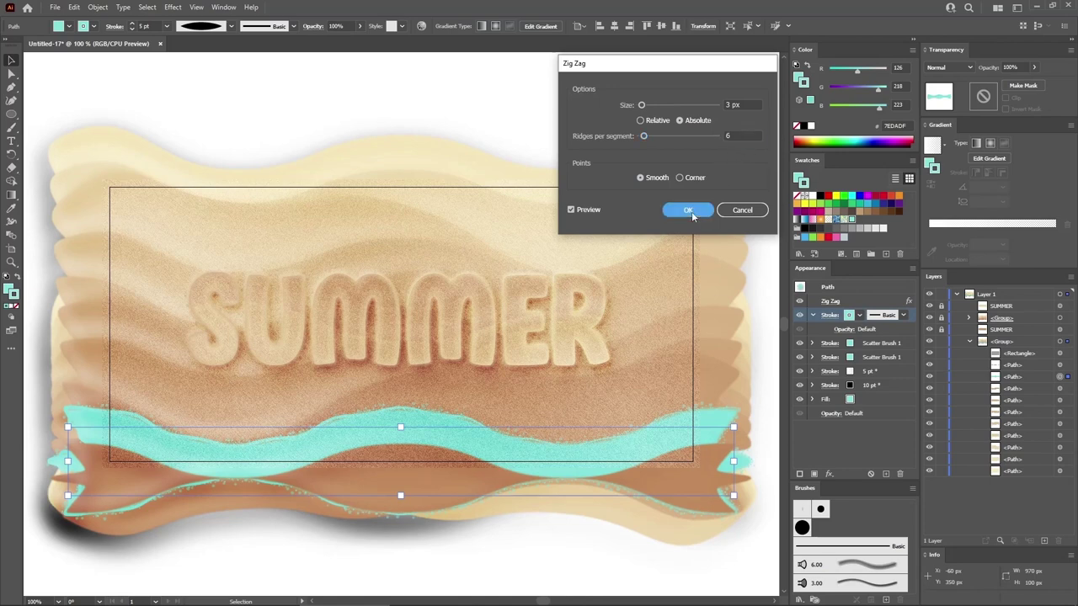
Add a 3-pixel Gaussian Blur to the zigzag 5 pt stroke.
left_click(895, 314)
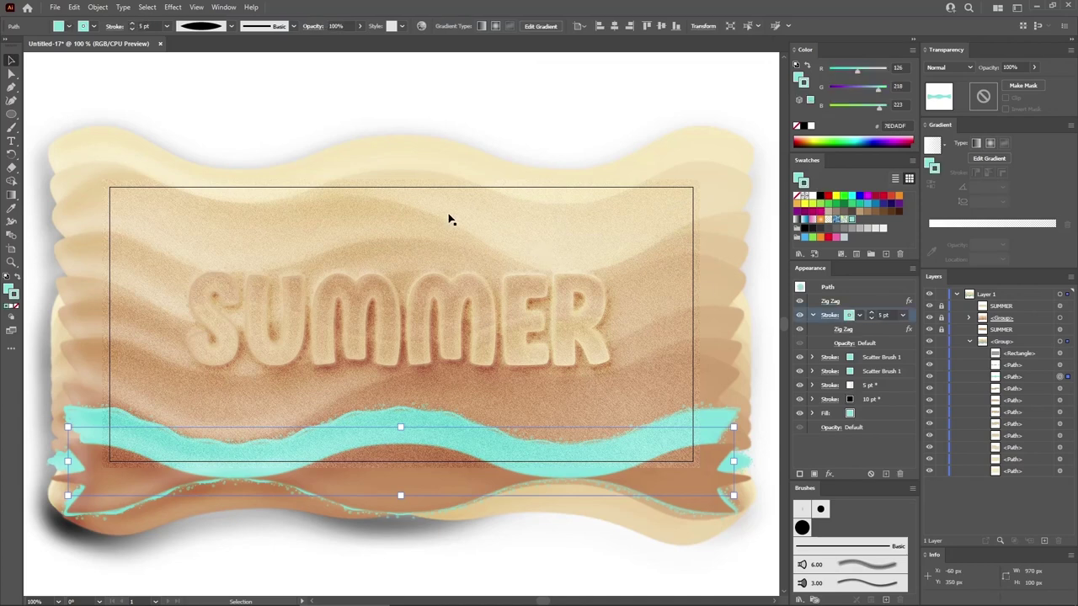
left_click(173, 6)
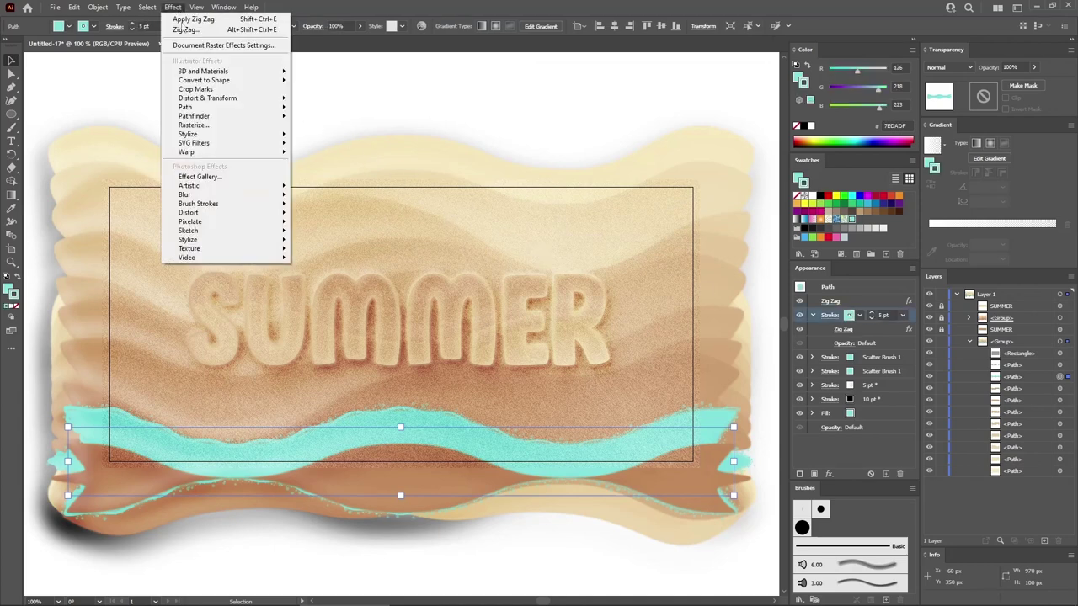
mouse_move(186, 195)
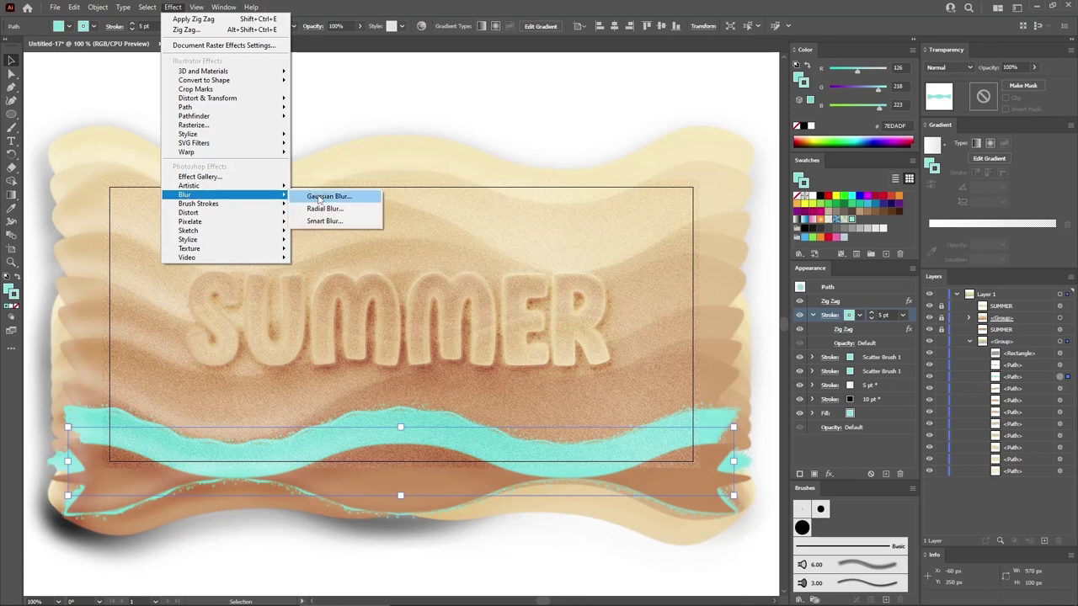
left_click(320, 197)
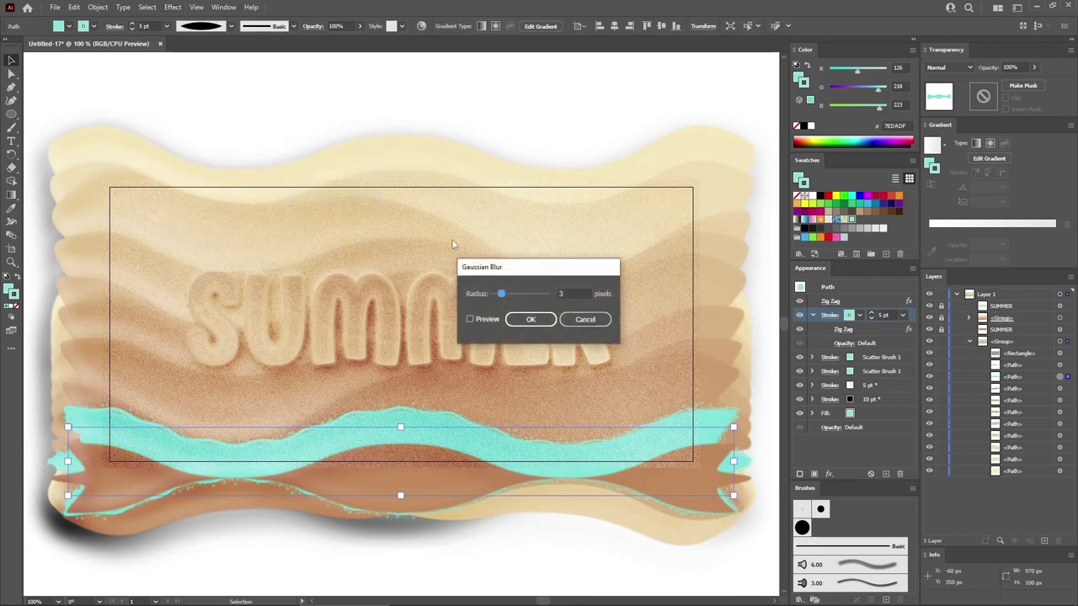
left_click_drag(563, 293, 543, 292)
type("3")
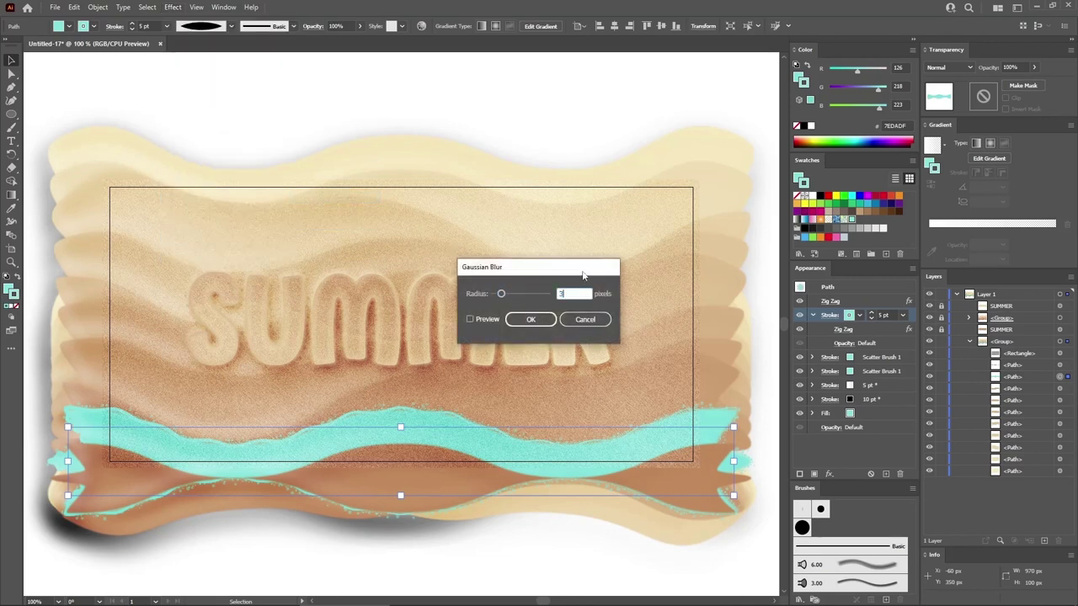
left_click(532, 320)
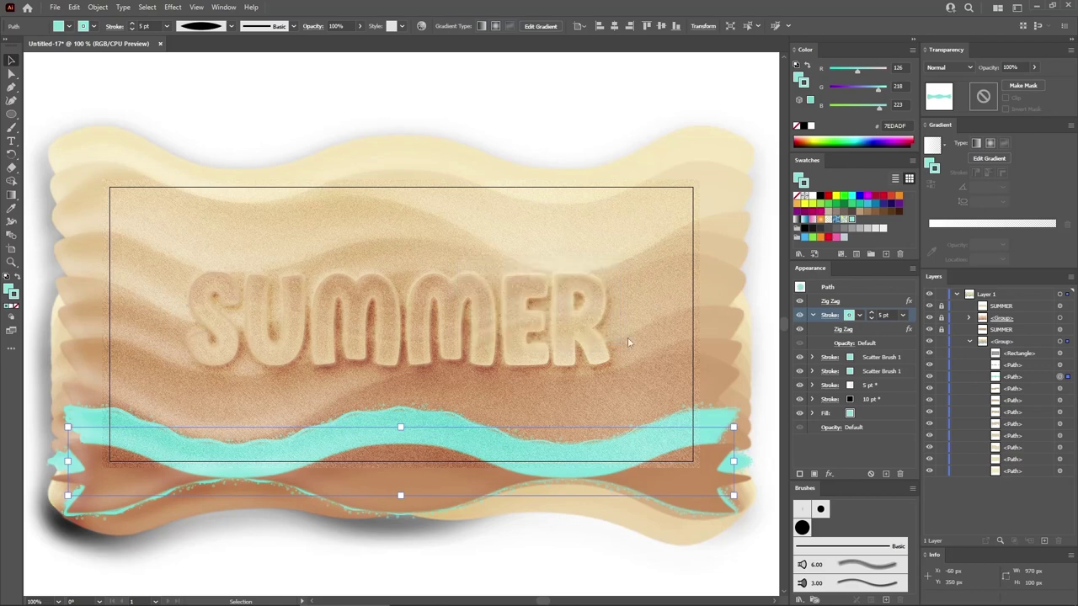
left_click(813, 315)
left_click(889, 314)
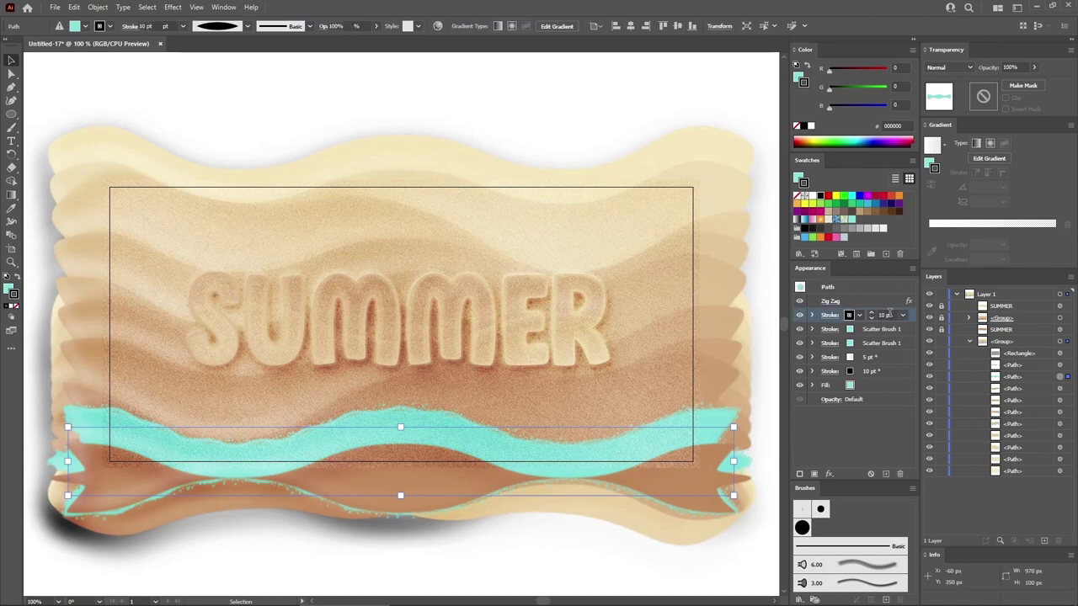
Duplicate the 5 pt stroke as a white Scatter Brush 1 dotted stroke at 30% opacity.
left_click(800, 473)
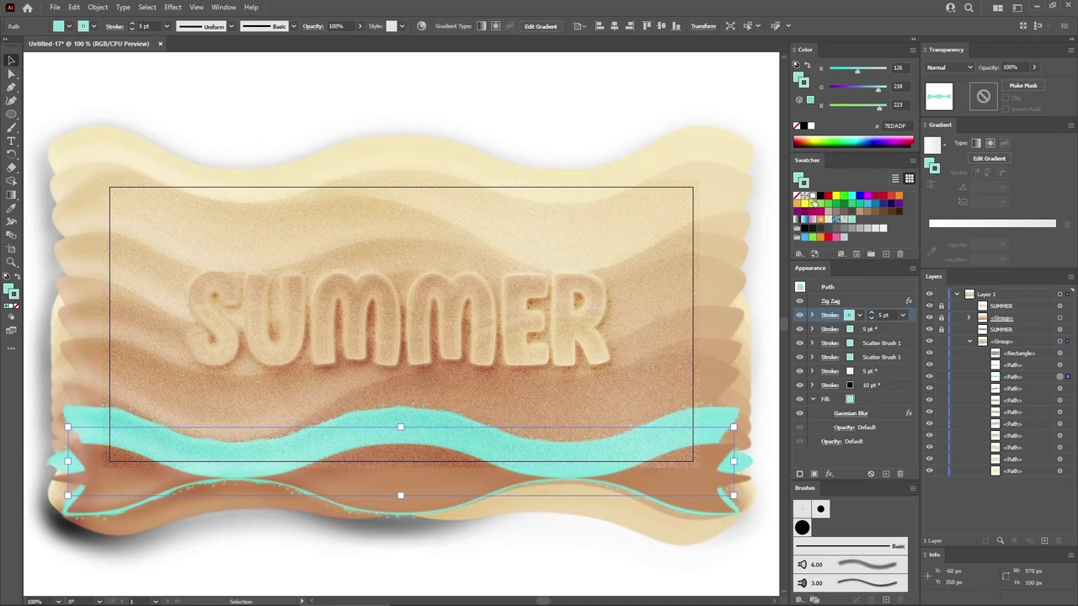
left_click(813, 199)
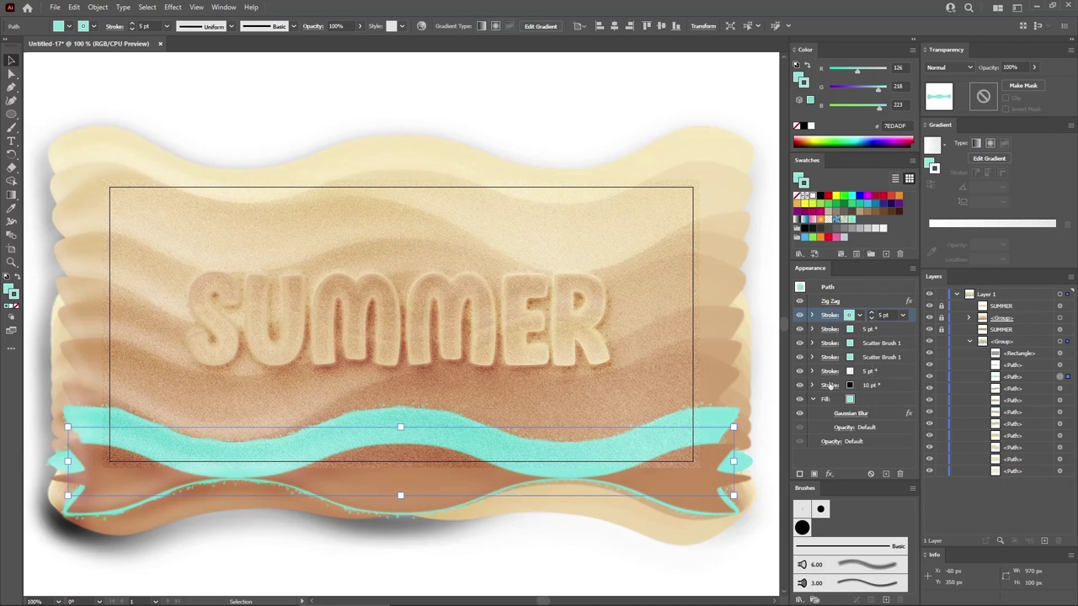
left_click(803, 528)
left_click(812, 315)
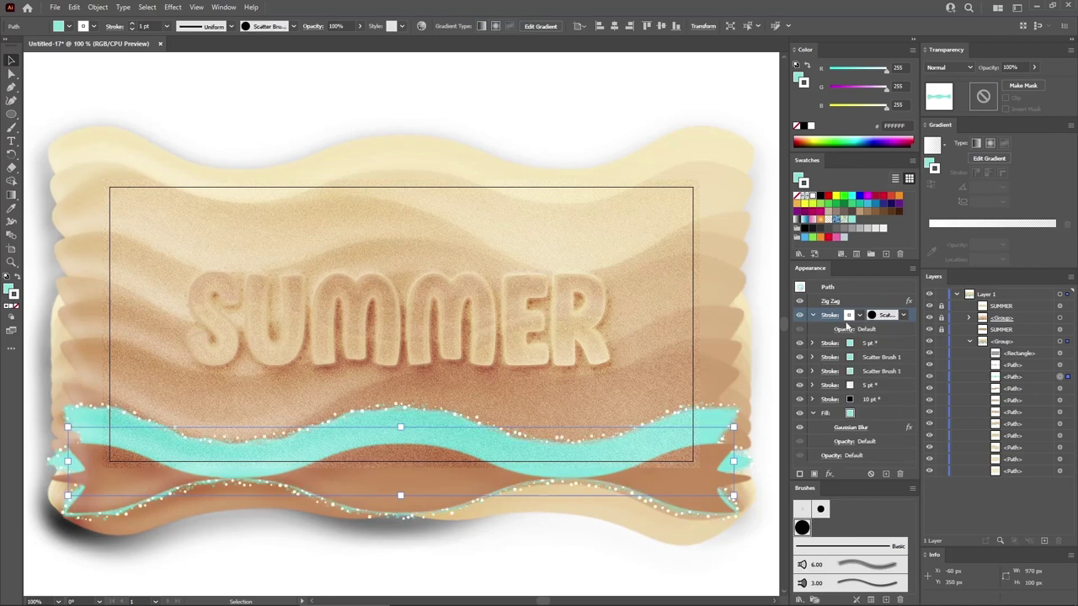
left_click(846, 328)
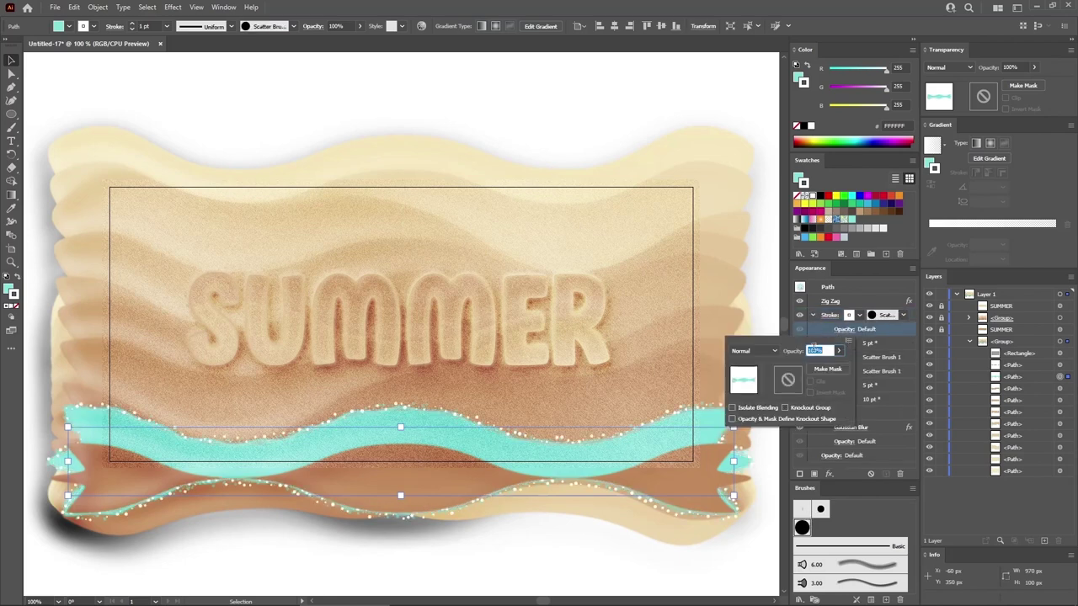
type("30")
key("Return")
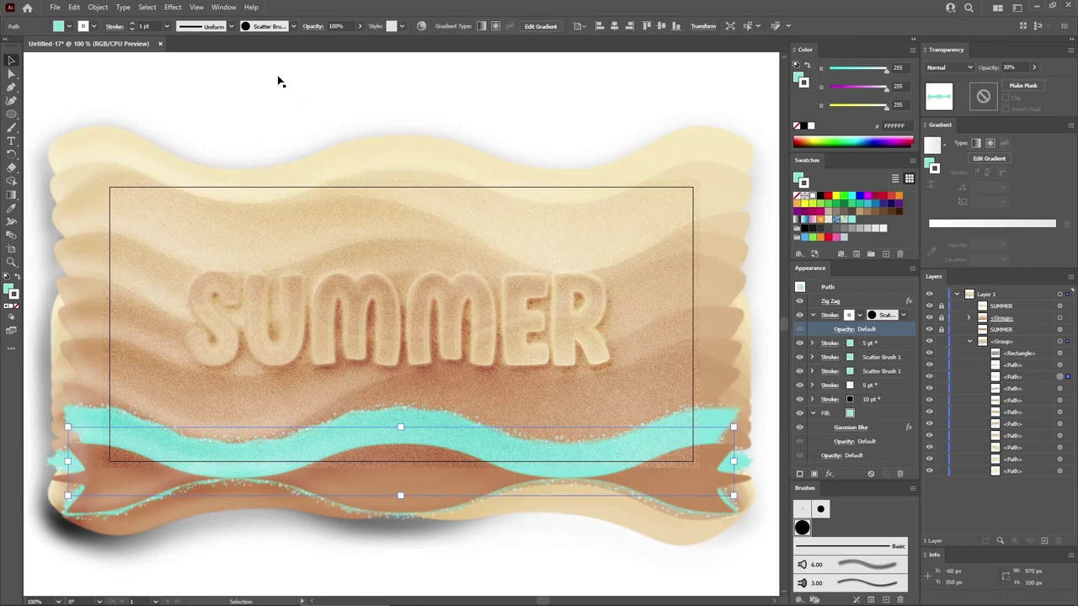
left_click(173, 7)
Add an 8 px Offset Path effect to the sparkle stroke.
mouse_move(210, 98)
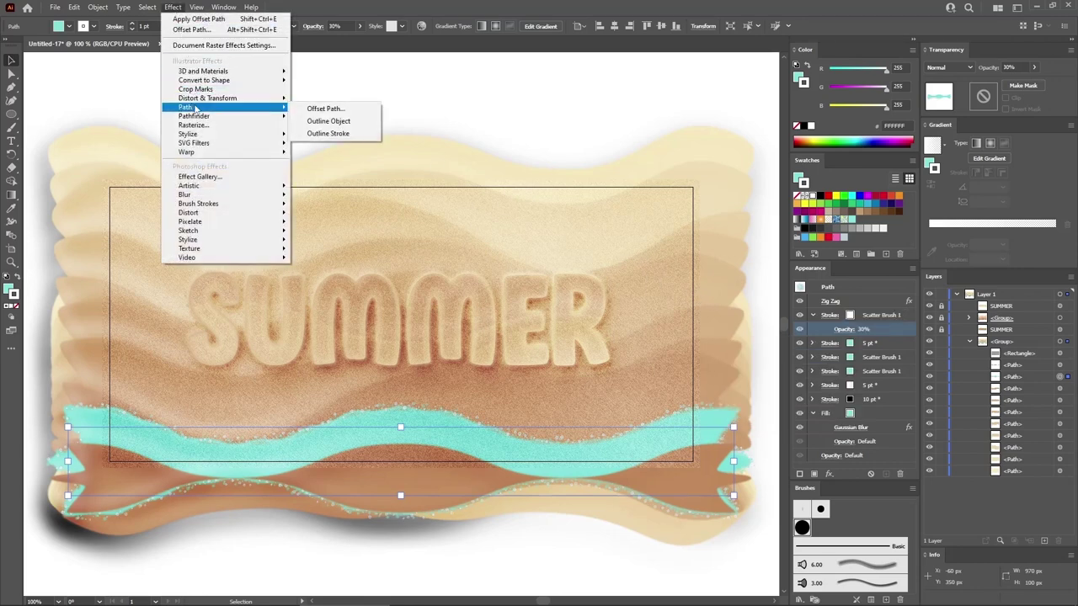
left_click(304, 113)
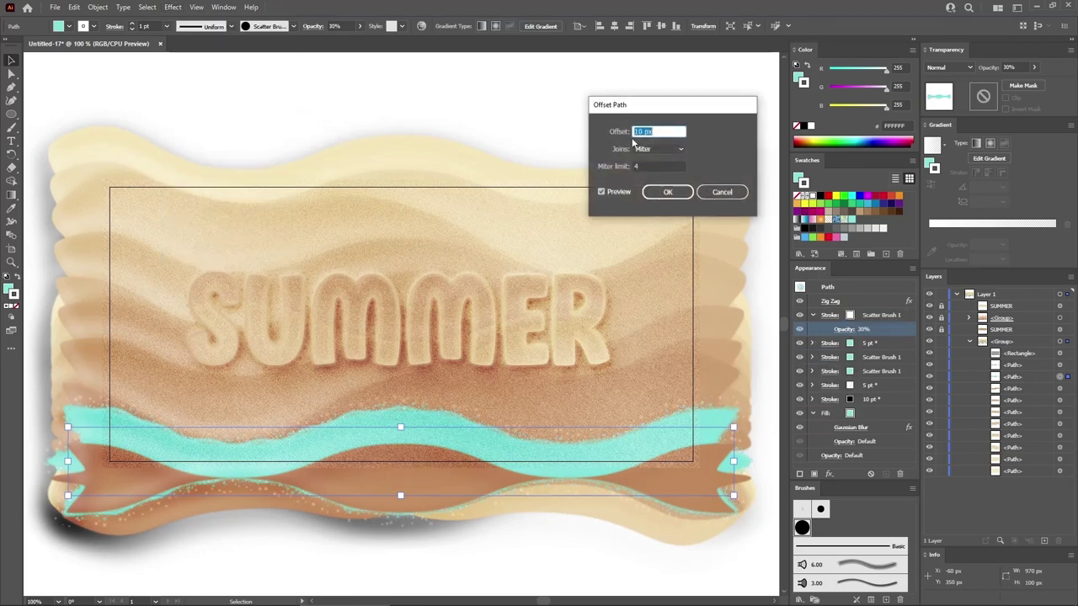
type("8")
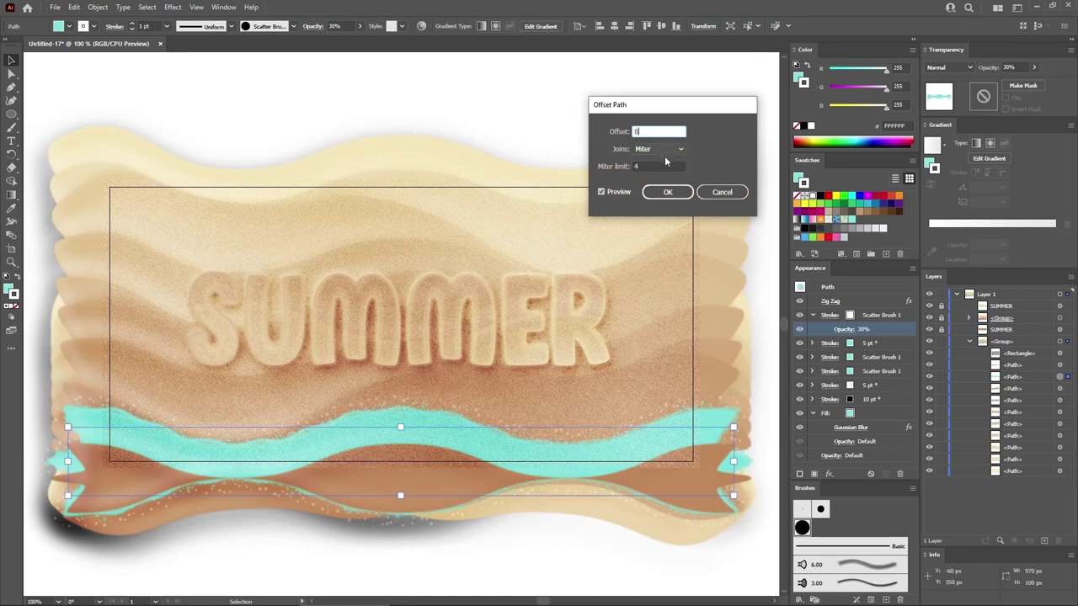
left_click(668, 192)
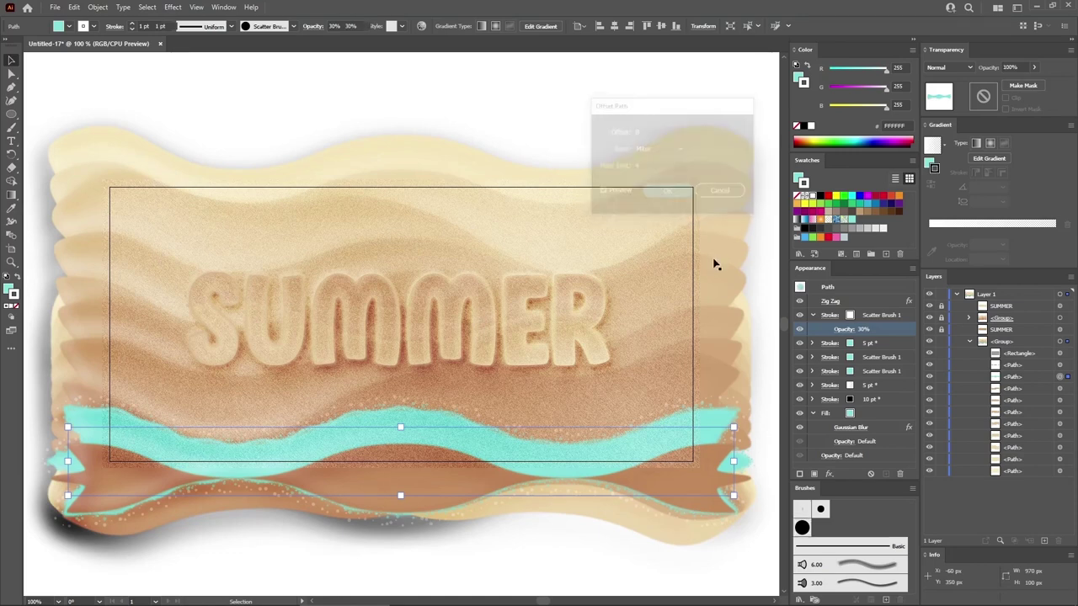
Duplicate the Scatter Brush 1 stroke and set it to 40% opacity and 0.5 pt weight.
left_click(883, 315)
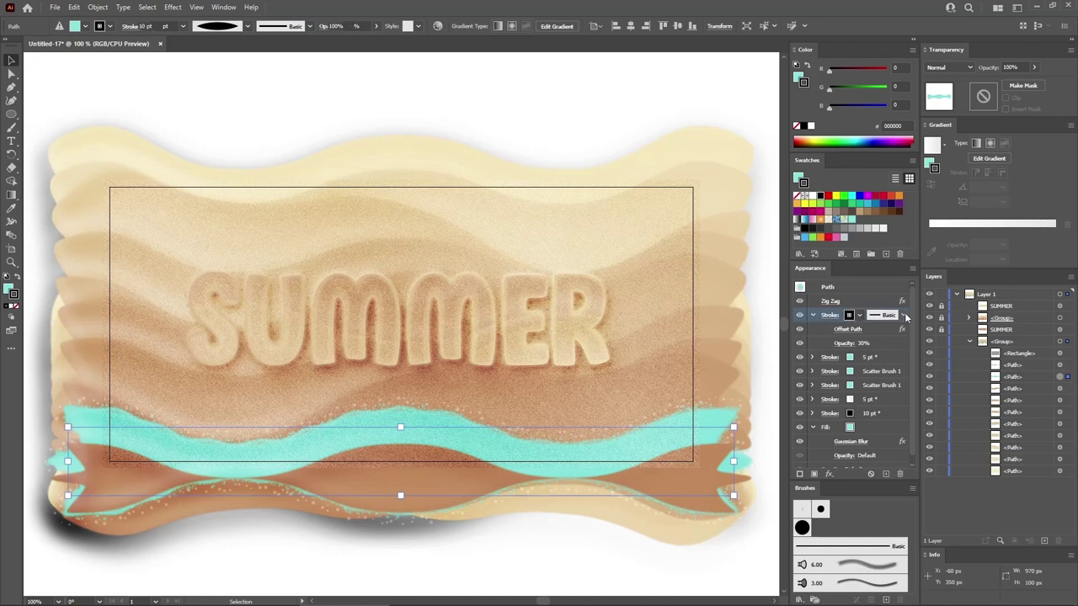
left_click(887, 477)
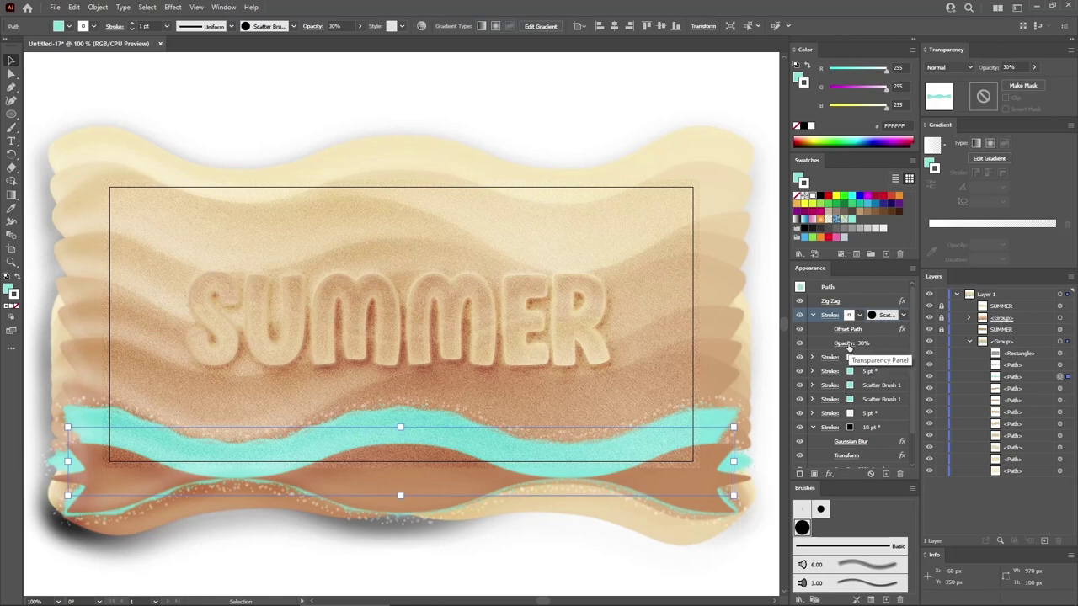
left_click(847, 344)
type("40")
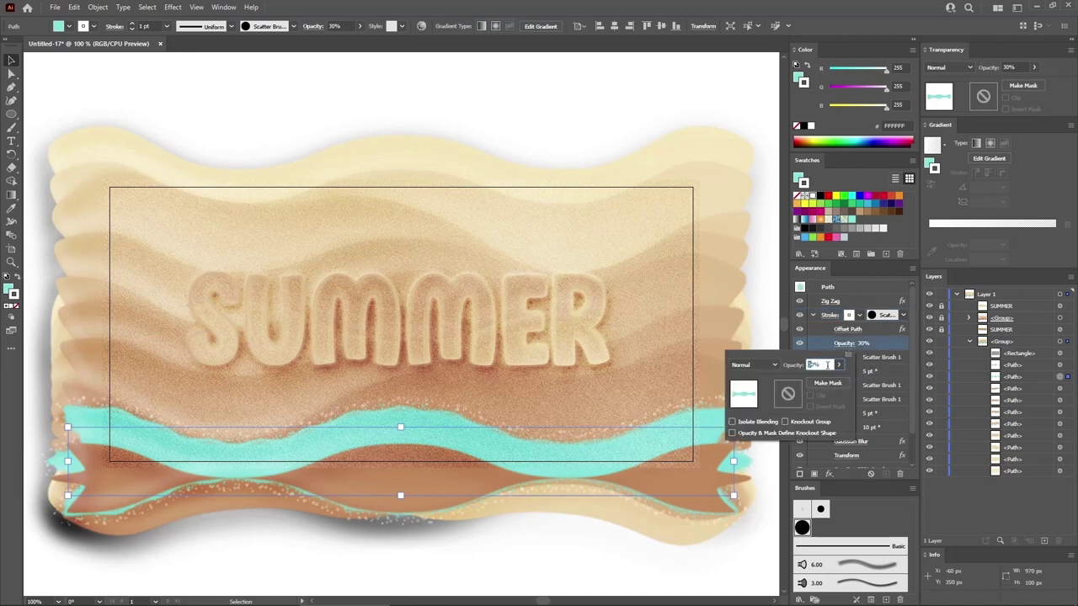
left_click(829, 316)
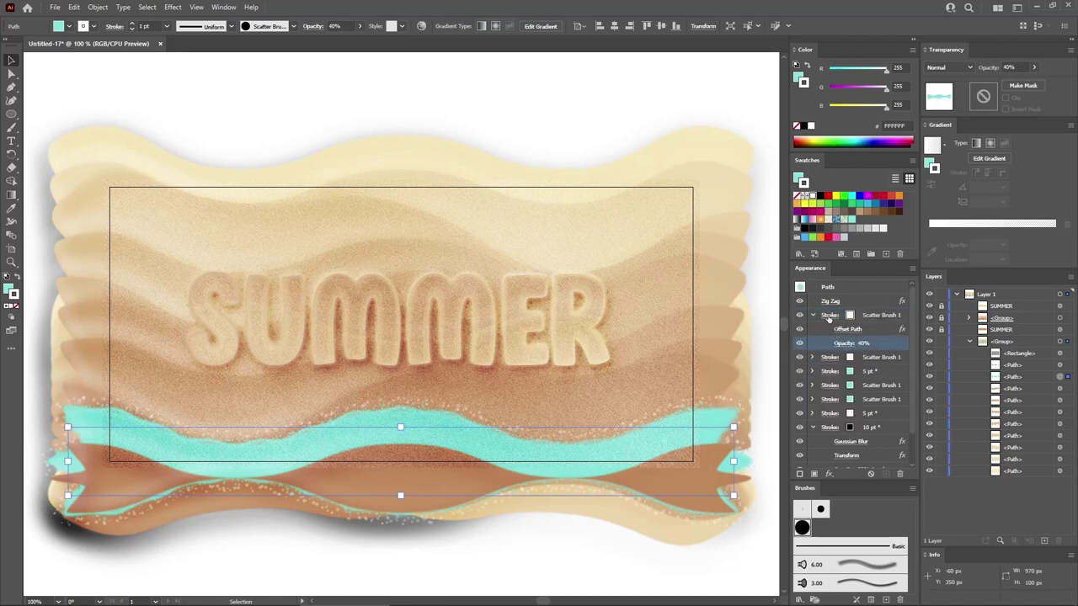
left_click(829, 316)
left_click(790, 334)
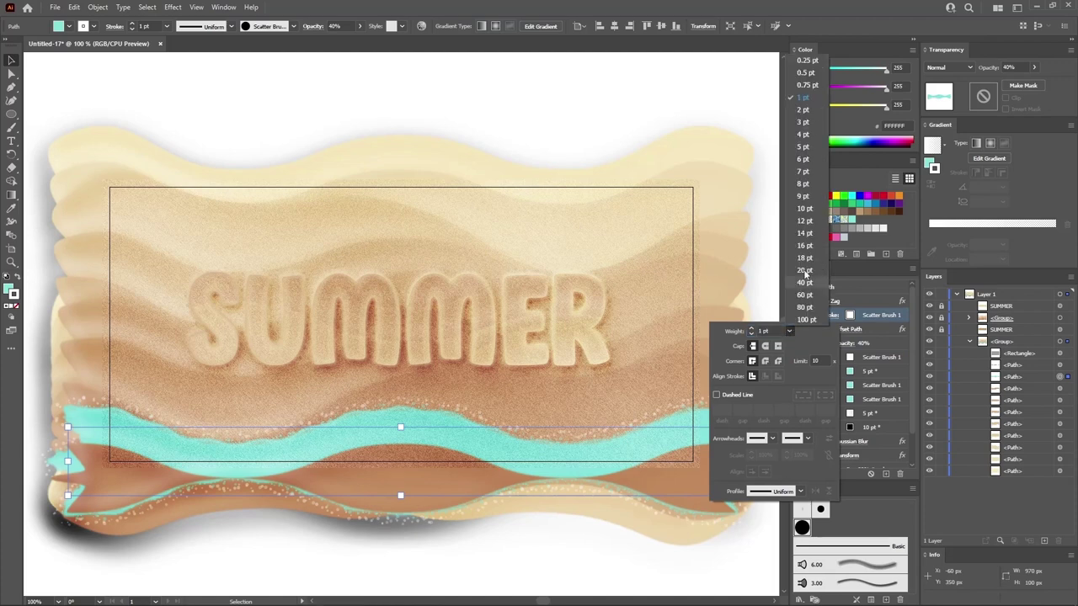
left_click(808, 79)
left_click(752, 334)
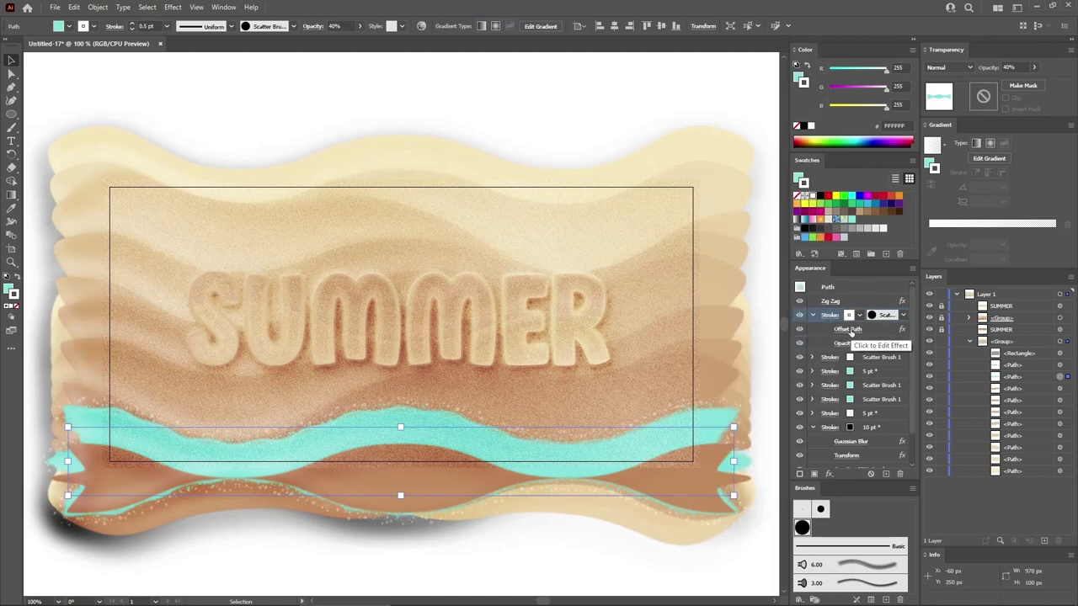
Change the Offset Path distance to 6 px.
left_click(849, 330)
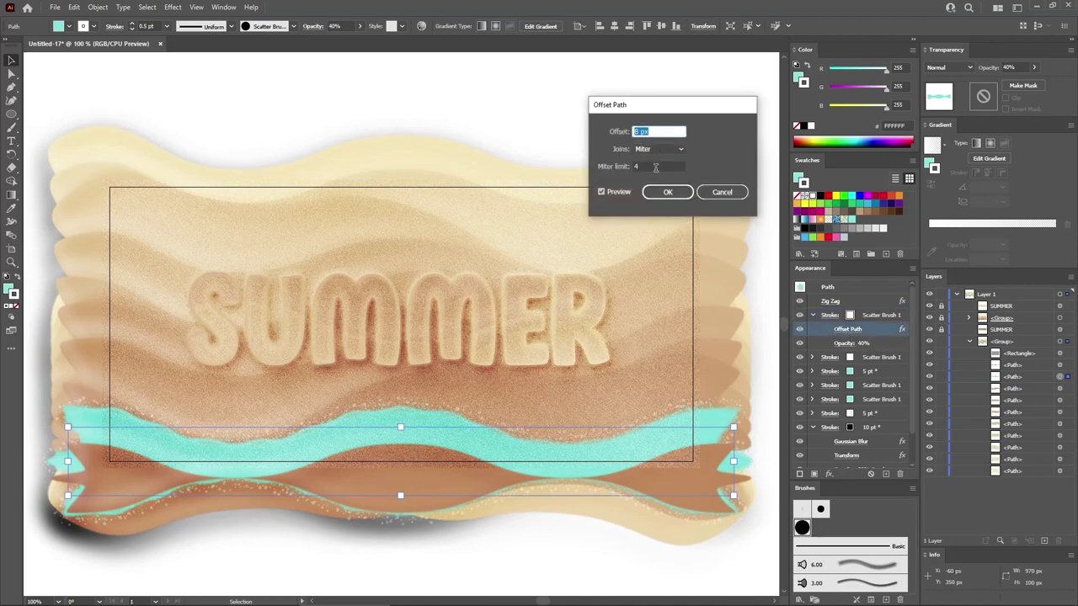
type("6")
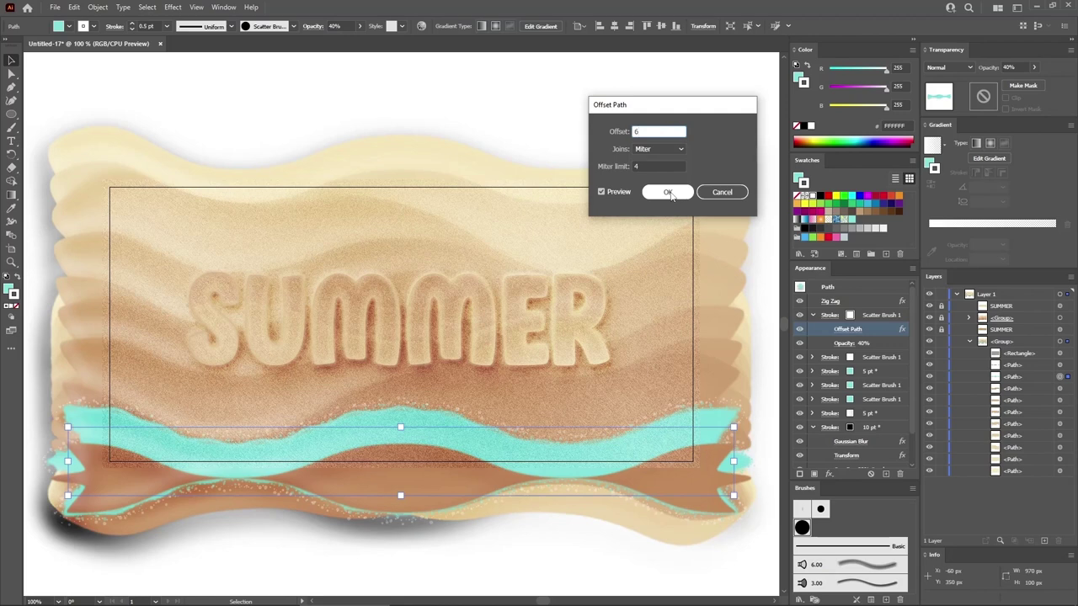
left_click(668, 192)
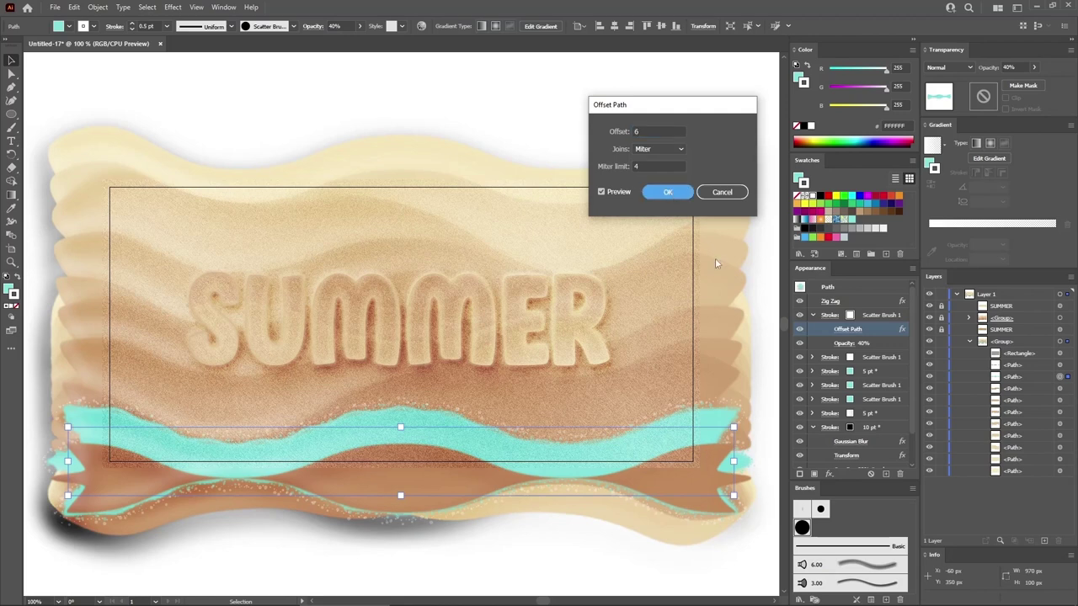
left_click(813, 314)
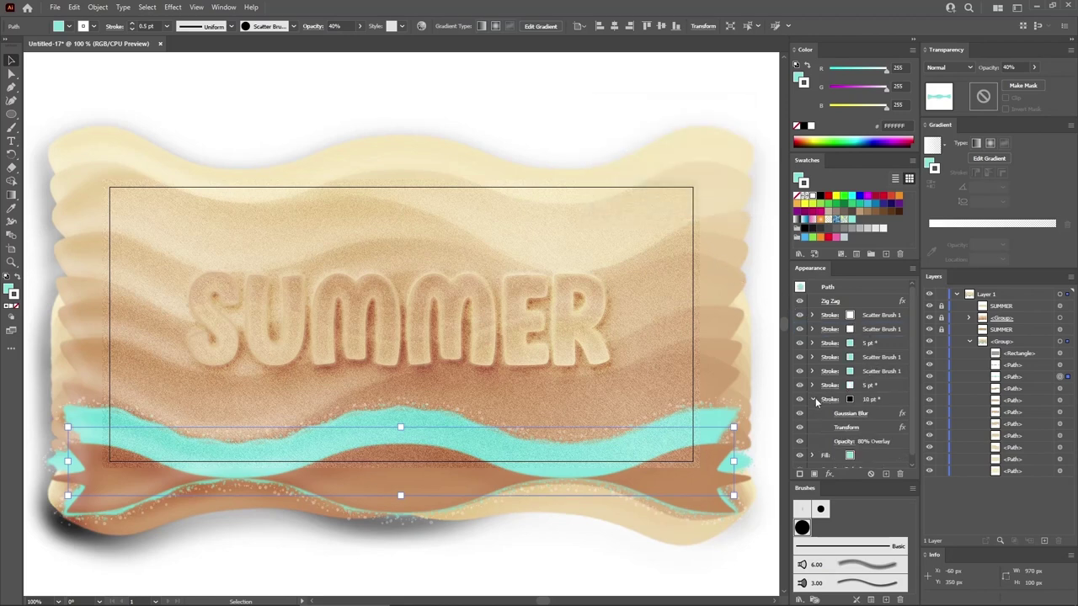
Add a new white fill placed below the teal wave fill.
left_click(813, 399)
left_click(813, 474)
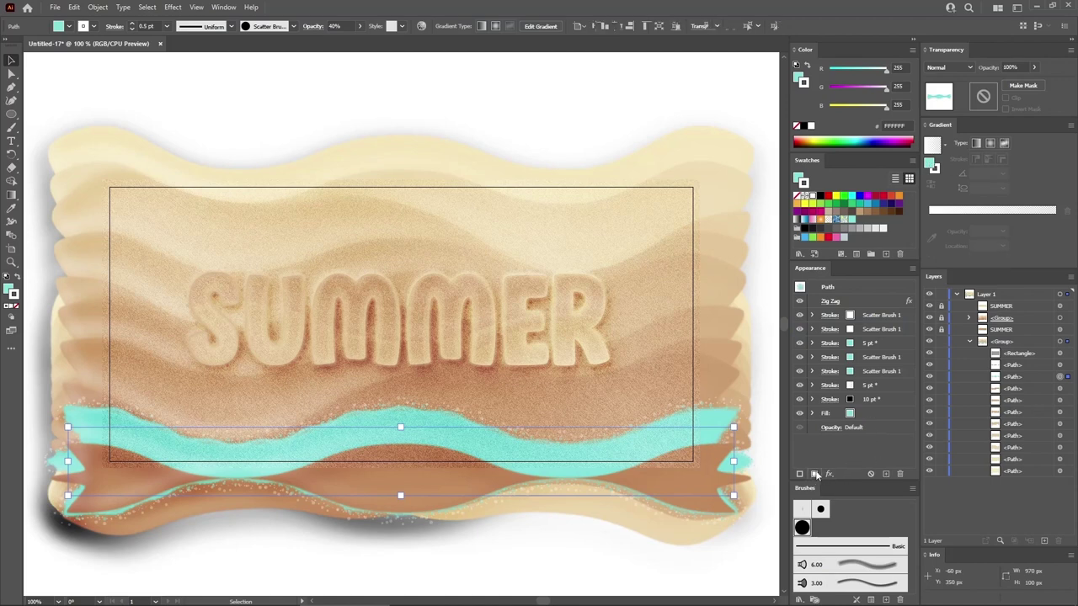
left_click_drag(882, 314, 875, 431)
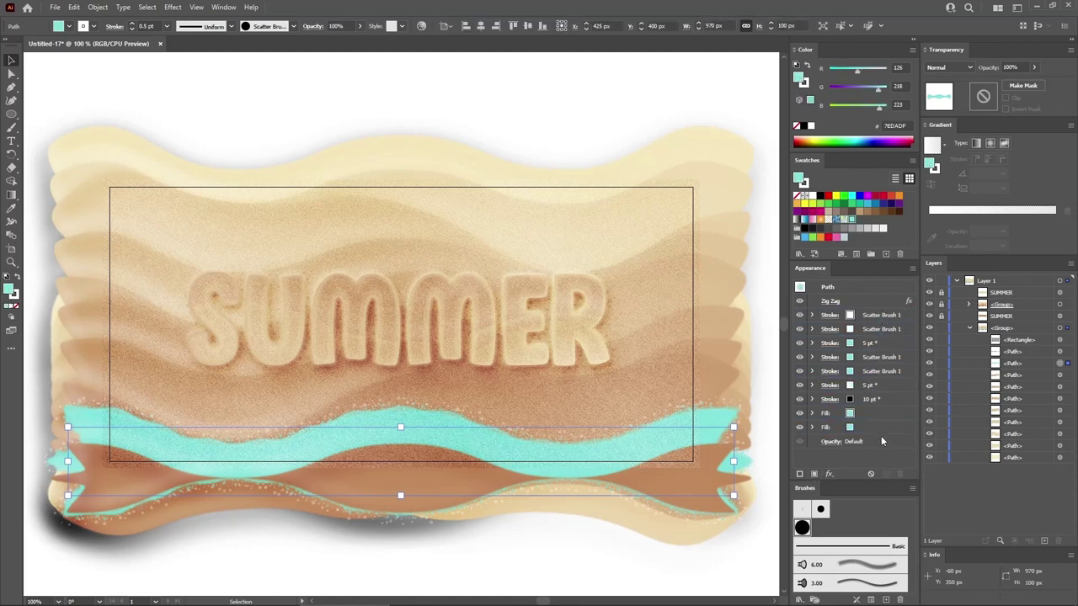
left_click(874, 429)
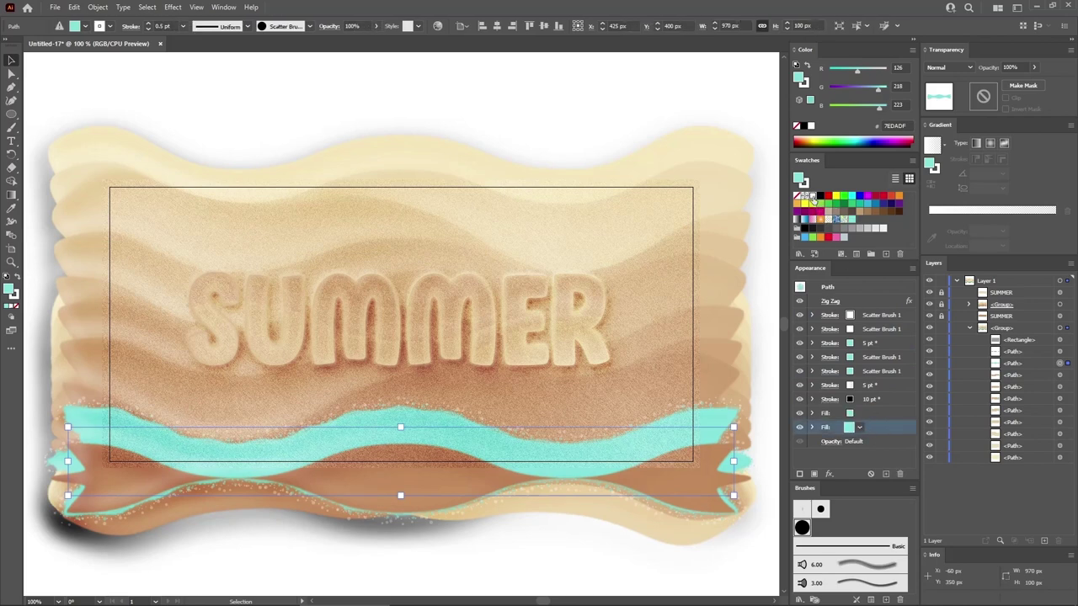
left_click(813, 197)
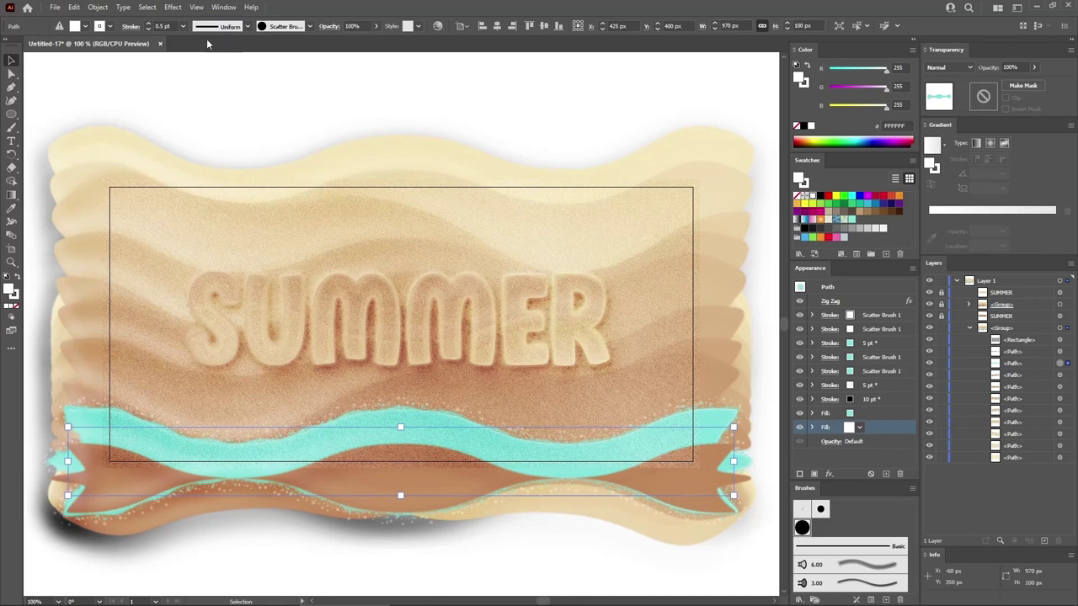
Blur the white fill with a 4-pixel Gaussian Blur.
left_click(173, 7)
mouse_move(254, 198)
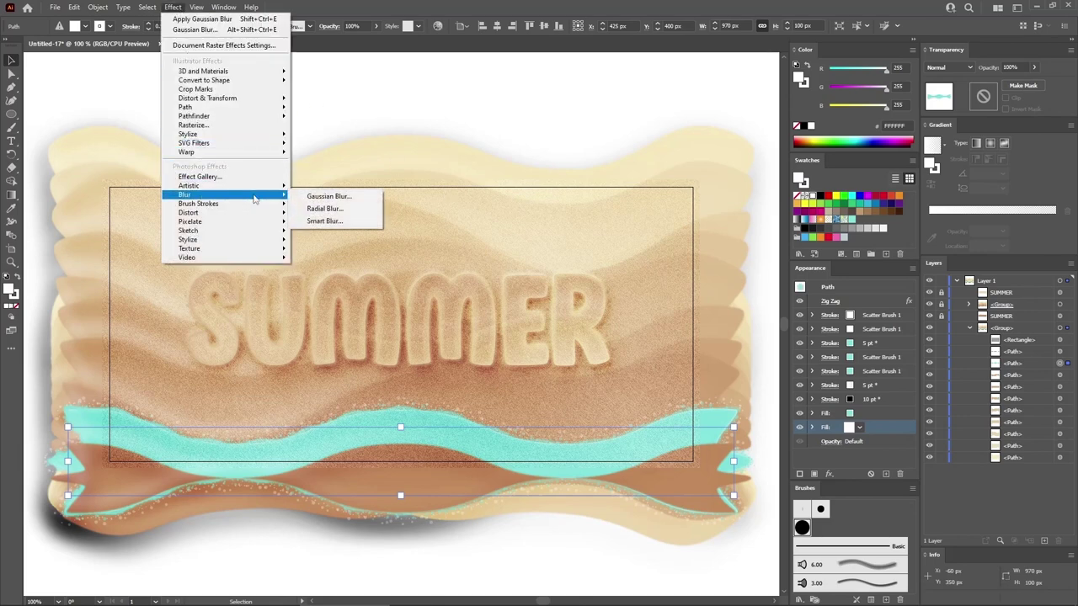
left_click(328, 196)
double_click(581, 291)
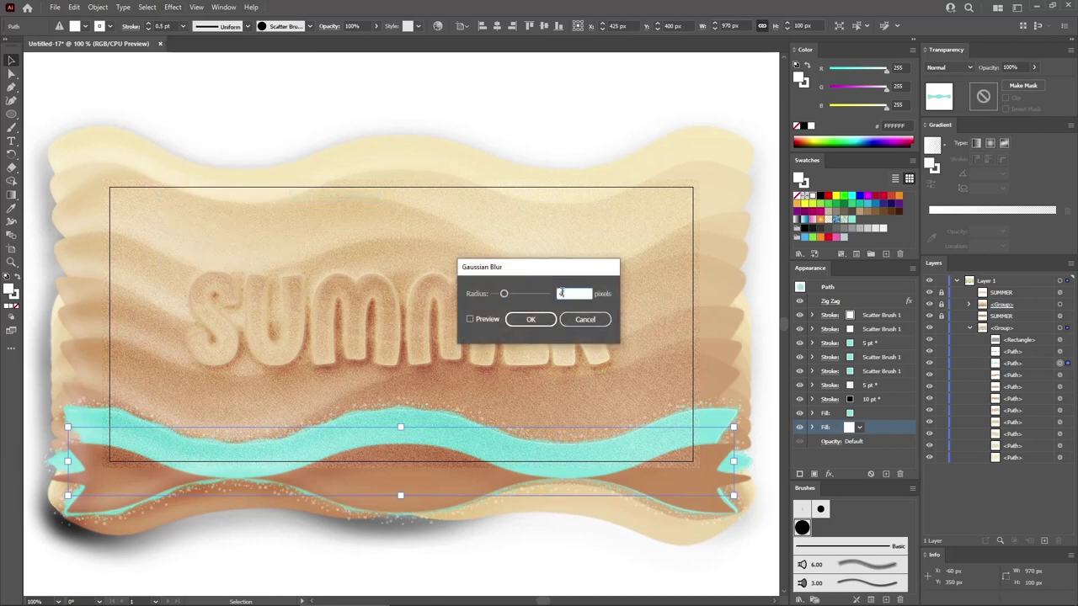
left_click(533, 319)
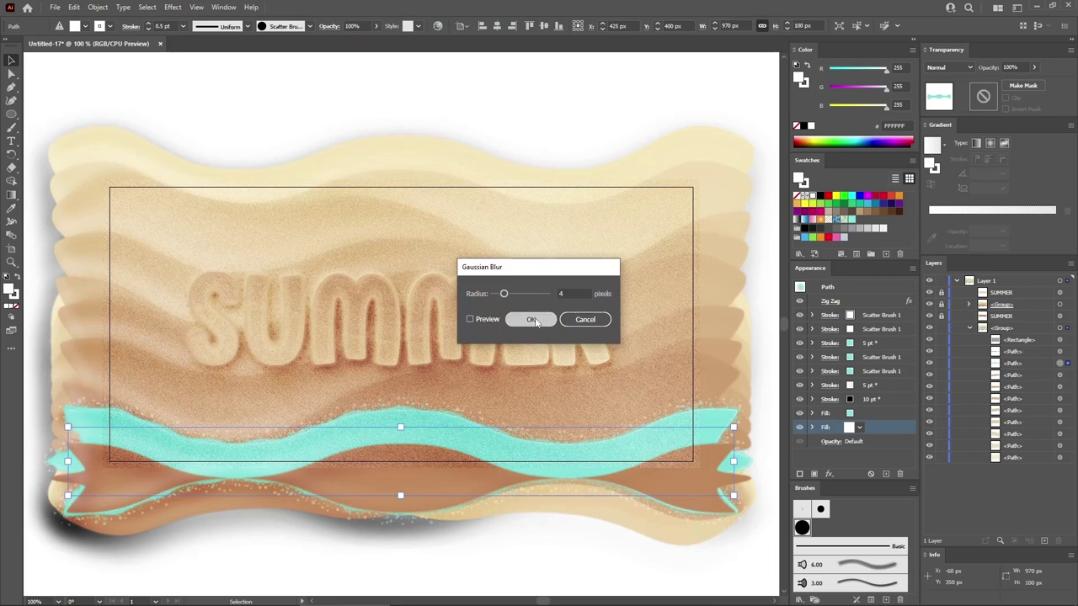
Add a Transform effect moving the white fill vertically by -5 px.
left_click(812, 428)
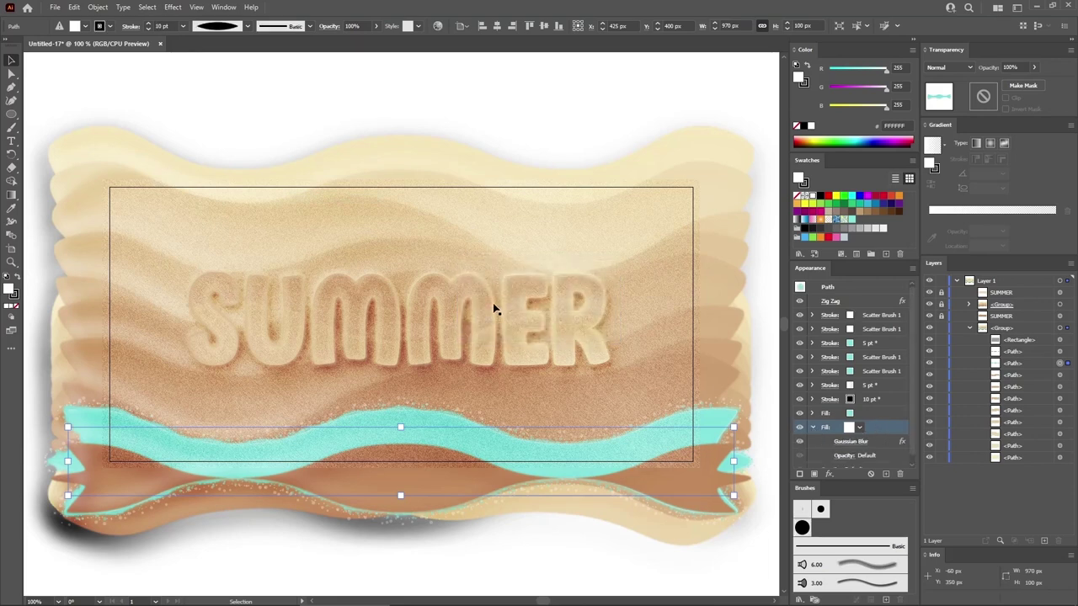
left_click(173, 8)
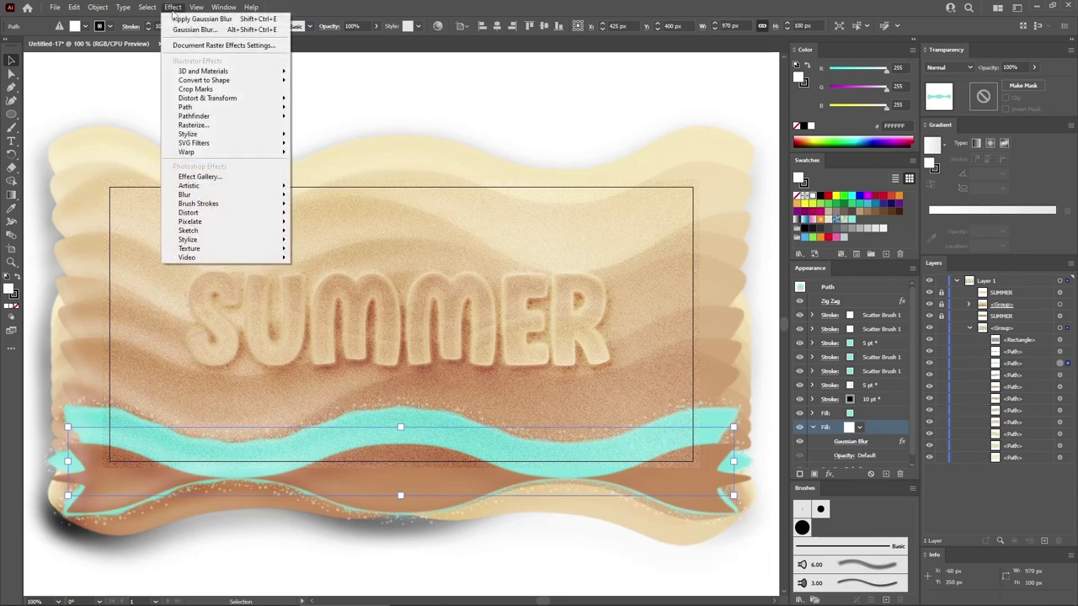
mouse_move(210, 99)
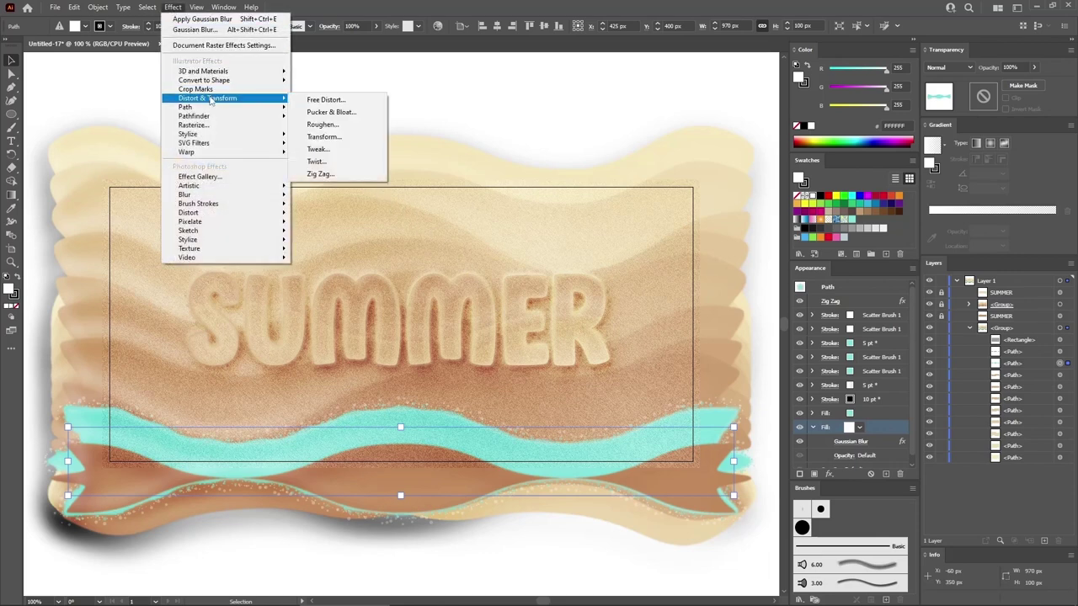
left_click(323, 136)
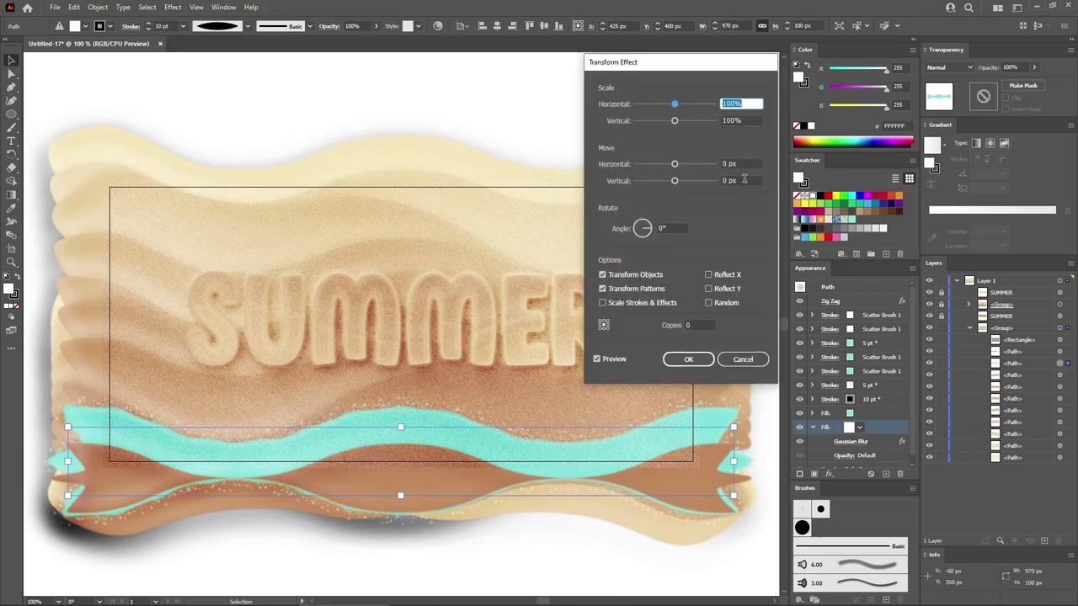
left_click(744, 179)
type("-5")
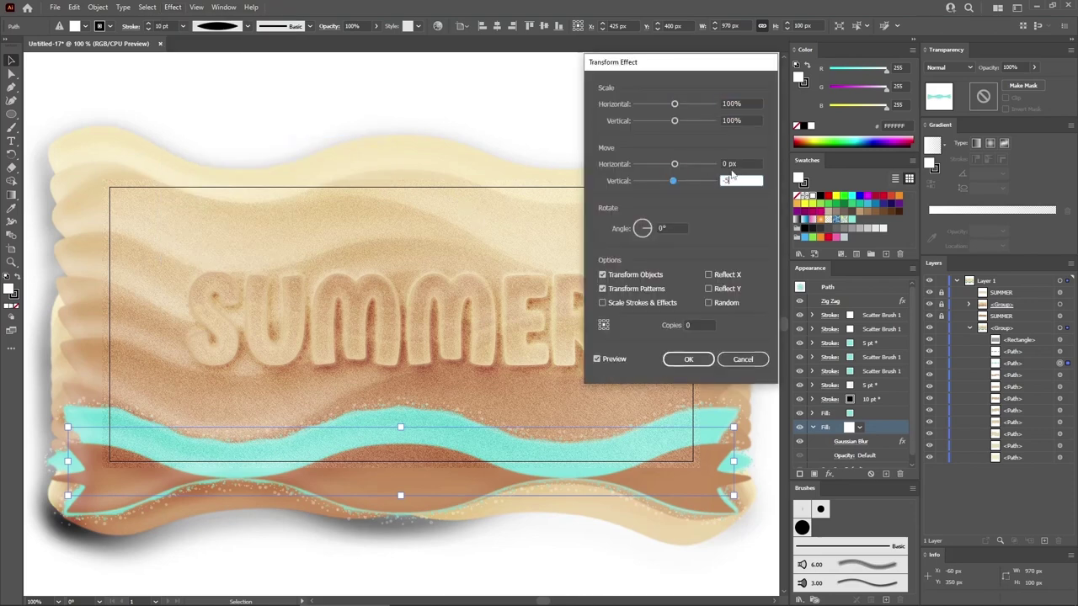
left_click(752, 167)
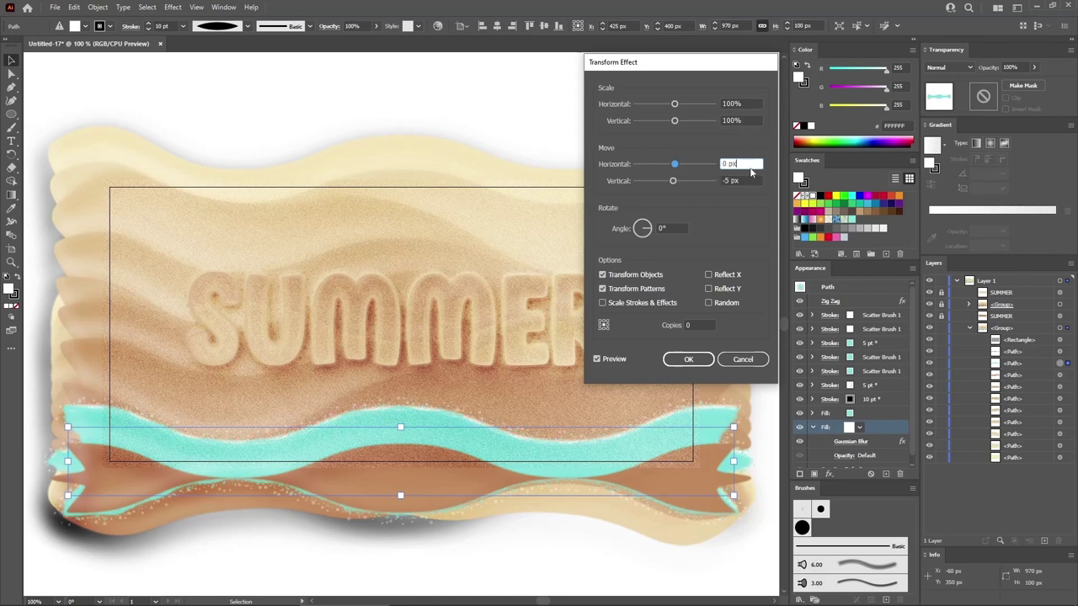
left_click(704, 357)
left_click(814, 428)
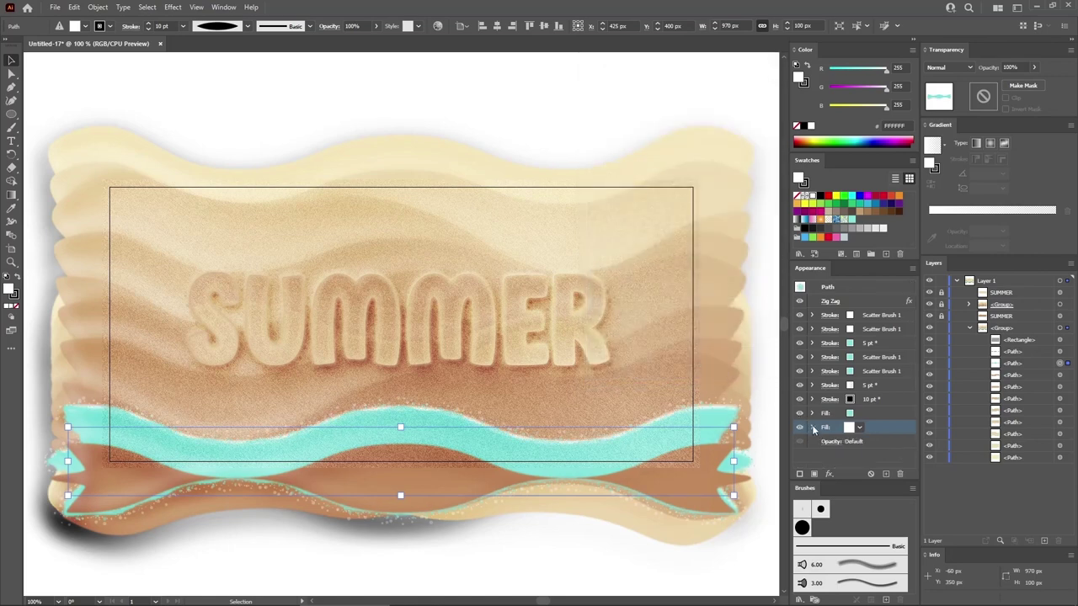
Add a new white 5 pt stroke to the wave.
left_click(801, 474)
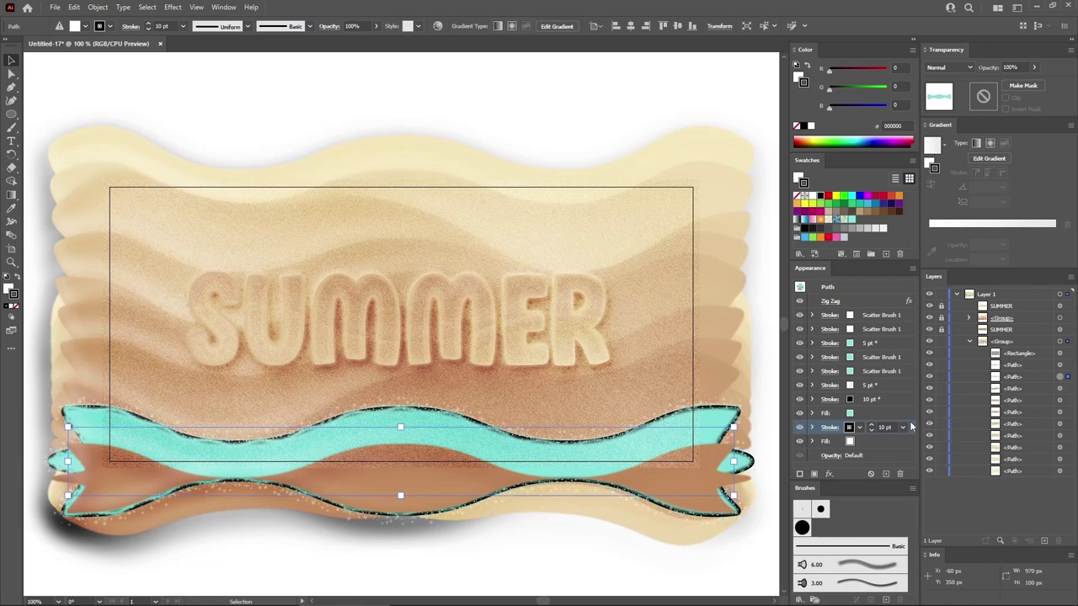
left_click(893, 426)
type("5")
key("Return")
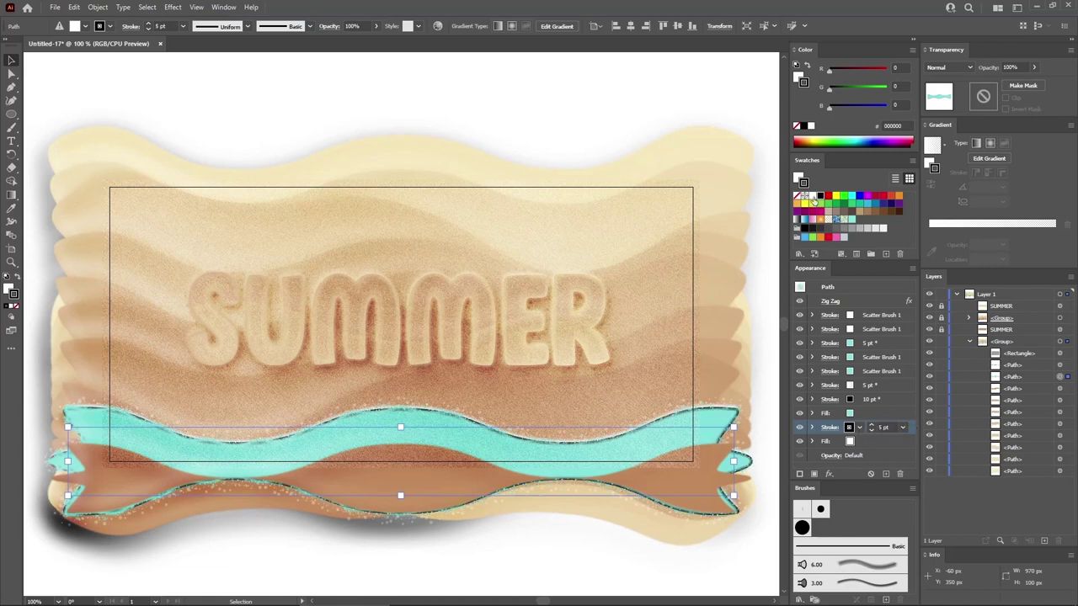
left_click(813, 199)
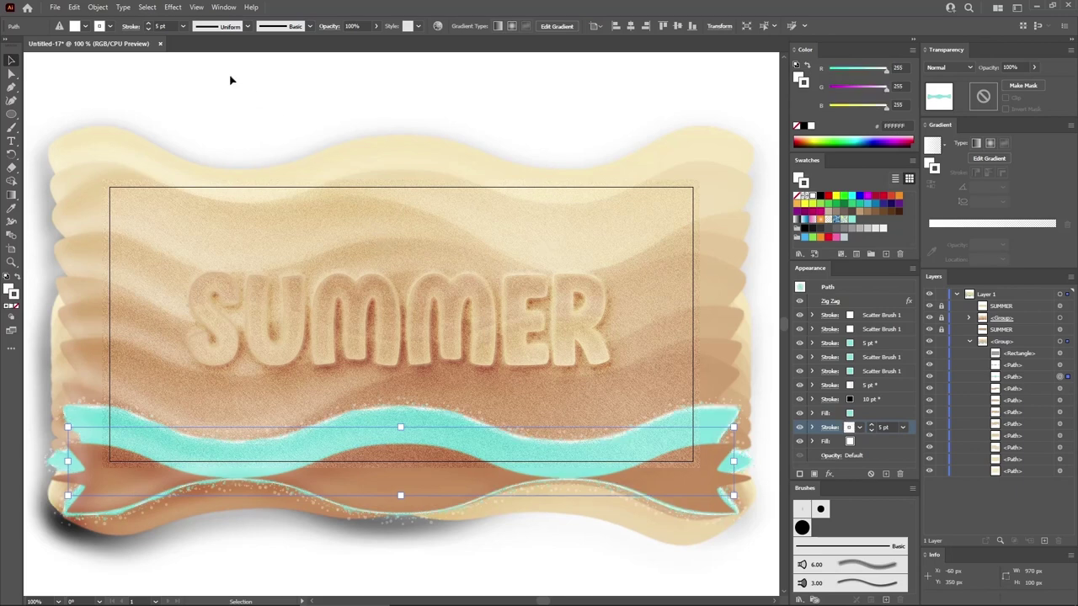
Offset the white outline outward by 8 with Offset Path.
left_click(173, 7)
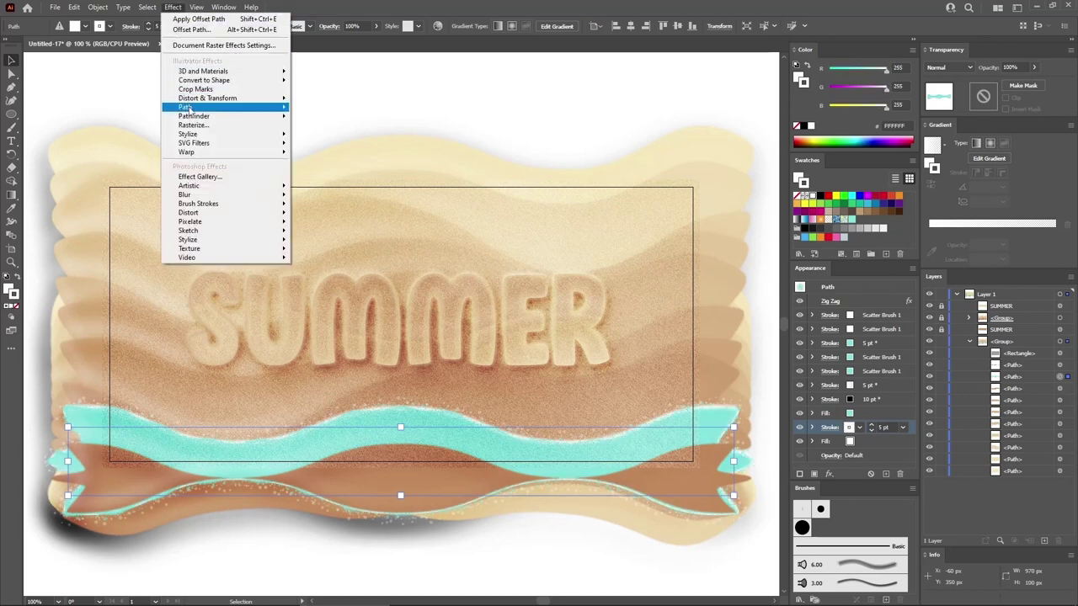
mouse_move(188, 109)
left_click(307, 111)
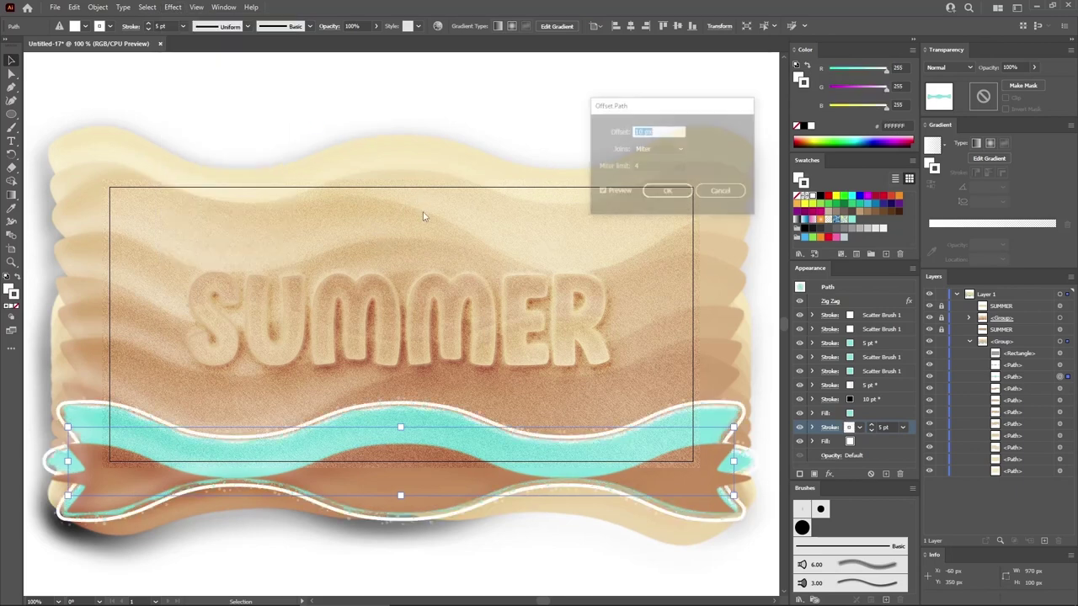
type("8")
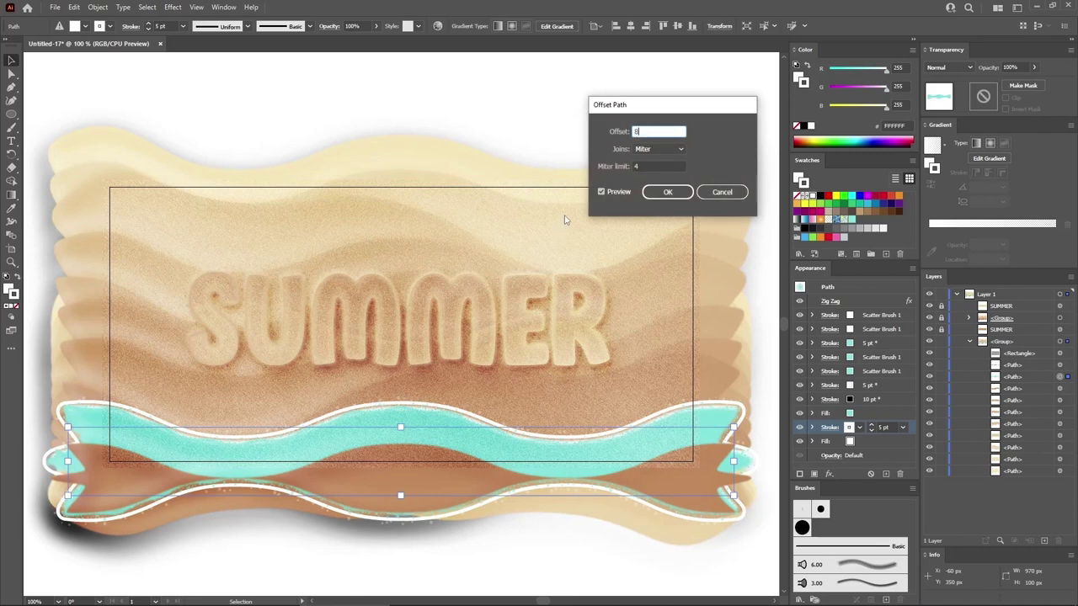
left_click(668, 194)
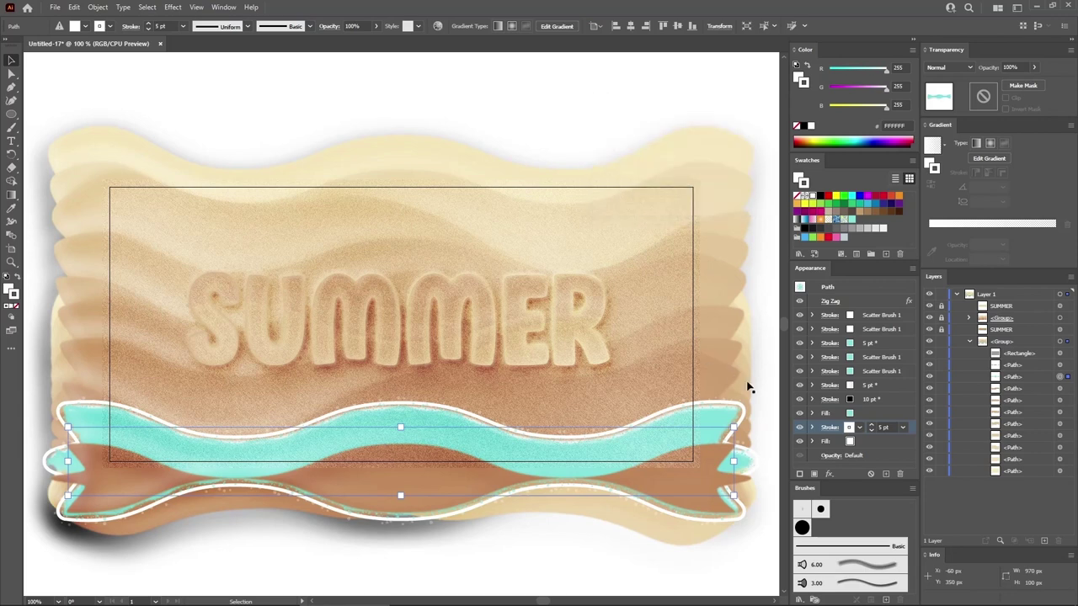
Roughen the outline at 5 px absolute size, detail 5, with smooth points.
left_click(813, 427)
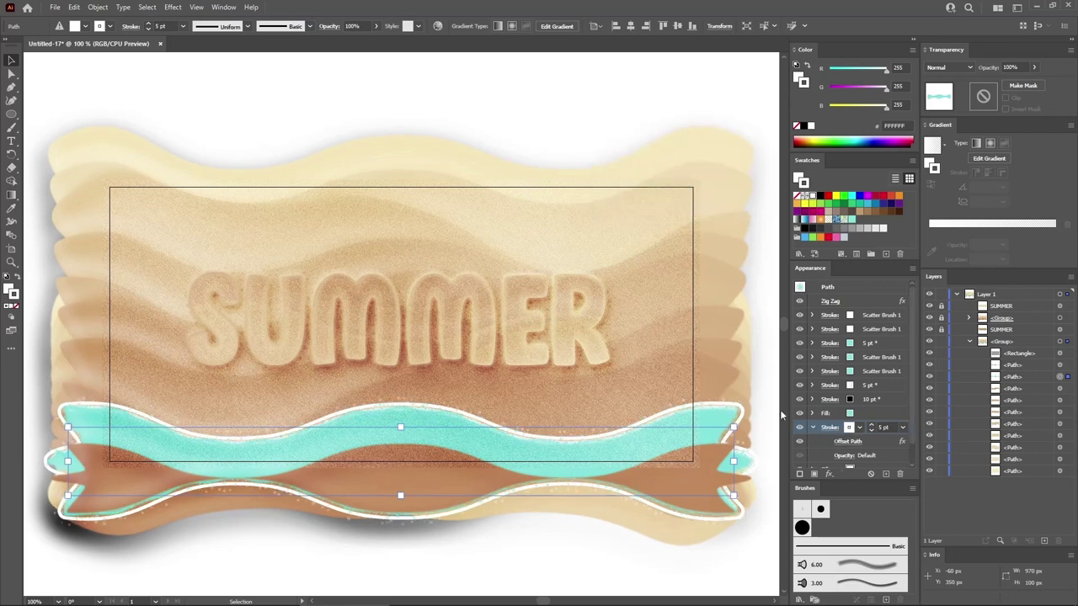
left_click(169, 7)
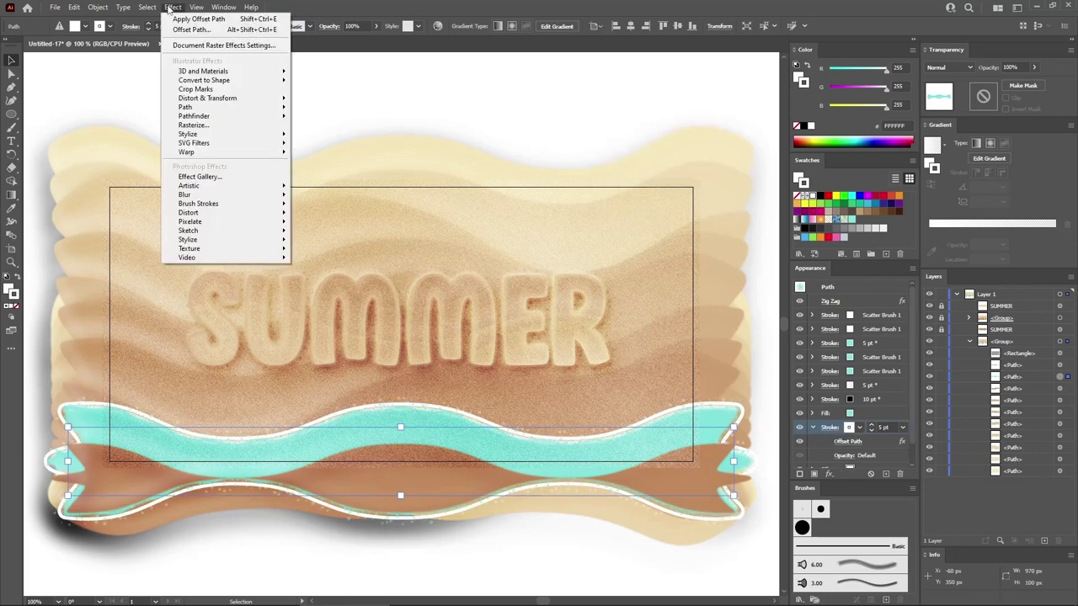
mouse_move(223, 98)
left_click(322, 124)
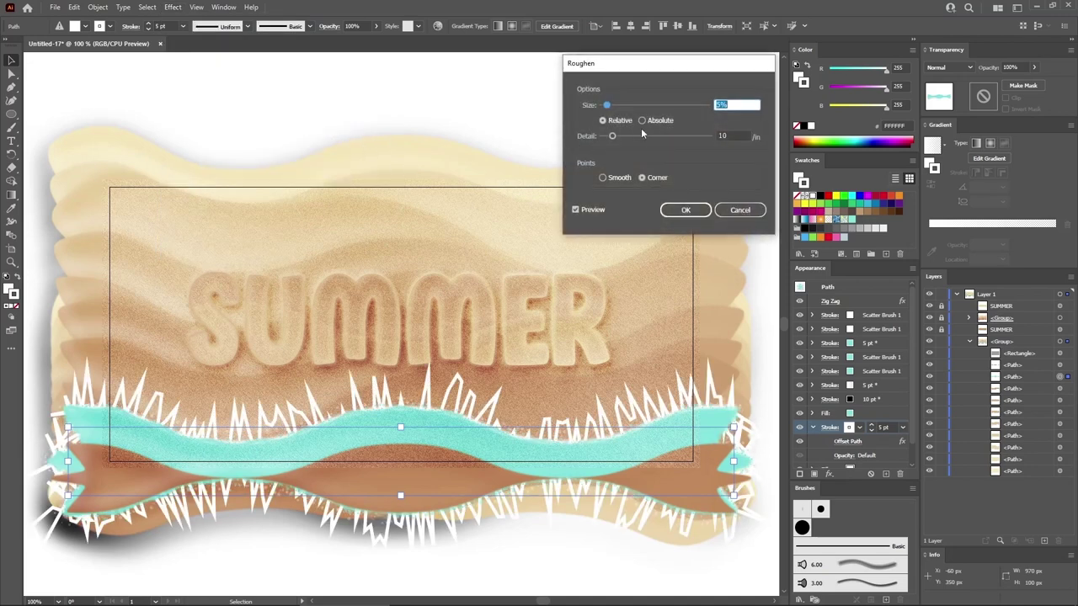
left_click(642, 120)
left_click(603, 177)
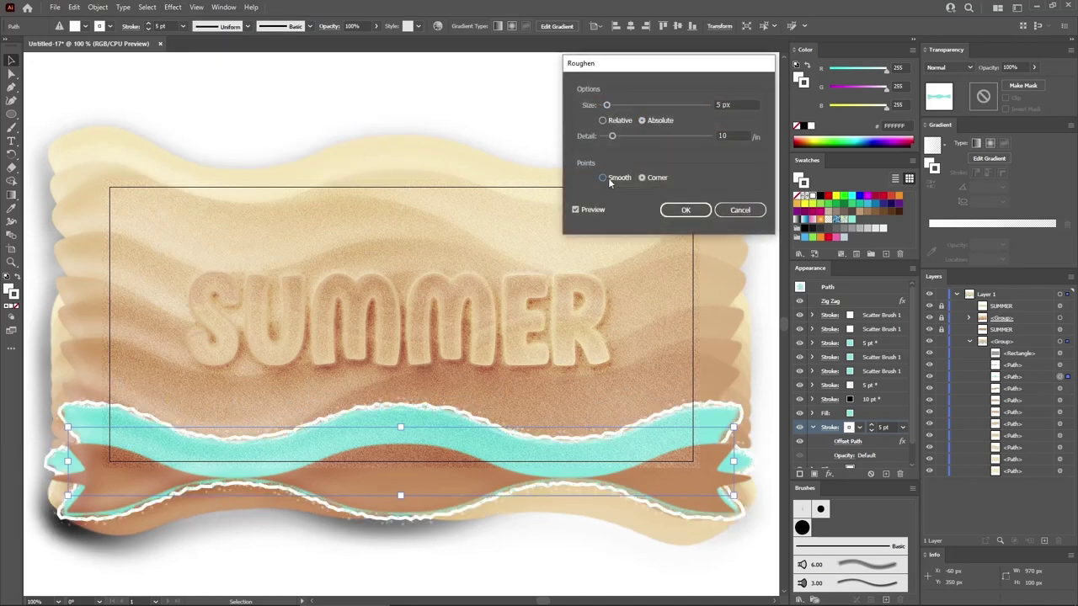
left_click_drag(735, 103, 701, 99)
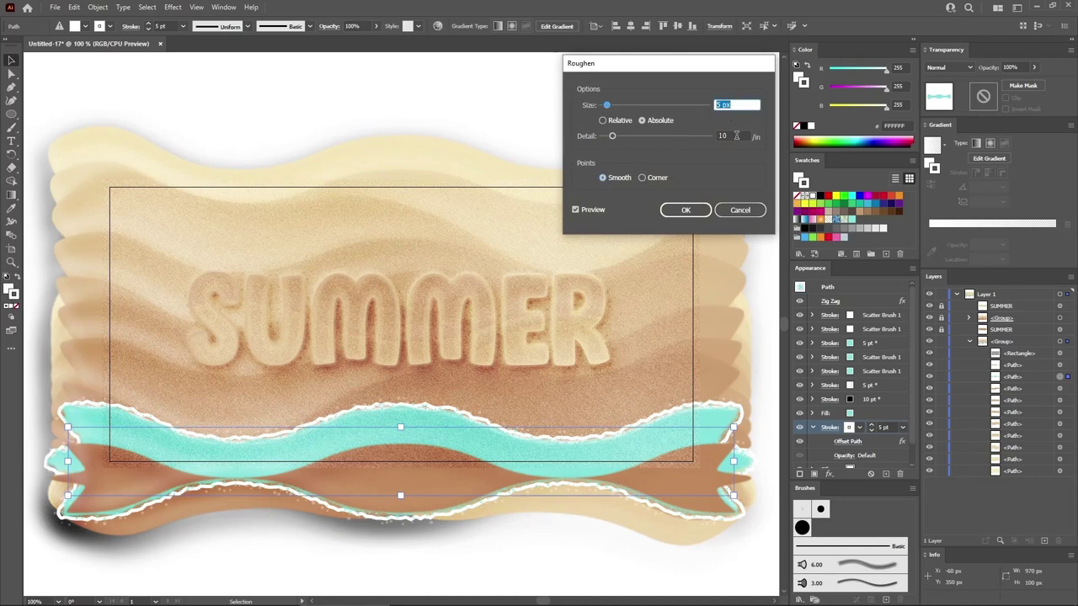
left_click_drag(737, 134, 702, 135)
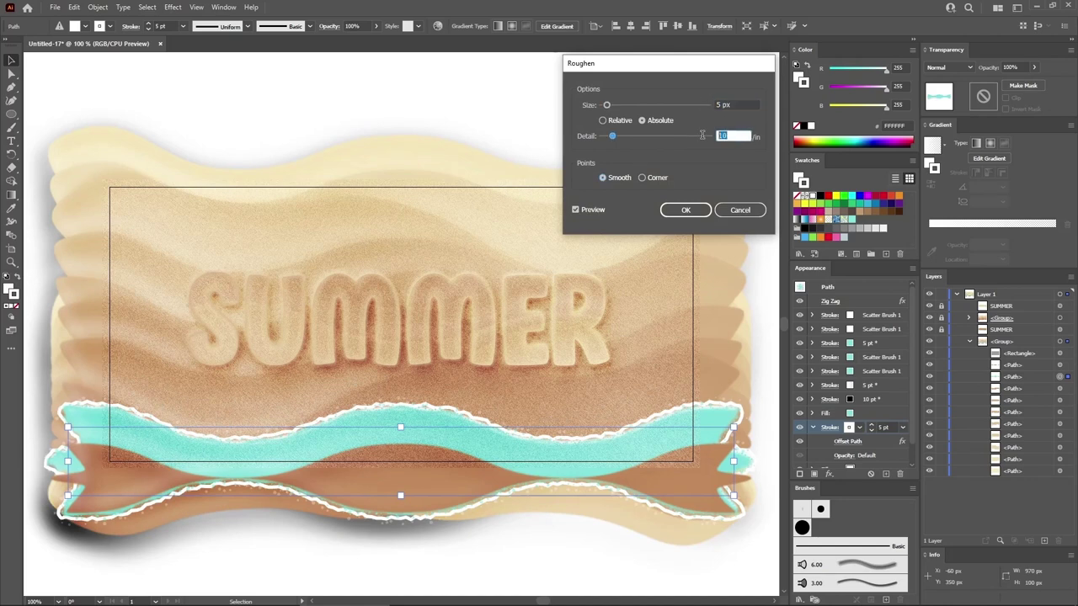
left_click(686, 210)
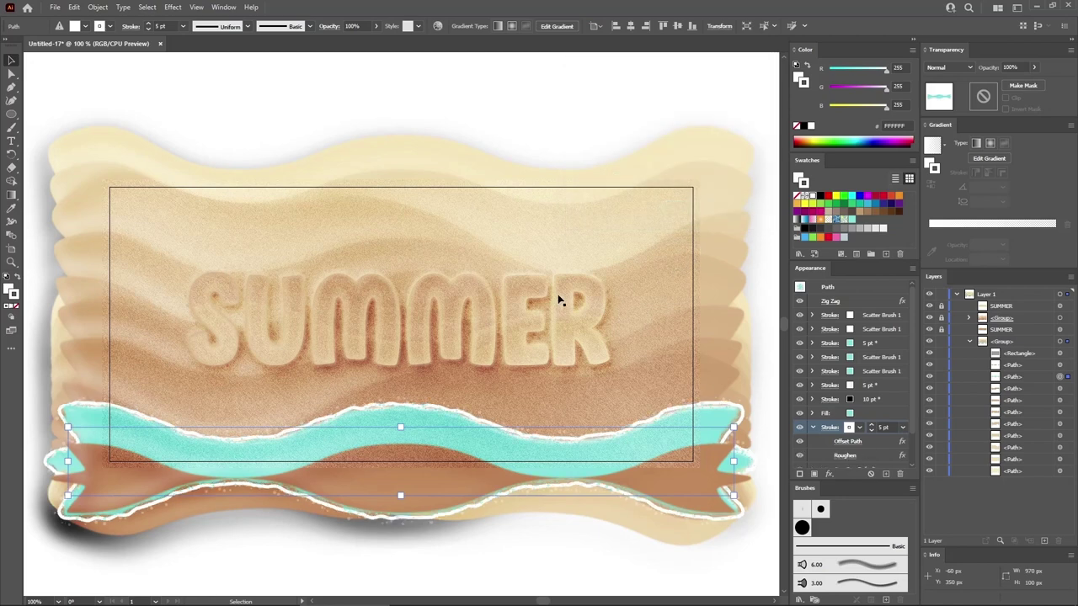
Soften the foam outline with a 5-pixel Gaussian Blur, then target the lower brown wave path.
left_click(175, 7)
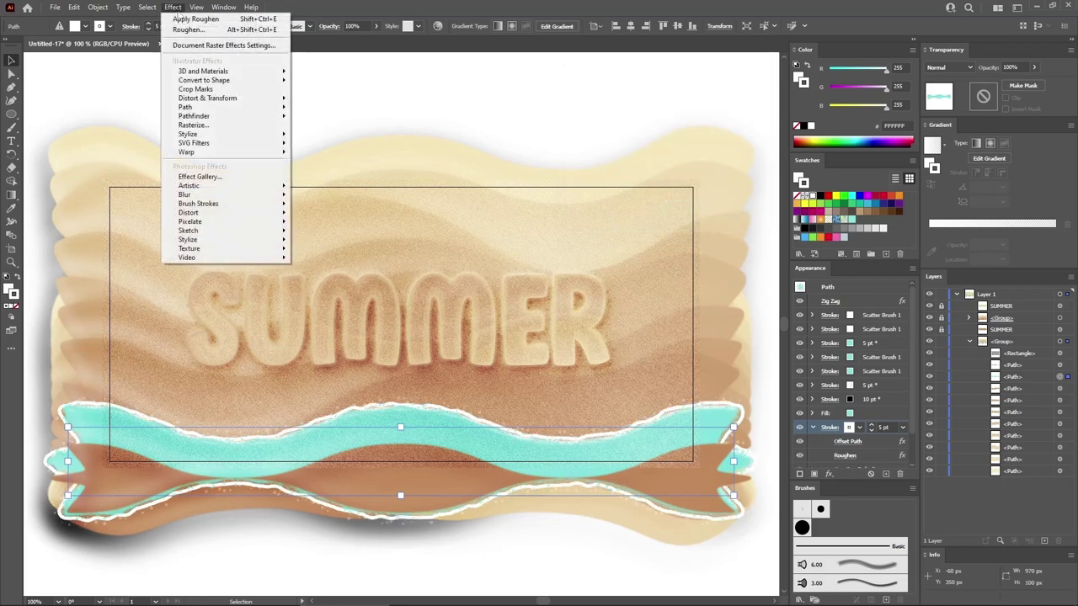
mouse_move(285, 197)
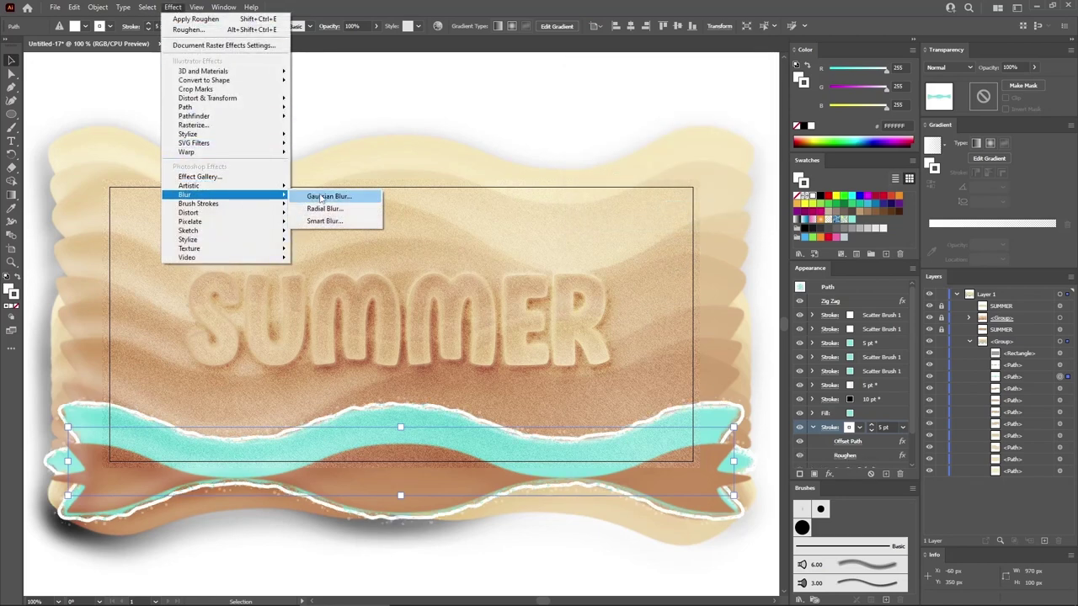
left_click(324, 196)
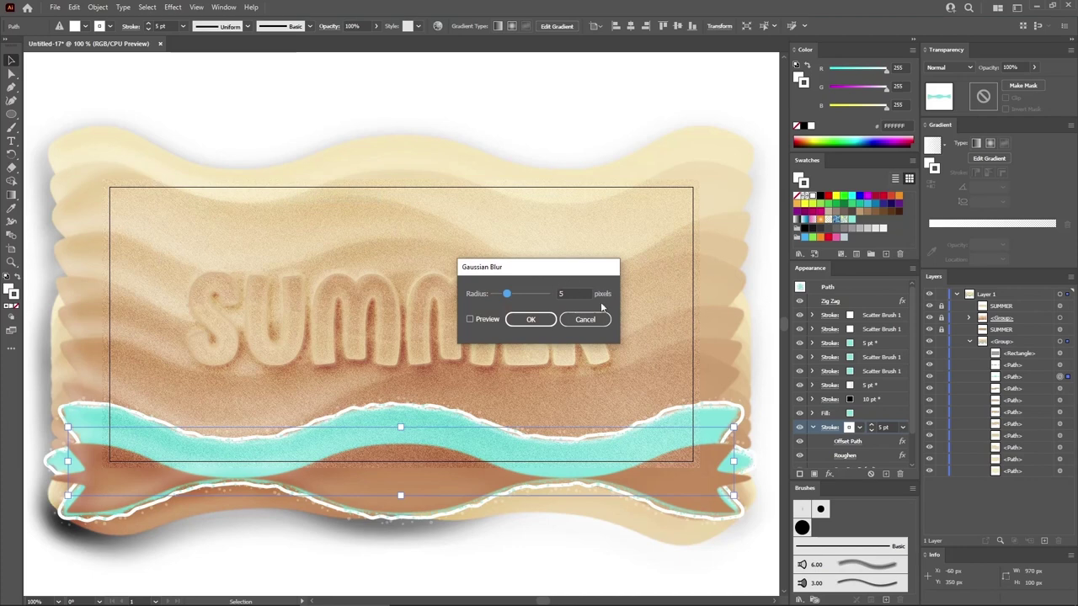
left_click(531, 320)
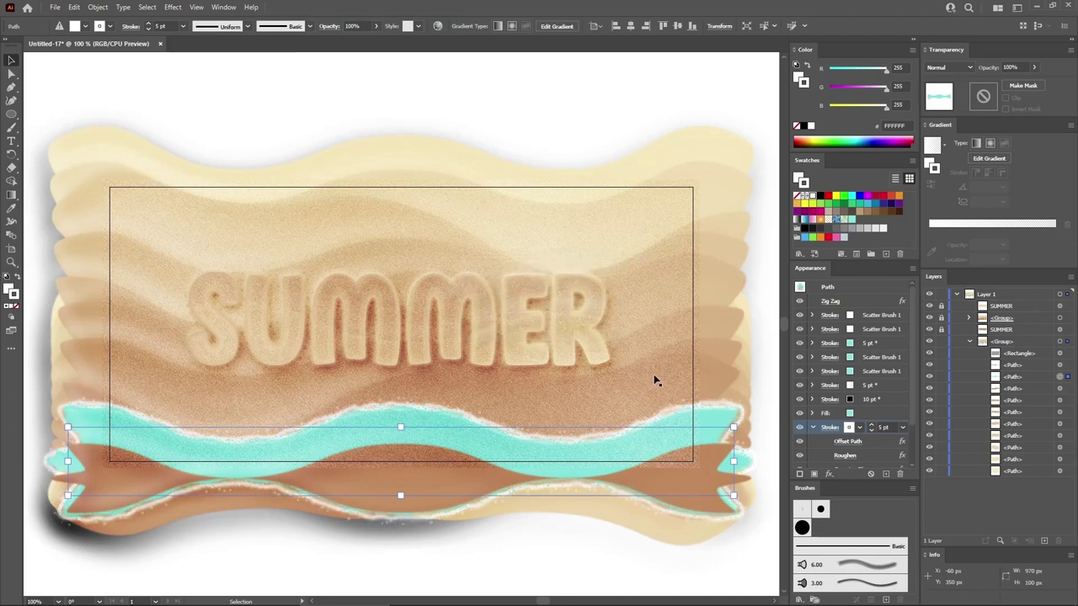
left_click(1059, 364)
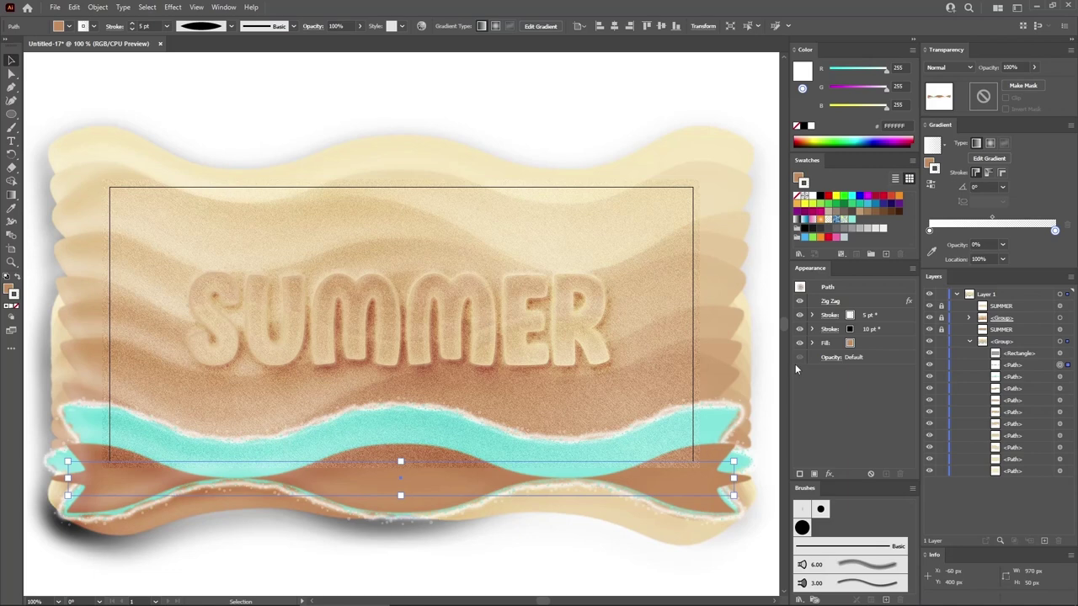
Recolour the lower wave's fill to RGB 83/177/203 teal.
left_click(874, 343)
left_click(898, 67)
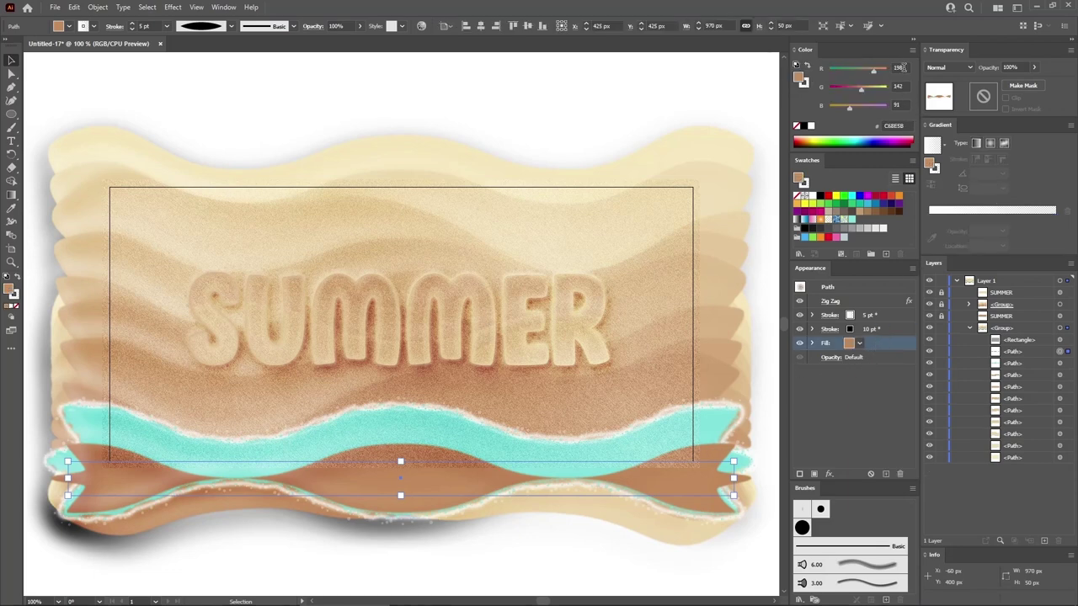
type("83")
key("Tab")
type("1")
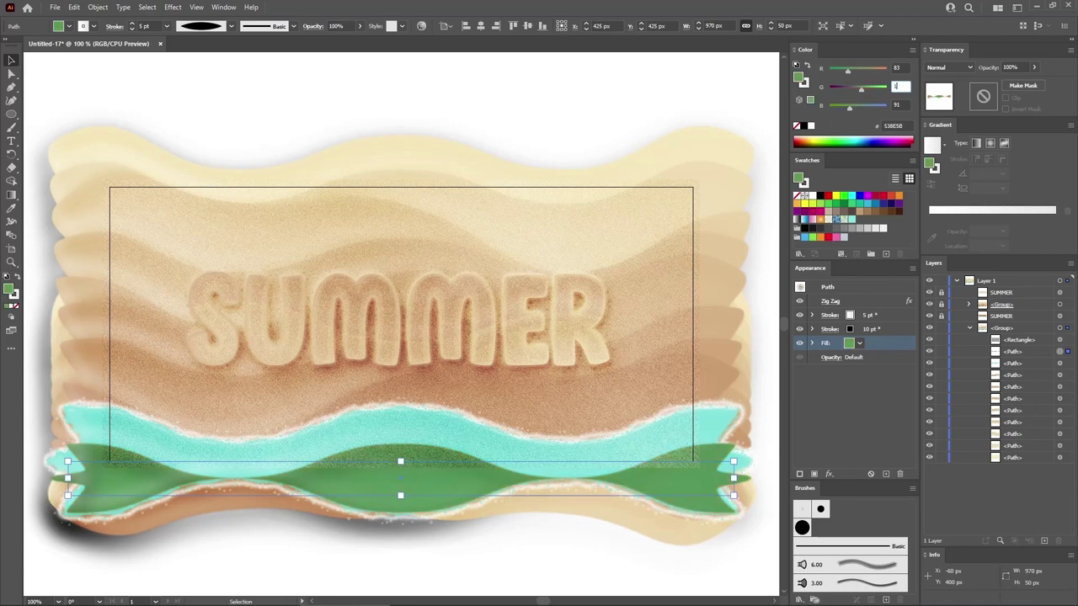
type("77")
key("Tab")
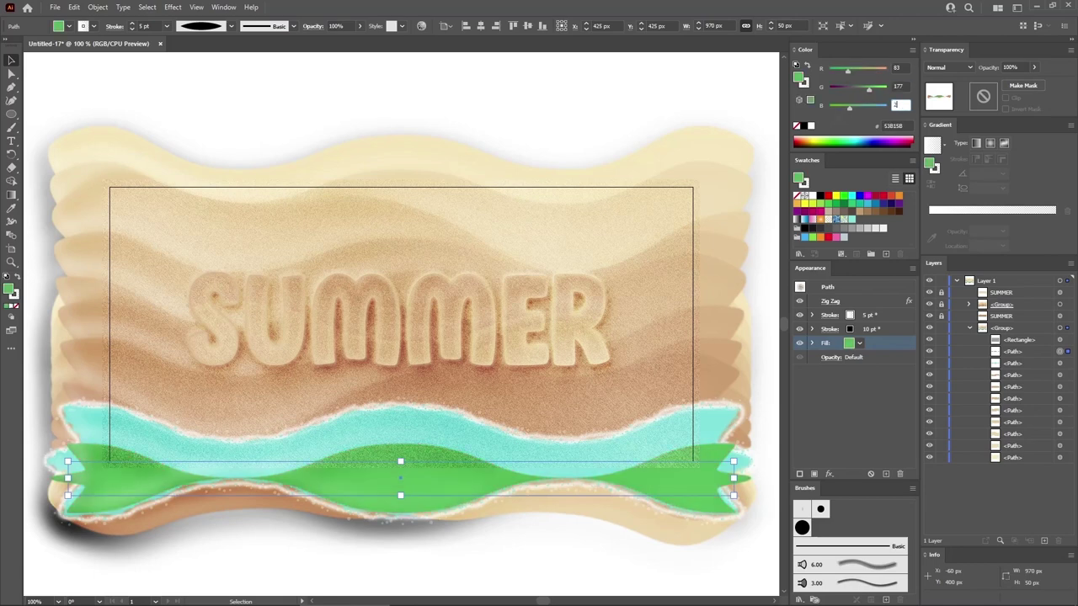
key("Tab")
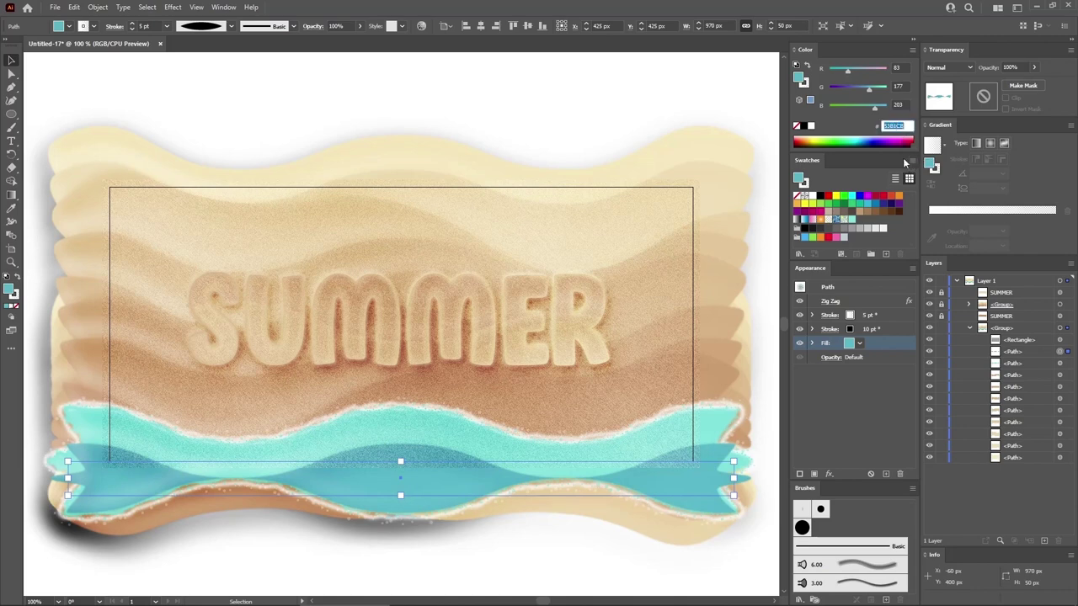
Raise the fill's Gaussian Blur radius to 4 pixels.
left_click(812, 343)
left_click(850, 359)
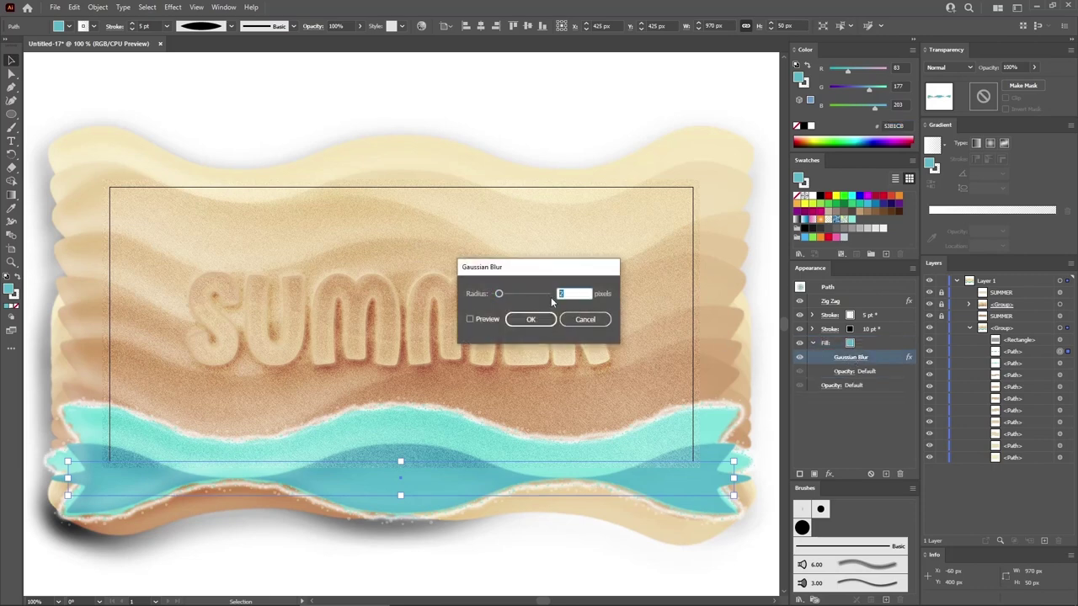
type("4")
left_click(532, 320)
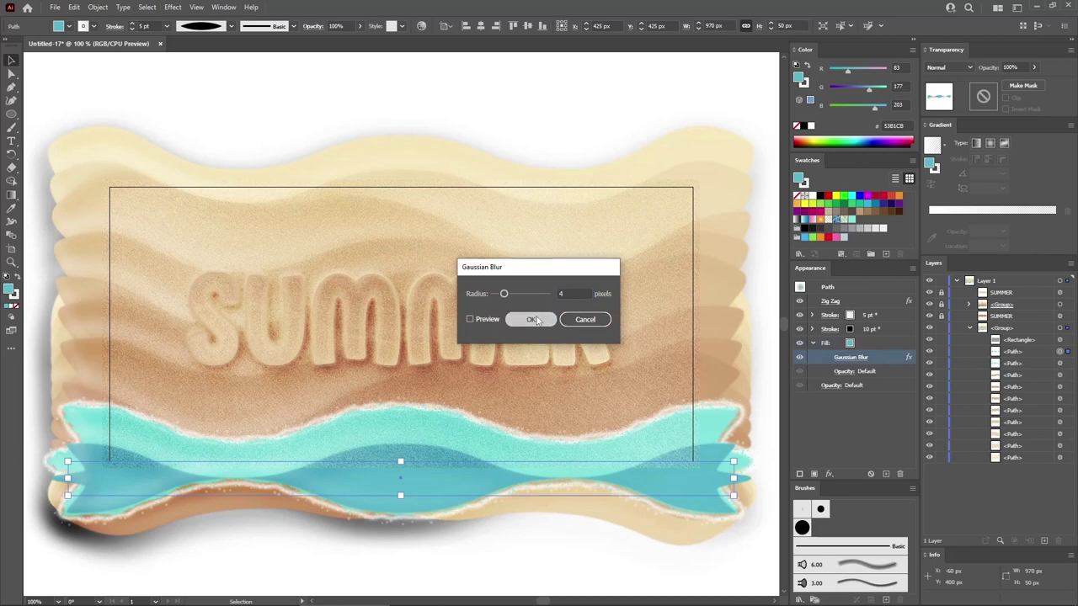
left_click(812, 344)
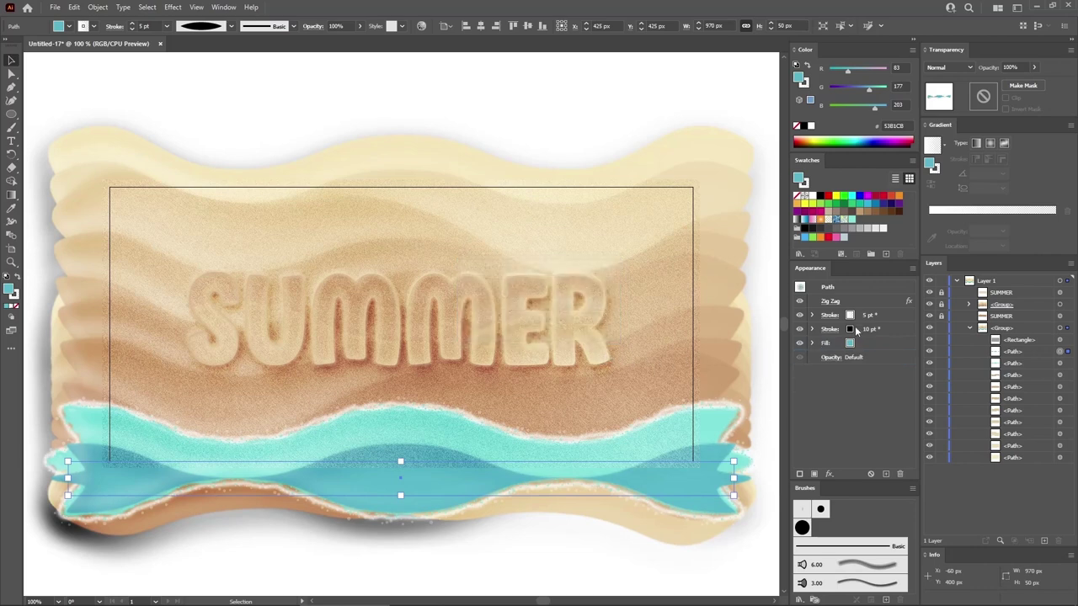
left_click(842, 314)
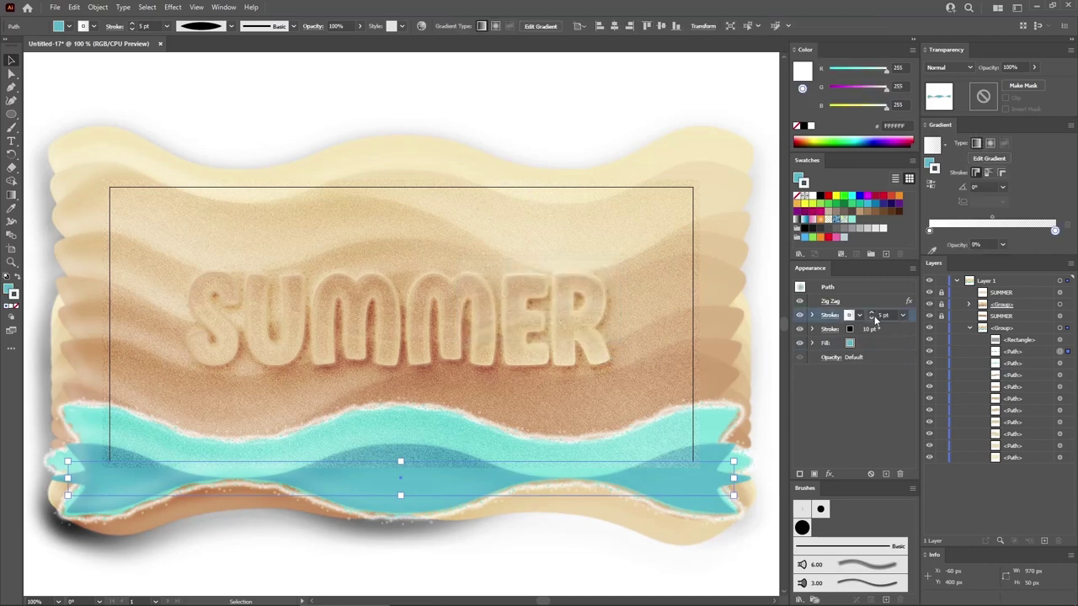
Duplicate the stroke and colour it with the pasted teal hex 53B1CB.
left_click(800, 474)
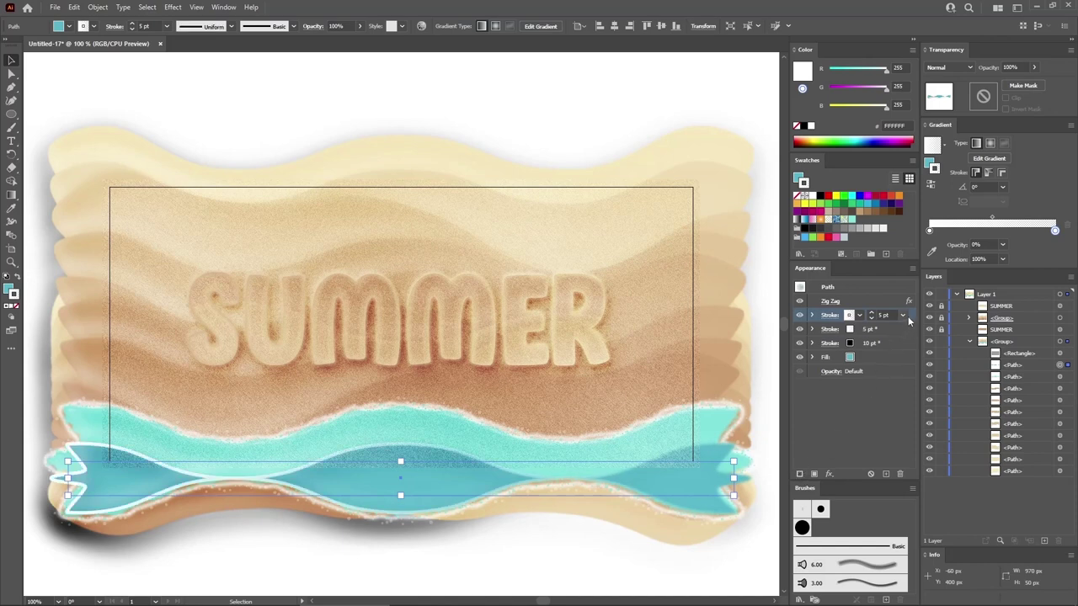
key("a")
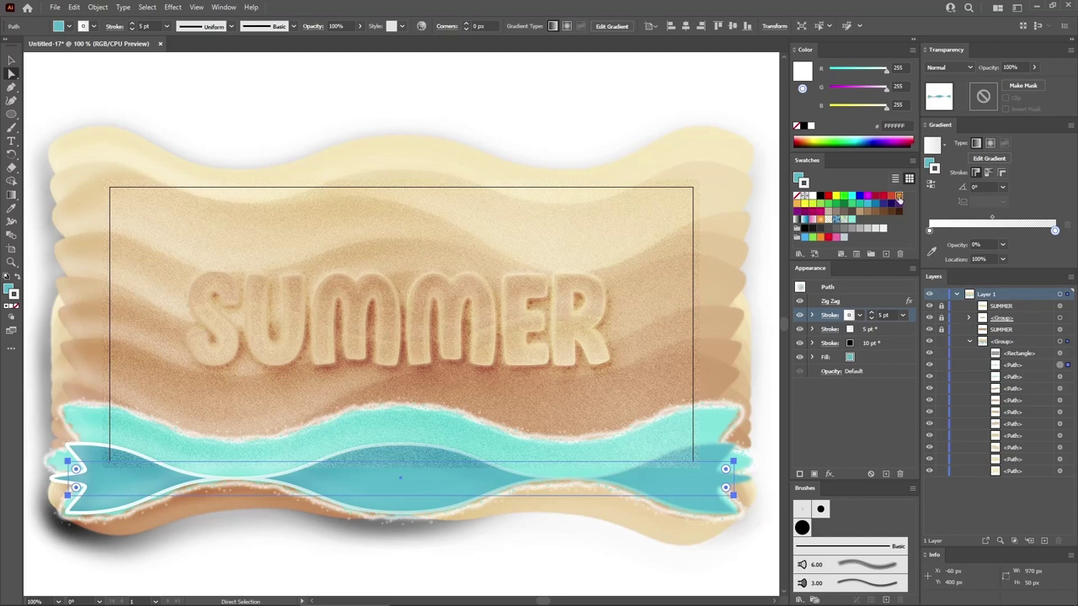
left_click(898, 199)
left_click(894, 126)
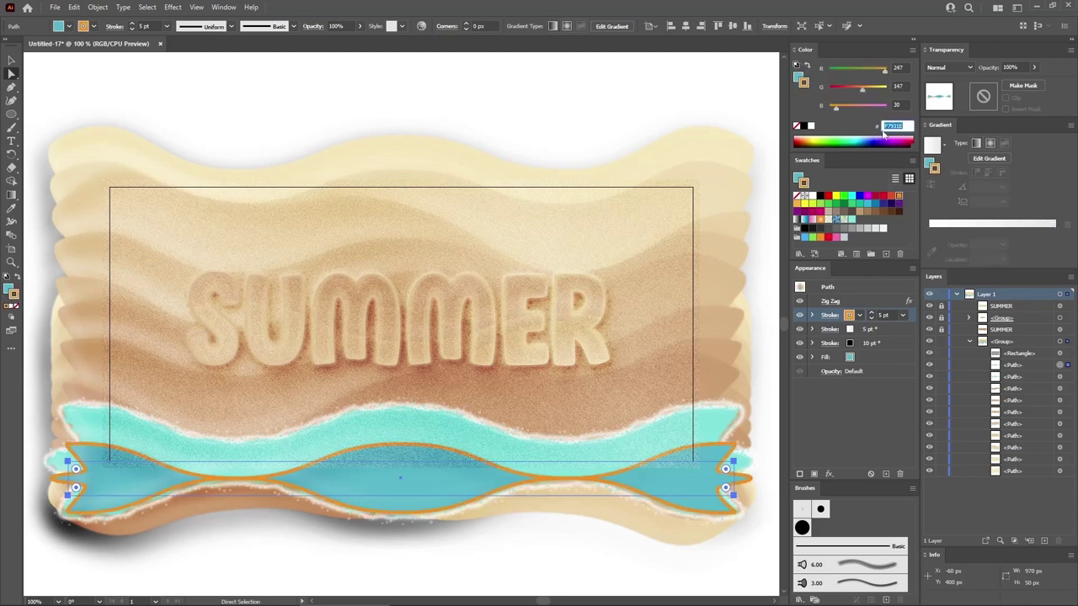
type("33B1C8")
key("Return")
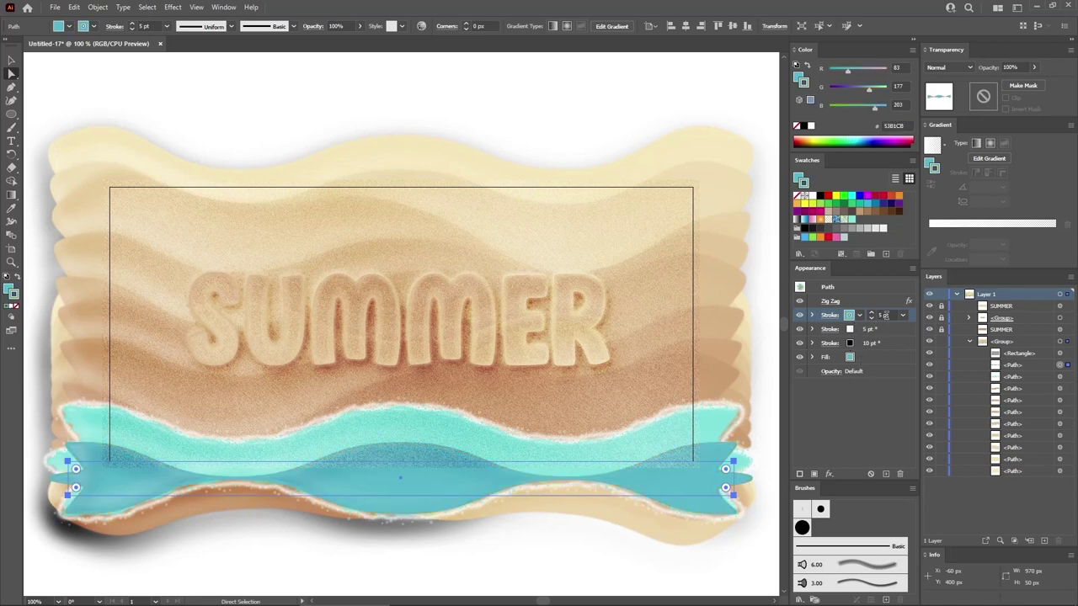
Give the new stroke the tapered Width Profile 1.
left_click(830, 315)
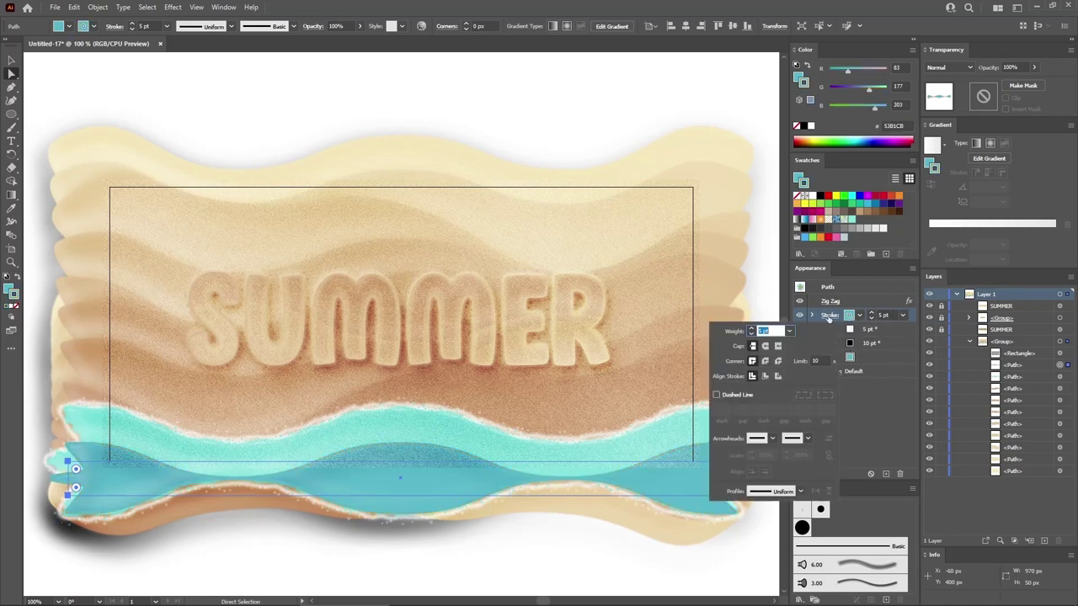
left_click(800, 493)
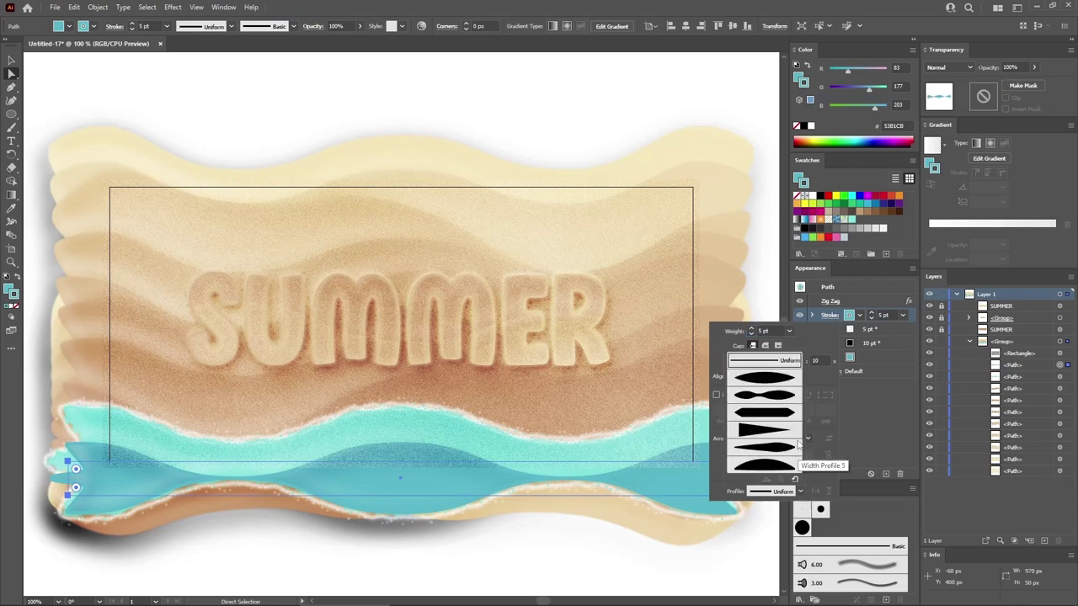
left_click(789, 379)
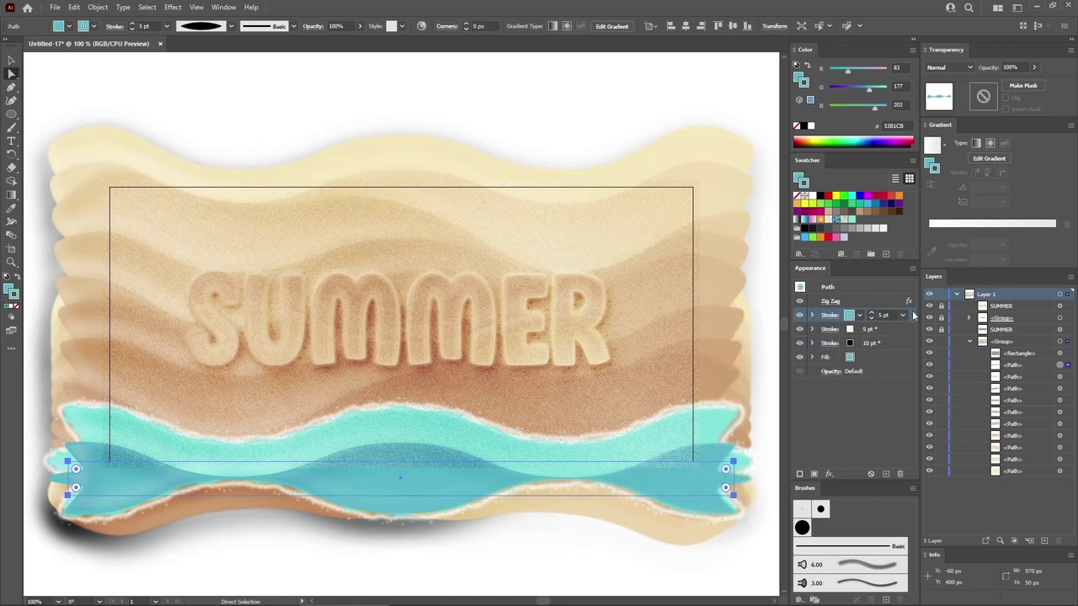
Apply a smooth 4 px Zig Zag to the tapered wave stroke.
left_click(173, 7)
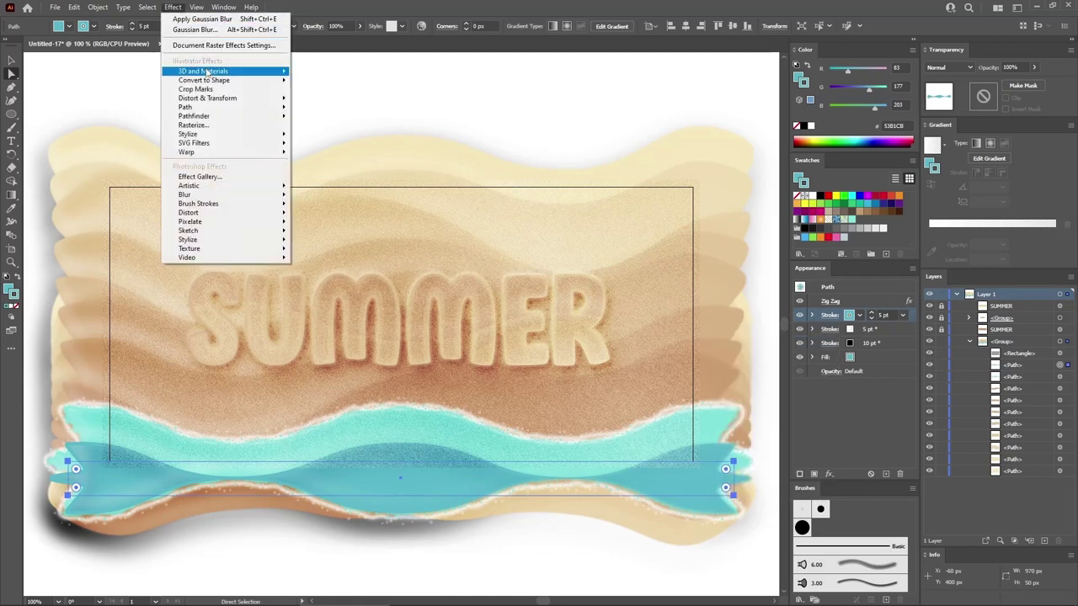
mouse_move(212, 101)
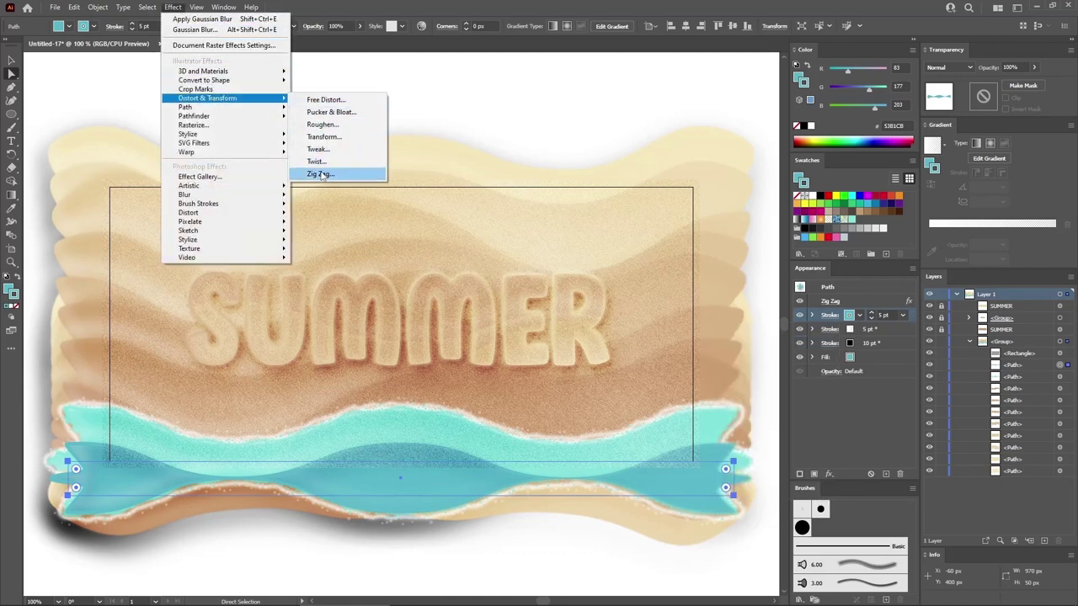
left_click(320, 175)
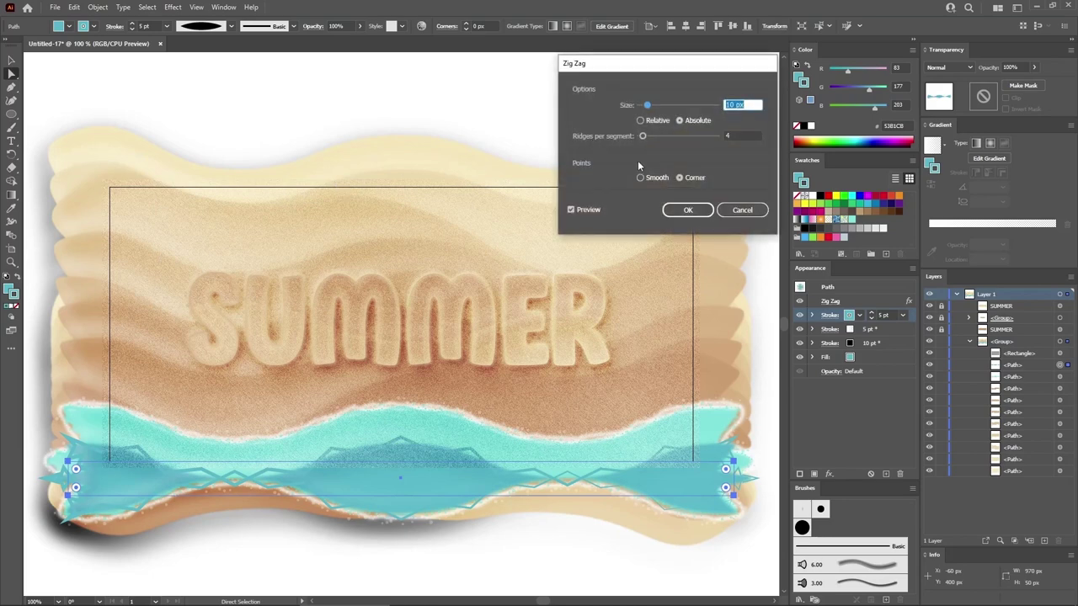
left_click(640, 178)
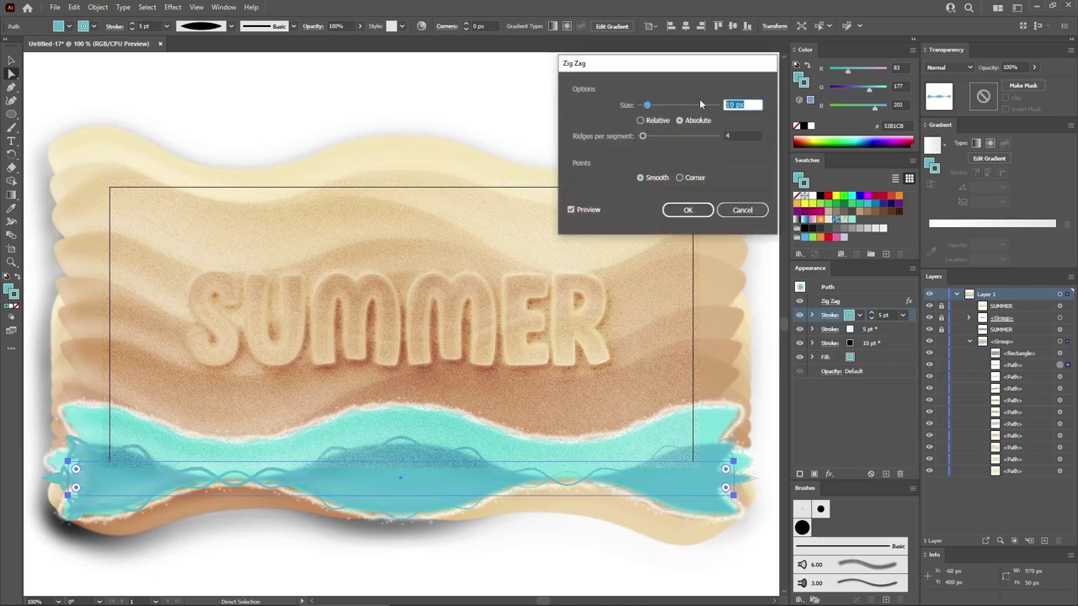
type("4")
left_click(743, 135)
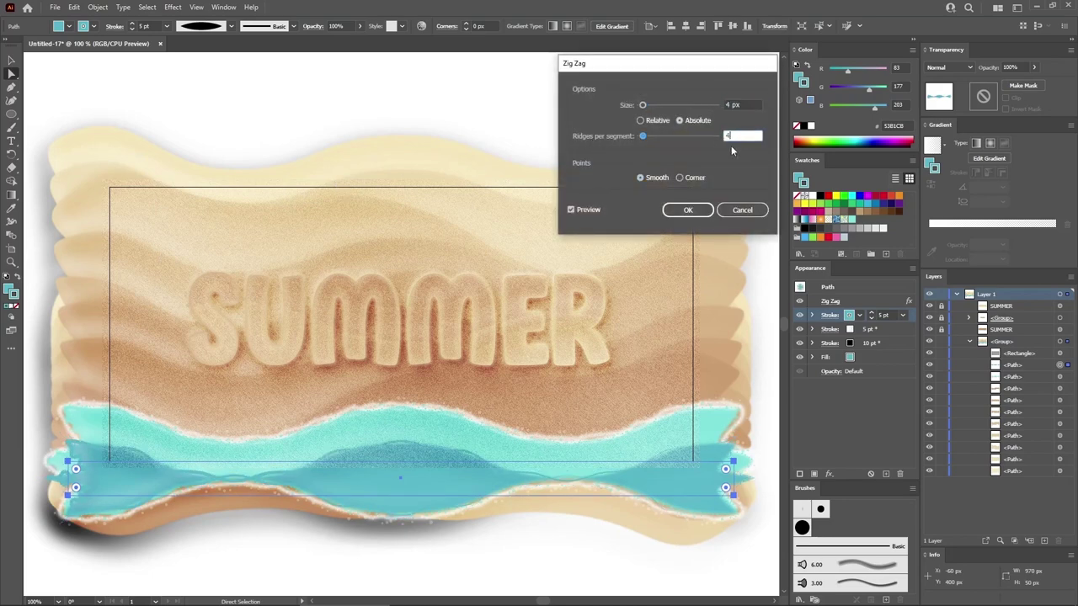
left_click(687, 209)
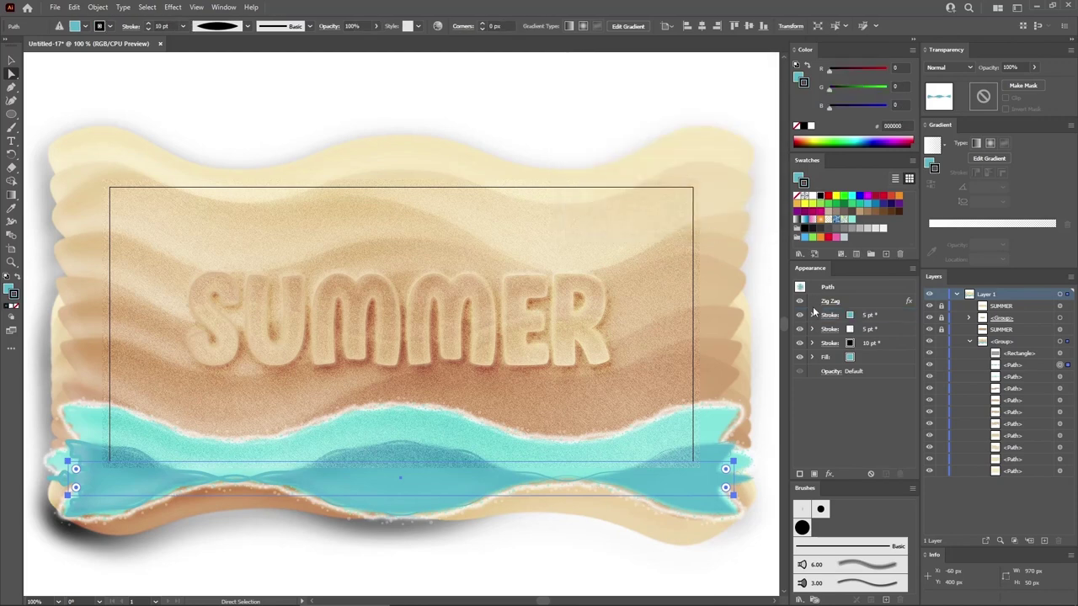
left_click(812, 313)
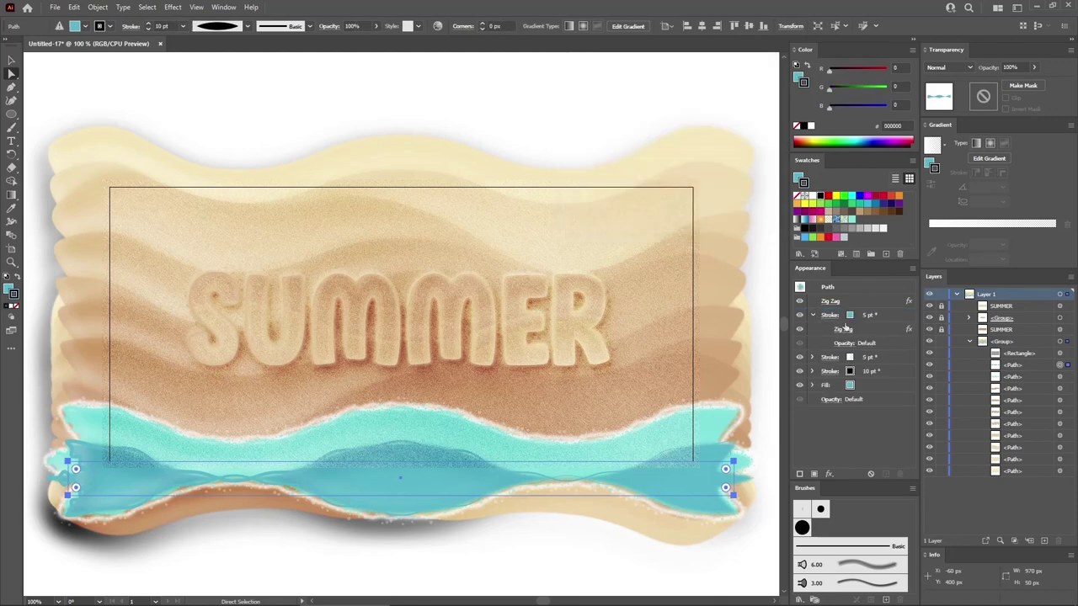
Add a 5-pixel Gaussian Blur to the zigzag stroke.
left_click(895, 316)
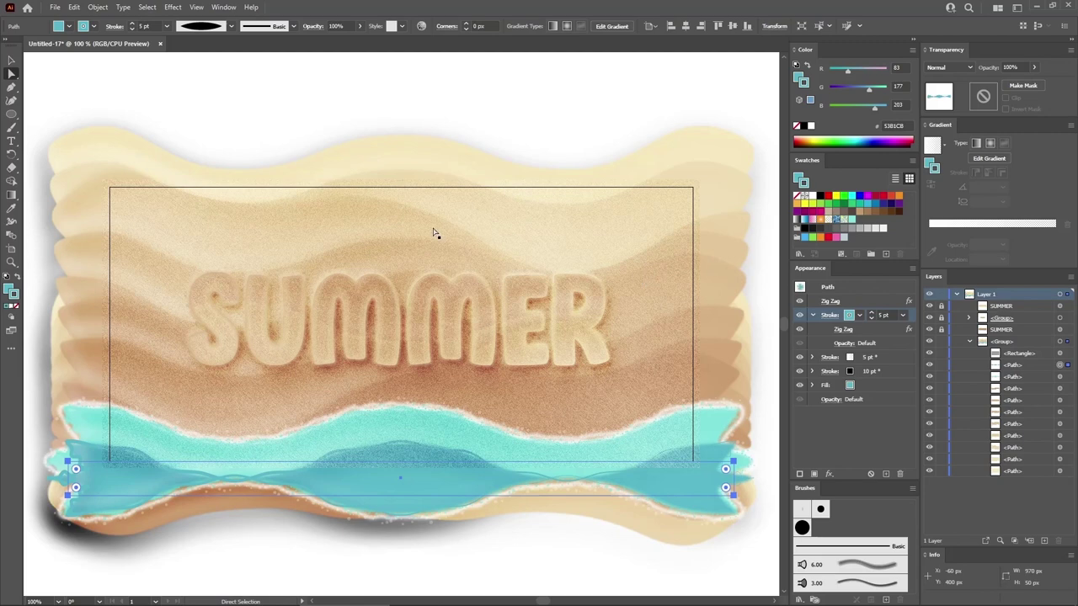
left_click(173, 7)
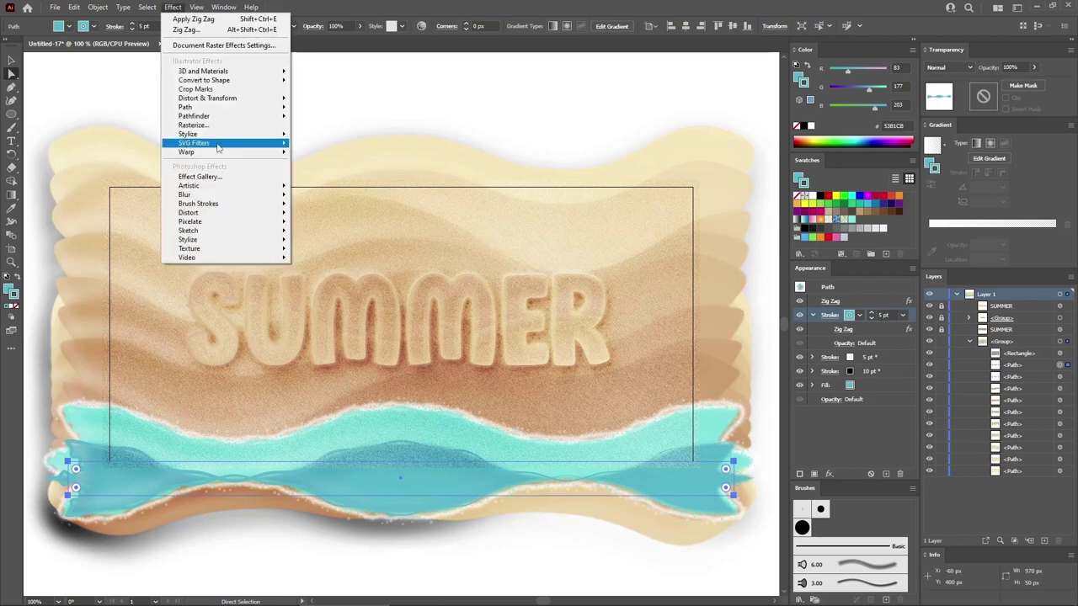
mouse_move(210, 198)
left_click(313, 197)
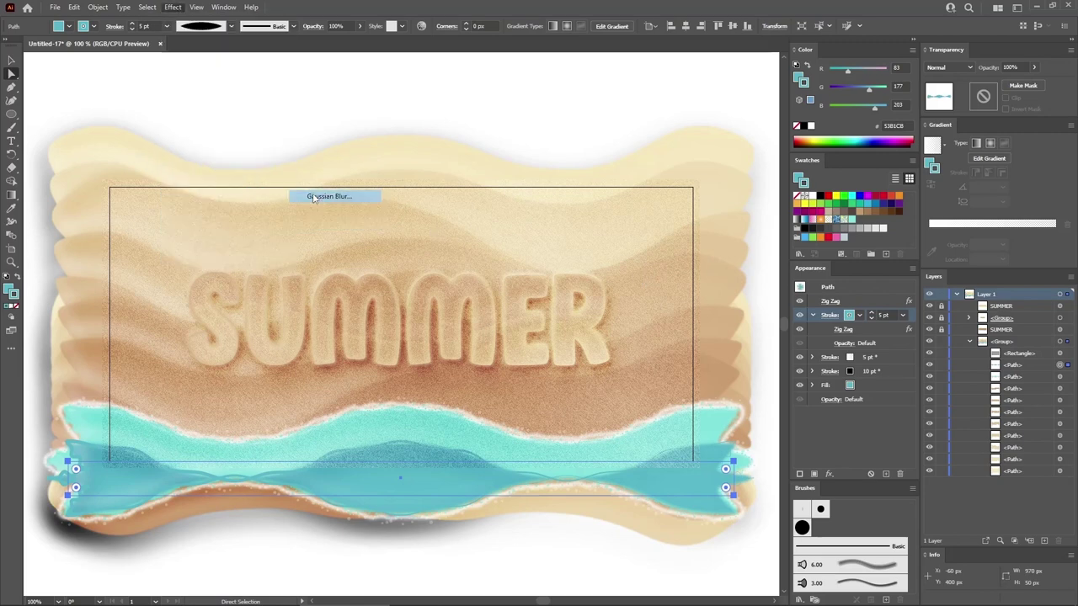
double_click(570, 293)
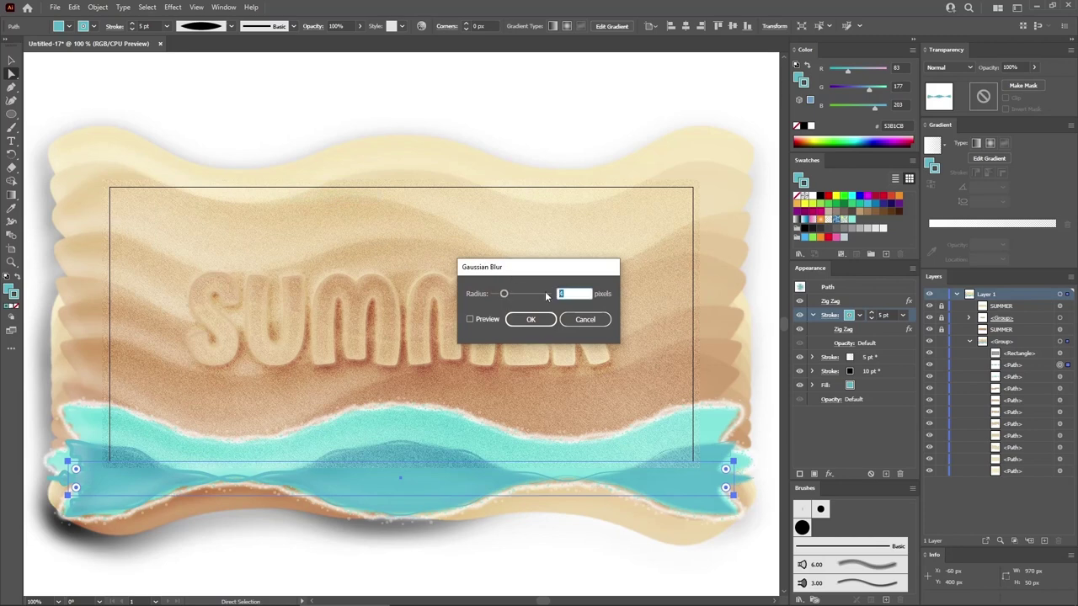
type("5")
left_click(530, 319)
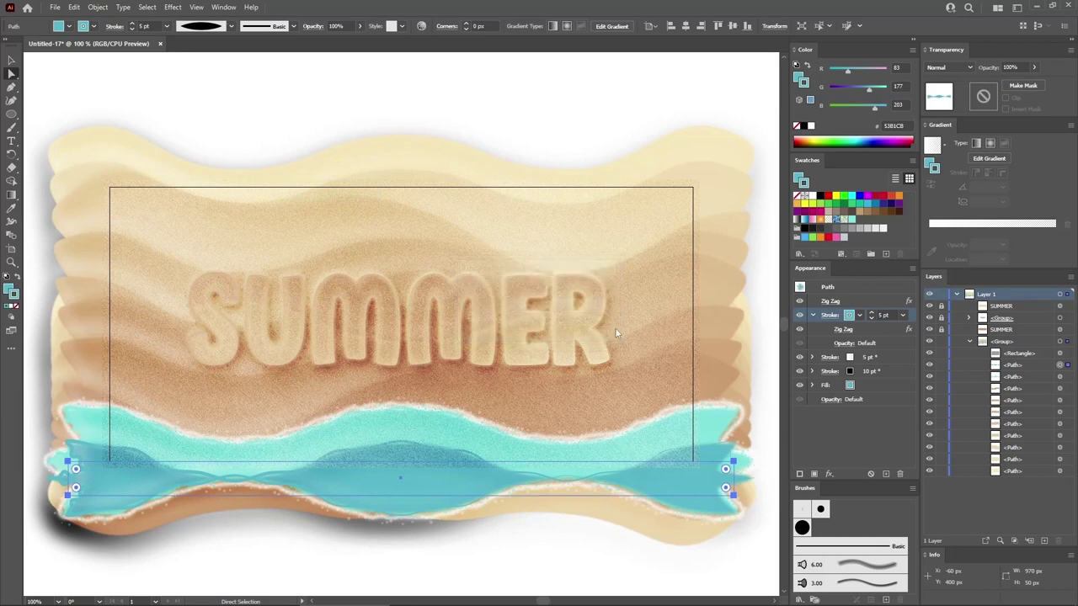
Duplicate the wave's top stroke in Appearance and make the copy white.
left_click(812, 316)
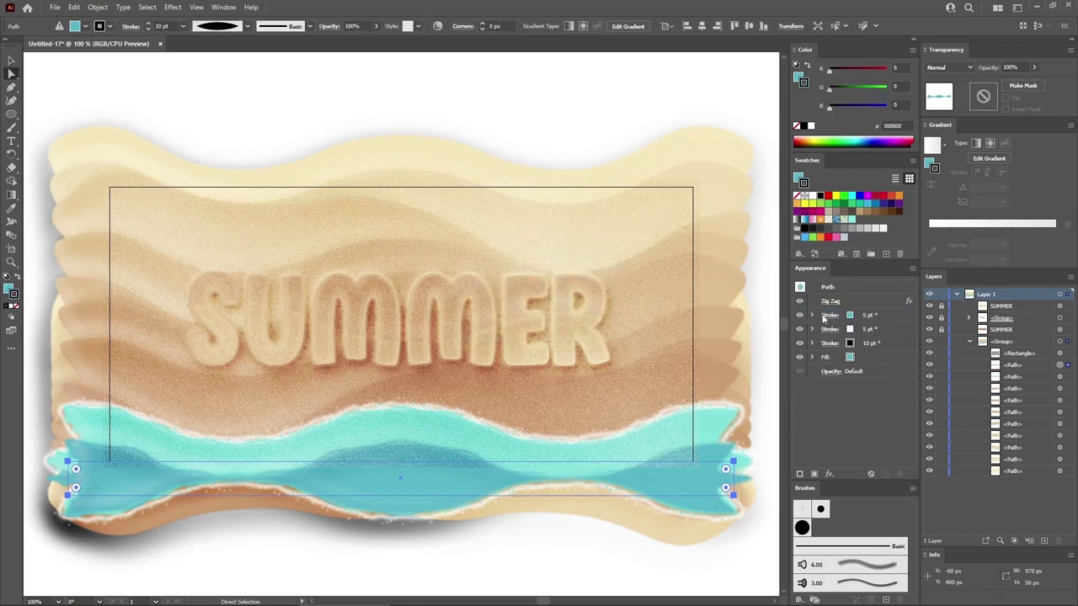
left_click(832, 315)
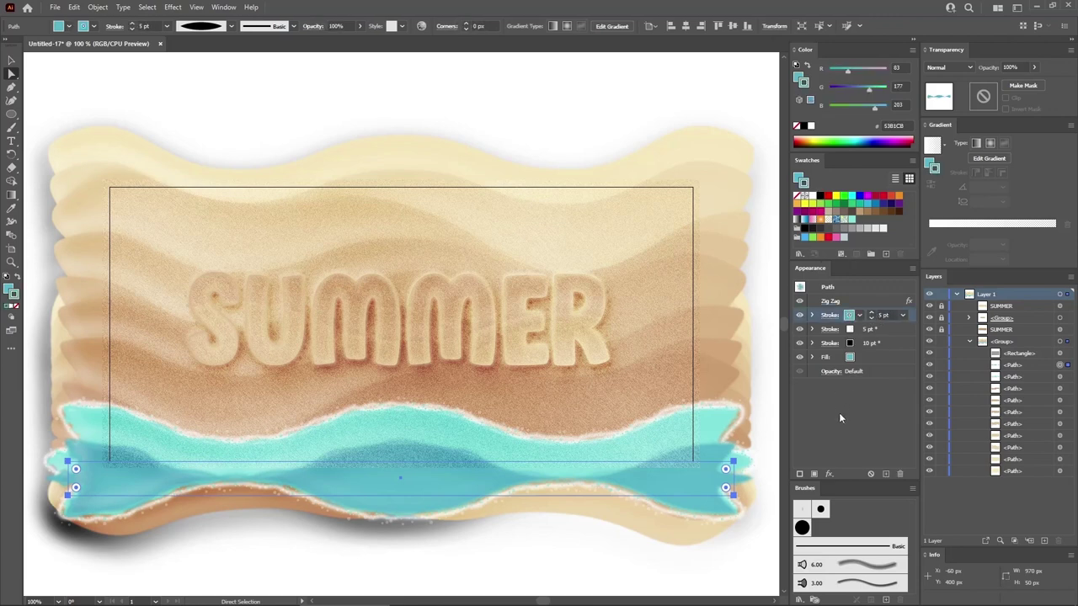
left_click(800, 474)
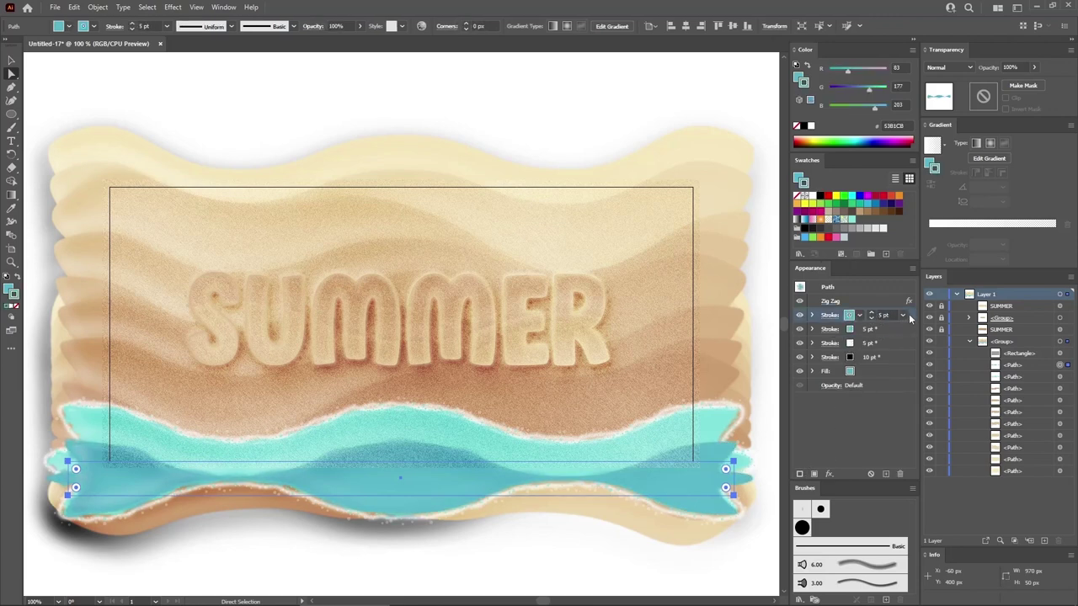
key("v")
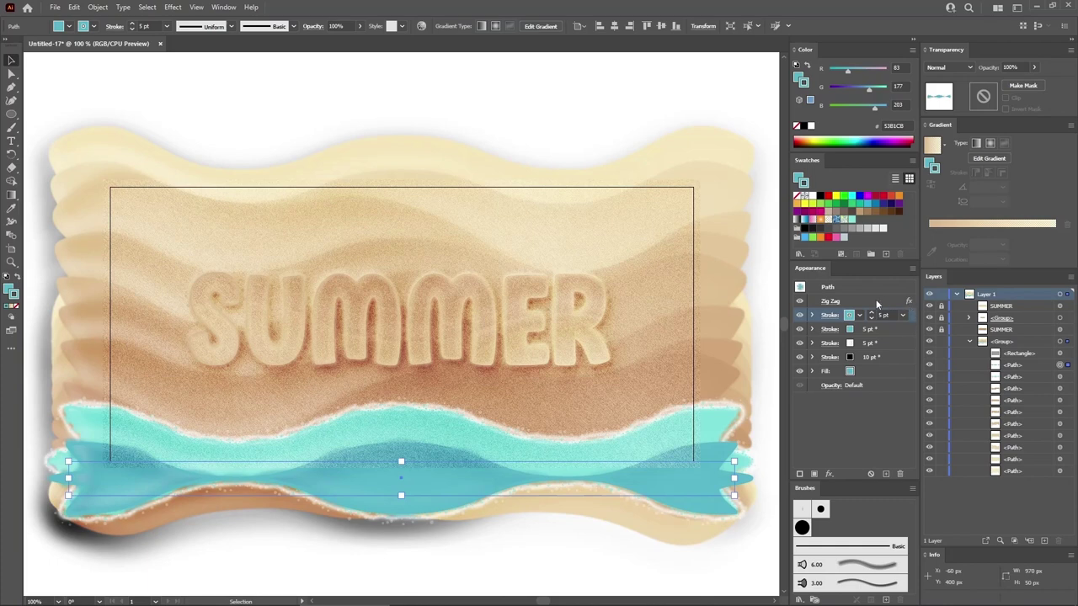
left_click(811, 197)
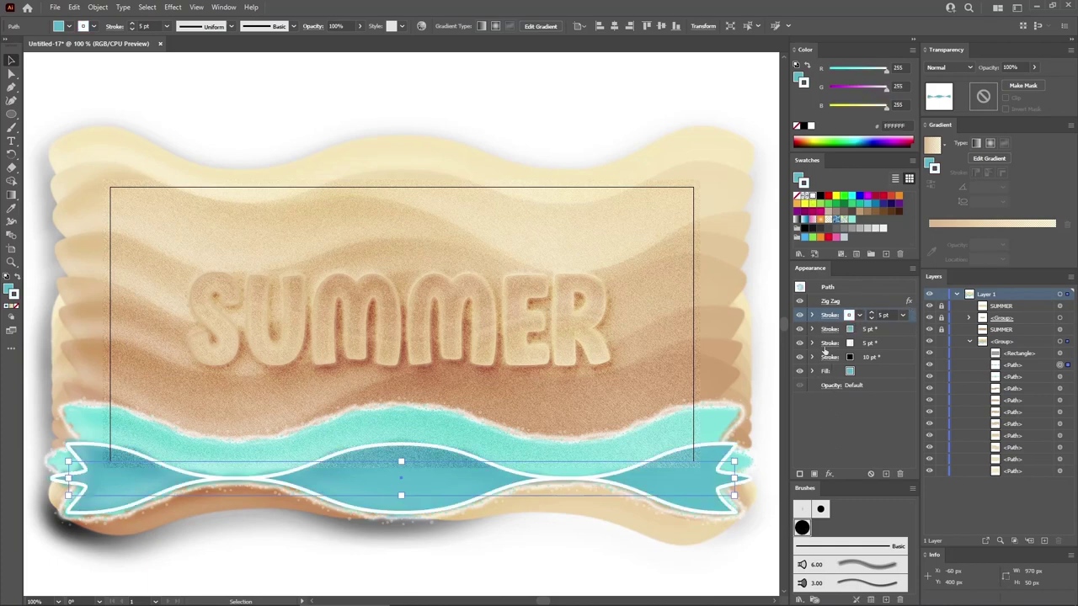
Give the white stroke Scatter Brush 1 at 40% opacity and 0.5 pt weight, then deselect.
left_click(813, 315)
left_click(845, 329)
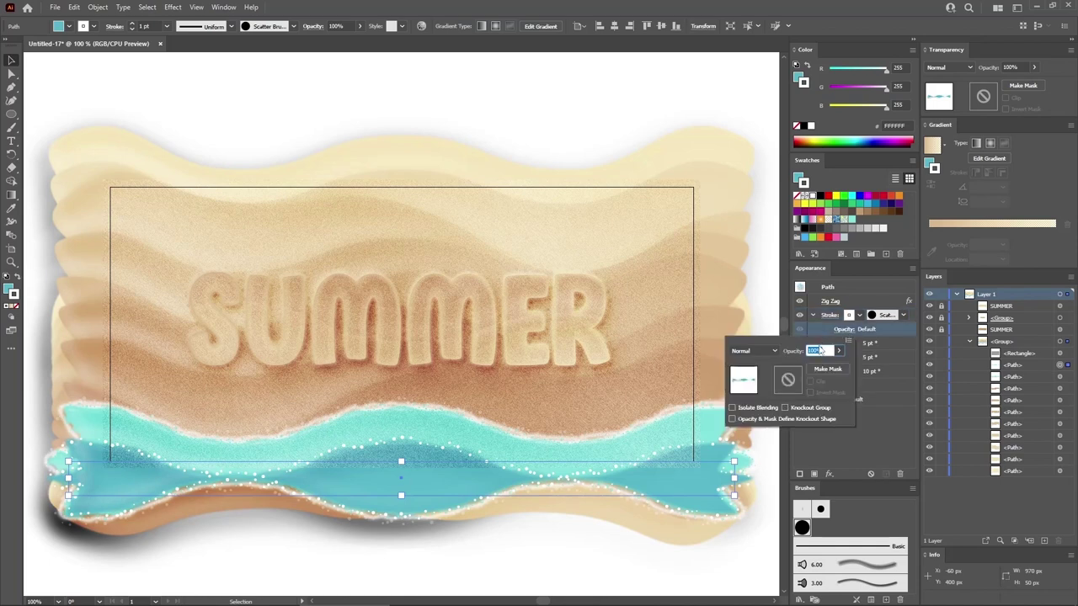
type("40")
key("Return")
left_click(830, 315)
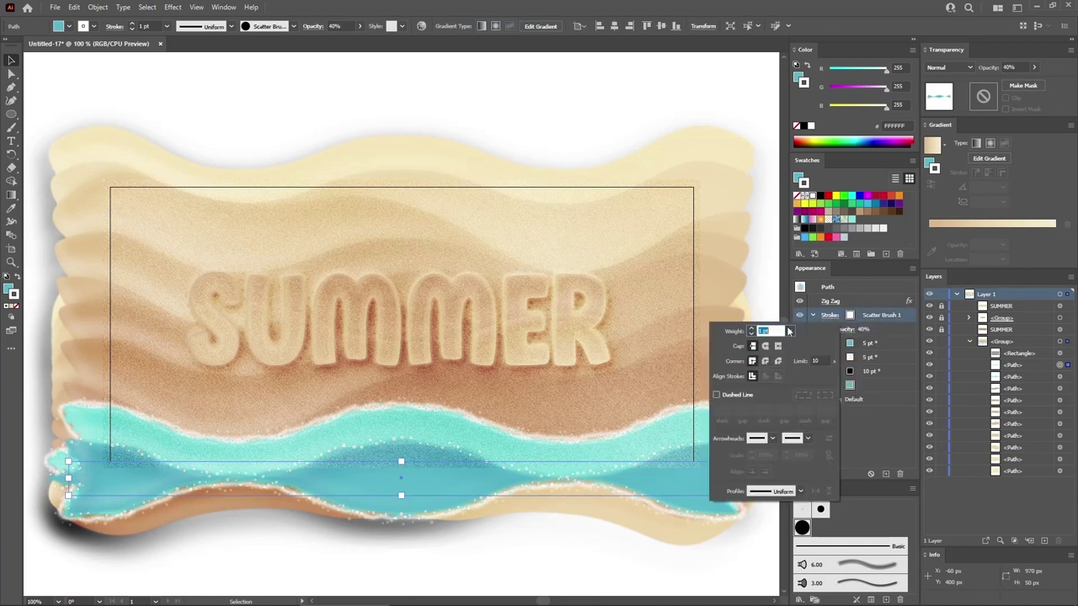
left_click(789, 331)
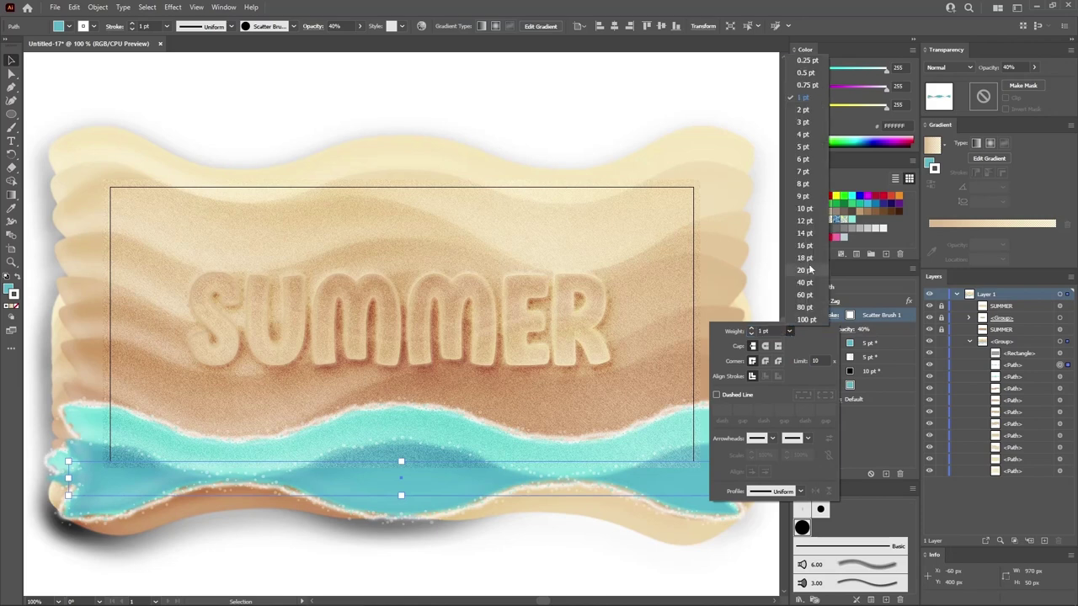
left_click(815, 77)
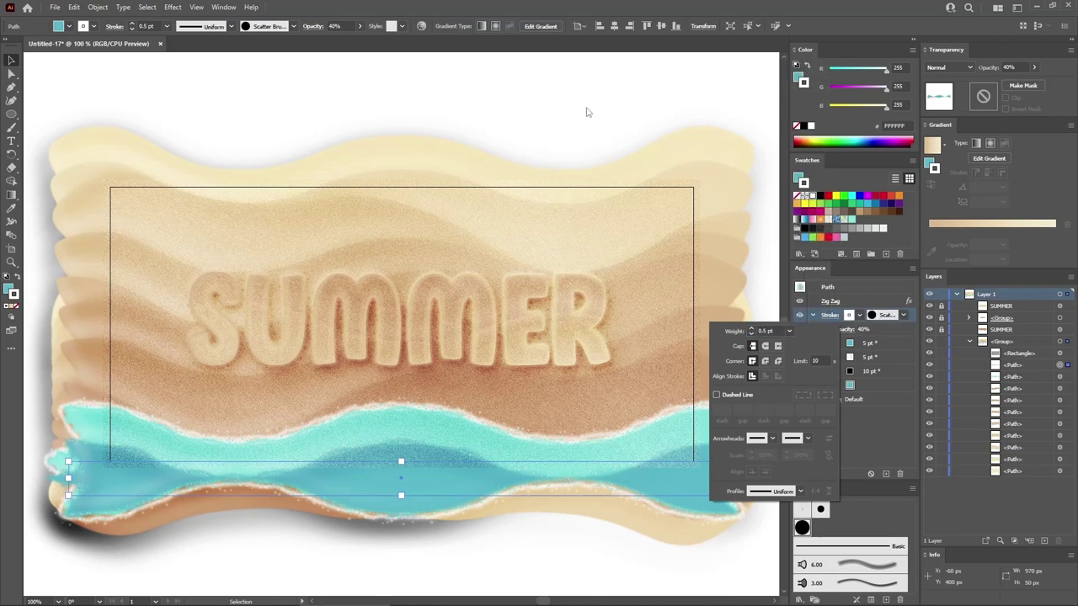
key("Escape")
key("a")
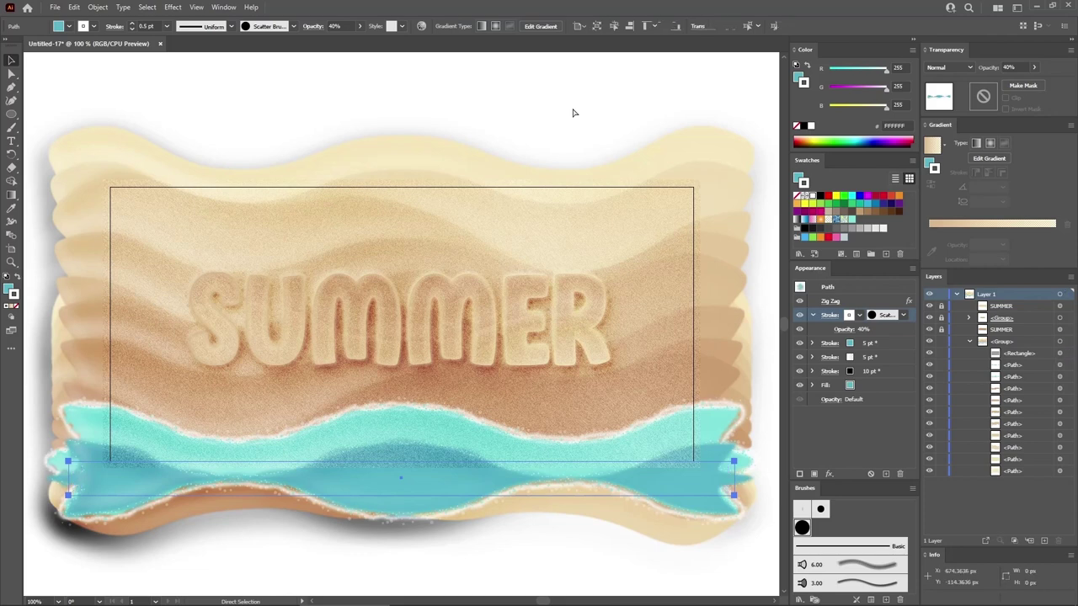
left_click(573, 113)
Collapse the wave <Group> in the Layers panel and unlock the top SUMMER layer.
key("v")
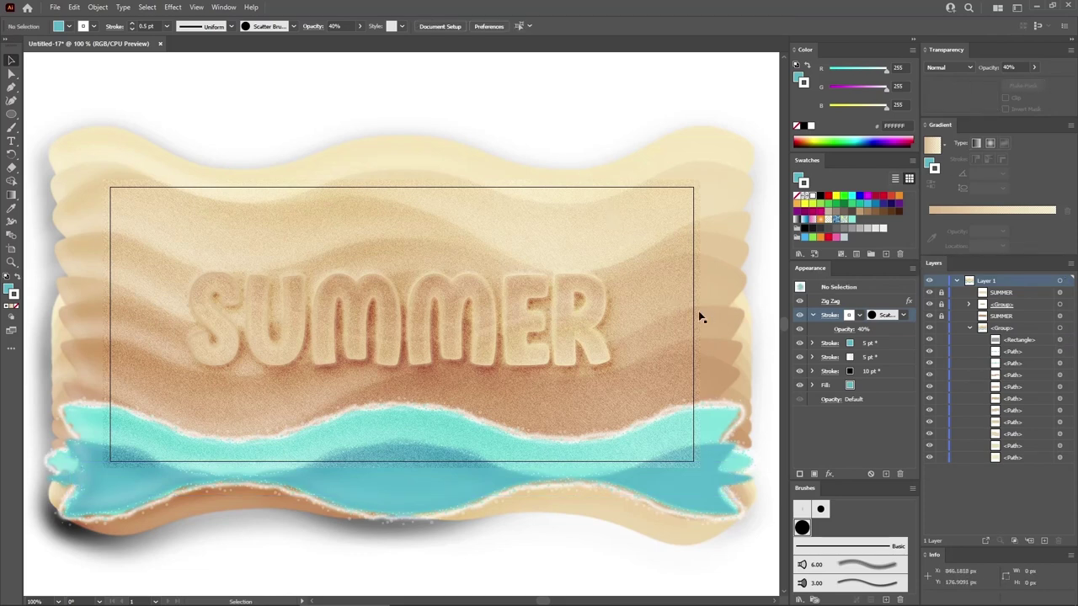
left_click(968, 327)
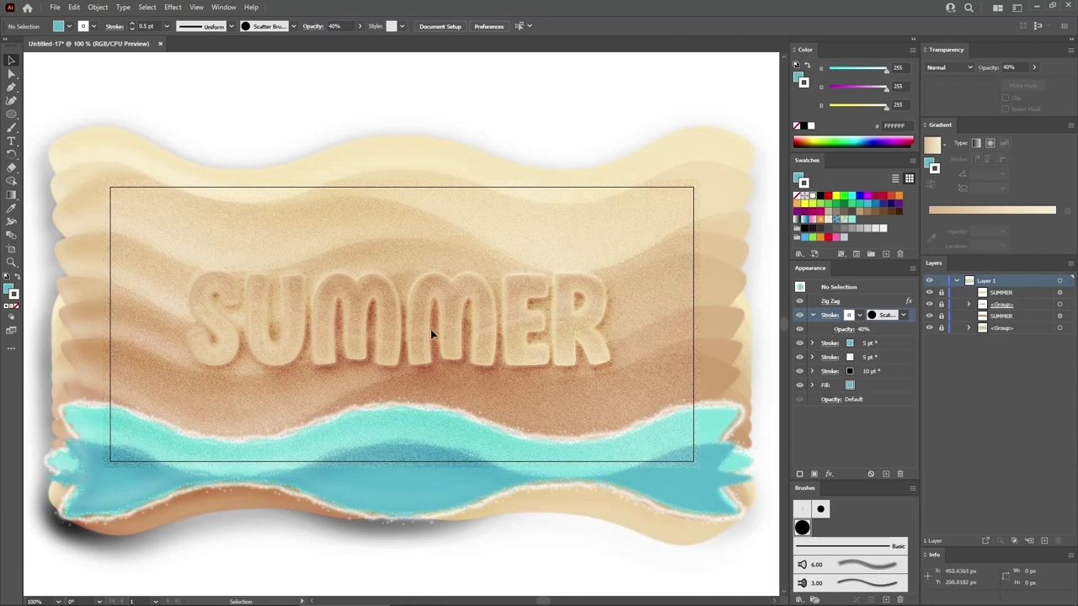
left_click(942, 293)
Set the gradient angle on the top SUMMER text's 5 pt stroke to 90°, then deselect.
left_click(1059, 293)
left_click(892, 362)
left_click(984, 187)
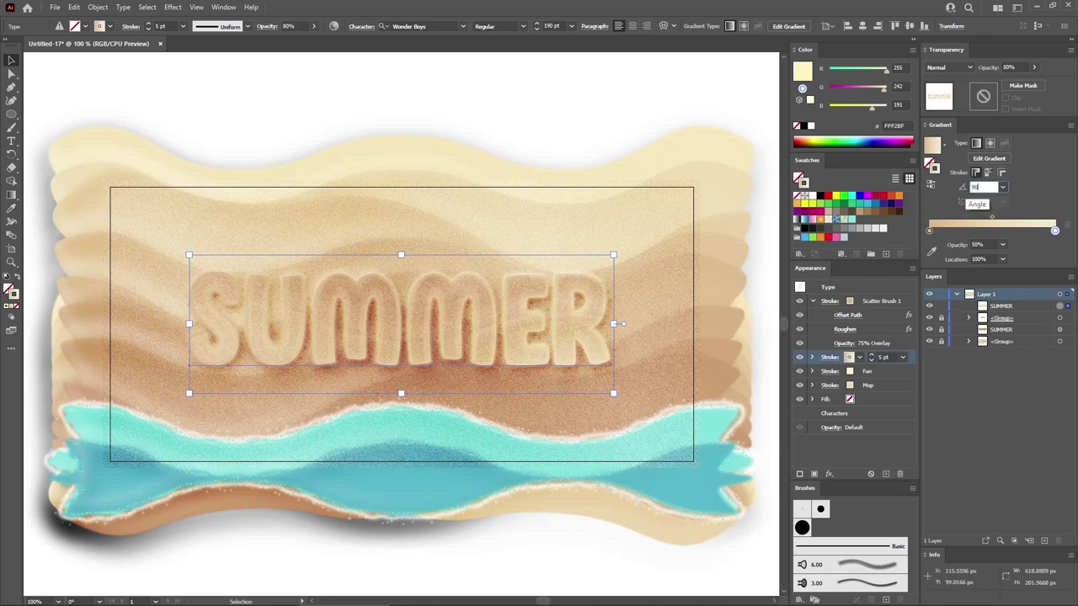
type("90")
key("Return")
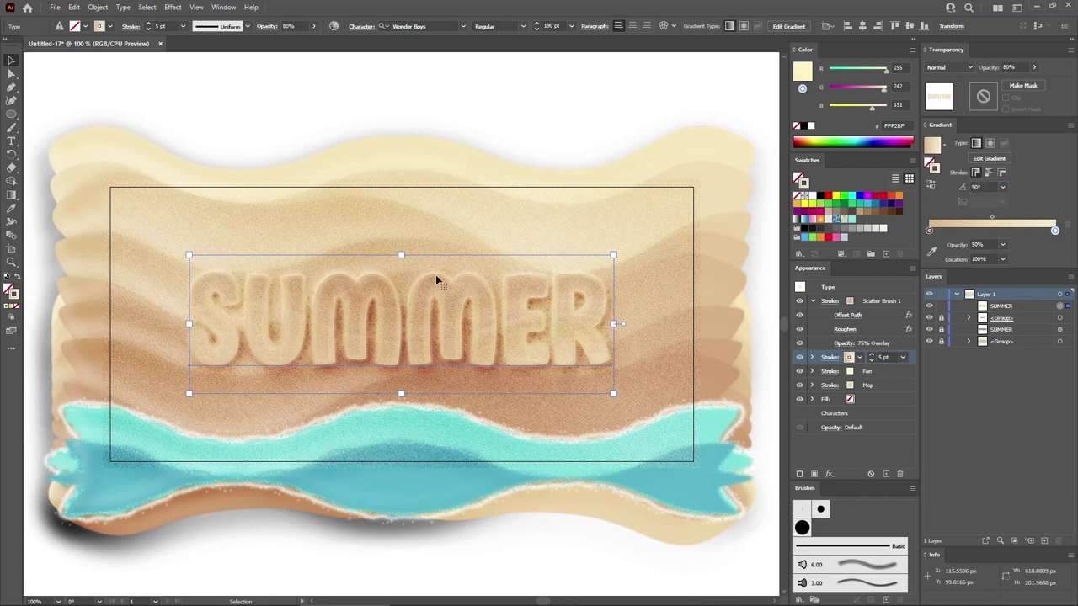
left_click(542, 87)
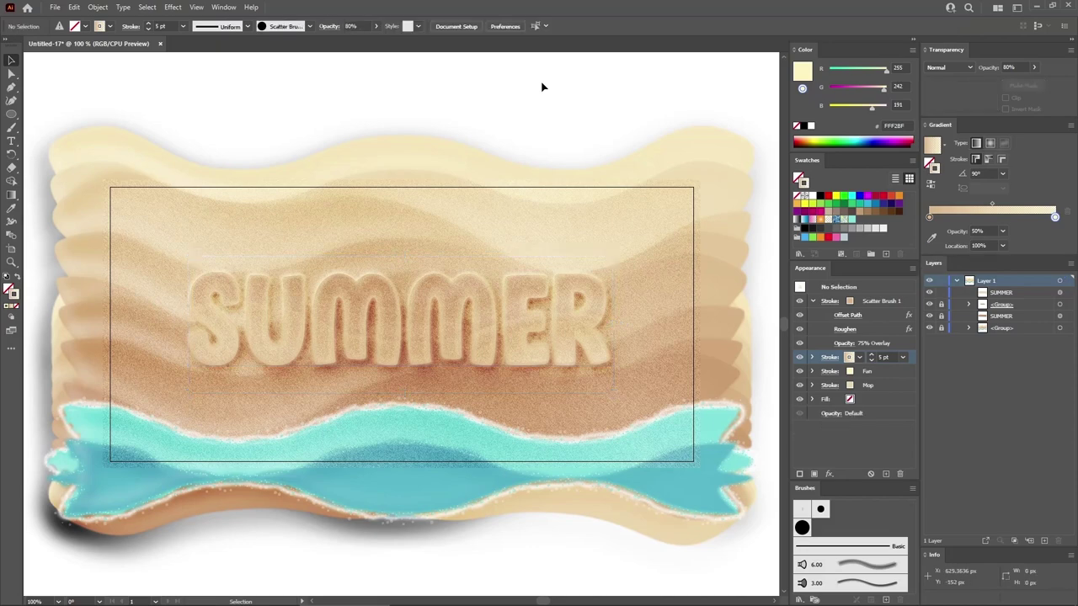